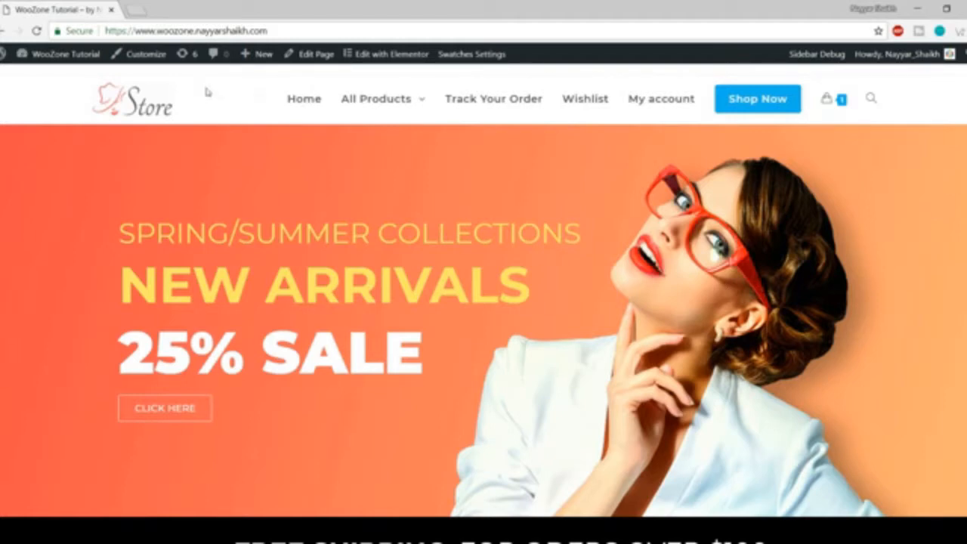
# Open the Dashboard from the admin-bar site menu in a new tab and switch to it.
pyautogui.moveTo(65, 54)
pyautogui.middleClick(69, 77)
pyautogui.click(163, 8)
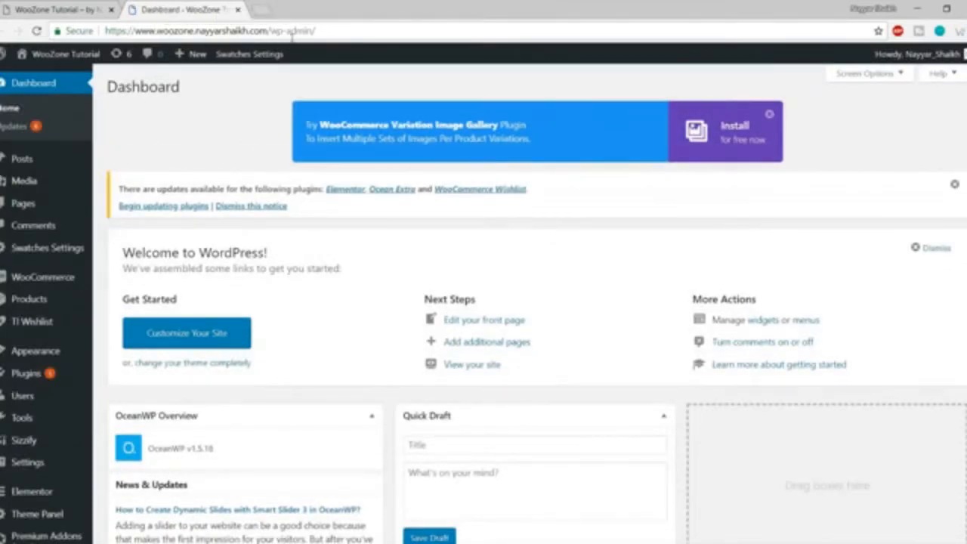
# Go to Appearance > Themes to see OceanWP active alongside Twenty Seventeen.
pyautogui.moveTo(321, 32); pyautogui.dragTo(81, 34)
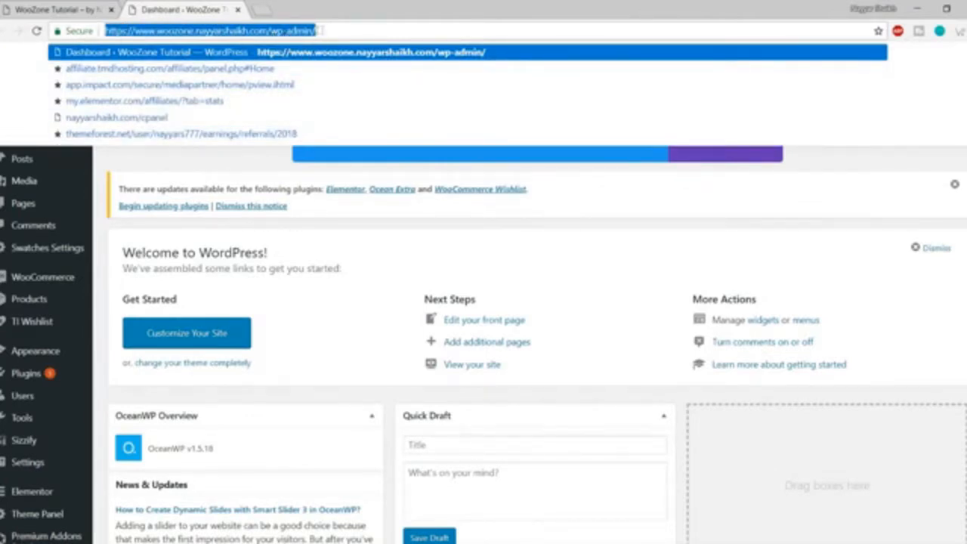
pyautogui.click(585, 219)
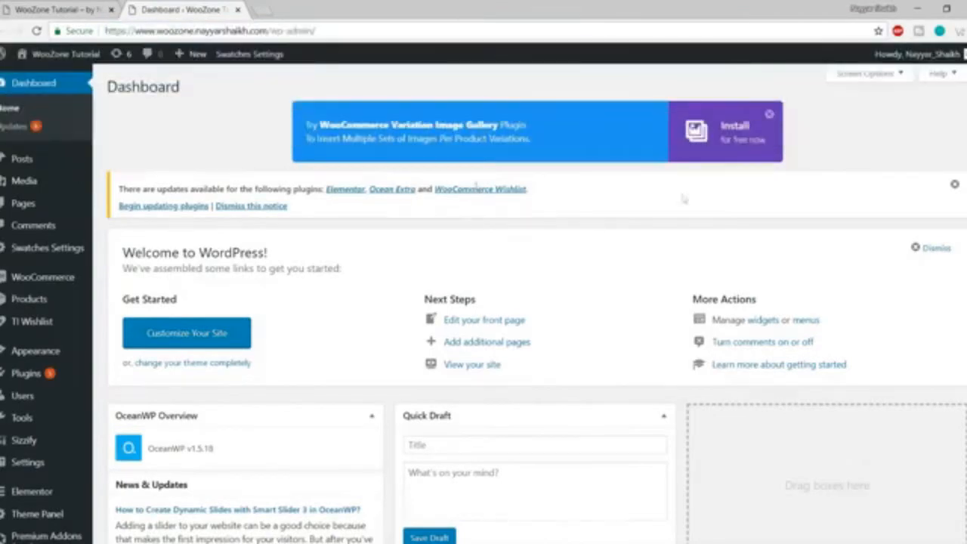
pyautogui.scroll(-5, 684, 204)
pyautogui.scroll(-4, 681, 215)
pyautogui.scroll(8, 678, 267)
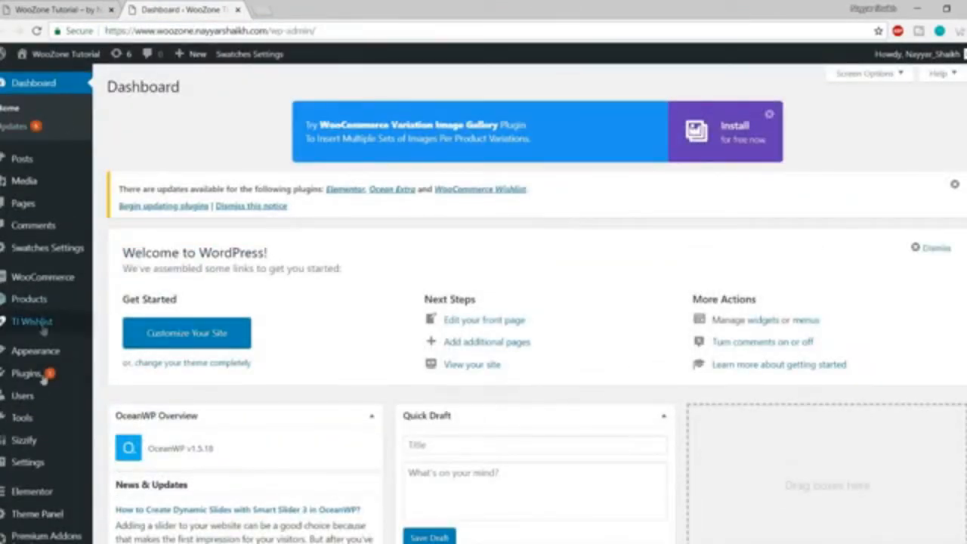
pyautogui.moveTo(34, 352)
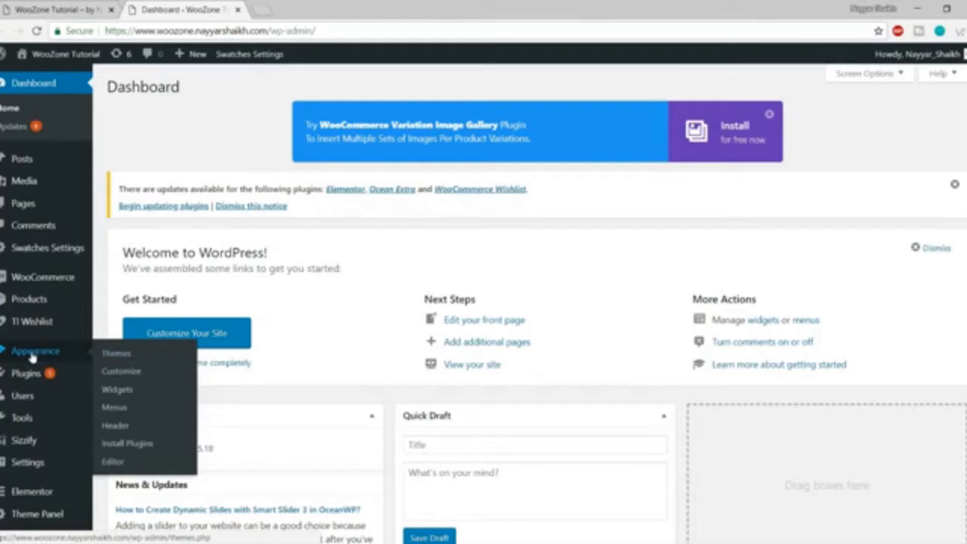
pyautogui.click(123, 358)
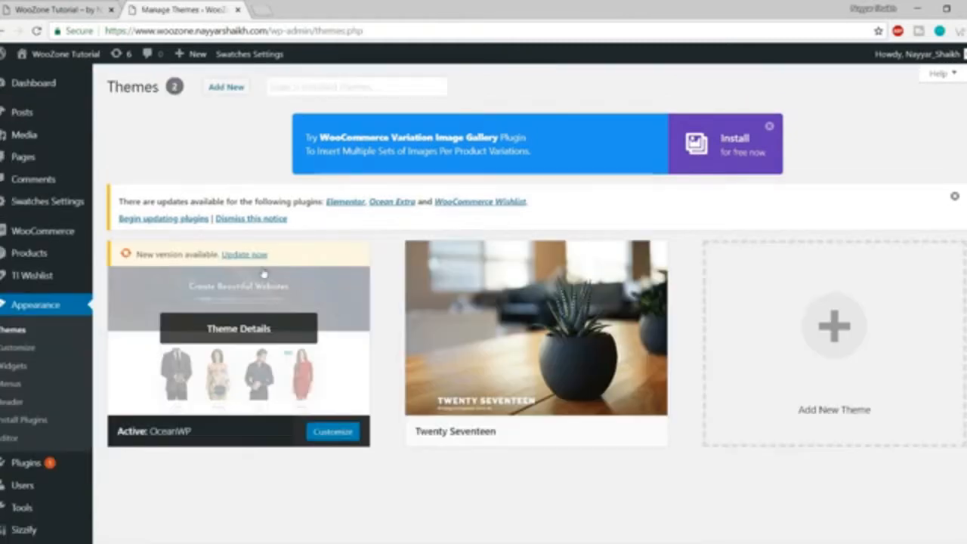
# Update the OceanWP theme to its new version.
pyautogui.click(254, 255)
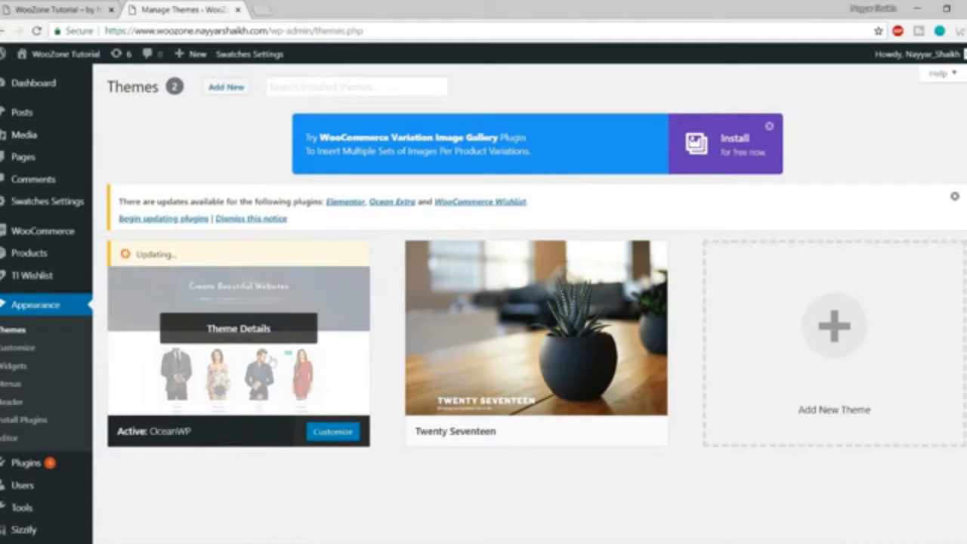
# Open Add Themes and browse featured themes like Portfolioo and D-lite, then focus the search box.
pyautogui.click(227, 88)
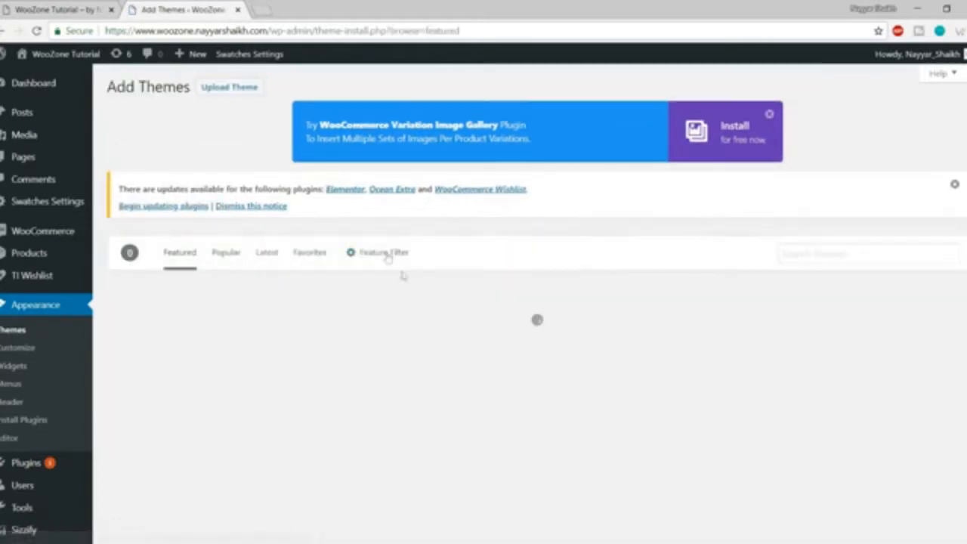
pyautogui.scroll(-3, 451, 315)
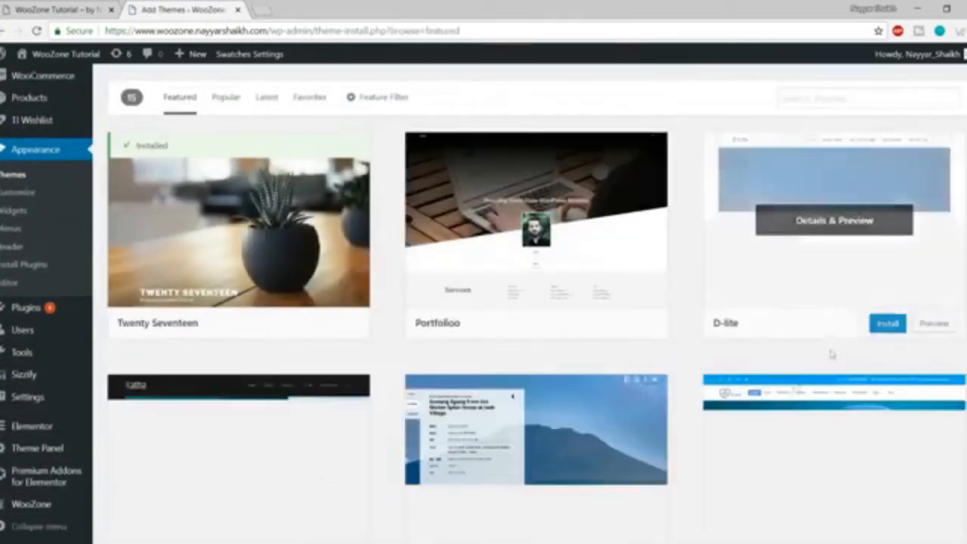
pyautogui.scroll(-1, 585, 306)
pyautogui.scroll(-5, 586, 307)
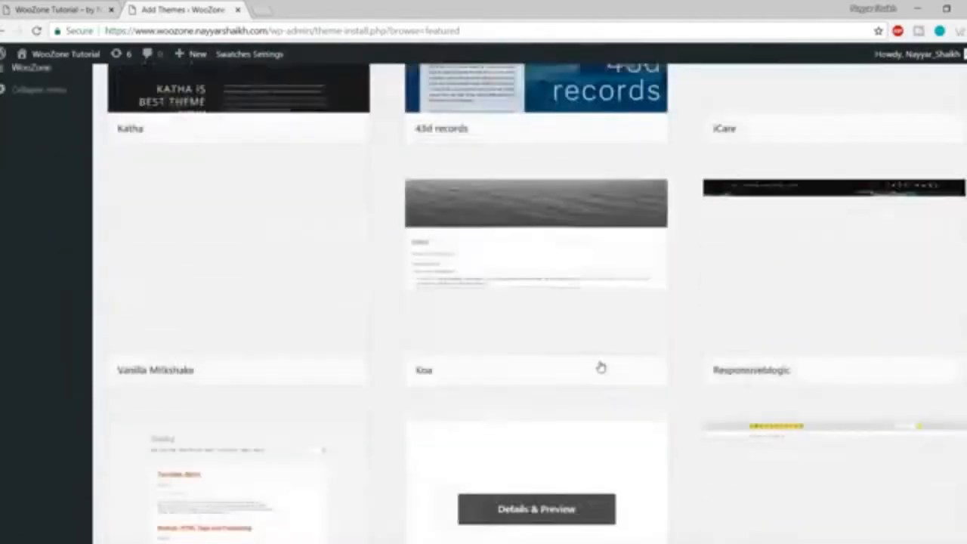
pyautogui.scroll(8, 600, 367)
pyautogui.scroll(-7, 662, 287)
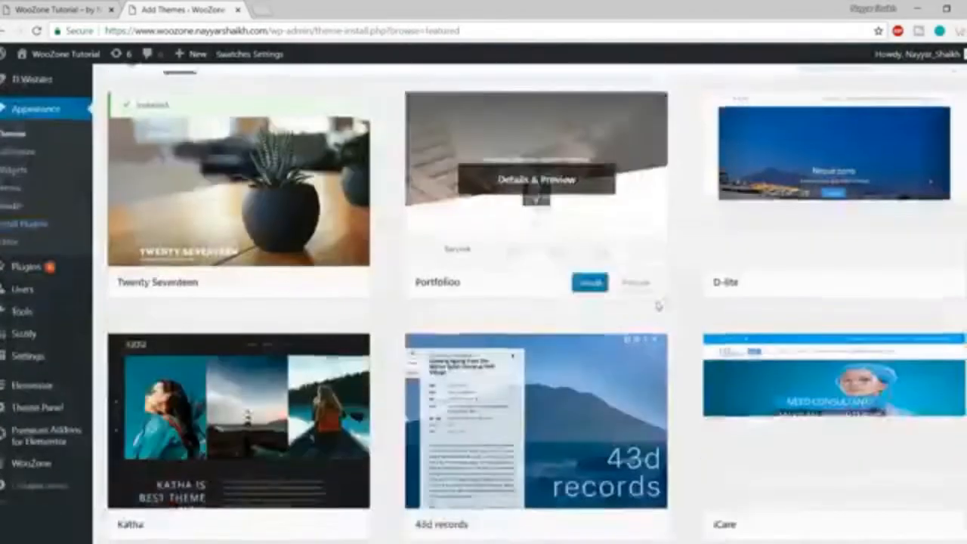
pyautogui.scroll(4, 657, 317)
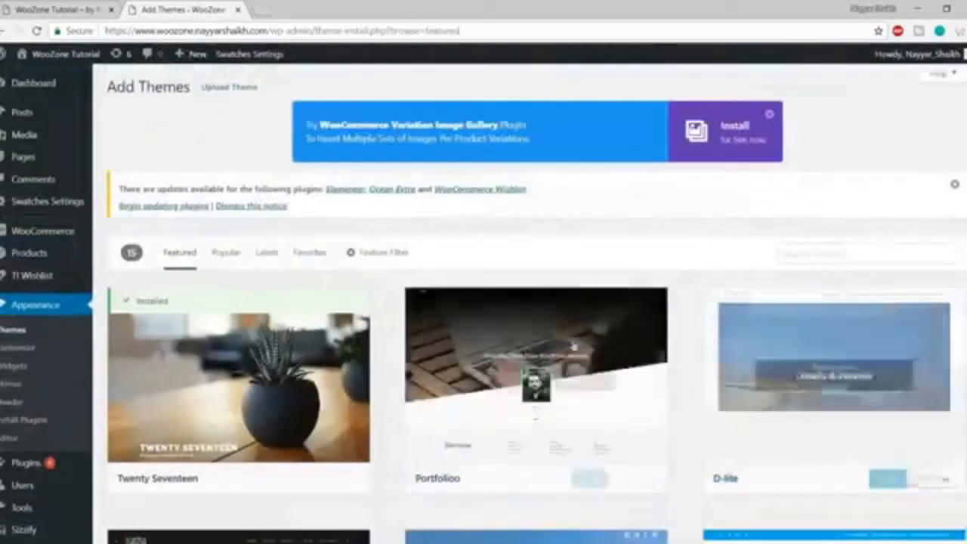
pyautogui.scroll(-10, 556, 340)
pyautogui.scroll(-4, 556, 340)
pyautogui.scroll(10, 556, 370)
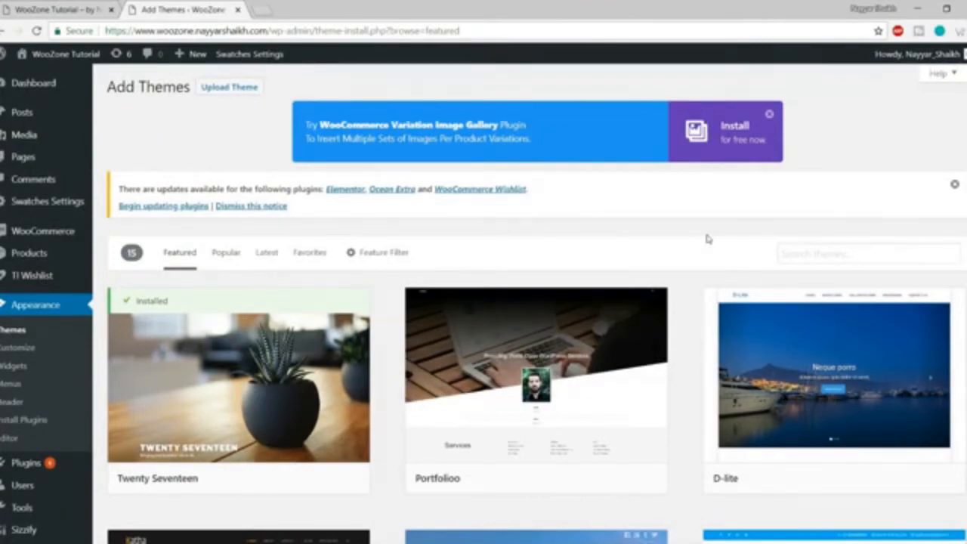
pyautogui.scroll(-1, 533, 270)
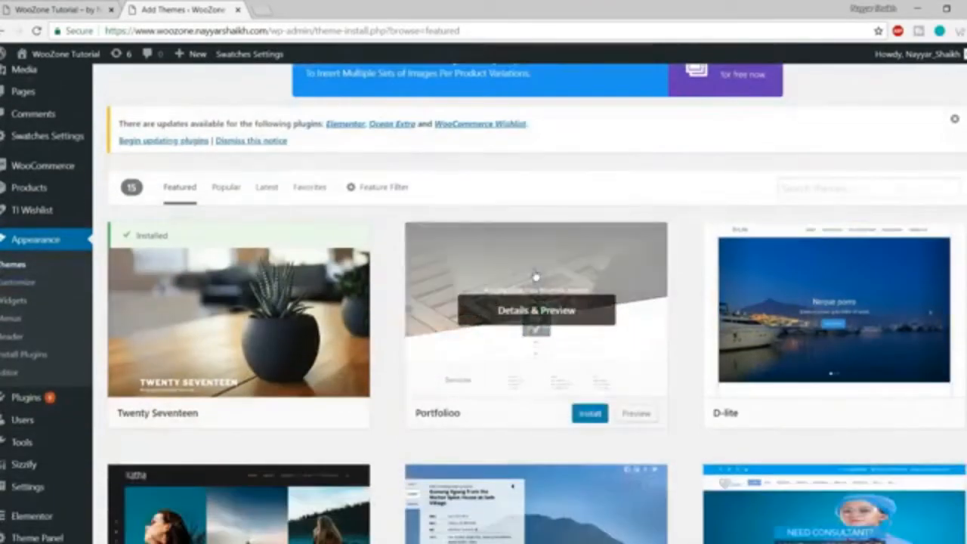
pyautogui.click(812, 189)
pyautogui.scroll(-1, 688, 195)
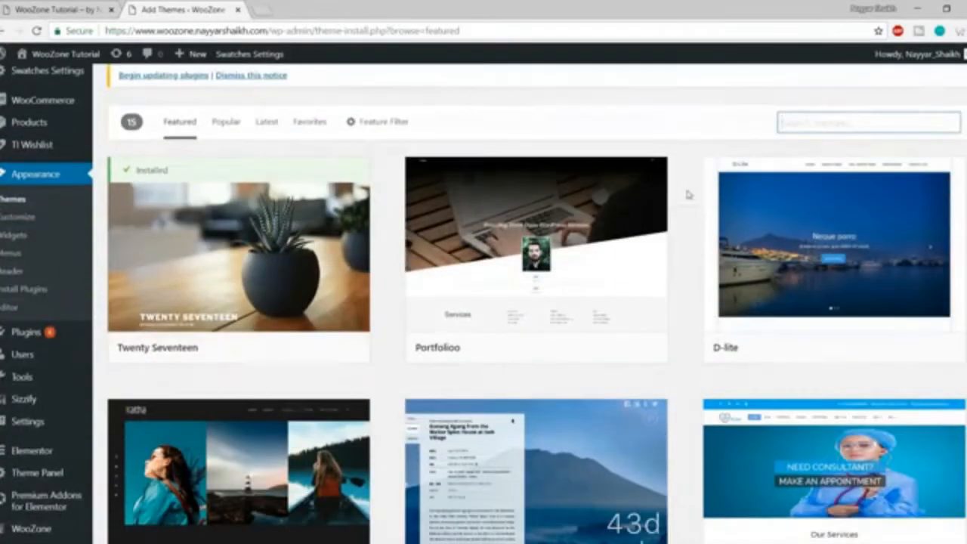
# Search the theme directory for 'oceanwp' and activate it.
pyautogui.write('oceanwp')
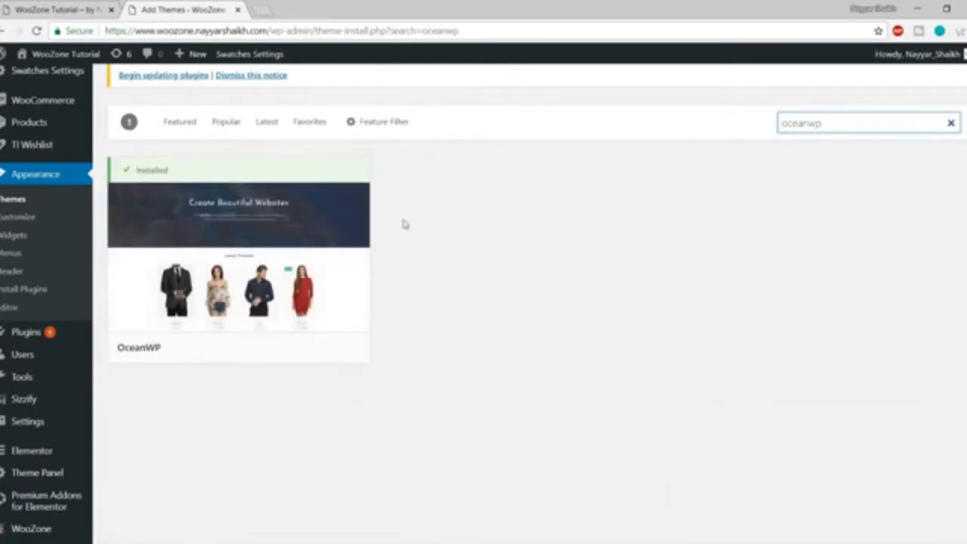
pyautogui.moveTo(291, 235)
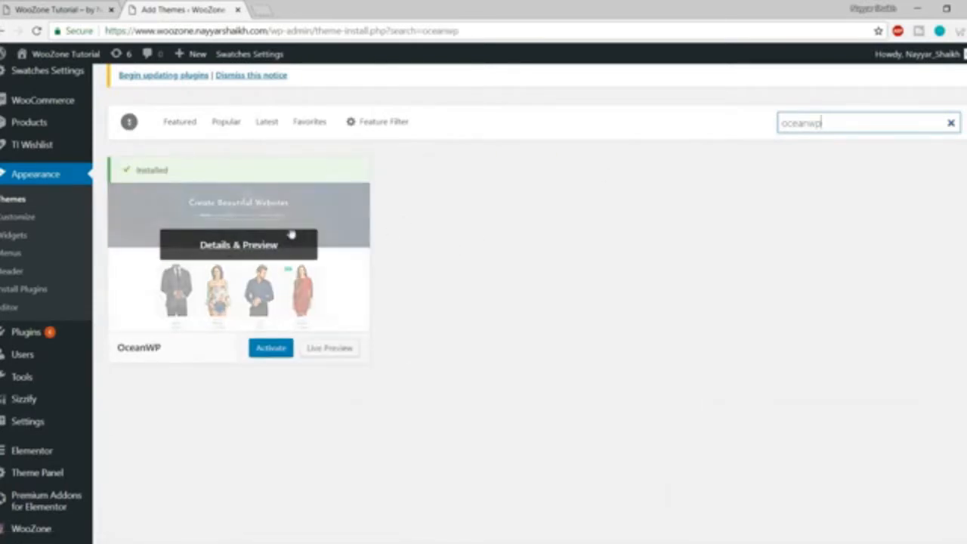
pyautogui.click(281, 347)
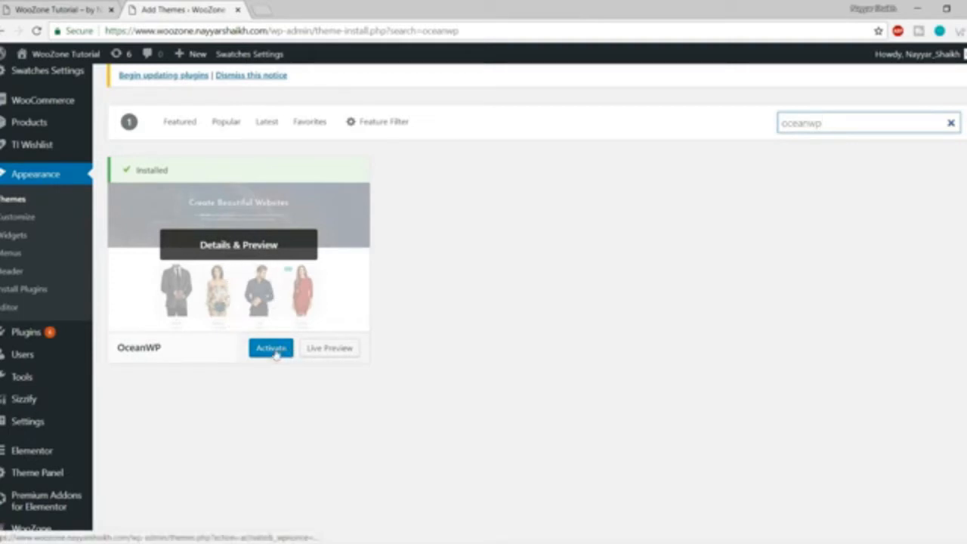
# Return to Themes to confirm OceanWP is active, then start a new page via Pages > Add New.
pyautogui.click(20, 201)
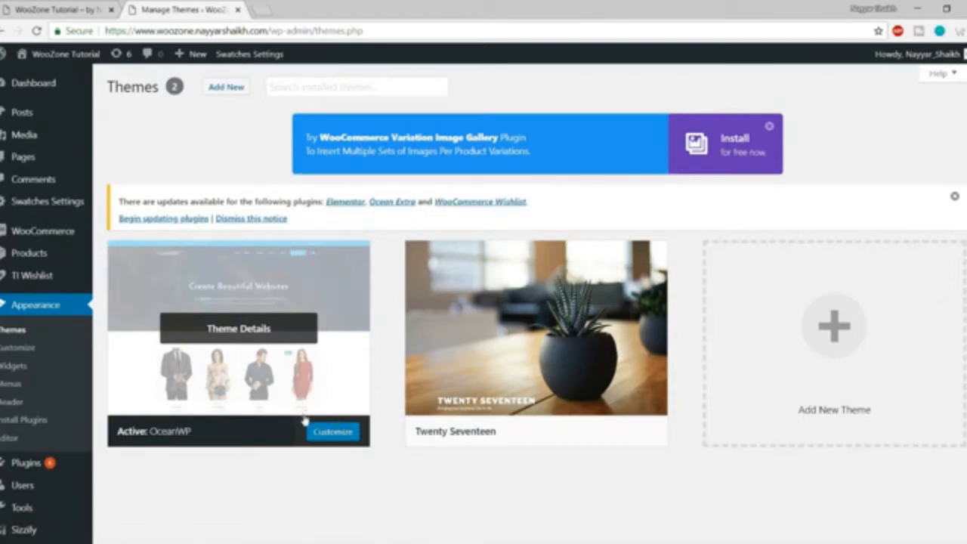
pyautogui.moveTo(74, 161)
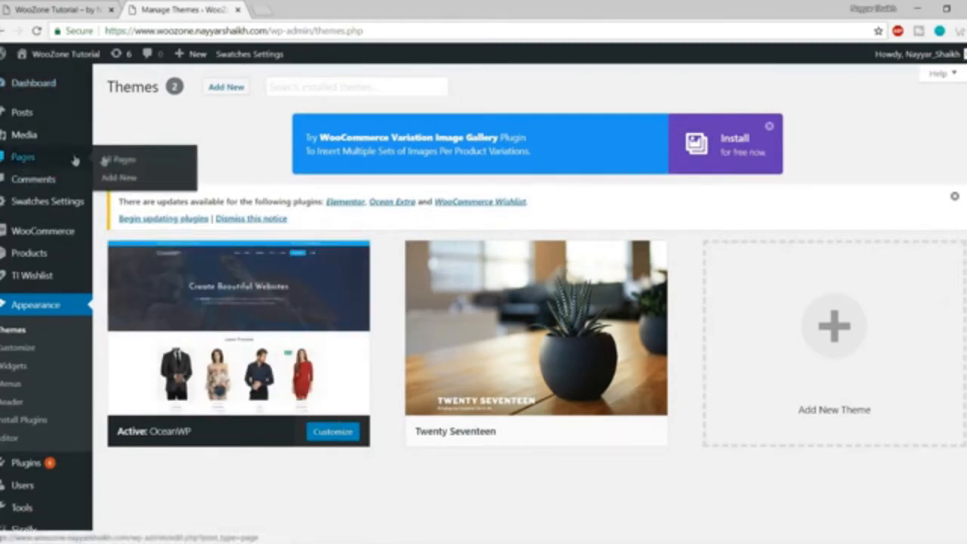
pyautogui.click(117, 178)
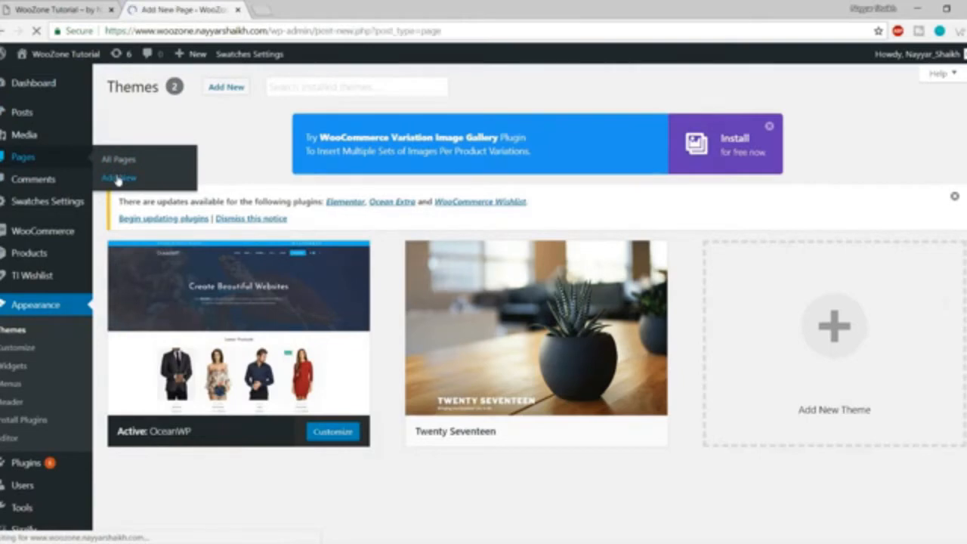
# Title the new page 'Sample' and publish it.
pyautogui.write('Sample')
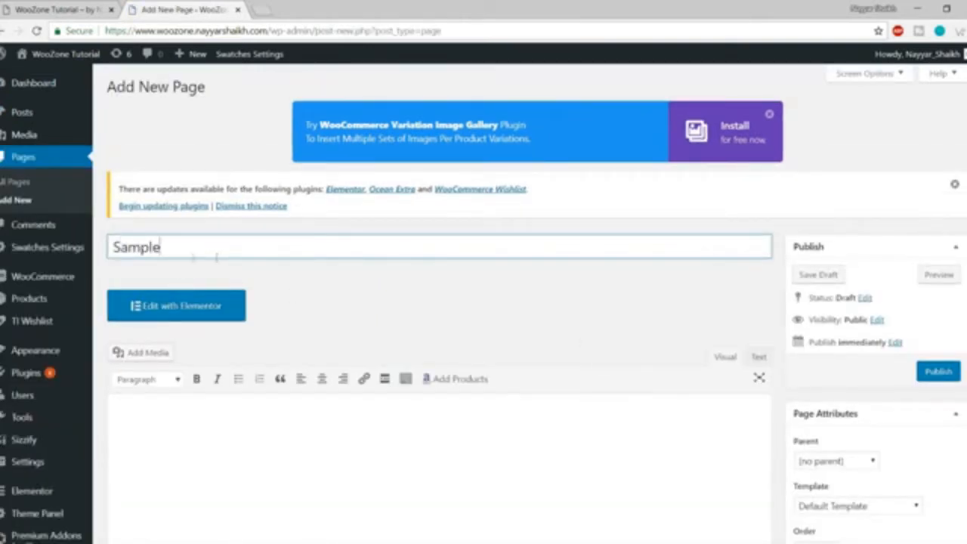
pyautogui.hotkey('ctrl', 'a')
pyautogui.scroll(-2, 367, 292)
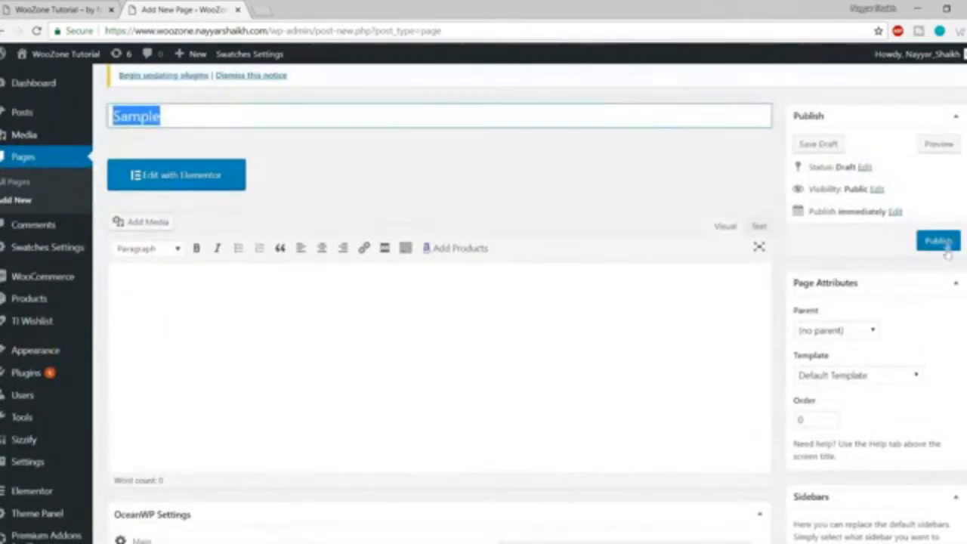
pyautogui.click(943, 243)
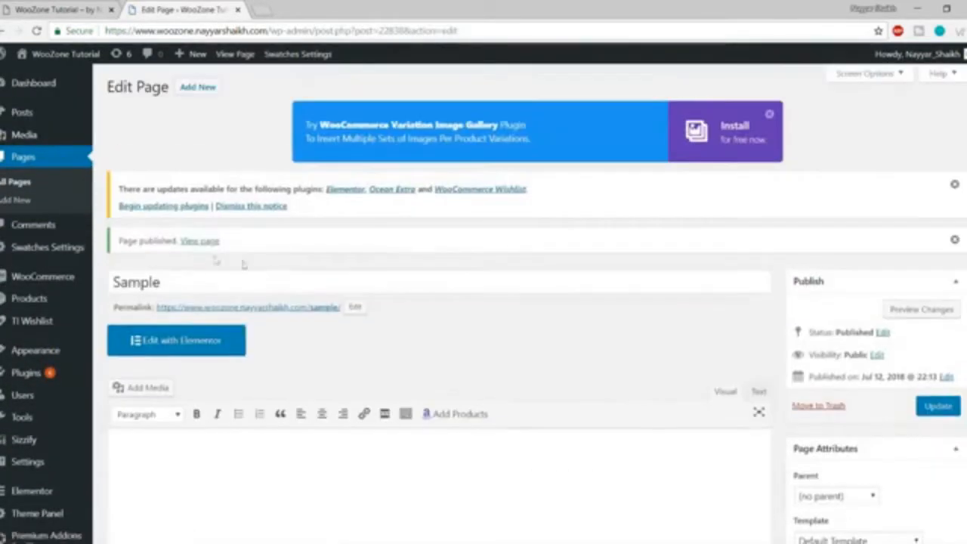
# Open the published Sample page in a new browser tab and view it.
pyautogui.rightClick(199, 241)
pyautogui.click(230, 250)
pyautogui.click(271, 9)
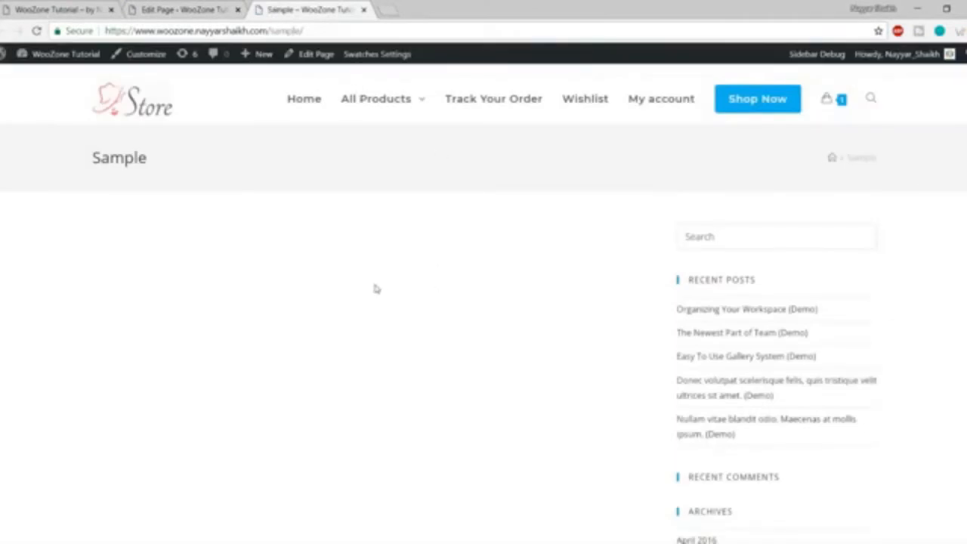
pyautogui.scroll(-15, 504, 319)
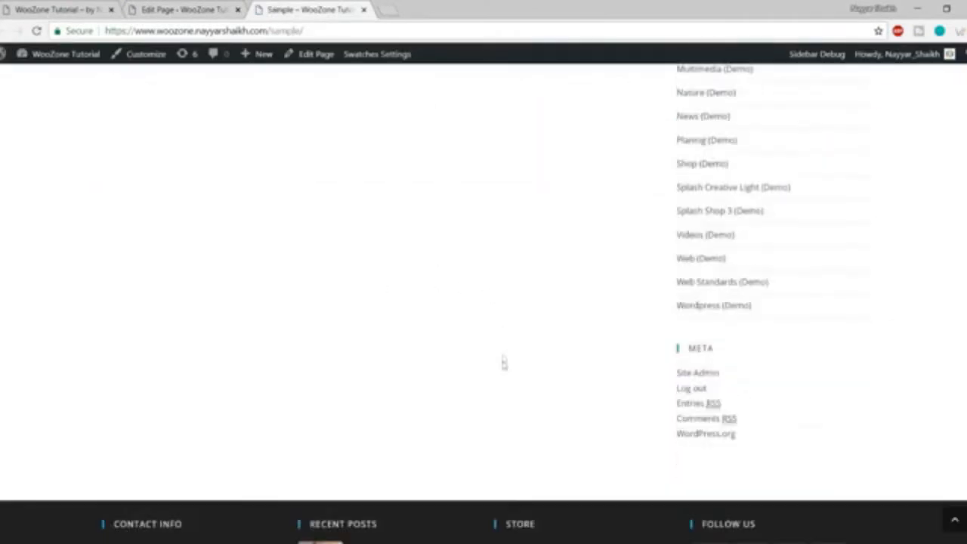
pyautogui.scroll(5, 503, 362)
pyautogui.scroll(10, 504, 366)
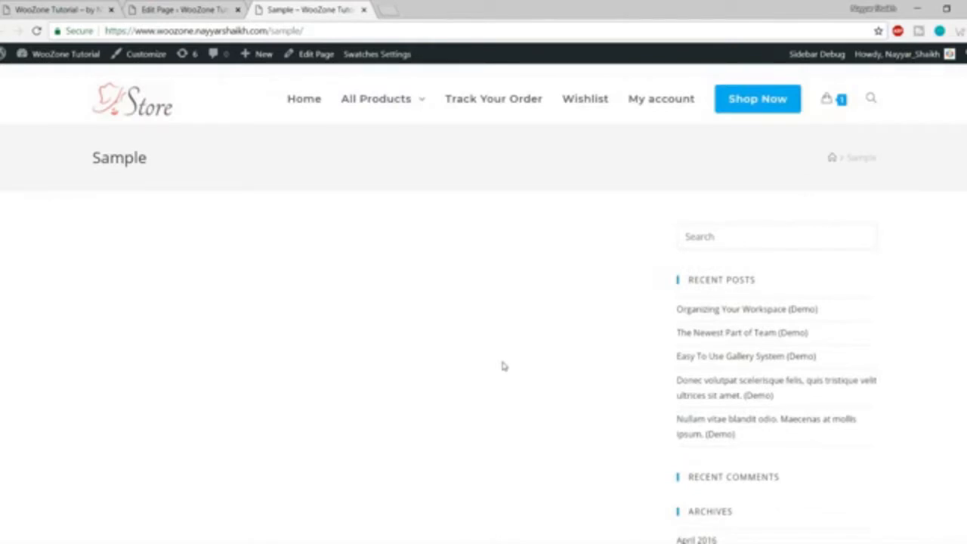
pyautogui.scroll(-2, 503, 365)
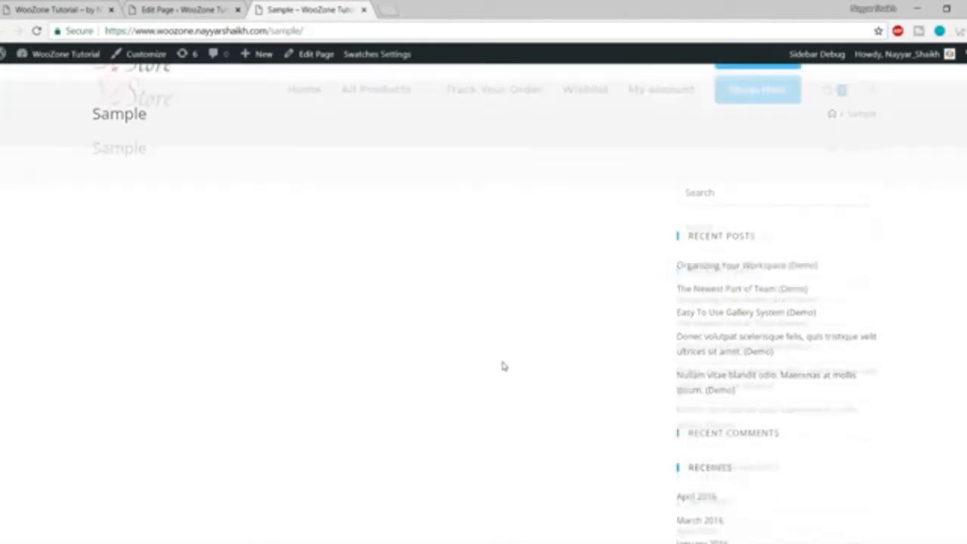
pyautogui.scroll(2, 504, 365)
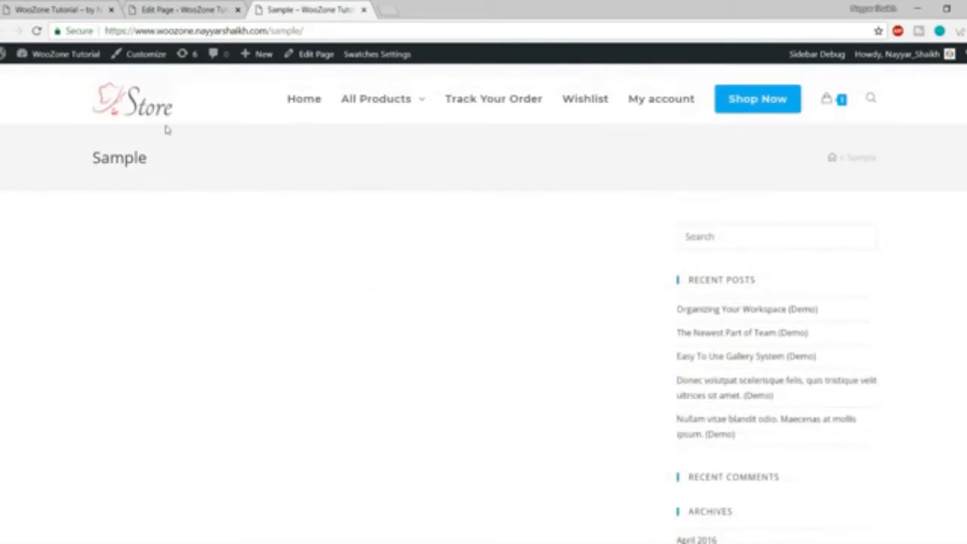
pyautogui.moveTo(85, 162); pyautogui.dragTo(403, 162)
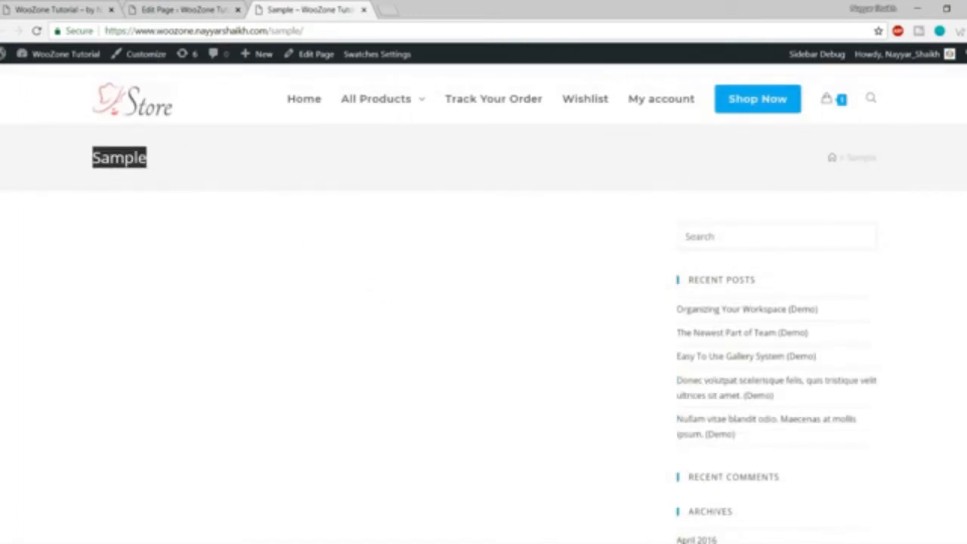
pyautogui.moveTo(91, 159); pyautogui.dragTo(151, 161)
pyautogui.click(837, 171)
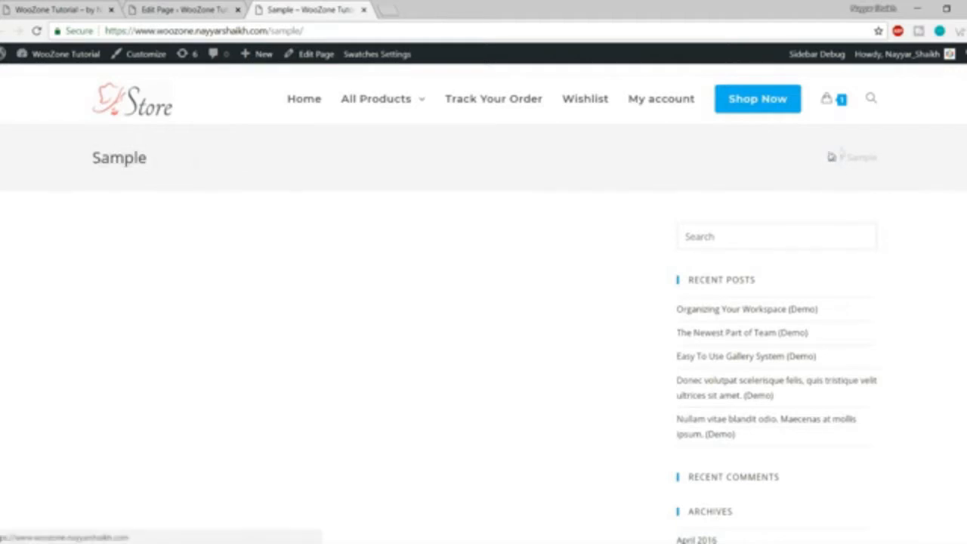
pyautogui.scroll(-2, 699, 201)
pyautogui.scroll(2, 790, 224)
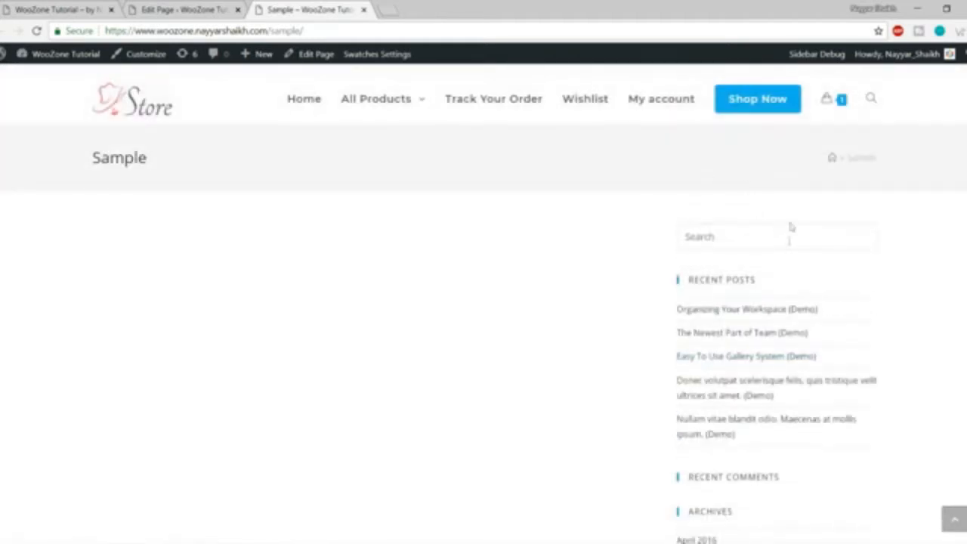
pyautogui.scroll(-12, 788, 300)
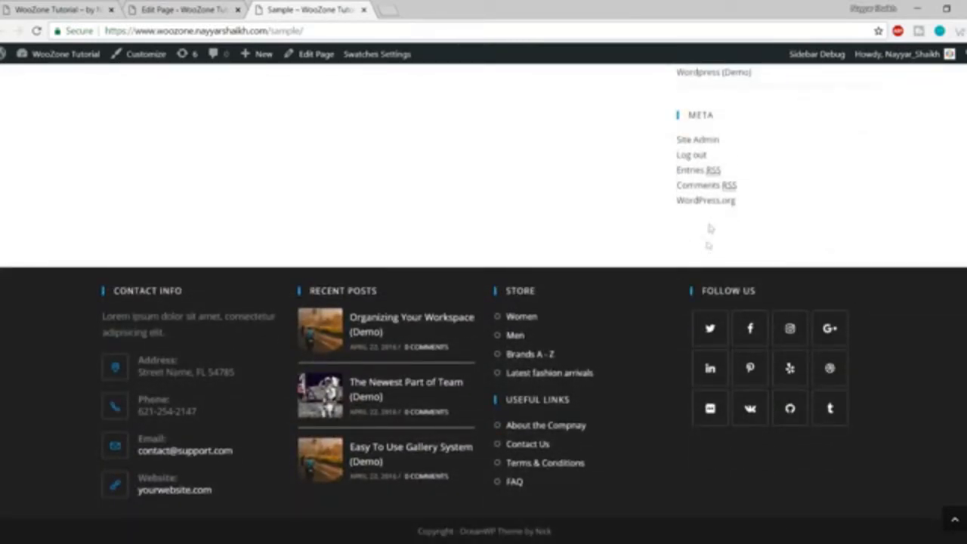
pyautogui.scroll(15, 708, 242)
pyautogui.scroll(1, 729, 332)
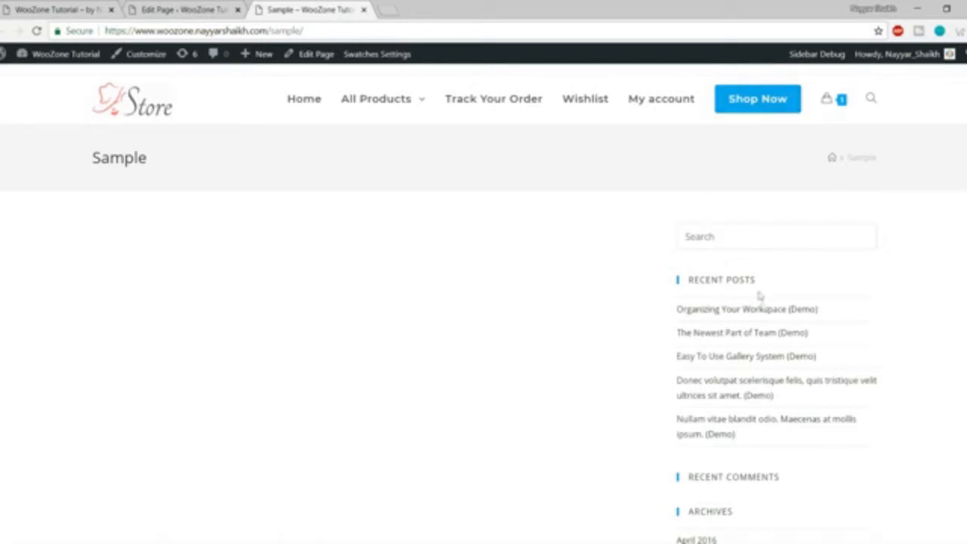
pyautogui.click(83, 8)
pyautogui.scroll(-9, 399, 377)
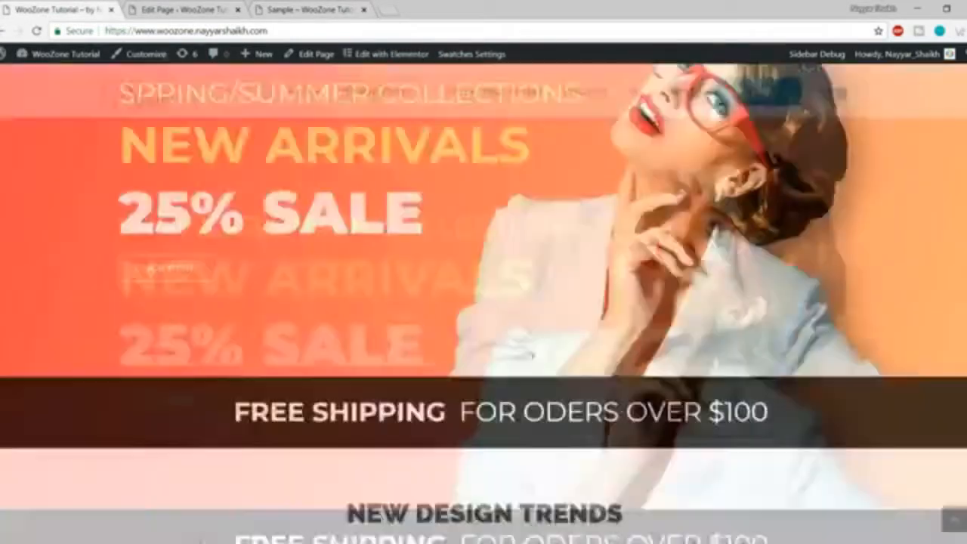
pyautogui.scroll(6, 453, 318)
pyautogui.scroll(3, 529, 261)
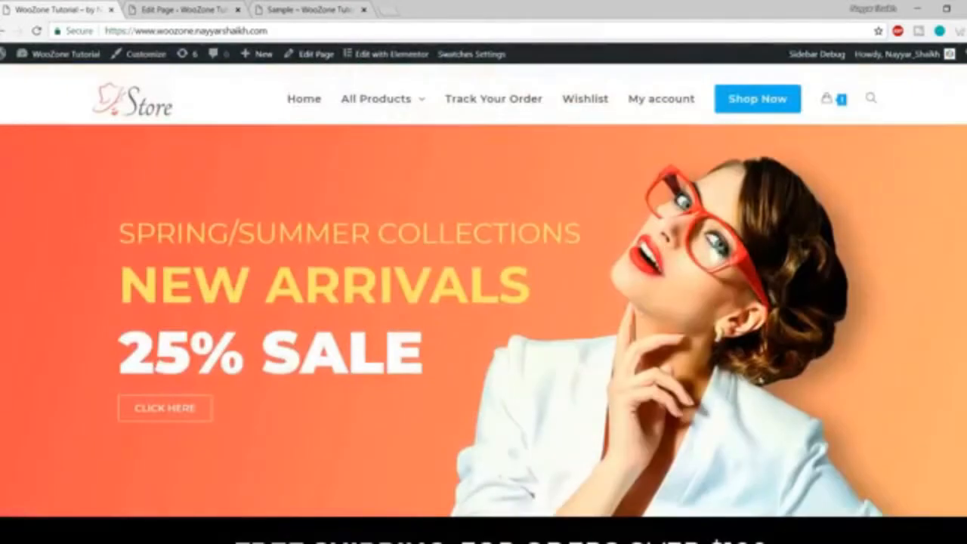
pyautogui.click(299, 7)
pyautogui.scroll(-12, 718, 326)
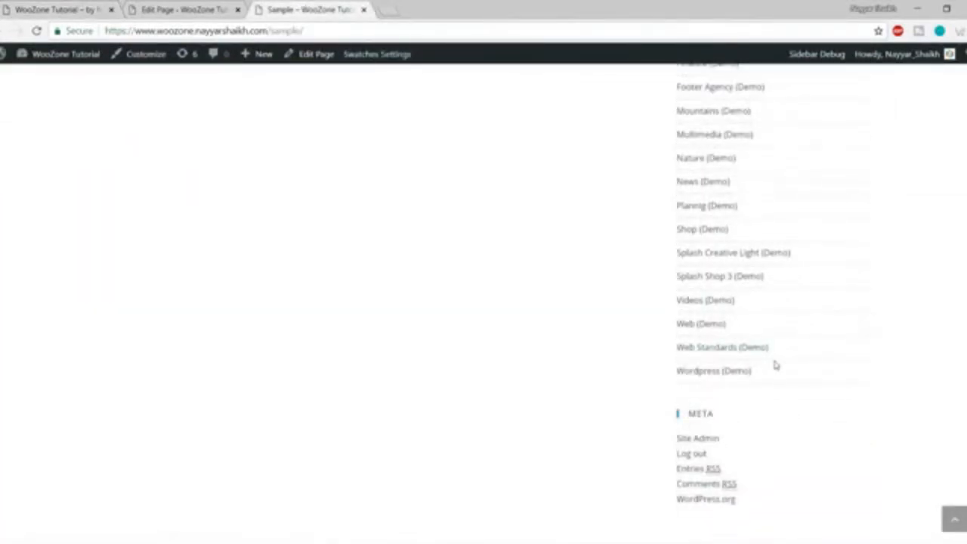
pyautogui.scroll(12, 774, 365)
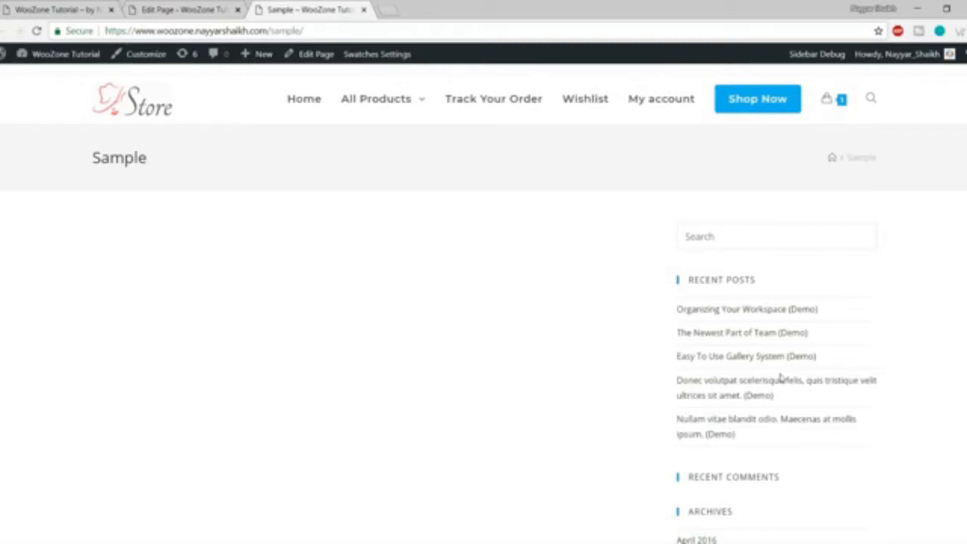
pyautogui.scroll(-3, 766, 341)
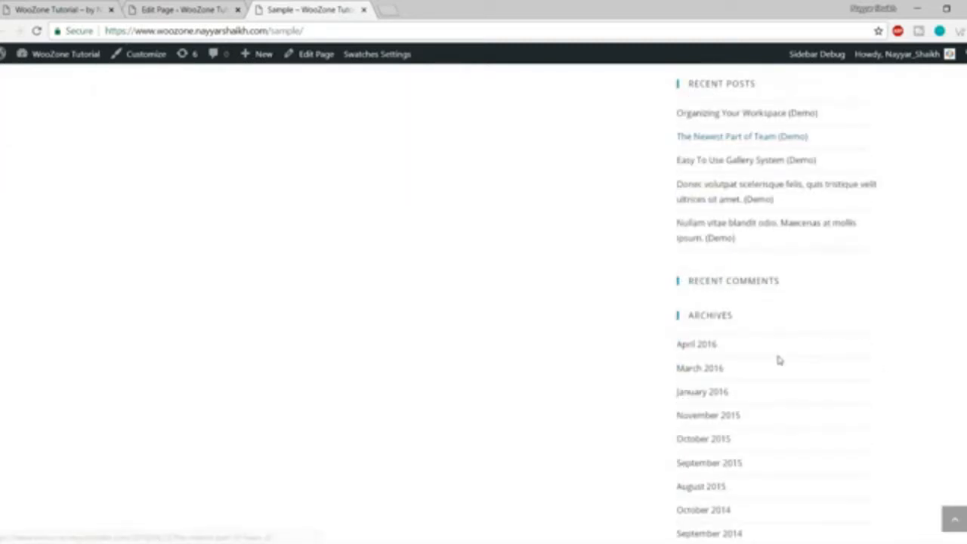
pyautogui.scroll(-2, 786, 363)
pyautogui.scroll(5, 792, 368)
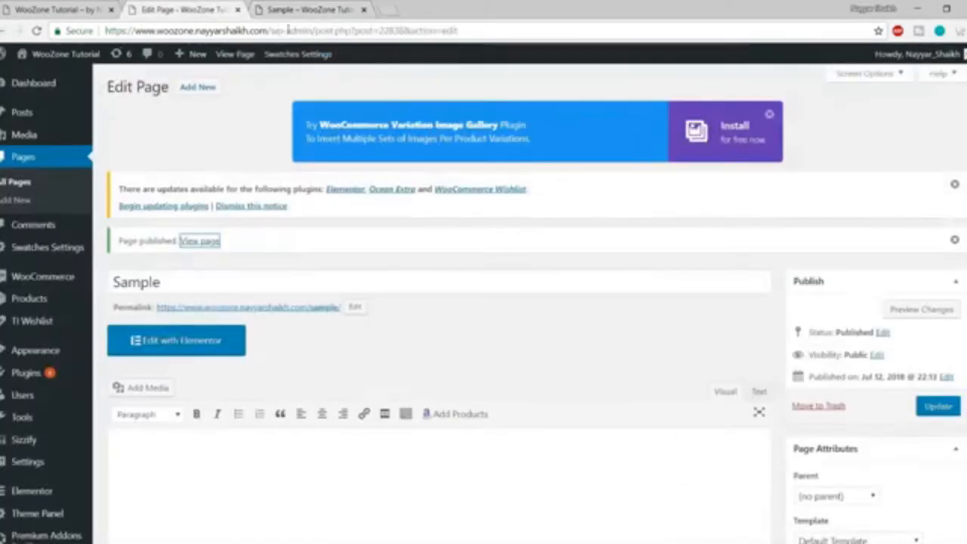
# Scroll the Sample page editor down to the OceanWP Settings panel.
pyautogui.scroll(-1, 670, 340)
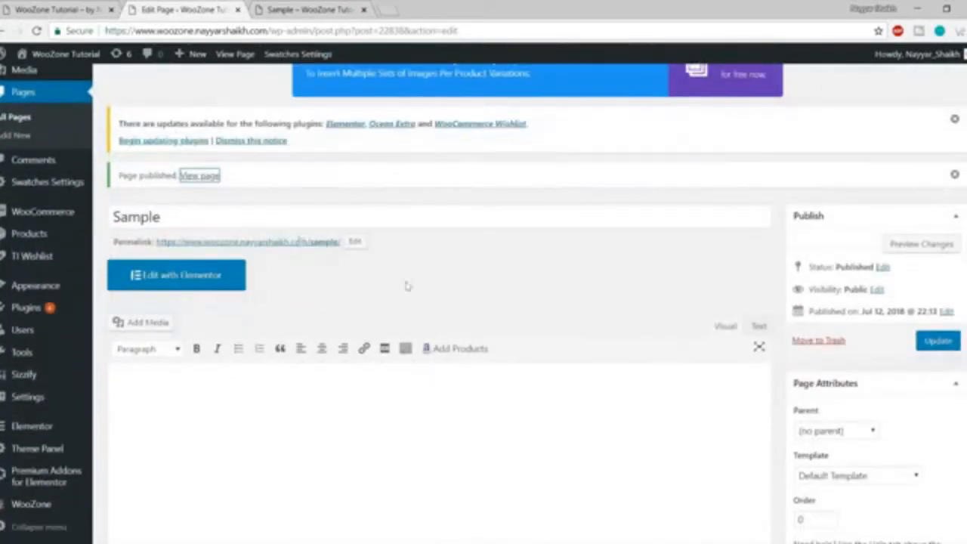
pyautogui.scroll(-3, 646, 293)
pyautogui.scroll(-1, 643, 289)
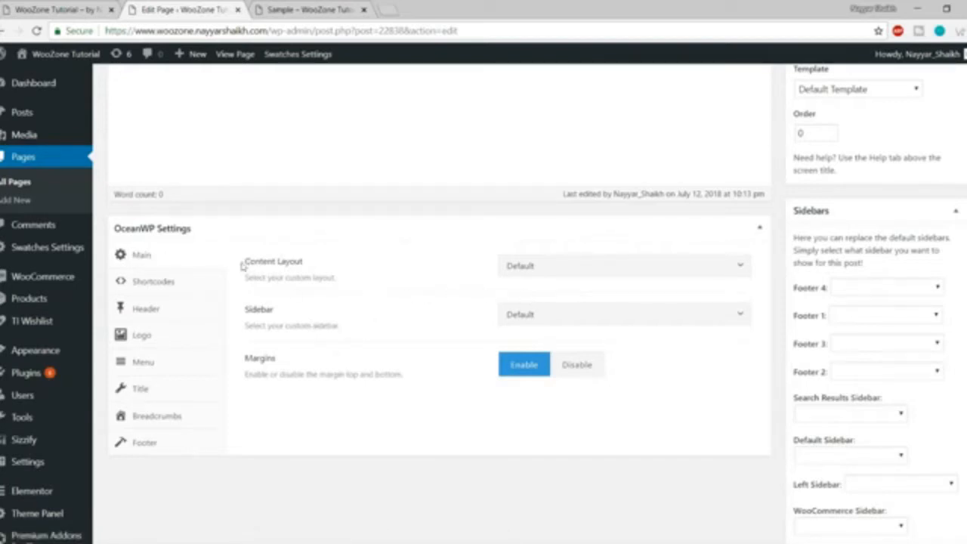
# Change the Sample page's OceanWP Content Layout from Default to 100% Full Width.
pyautogui.moveTo(242, 265); pyautogui.dragTo(365, 263)
pyautogui.click(579, 267)
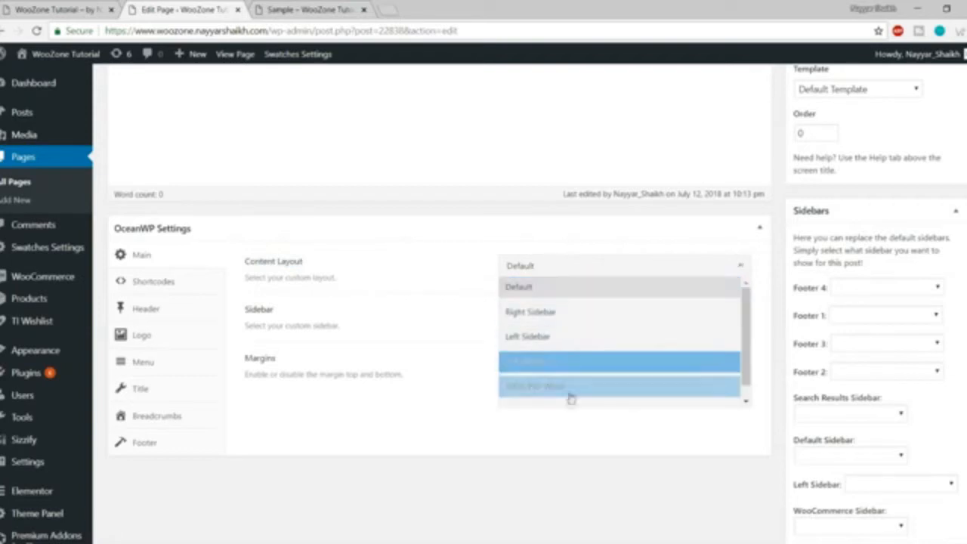
pyautogui.scroll(-1, 579, 374)
pyautogui.scroll(1, 579, 340)
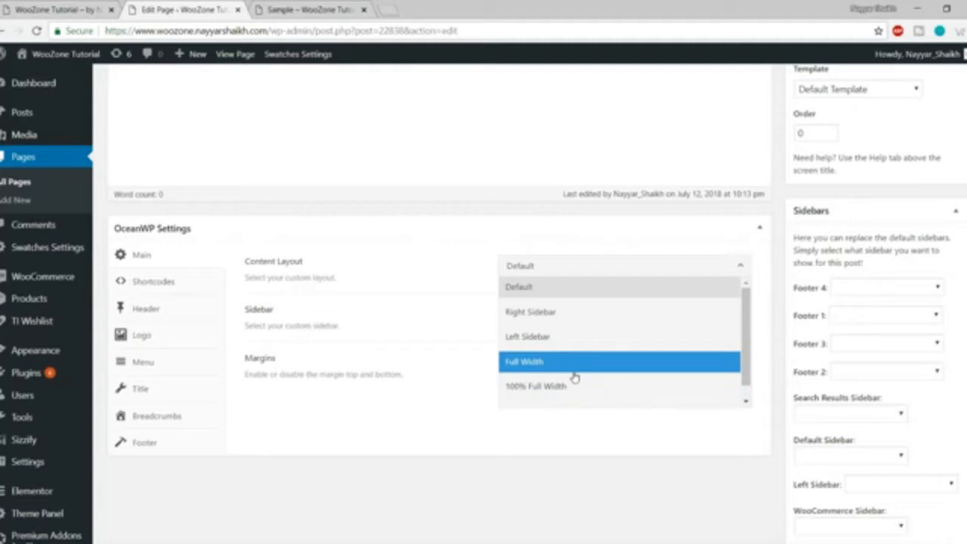
pyautogui.click(571, 370)
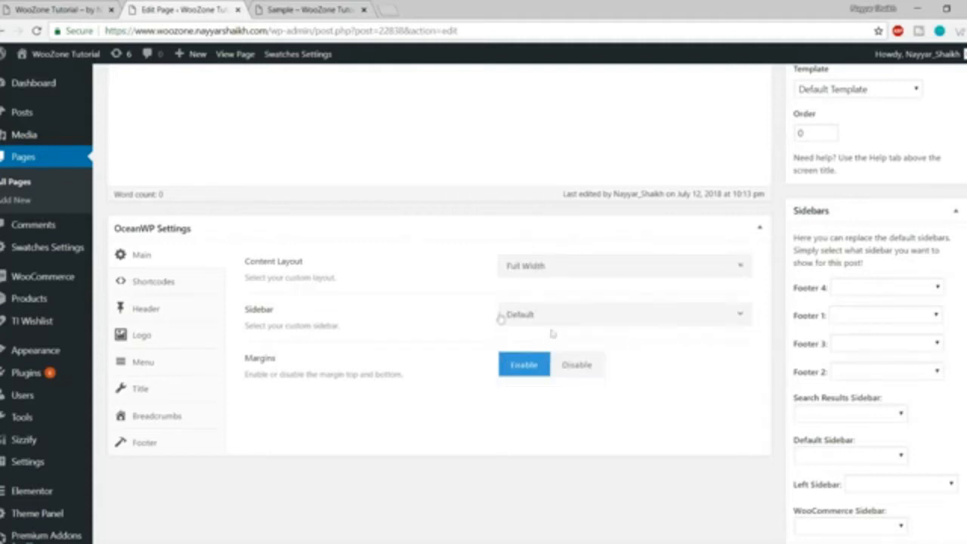
pyautogui.click(565, 274)
pyautogui.click(563, 388)
pyautogui.click(370, 7)
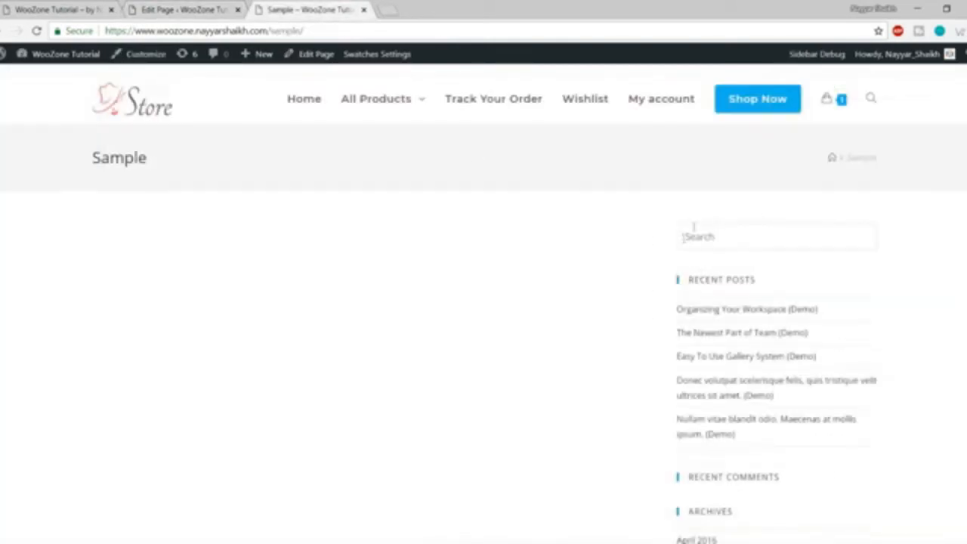
# Update the Sample page to save the 100% Full Width layout.
pyautogui.scroll(-5, 788, 350)
pyautogui.scroll(5, 773, 427)
pyautogui.scroll(-10, 840, 366)
pyautogui.scroll(10, 838, 427)
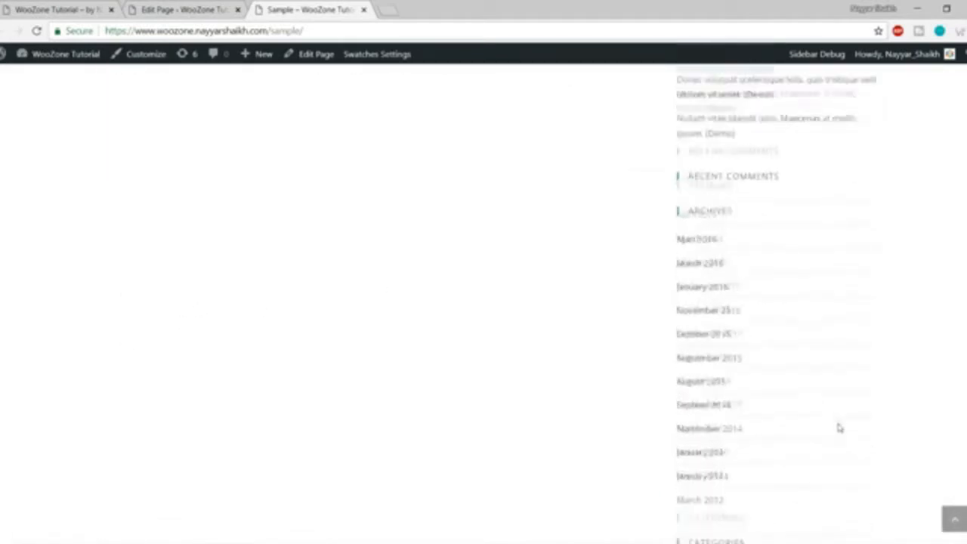
pyautogui.click(185, 9)
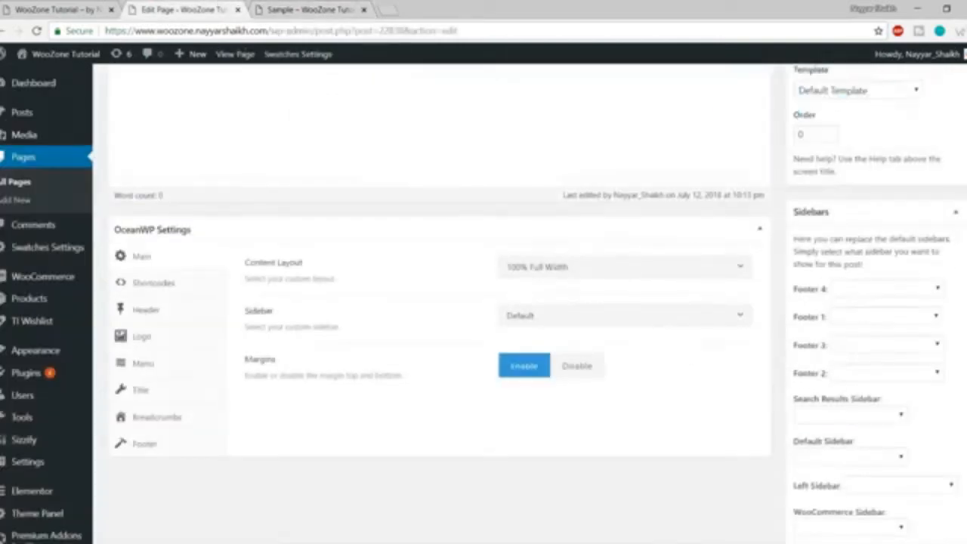
pyautogui.scroll(5, 438, 302)
pyautogui.click(941, 408)
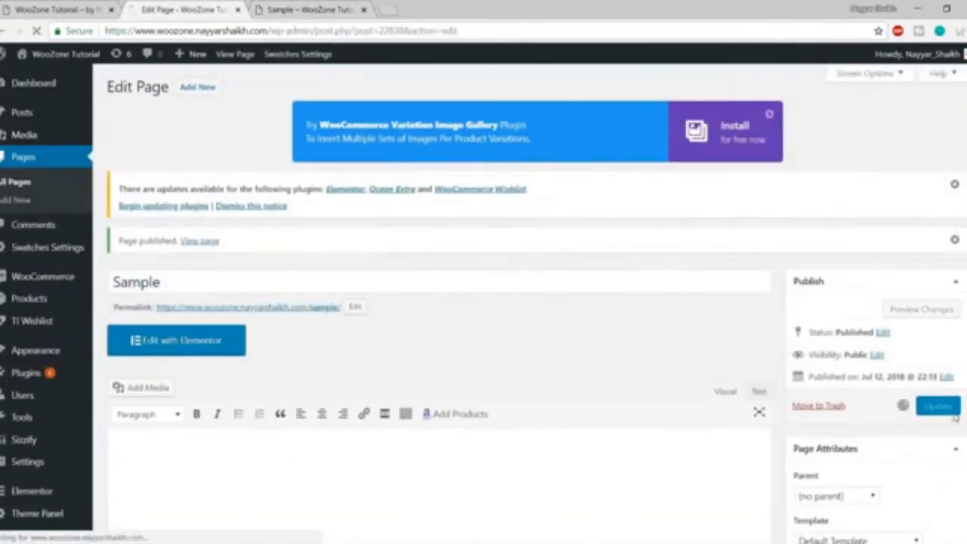
# Reload the live Sample page to confirm the sidebar is gone, then compare with the homepage.
pyautogui.click(276, 9)
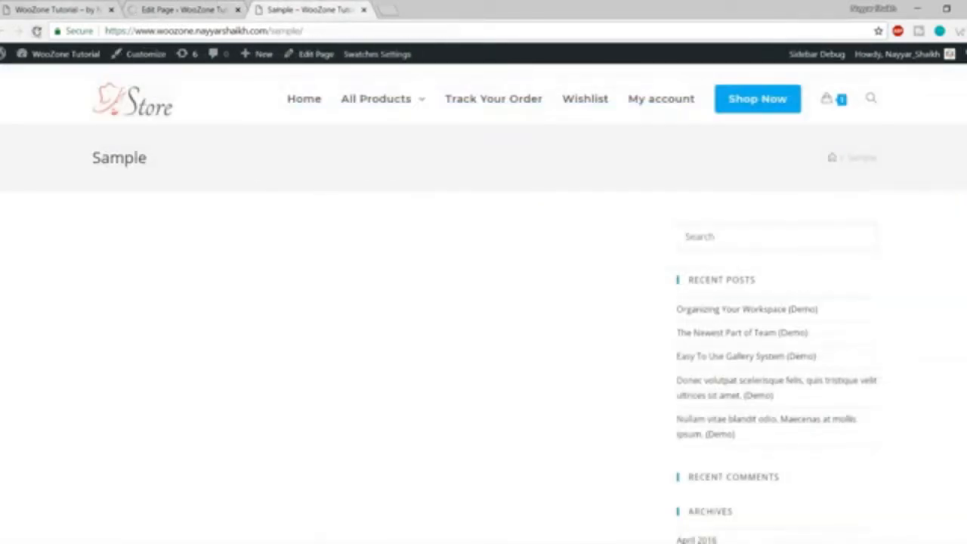
pyautogui.click(37, 31)
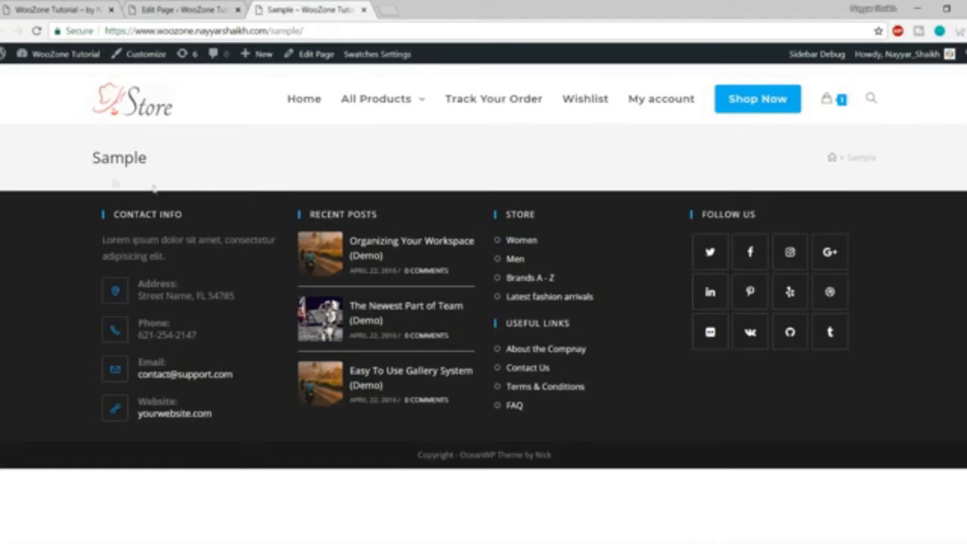
pyautogui.moveTo(72, 163); pyautogui.dragTo(682, 162)
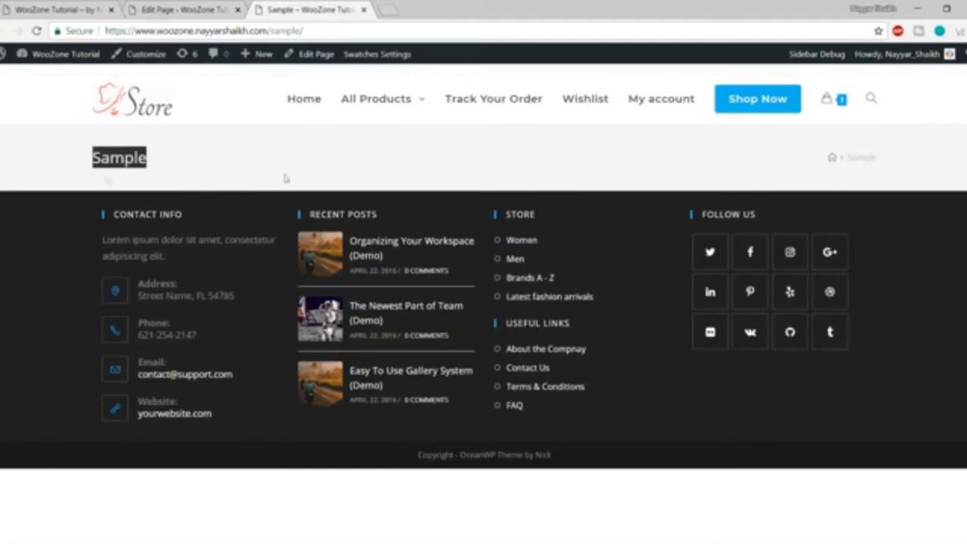
pyautogui.click(770, 170)
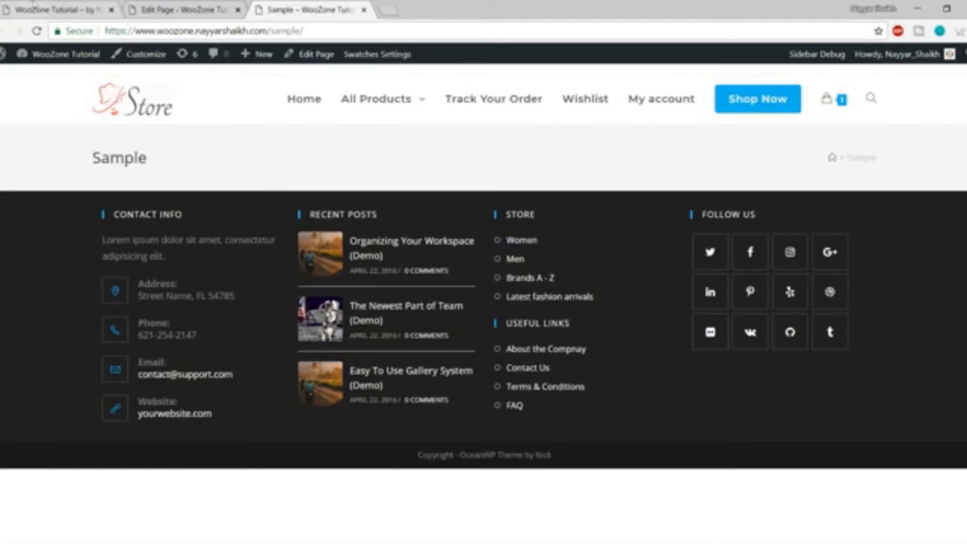
pyautogui.click(55, 6)
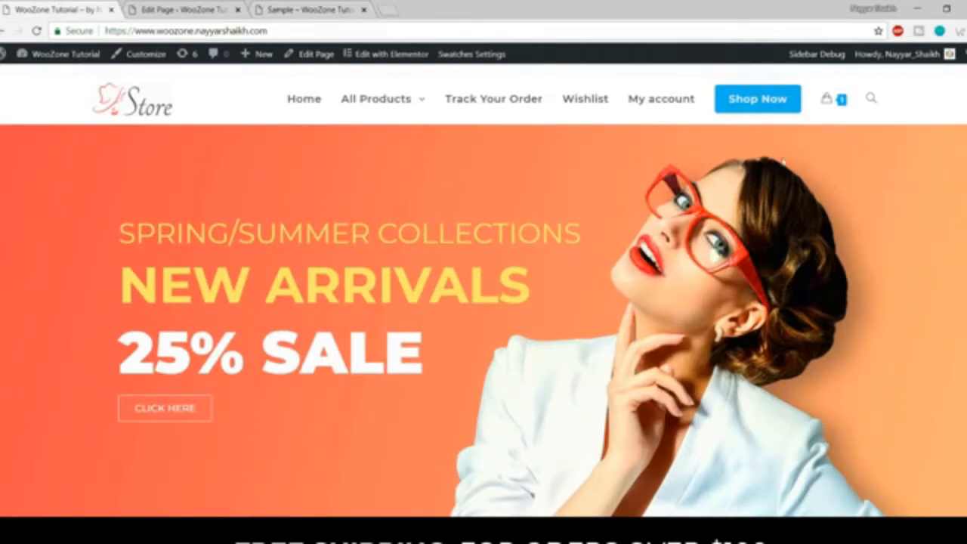
pyautogui.click(181, 9)
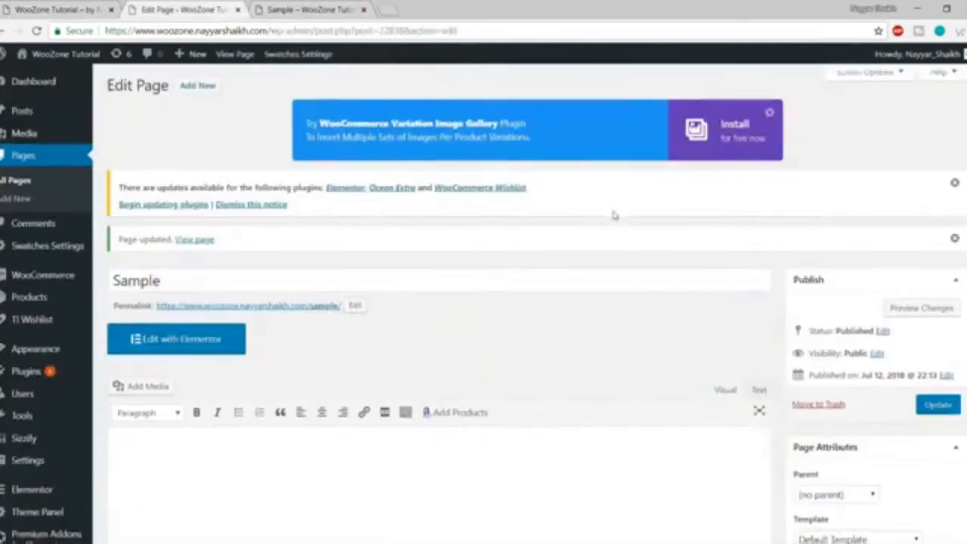
# Turn off the page title display in OceanWP Settings and update the Sample page.
pyautogui.scroll(-4, 613, 216)
pyautogui.scroll(-3, 613, 219)
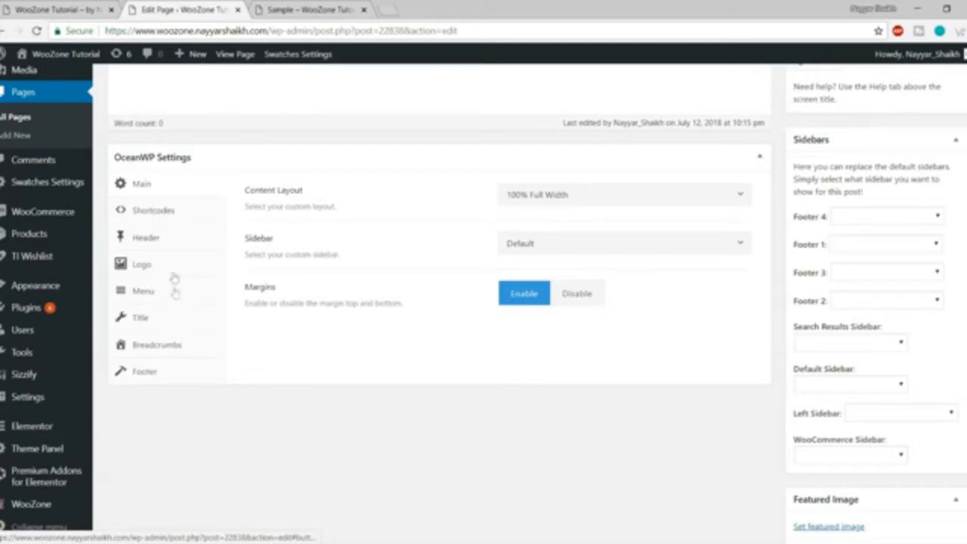
pyautogui.click(143, 323)
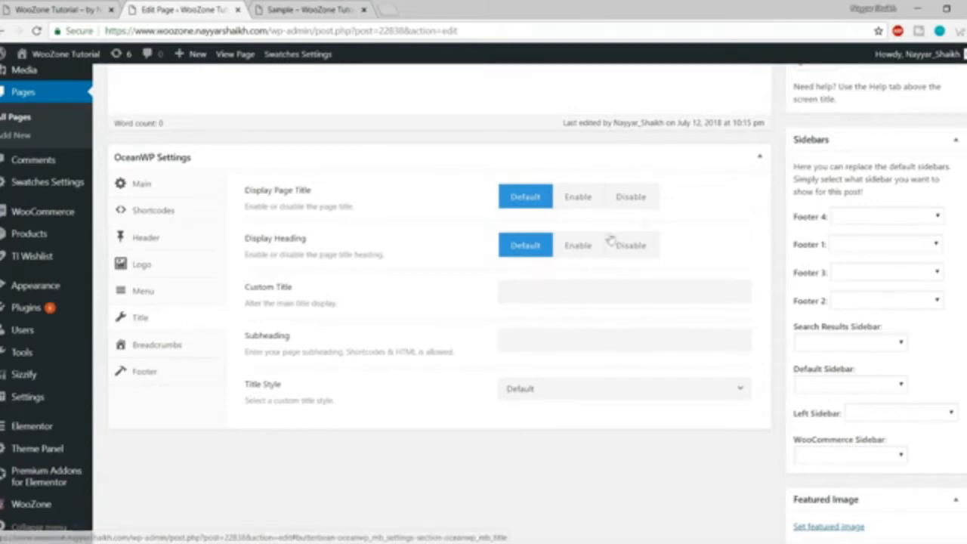
pyautogui.click(650, 200)
pyautogui.scroll(8, 631, 292)
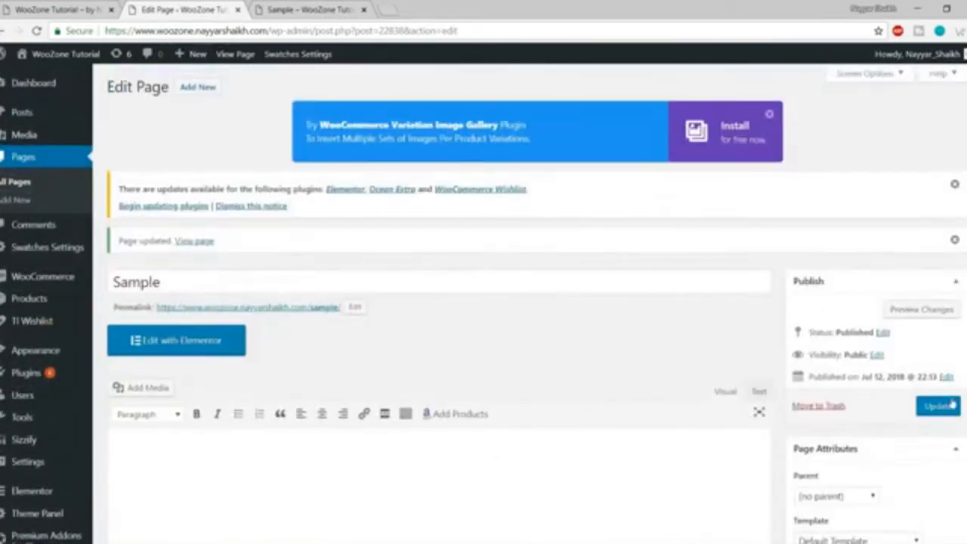
pyautogui.click(938, 406)
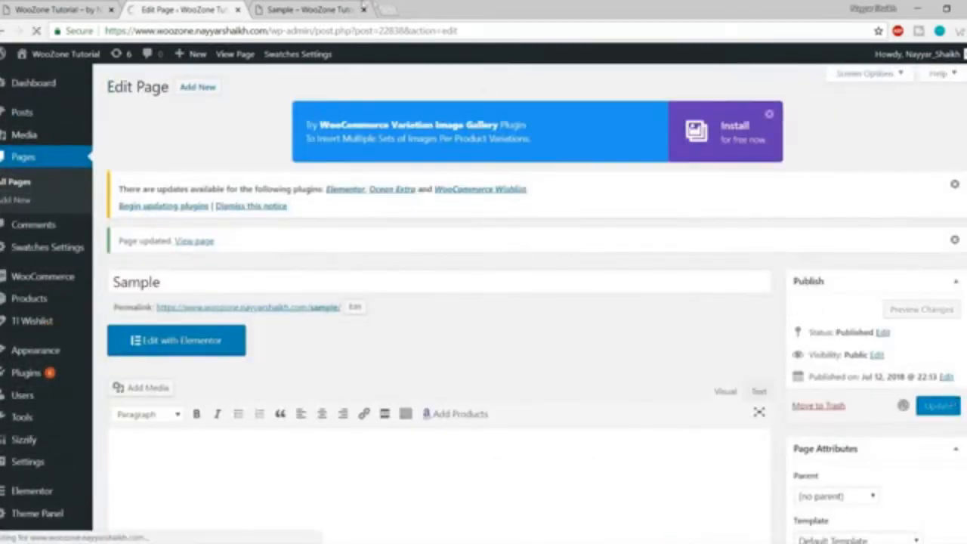
# Reload the live Sample page to confirm its title band no longer appears.
pyautogui.click(310, 9)
pyautogui.moveTo(91, 157); pyautogui.dragTo(148, 157)
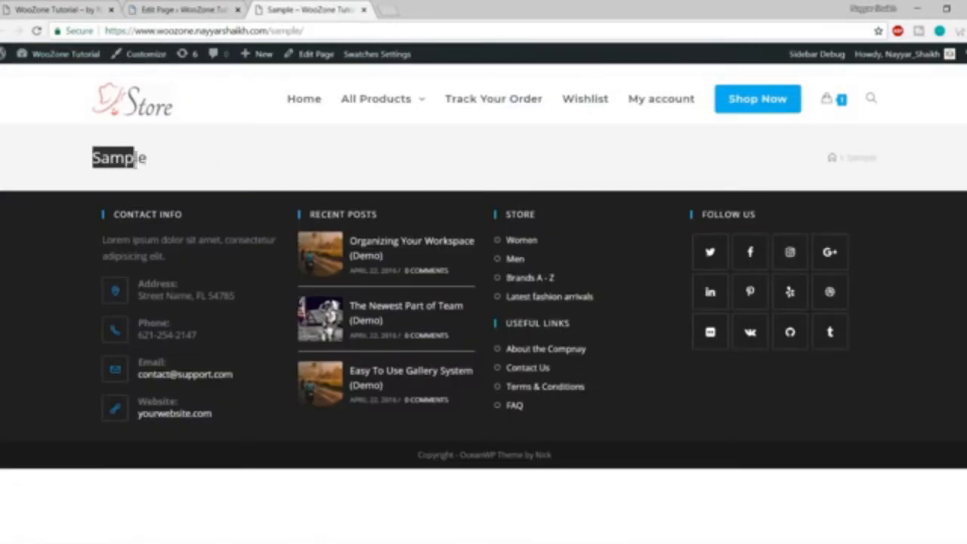
pyautogui.click(177, 169)
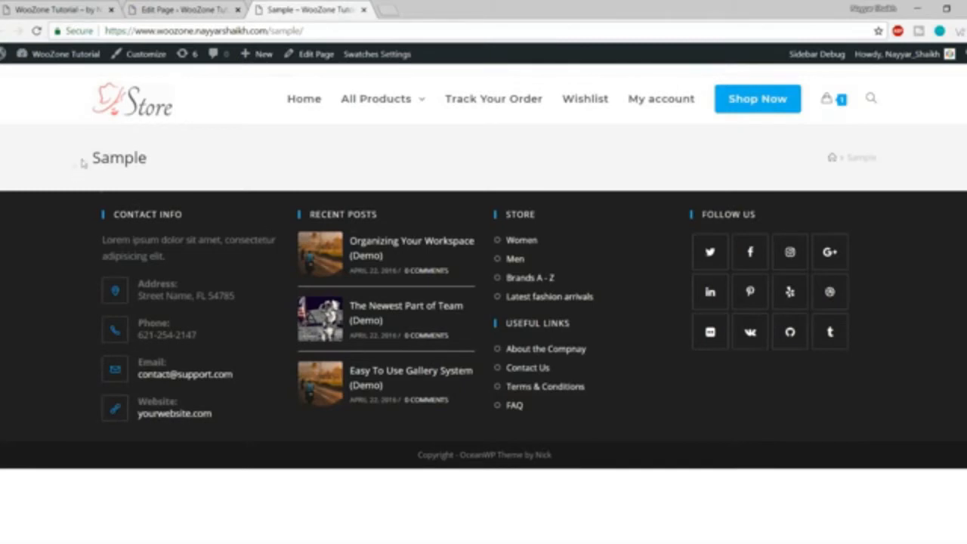
pyautogui.doubleClick(280, 163)
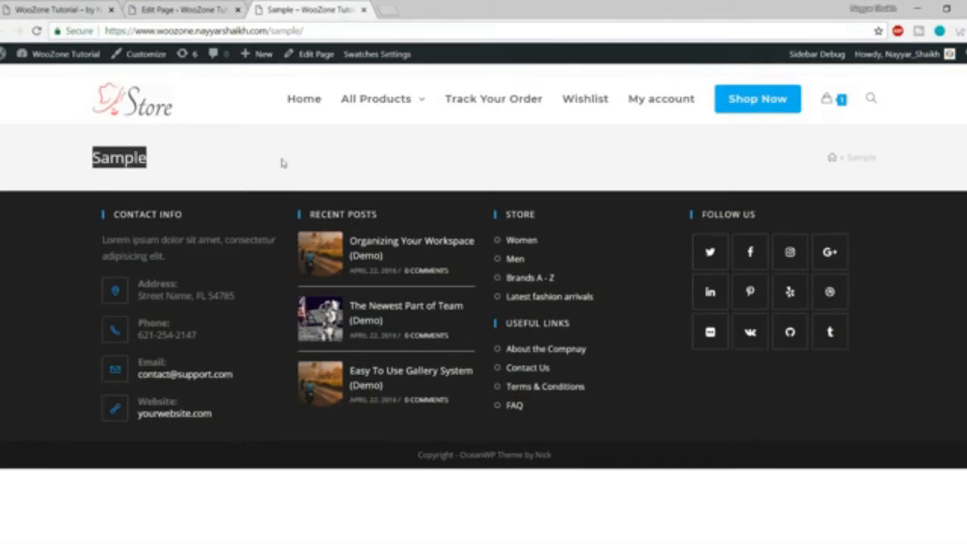
pyautogui.click(40, 33)
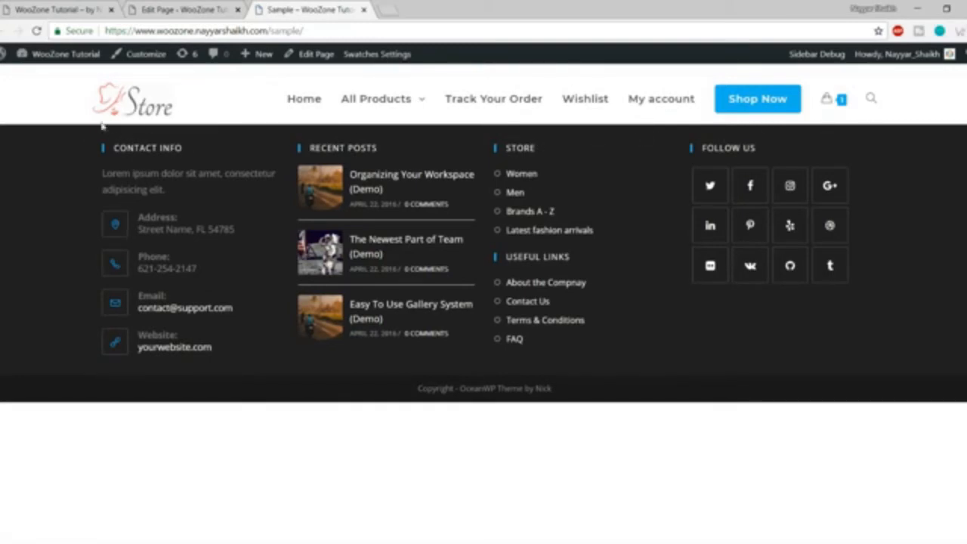
pyautogui.click(170, 8)
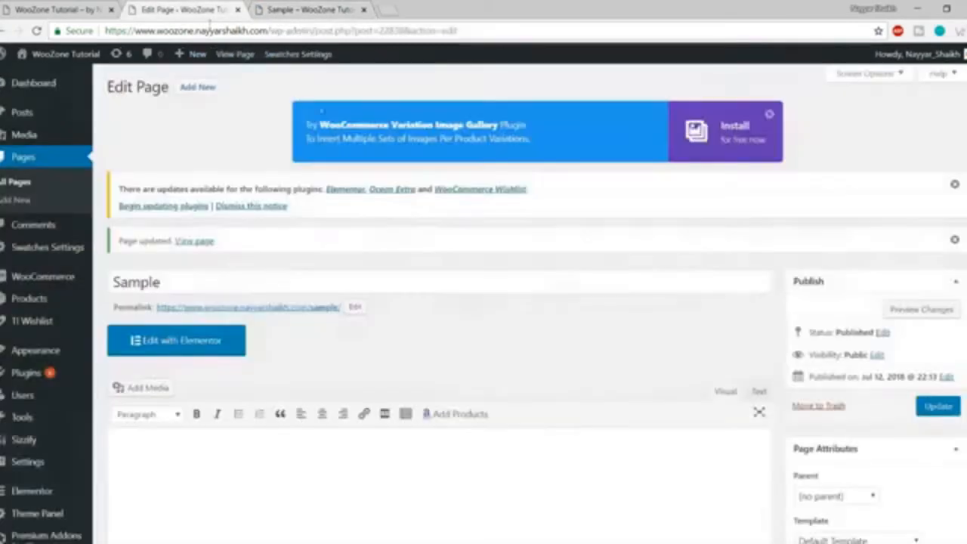
pyautogui.scroll(-10, 421, 254)
pyautogui.scroll(5, 479, 312)
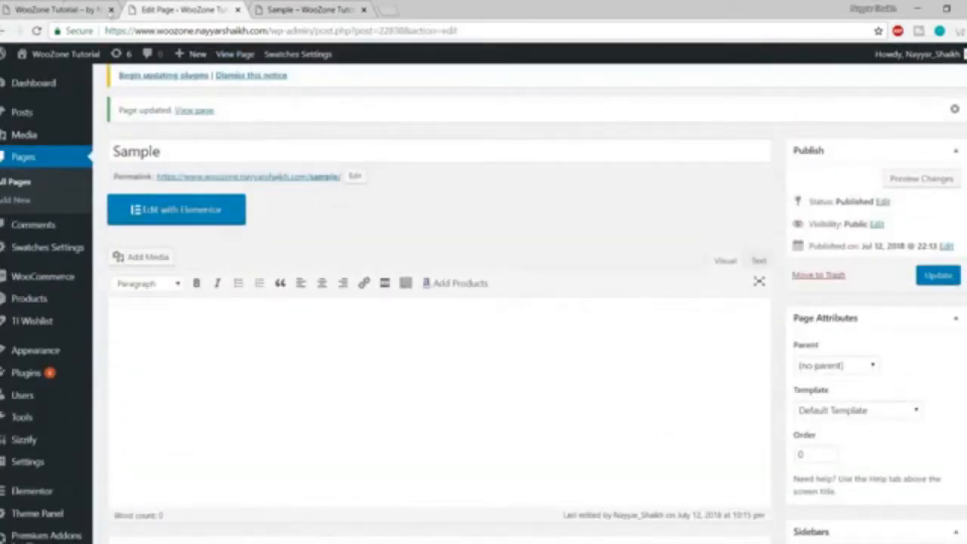
pyautogui.click(53, 9)
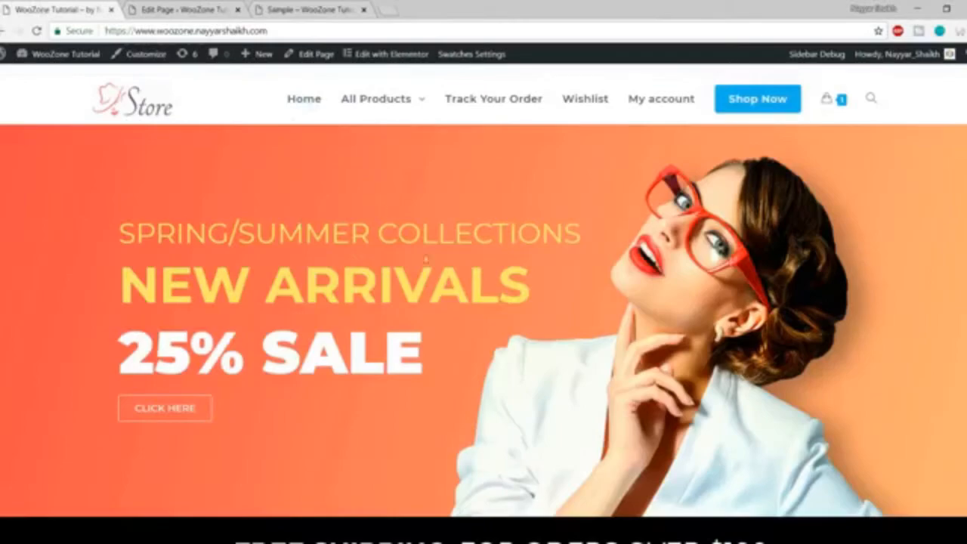
pyautogui.scroll(-15, 426, 260)
pyautogui.scroll(15, 443, 323)
pyautogui.hotkey('ctrl', 'Tab')
pyautogui.scroll(-10, 621, 292)
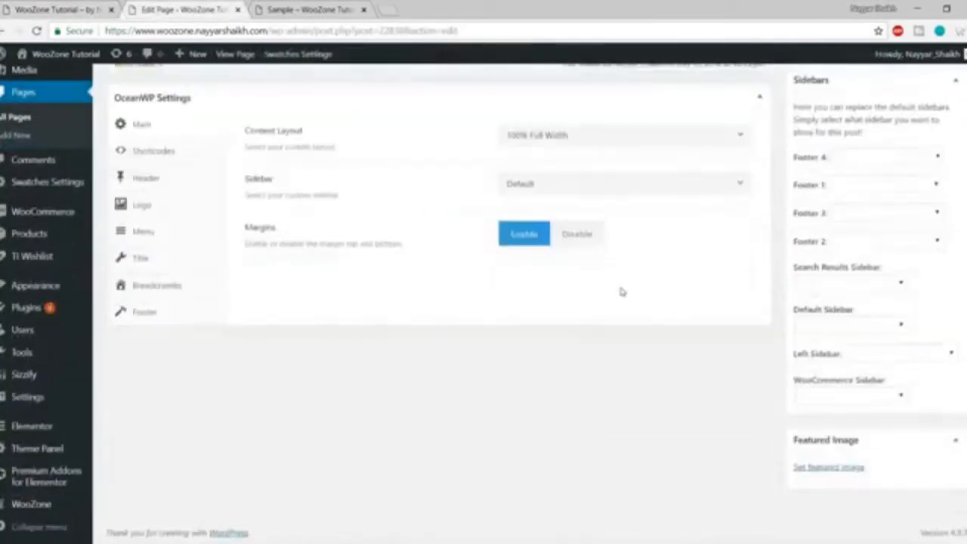
pyautogui.scroll(2, 621, 291)
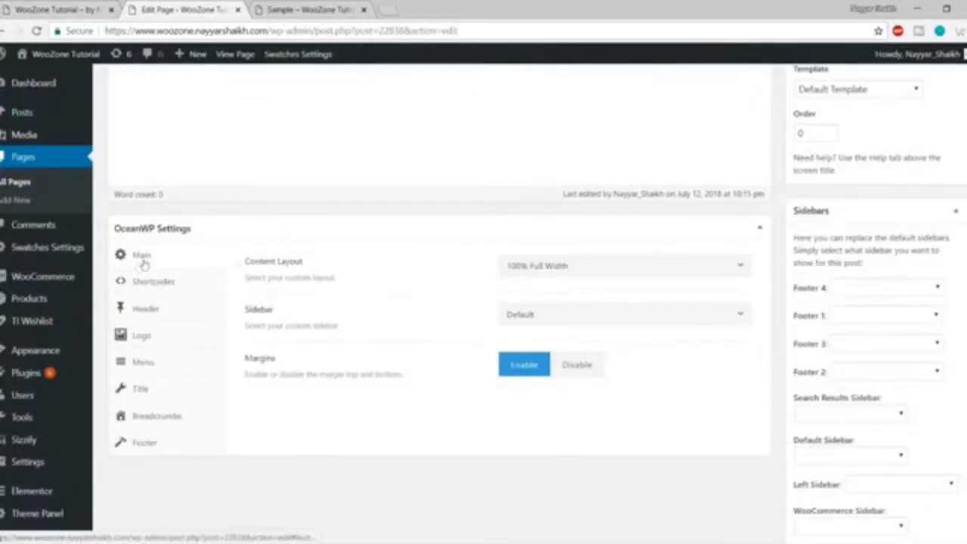
pyautogui.click(595, 272)
pyautogui.click(570, 399)
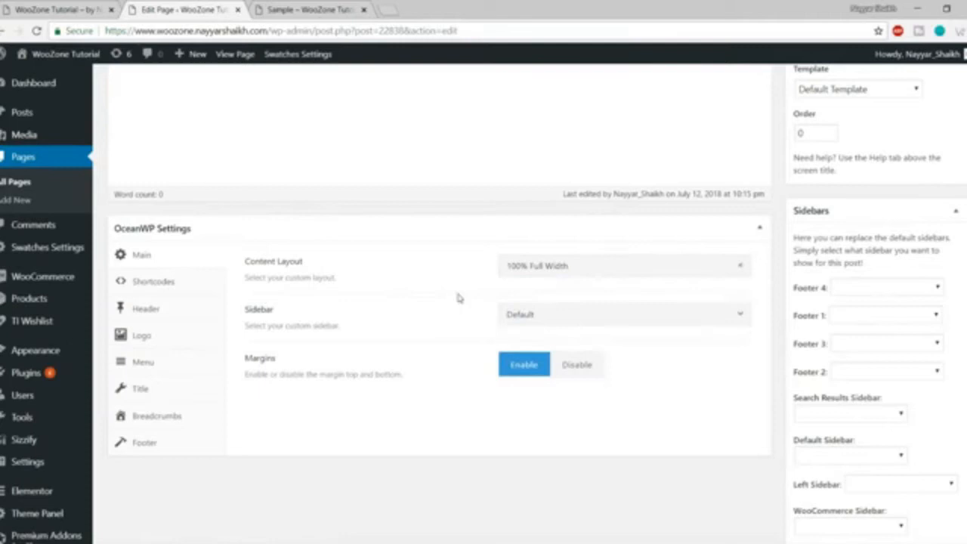
pyautogui.click(597, 270)
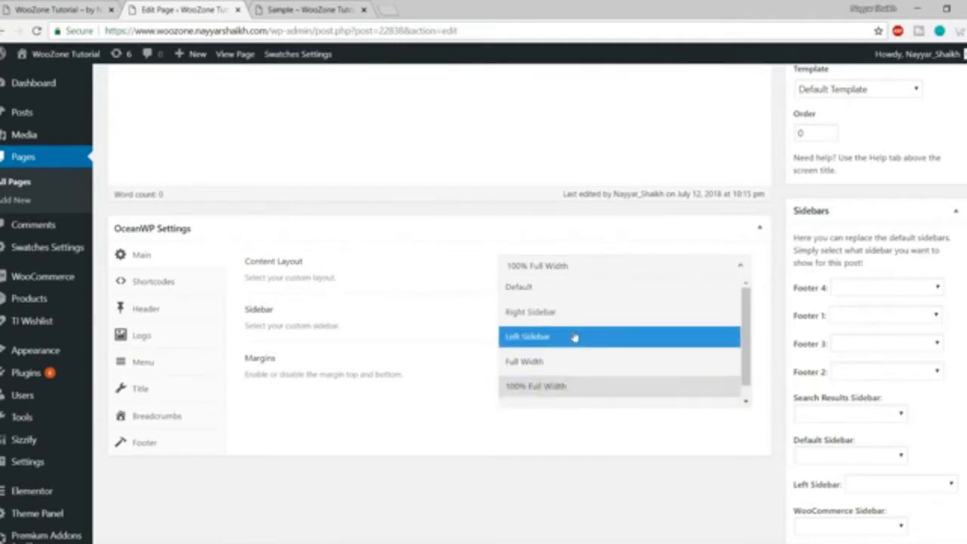
pyautogui.click(436, 297)
pyautogui.click(588, 320)
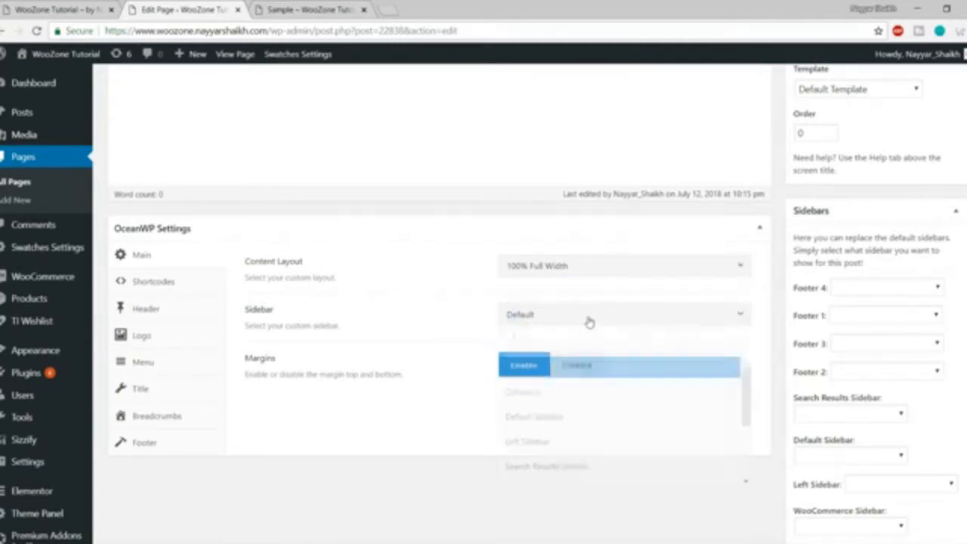
pyautogui.scroll(-3, 574, 429)
pyautogui.scroll(3, 574, 438)
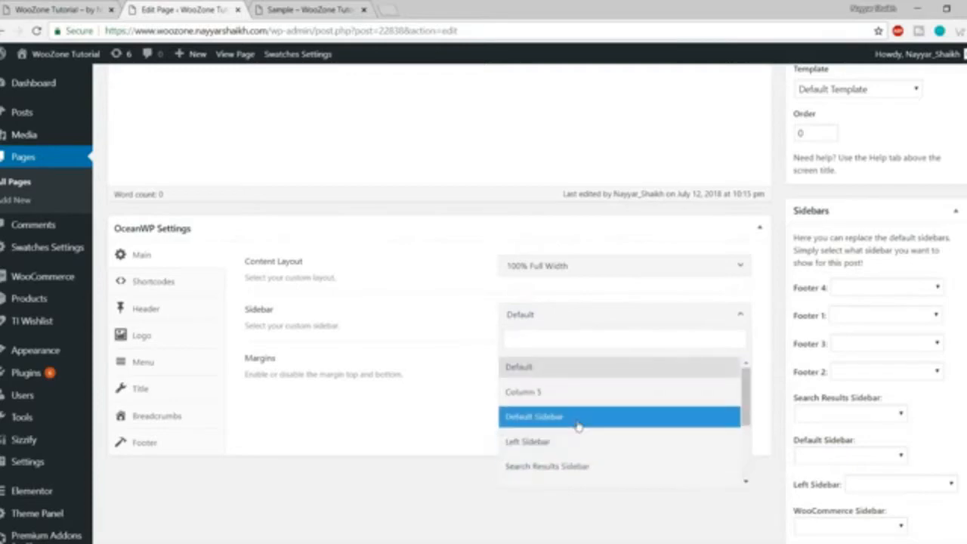
pyautogui.click(462, 329)
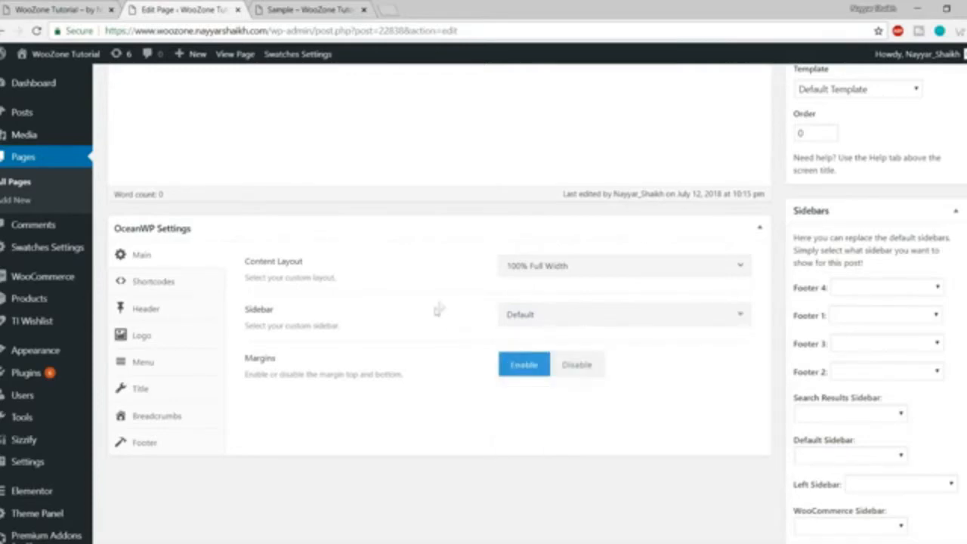
pyautogui.scroll(1, 453, 317)
pyautogui.scroll(1, 461, 321)
pyautogui.scroll(-2, 460, 322)
pyautogui.moveTo(35, 294)
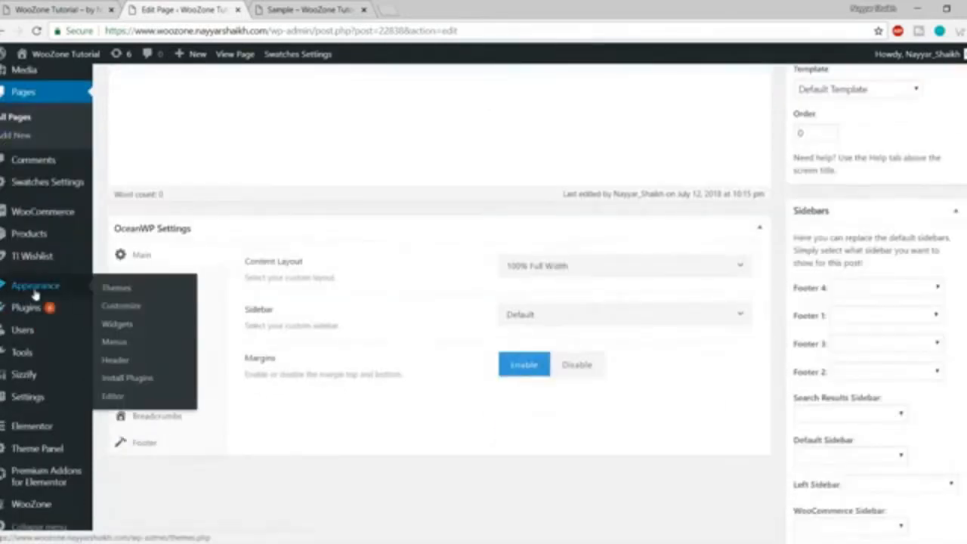
# Open the Widgets page in a new tab and look over the Footer 1 widget area.
pyautogui.rightClick(127, 332)
pyautogui.click(181, 337)
pyautogui.scroll(1, 406, 336)
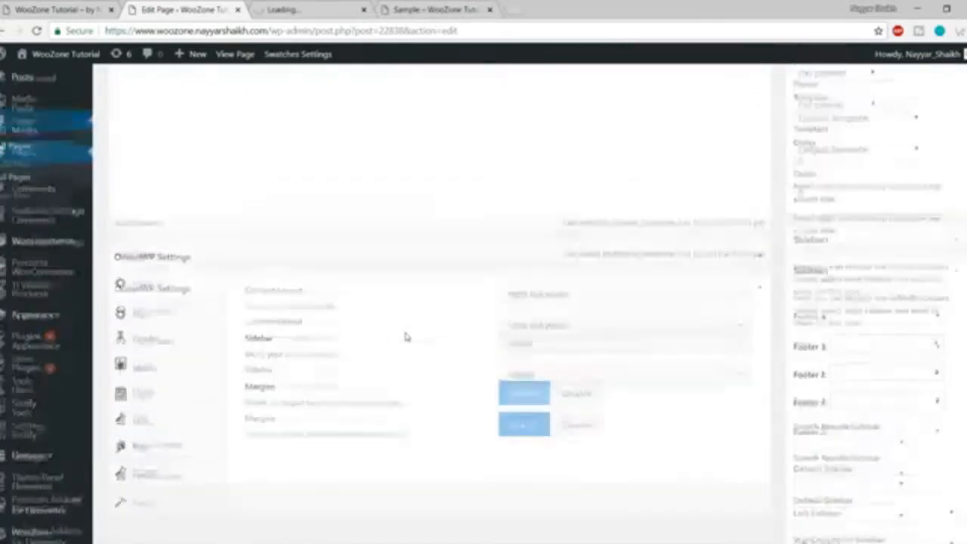
pyautogui.click(272, 10)
pyautogui.scroll(-1, 594, 360)
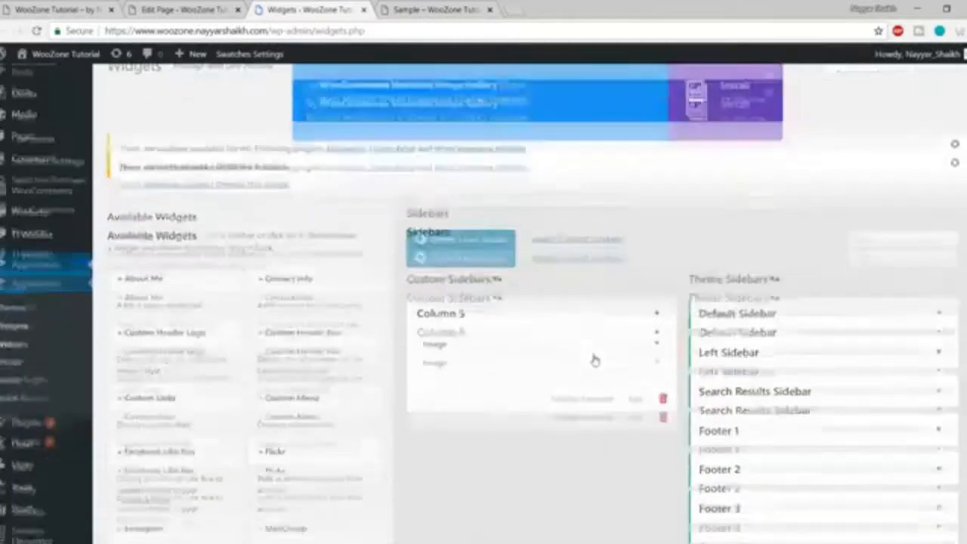
pyautogui.scroll(-2, 777, 259)
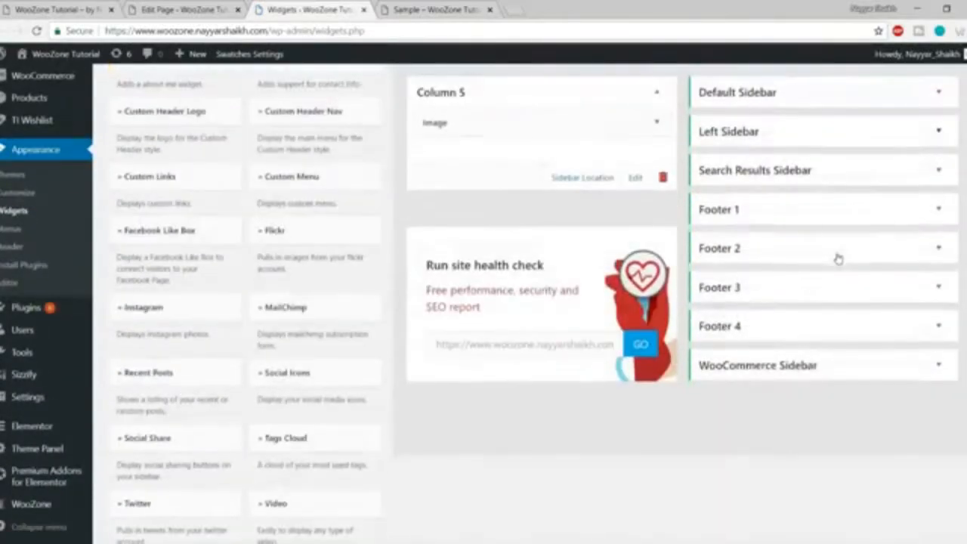
pyautogui.click(778, 219)
pyautogui.click(777, 213)
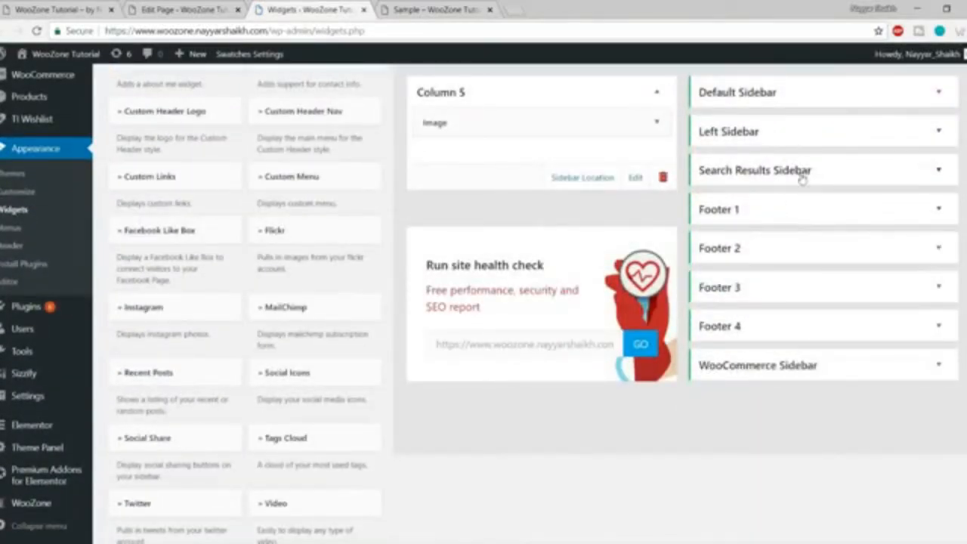
pyautogui.scroll(1, 778, 333)
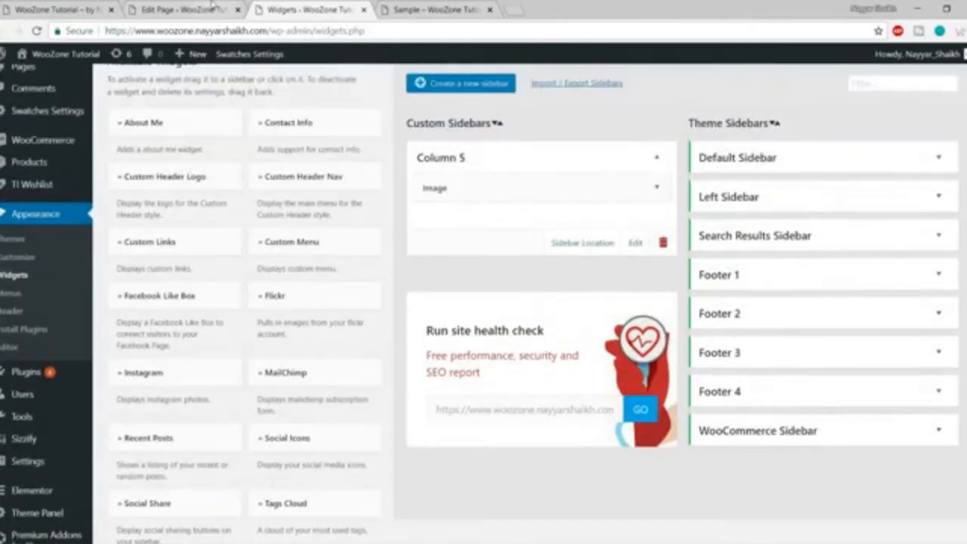
# Set the Sample page's Sidebar option to WooCommerce Sidebar.
pyautogui.click(213, 8)
pyautogui.scroll(-1, 636, 339)
pyautogui.click(567, 315)
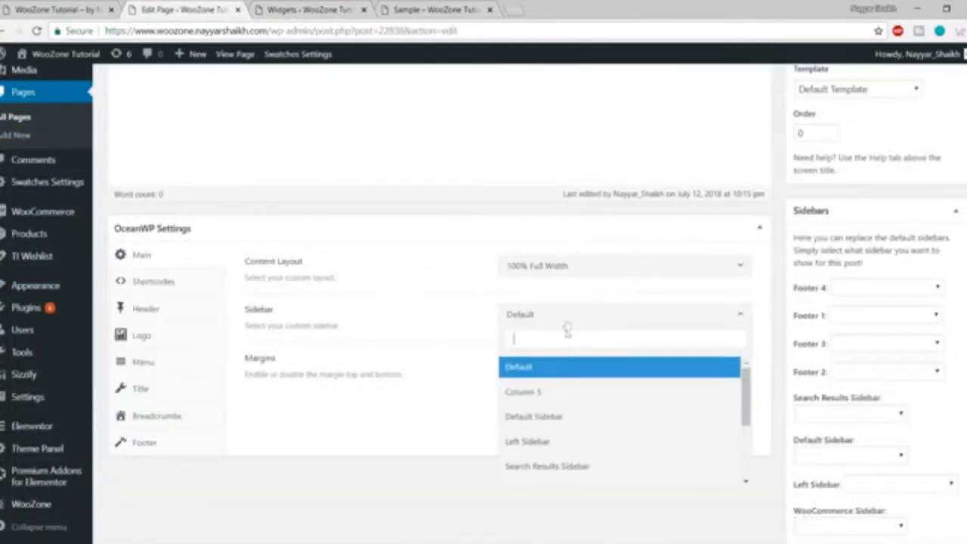
pyautogui.scroll(-4, 528, 416)
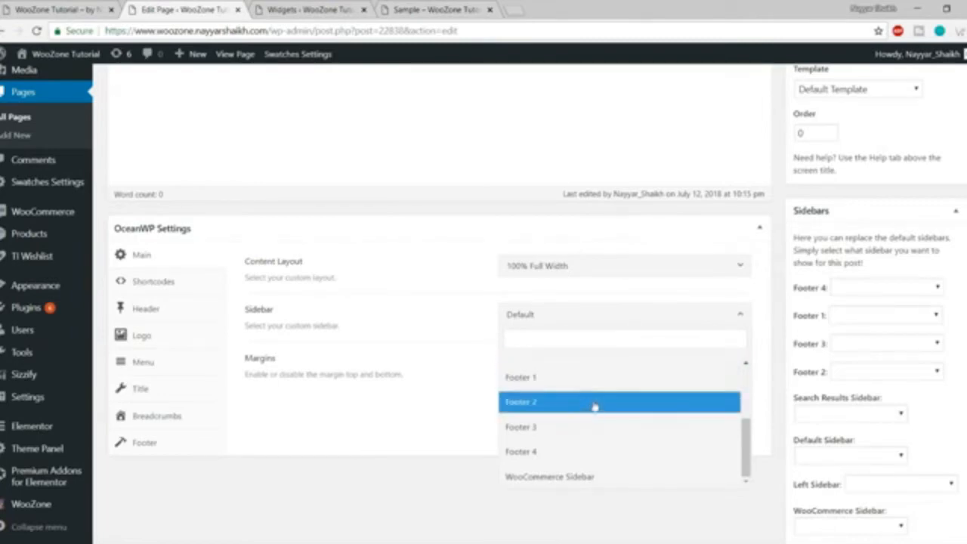
pyautogui.click(606, 478)
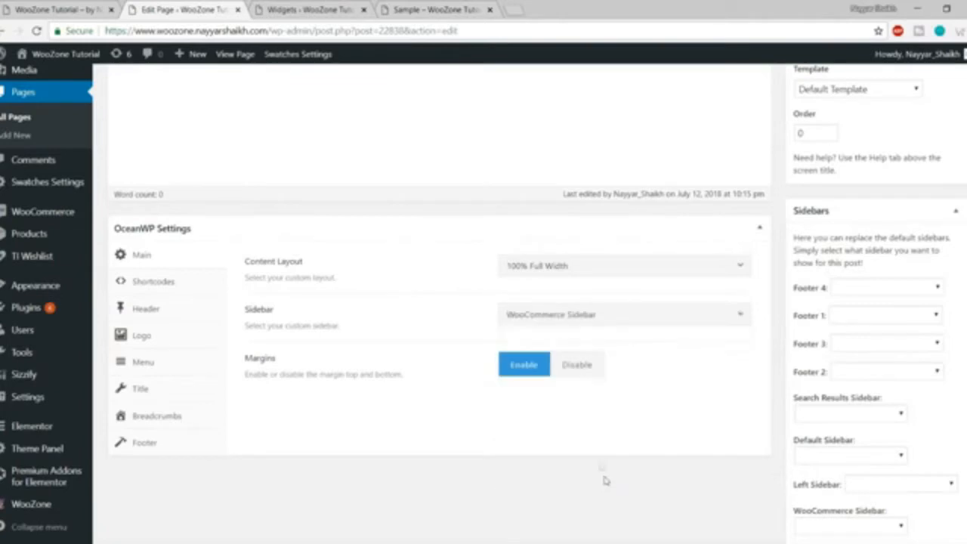
# Inspect the WooCommerce Sidebar's widgets on the Widgets page, then return to the editor.
pyautogui.click(312, 9)
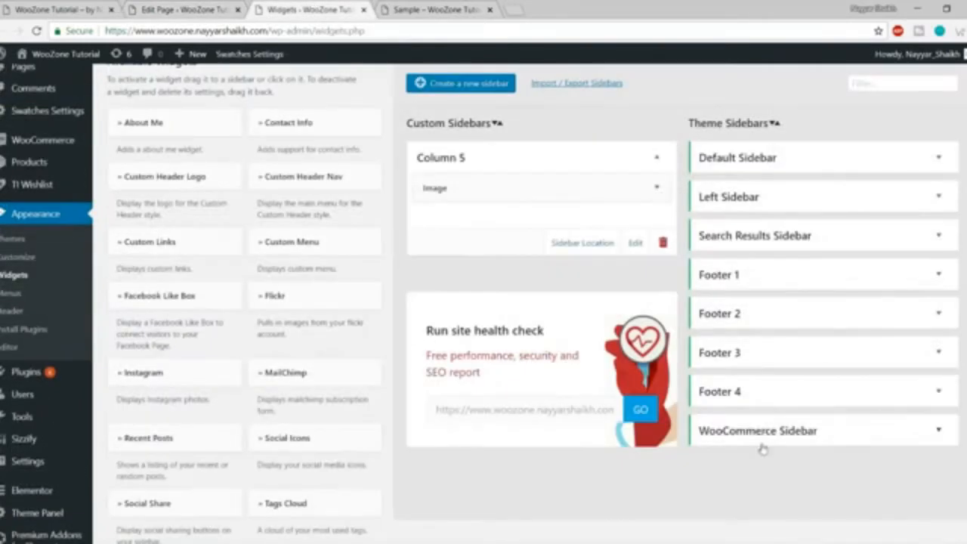
pyautogui.scroll(-2, 826, 443)
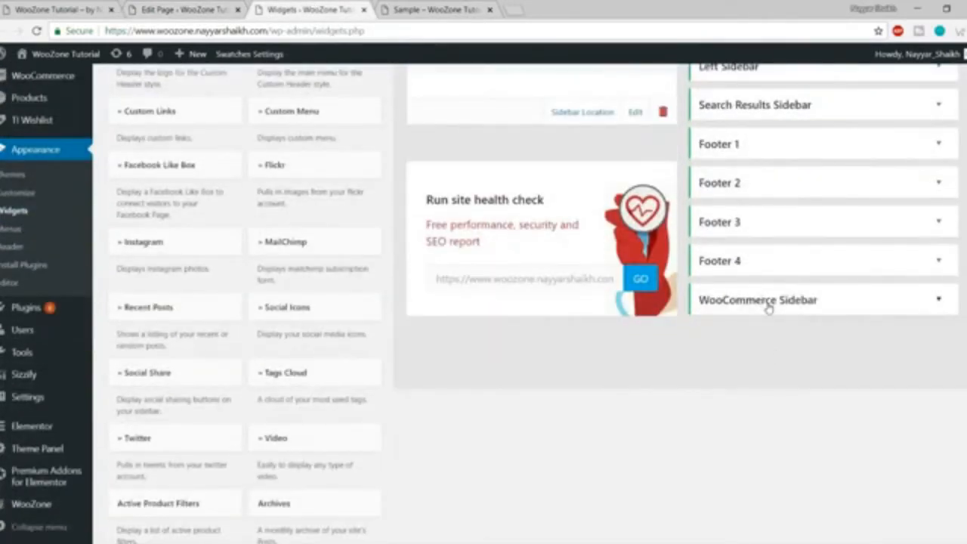
pyautogui.click(778, 302)
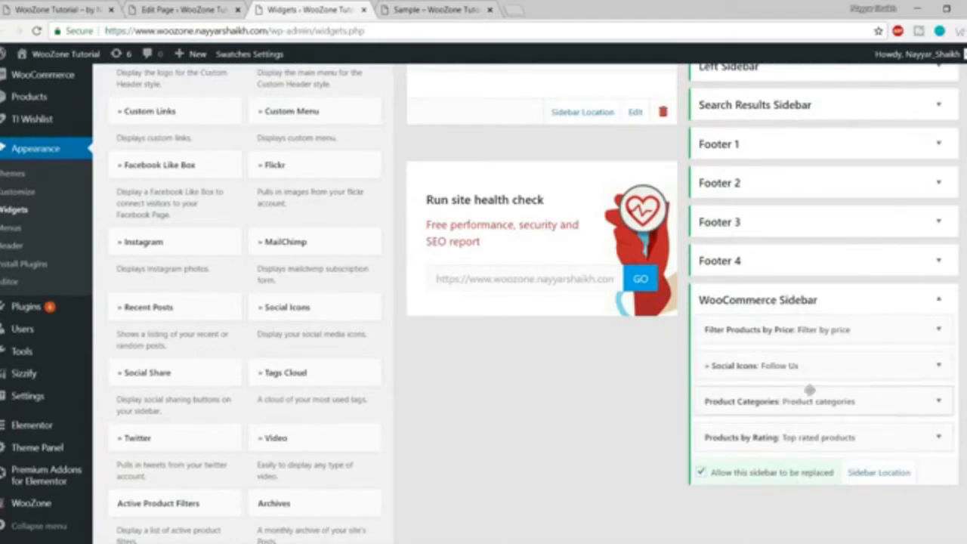
pyautogui.click(185, 9)
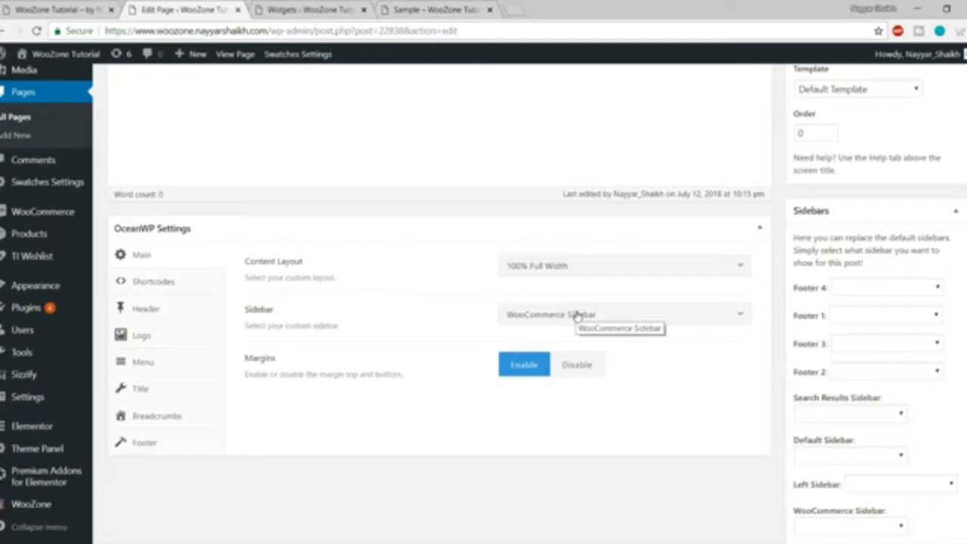
# Disable the Sample page's top and bottom margins and preview the store page.
pyautogui.click(583, 364)
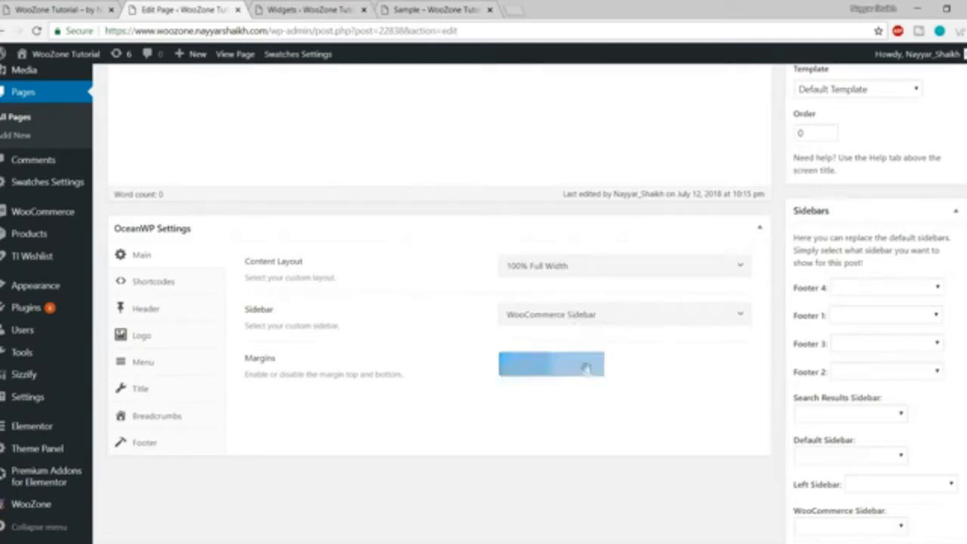
pyautogui.click(332, 9)
pyautogui.click(434, 9)
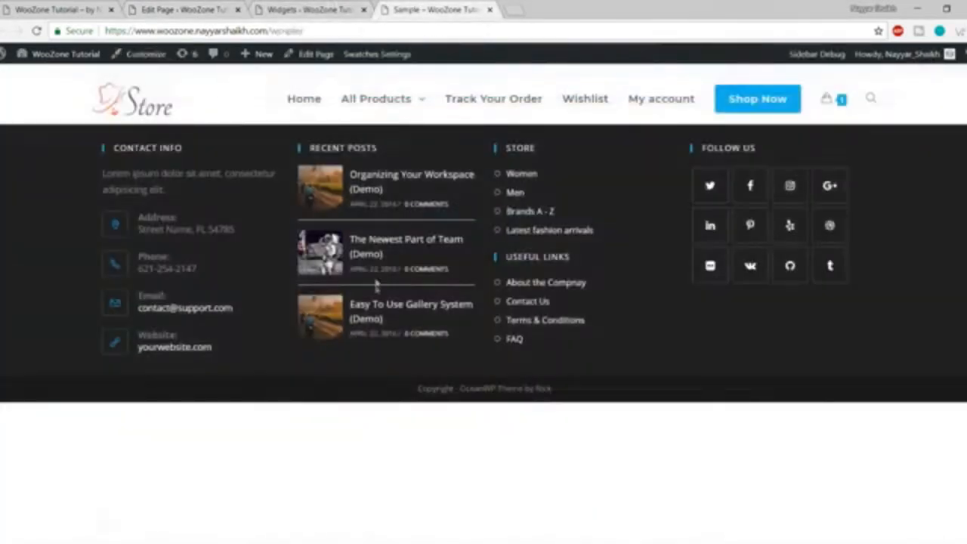
pyautogui.click(181, 9)
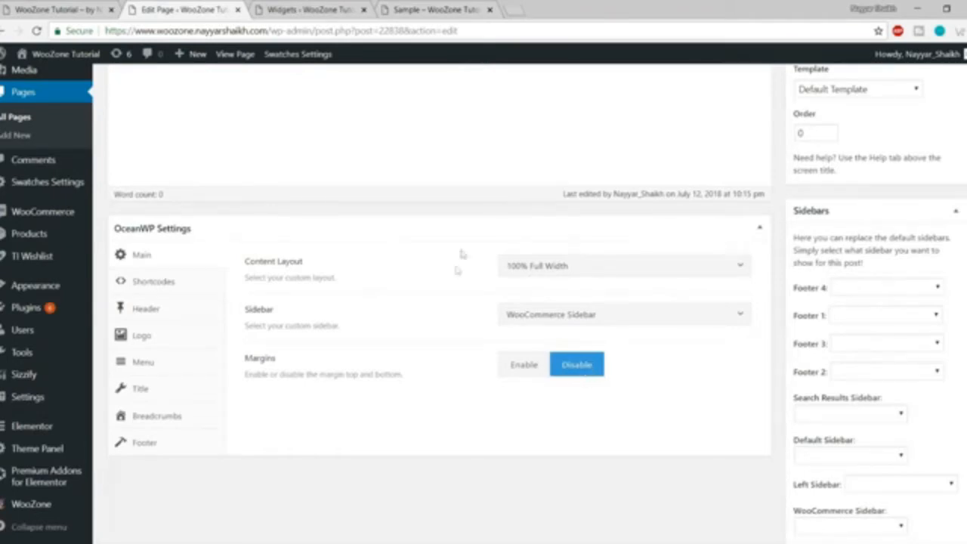
# Recheck the preview, then display the page's OceanWP Shortcodes fields.
pyautogui.click(412, 8)
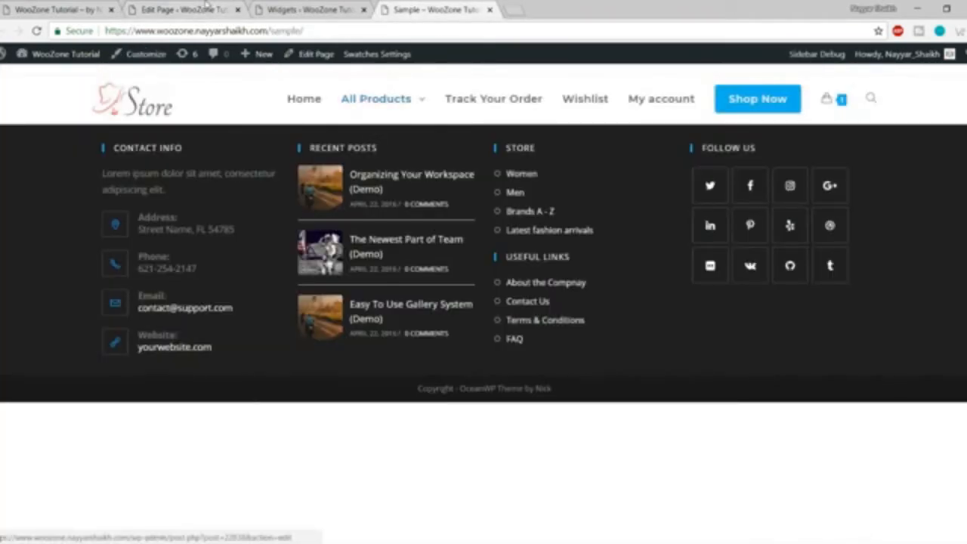
pyautogui.click(205, 9)
pyautogui.click(186, 285)
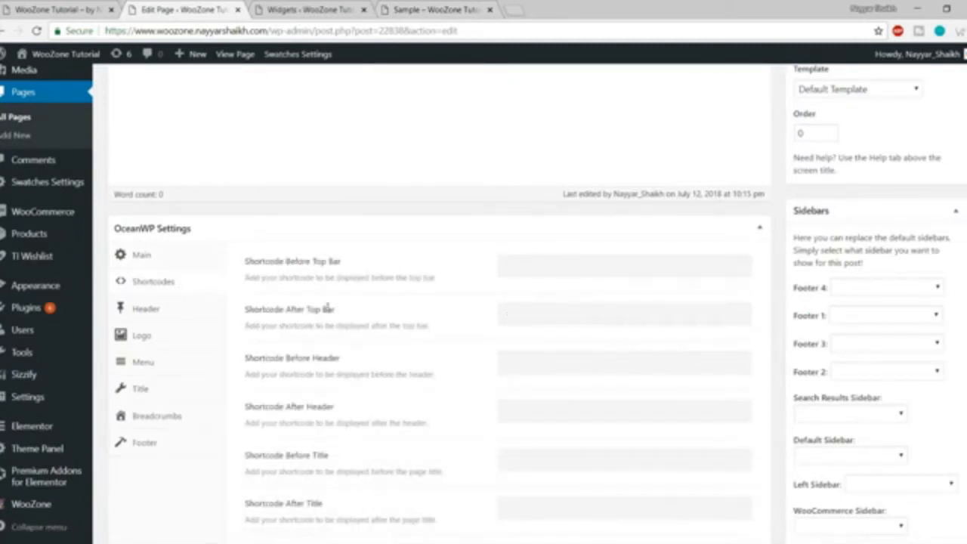
# Scroll through the Shortcodes fields, such as Shortcode Before Top Bar and After Header.
pyautogui.scroll(-3, 310, 332)
pyautogui.scroll(7, 367, 442)
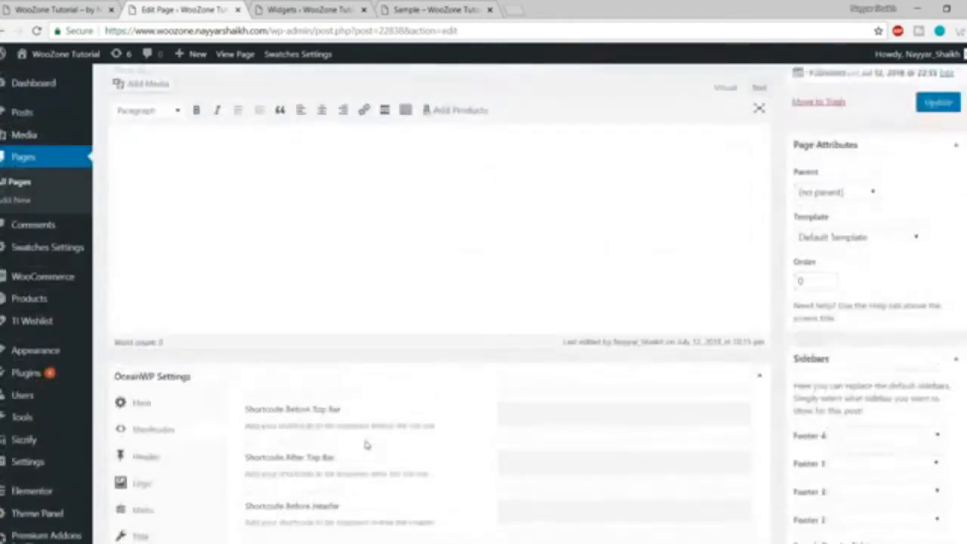
pyautogui.scroll(-4, 355, 378)
pyautogui.moveTo(248, 214); pyautogui.dragTo(367, 214)
pyautogui.click(370, 216)
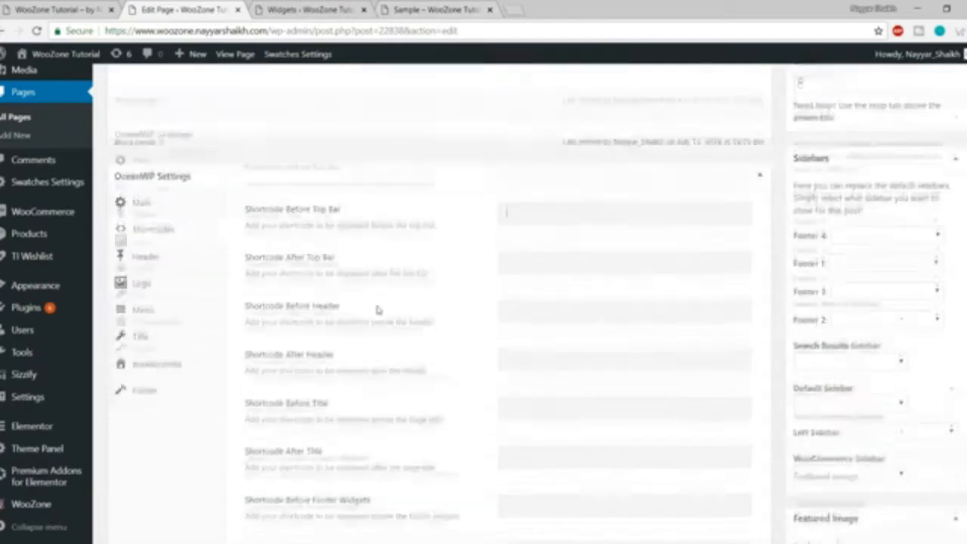
pyautogui.scroll(-2, 378, 309)
pyautogui.scroll(4, 399, 350)
pyautogui.scroll(-2, 481, 333)
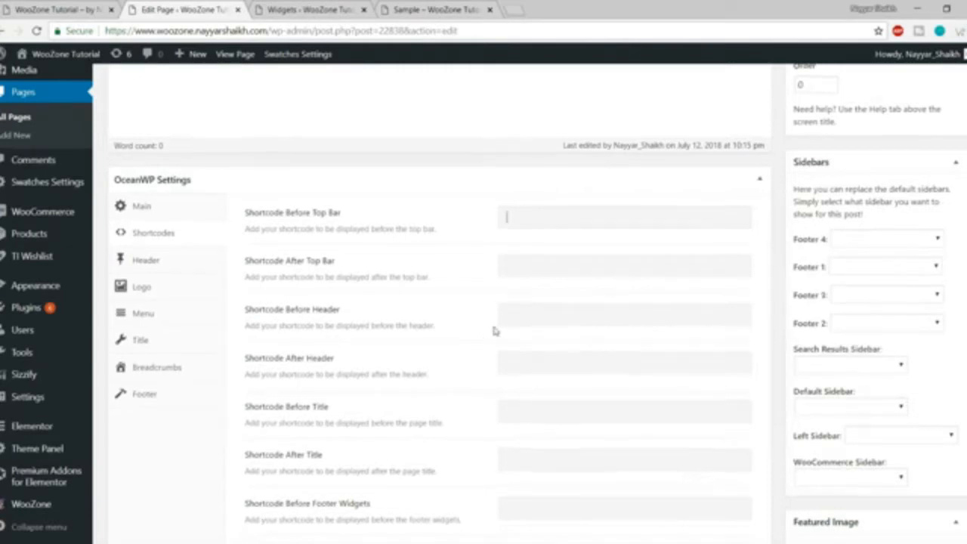
pyautogui.scroll(-1, 495, 333)
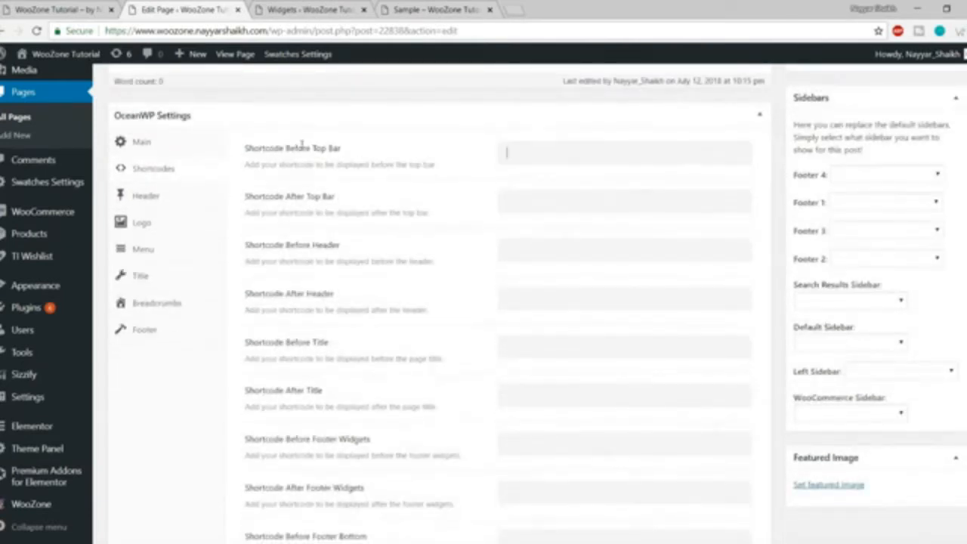
# Highlight the Before Header shortcode labels, then show the Header options with Display Top Bar and Header Style.
pyautogui.moveTo(292, 148); pyautogui.dragTo(375, 151)
pyautogui.moveTo(285, 212); pyautogui.dragTo(245, 213)
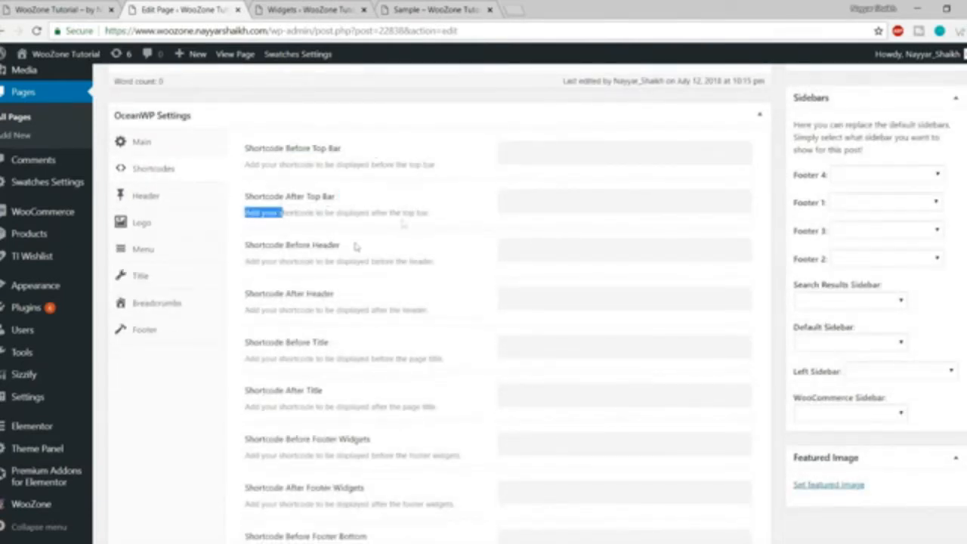
pyautogui.moveTo(287, 245); pyautogui.dragTo(406, 244)
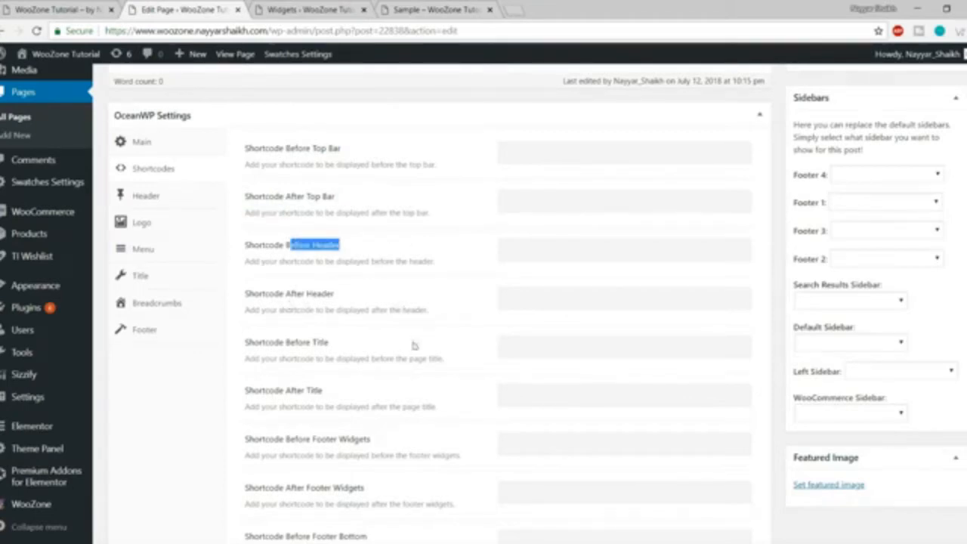
pyautogui.scroll(-2, 348, 370)
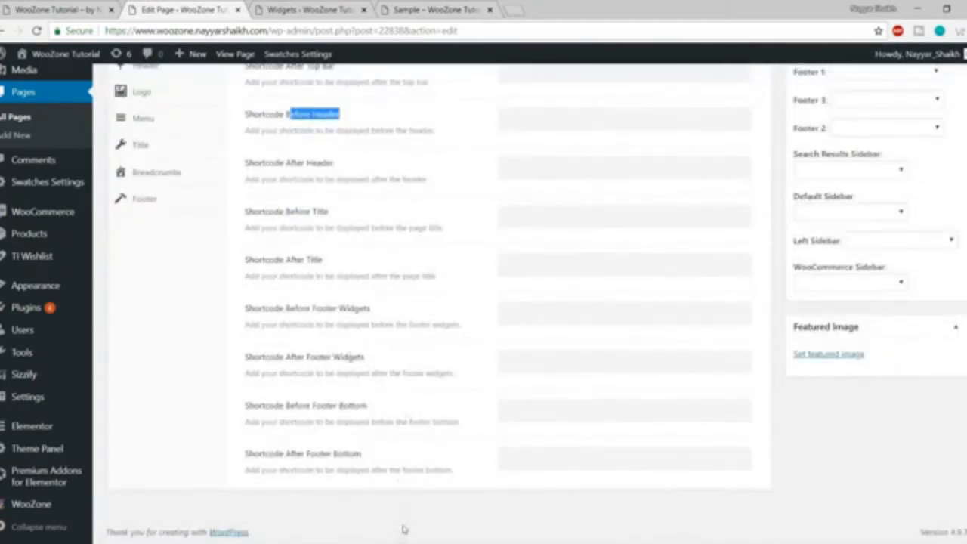
pyautogui.scroll(5, 401, 484)
pyautogui.scroll(-2, 423, 378)
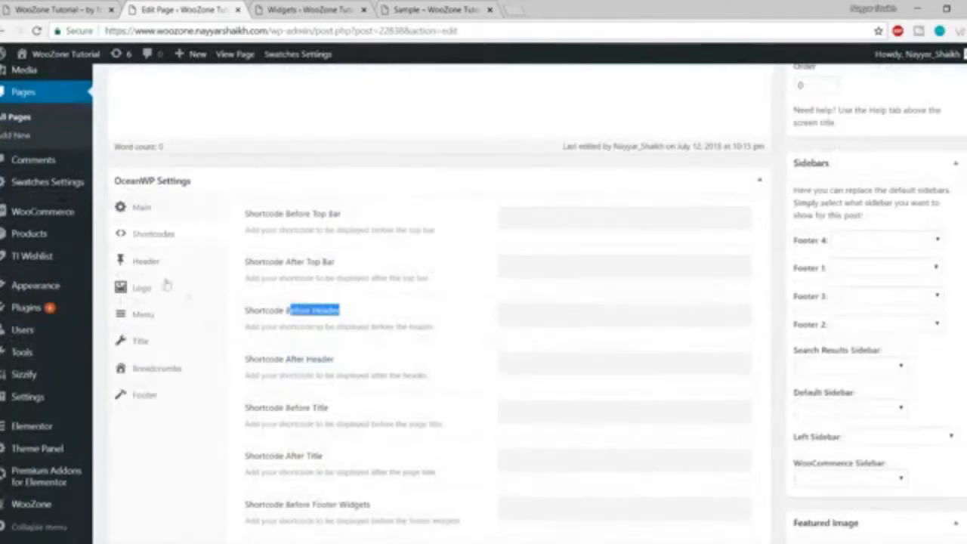
pyautogui.click(153, 265)
pyautogui.scroll(1, 464, 397)
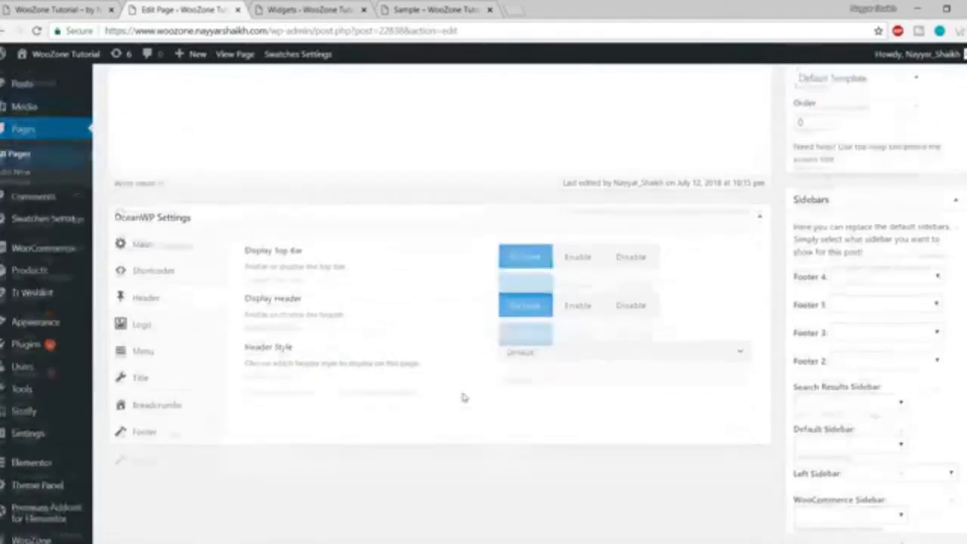
# Move the Sample tab ahead of Widgets and close the Widgets tab.
pyautogui.click(311, 9)
pyautogui.moveTo(423, 10); pyautogui.dragTo(336, 9)
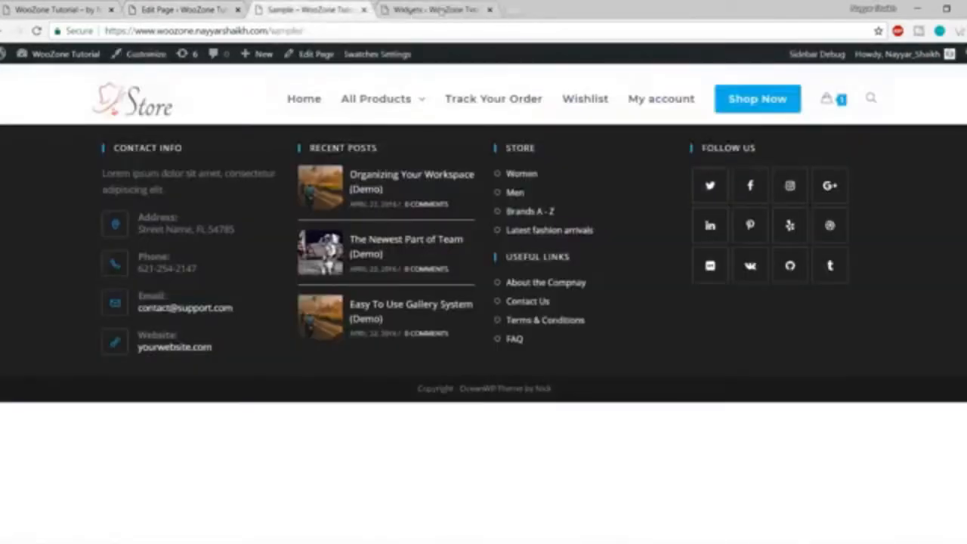
pyautogui.click(441, 9)
pyautogui.click(489, 9)
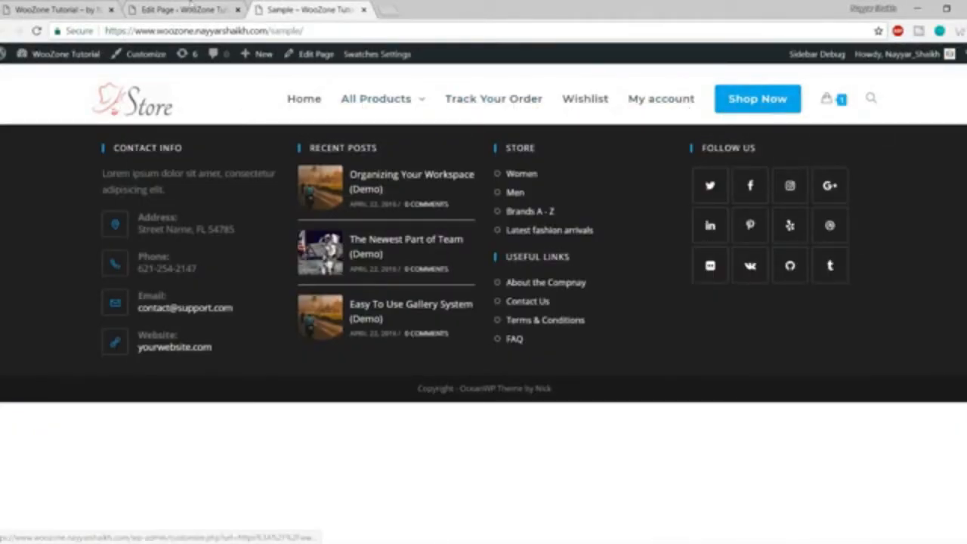
pyautogui.click(183, 9)
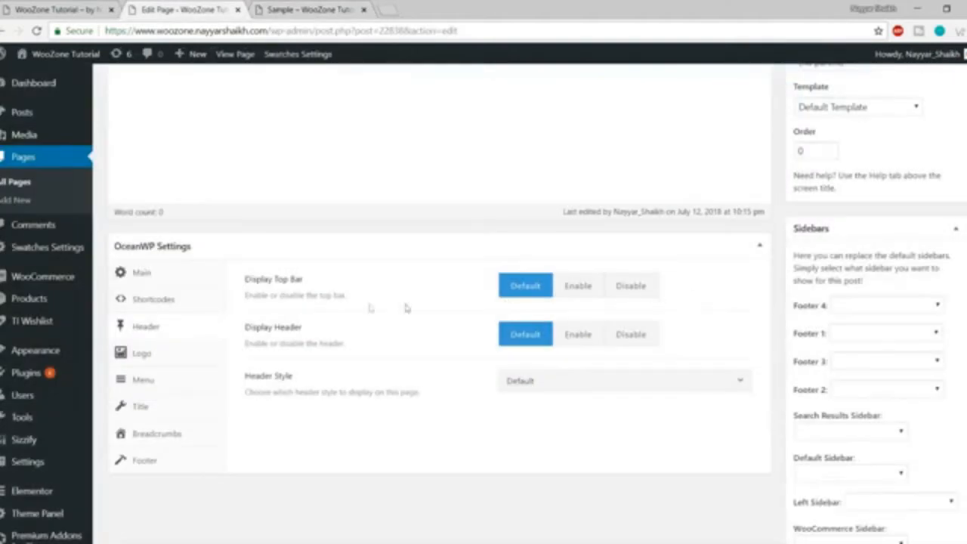
# Set Display Top Bar to Disable, comparing against Default in the store preview.
pyautogui.click(631, 293)
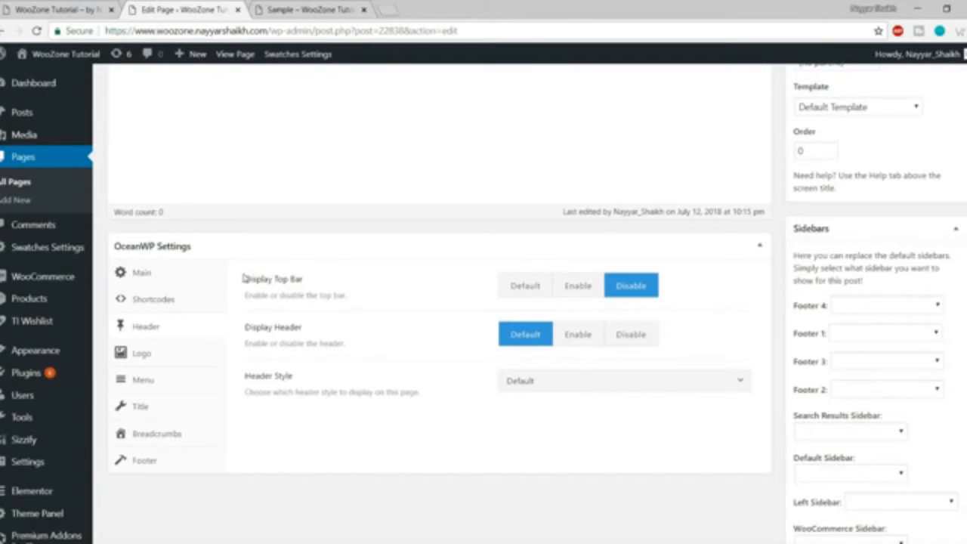
pyautogui.moveTo(243, 279); pyautogui.dragTo(325, 281)
pyautogui.click(525, 293)
pyautogui.click(336, 10)
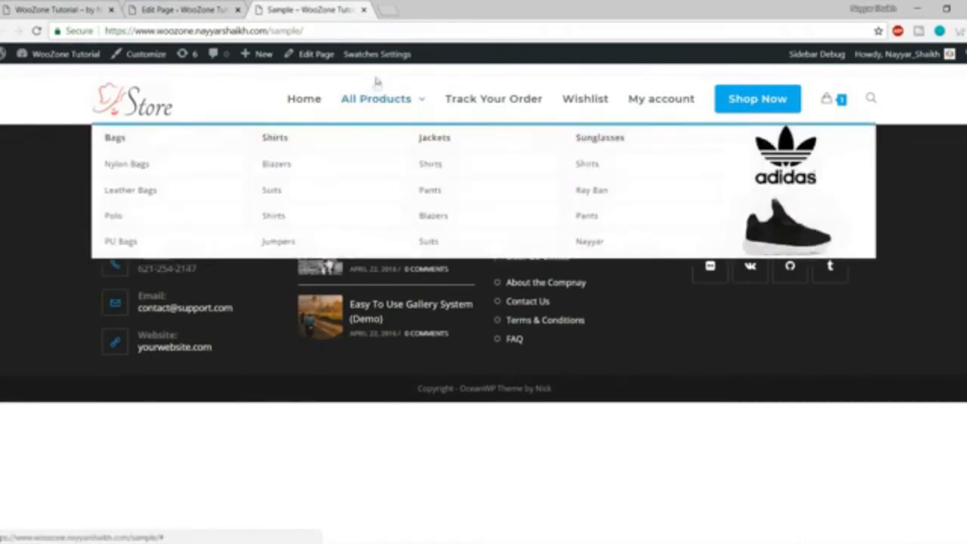
pyautogui.click(206, 7)
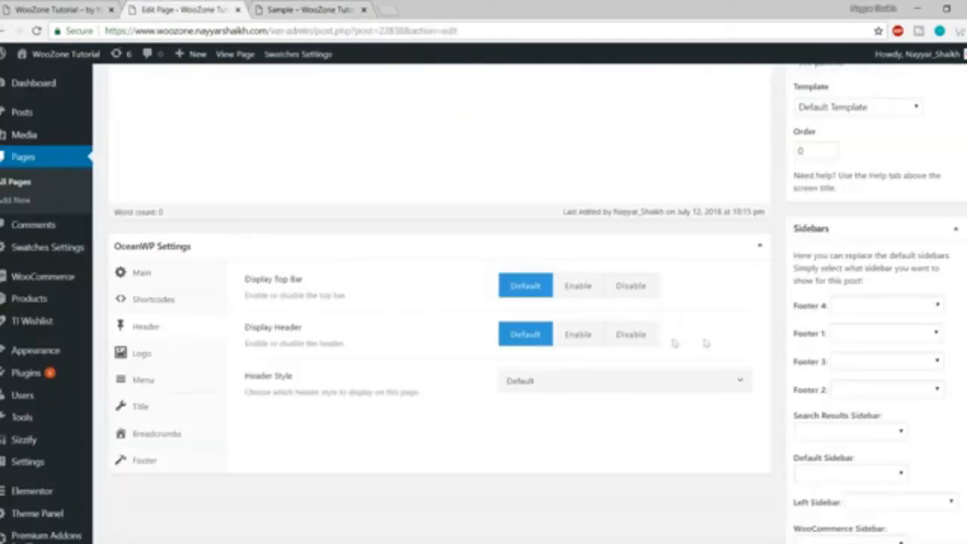
pyautogui.click(619, 295)
pyautogui.click(299, 7)
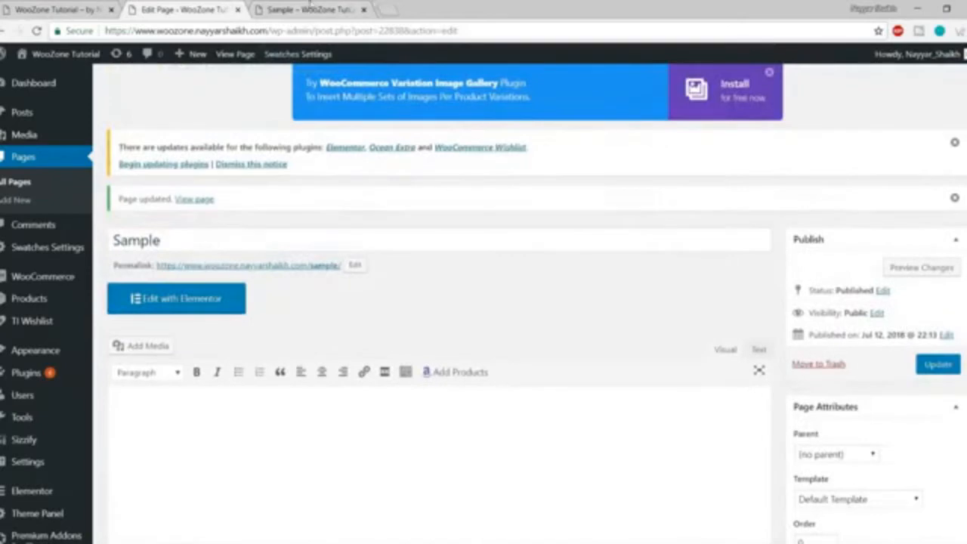
pyautogui.click(299, 9)
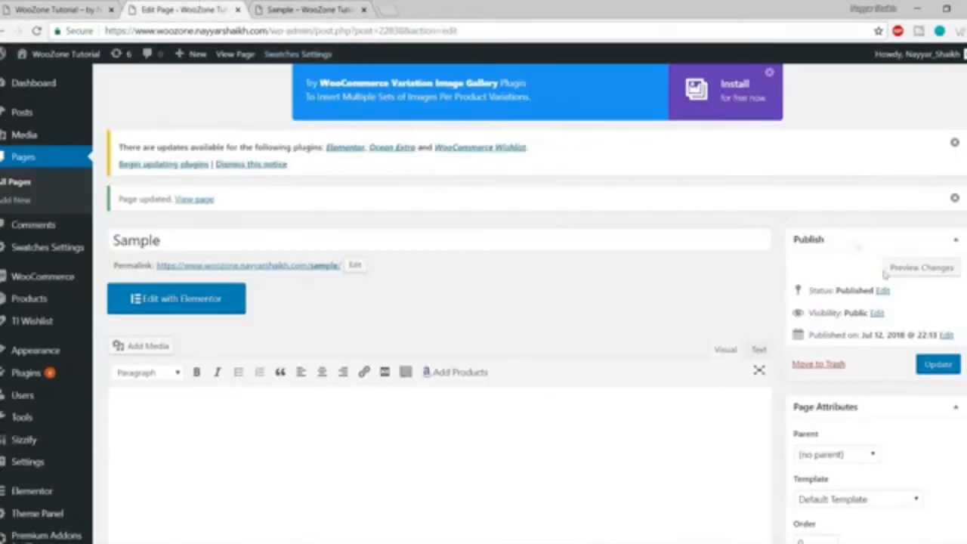
# Update the page and reload the store page to see the top bar change.
pyautogui.click(925, 363)
pyautogui.click(306, 9)
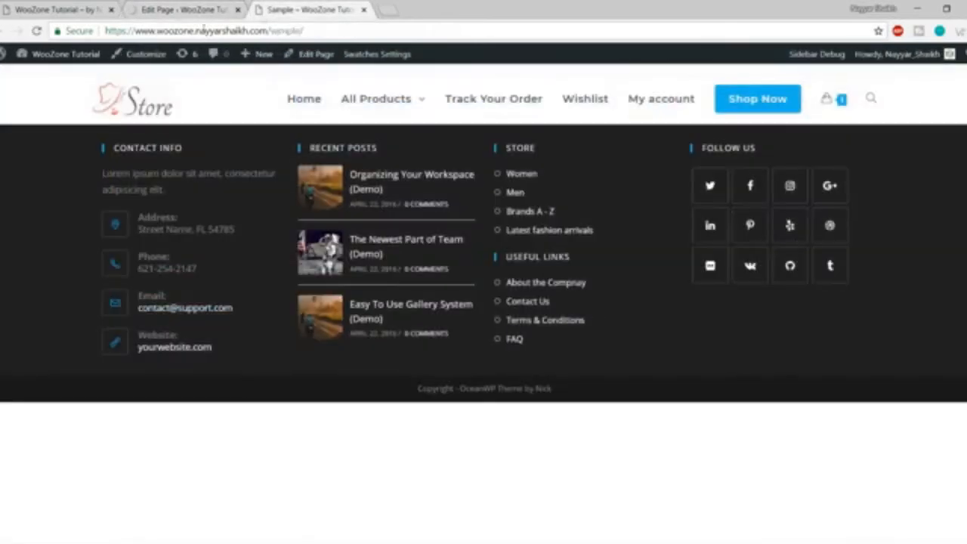
pyautogui.click(36, 30)
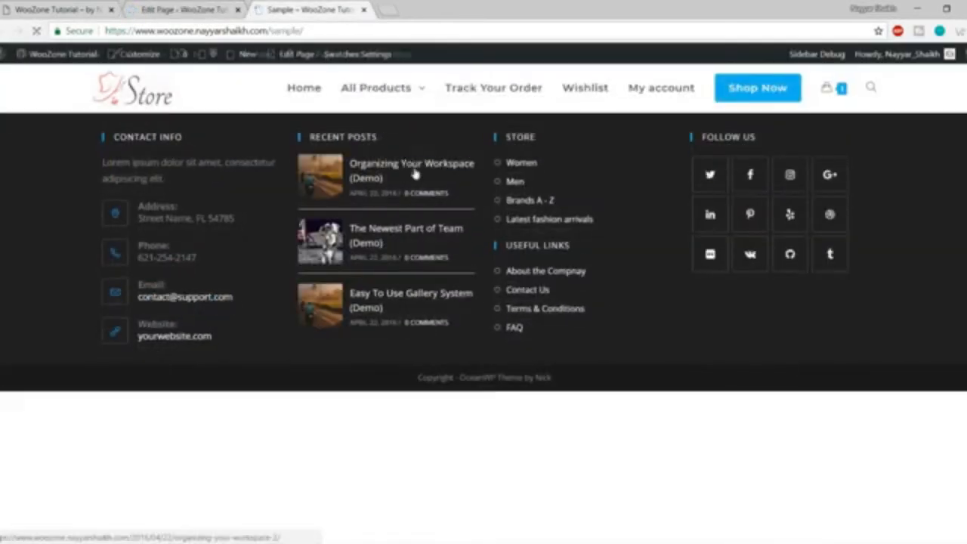
pyautogui.moveTo(357, 86)
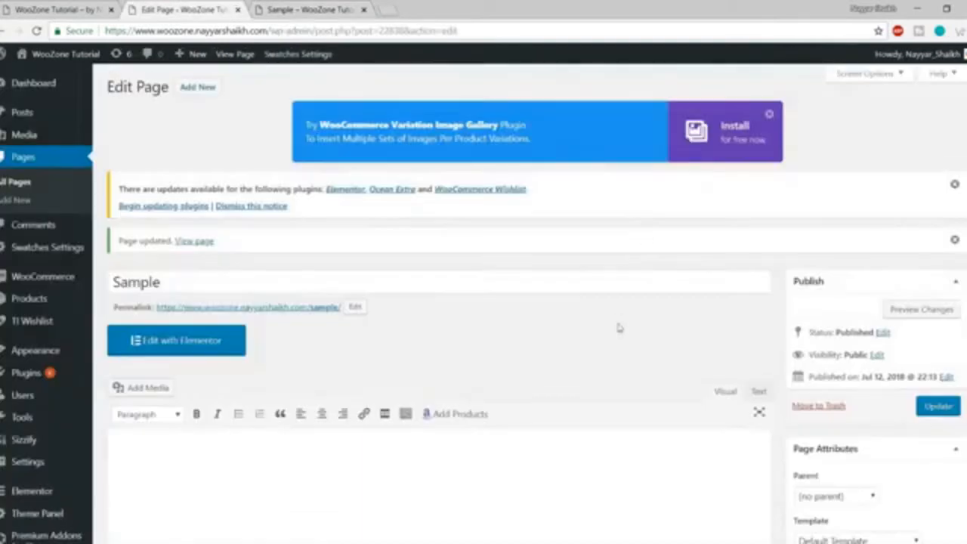
pyautogui.scroll(-10, 618, 328)
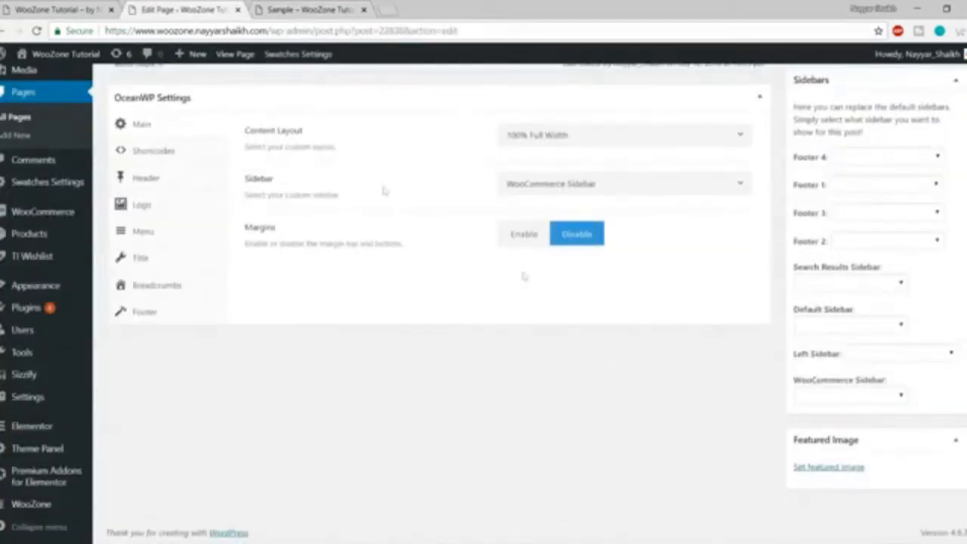
# Set Display Header to Disable and update the Sample page.
pyautogui.click(167, 188)
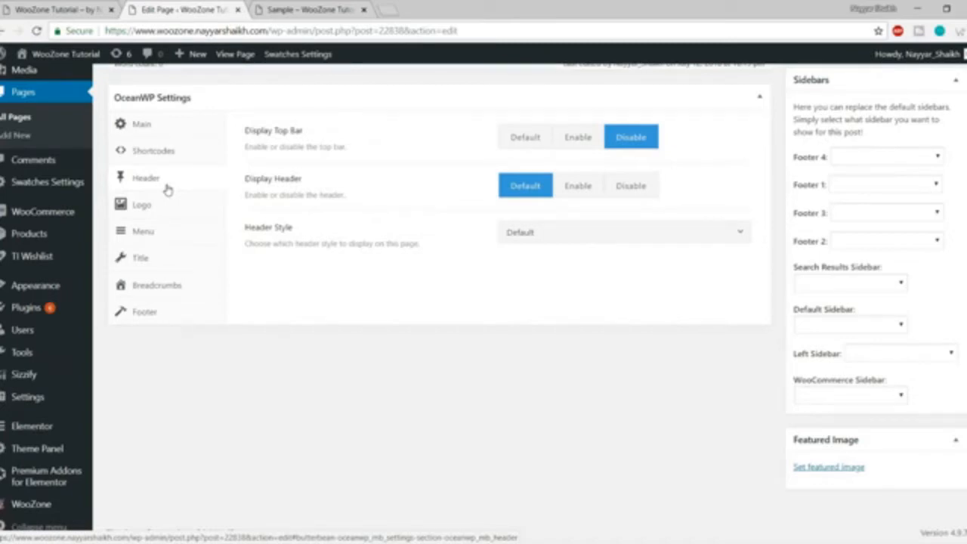
pyautogui.click(633, 187)
pyautogui.scroll(8, 654, 294)
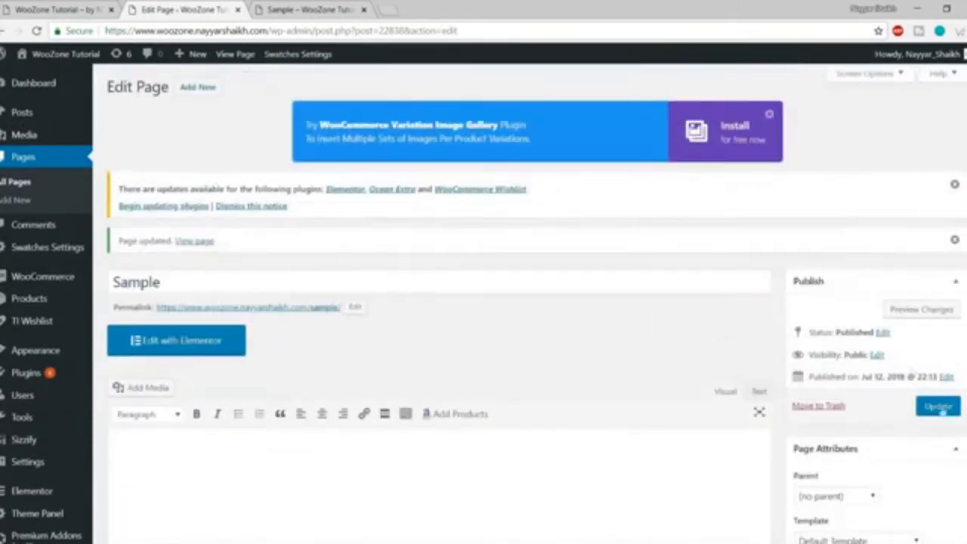
pyautogui.click(938, 407)
pyautogui.scroll(-5, 706, 412)
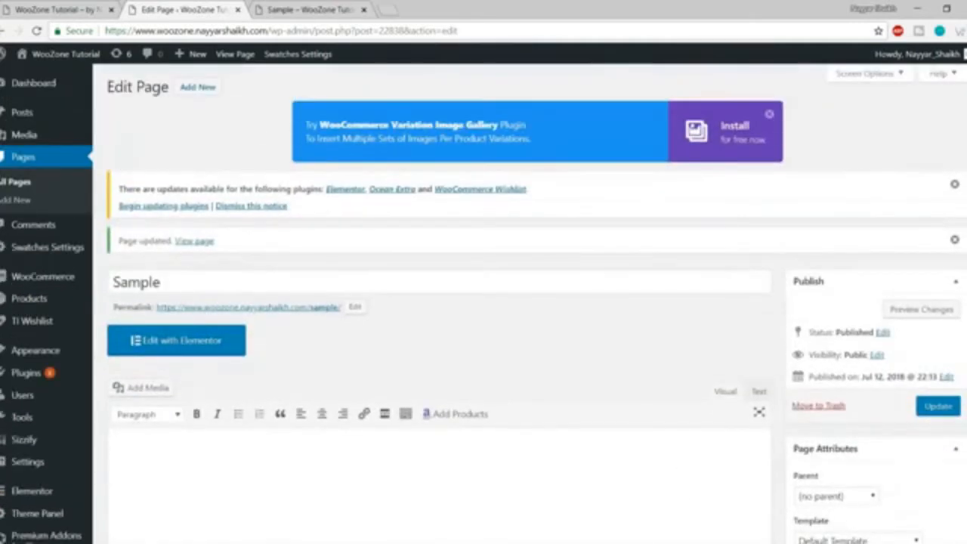
pyautogui.click(954, 410)
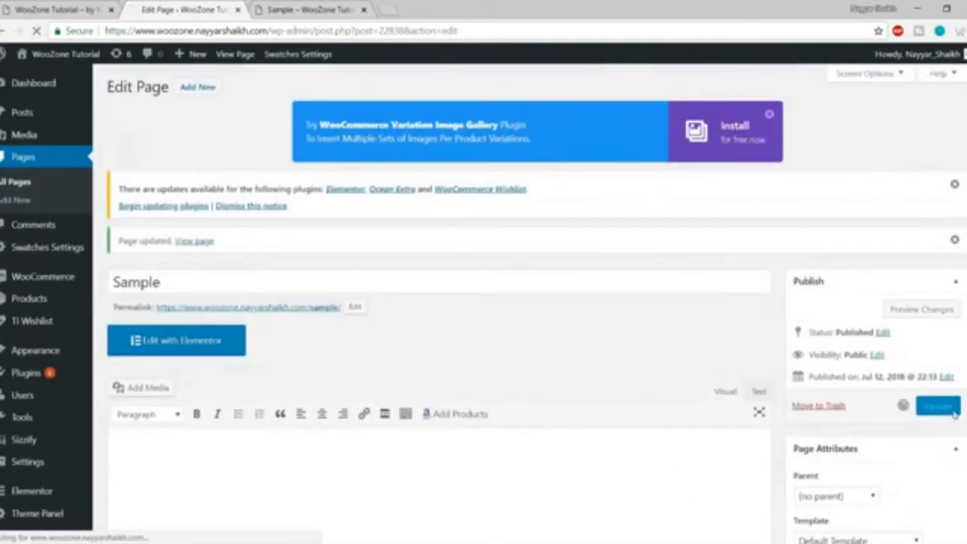
# Reload the store page to confirm no header appears above the footer widgets.
pyautogui.click(309, 9)
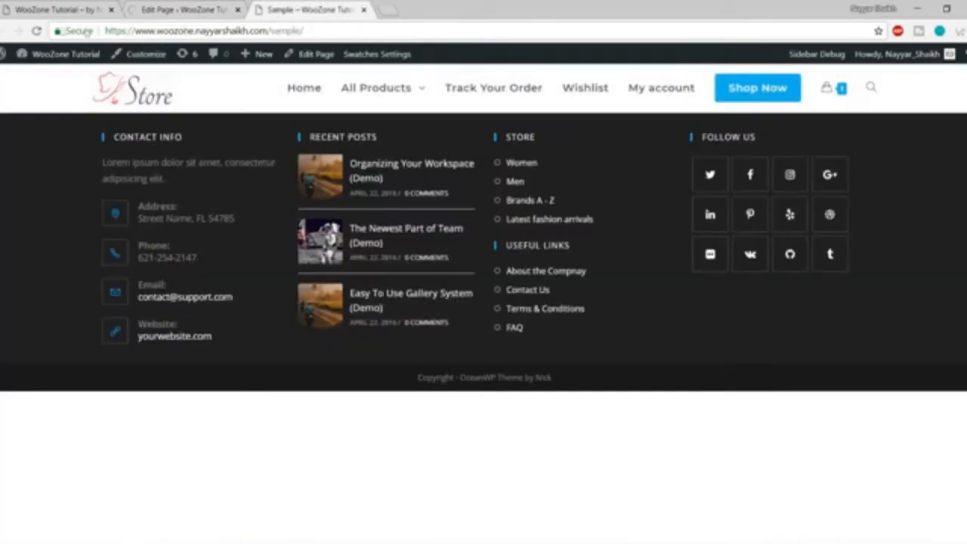
pyautogui.click(37, 31)
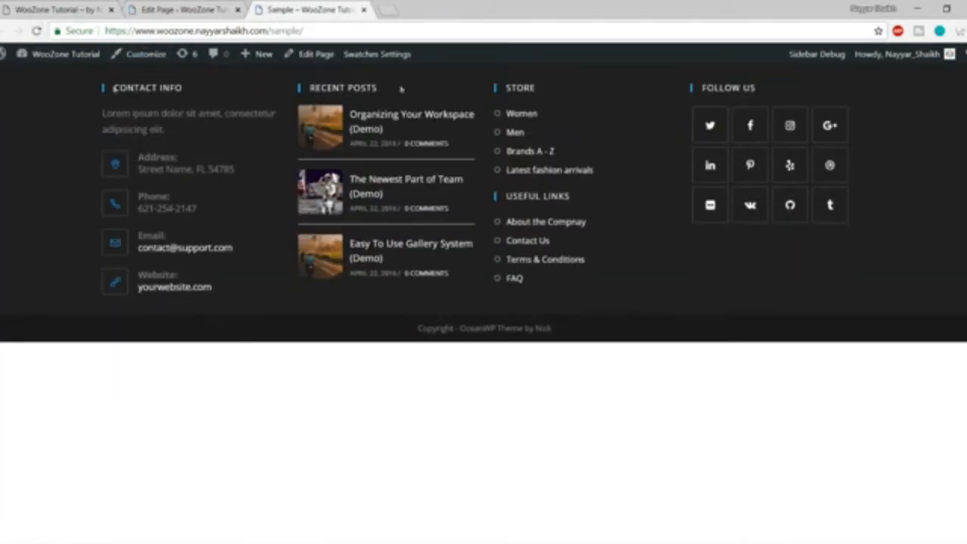
pyautogui.click(185, 9)
pyautogui.scroll(-10, 567, 380)
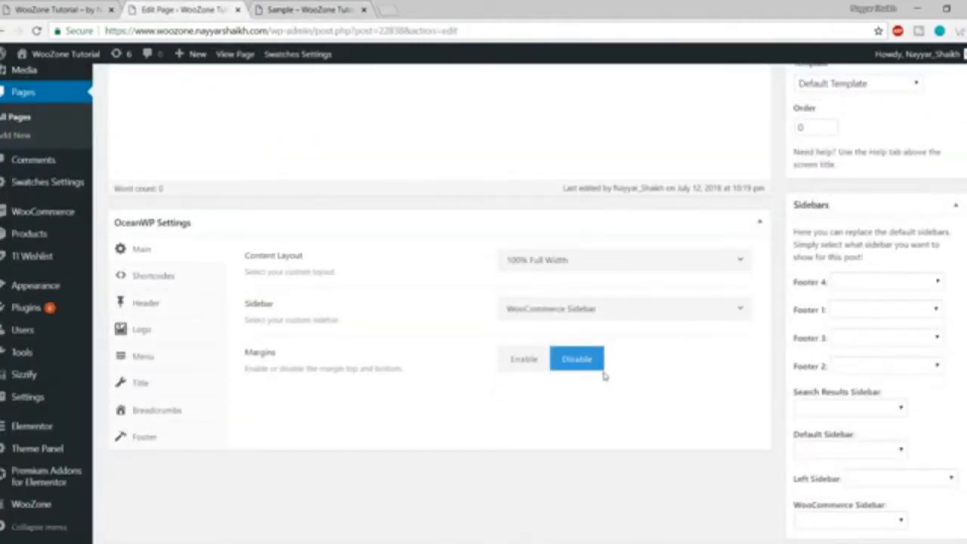
# Return Display Header to Default.
pyautogui.click(156, 306)
pyautogui.click(534, 314)
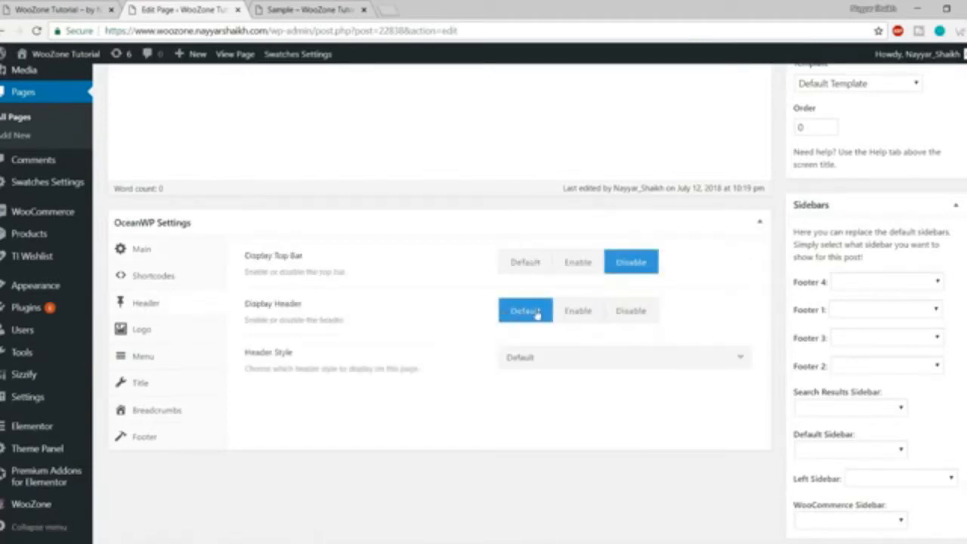
pyautogui.scroll(-1, 792, 321)
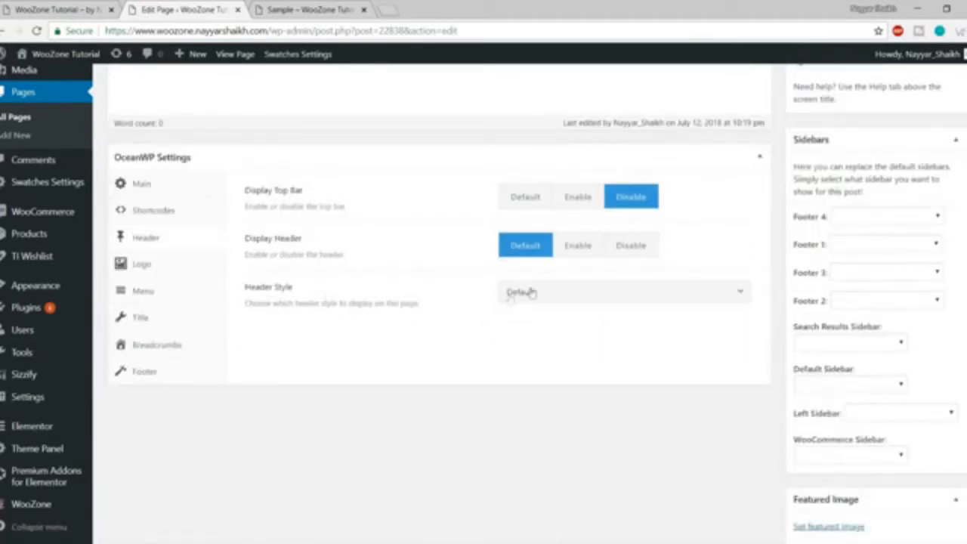
# Try the Center header style, leaving its left menu at Default.
pyautogui.click(572, 299)
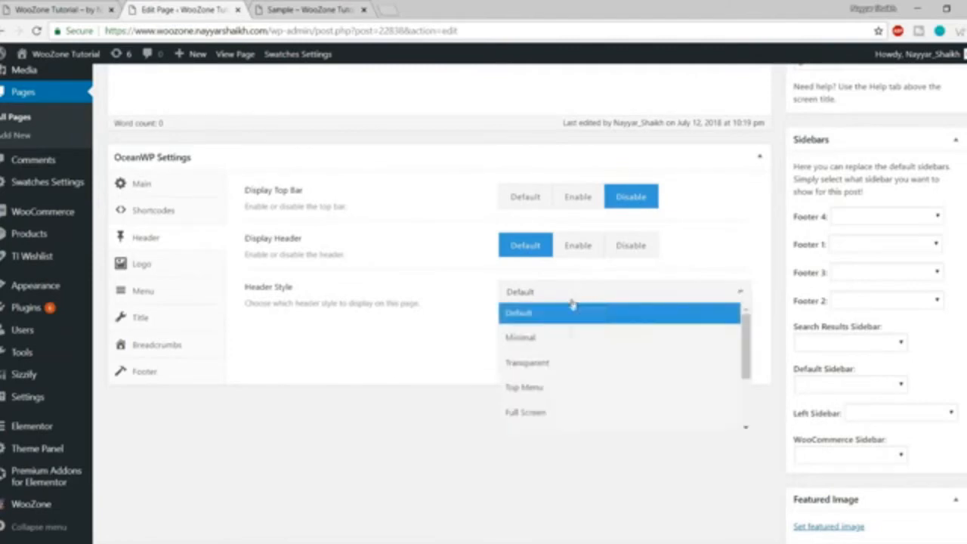
pyautogui.scroll(-1, 574, 392)
pyautogui.scroll(2, 578, 389)
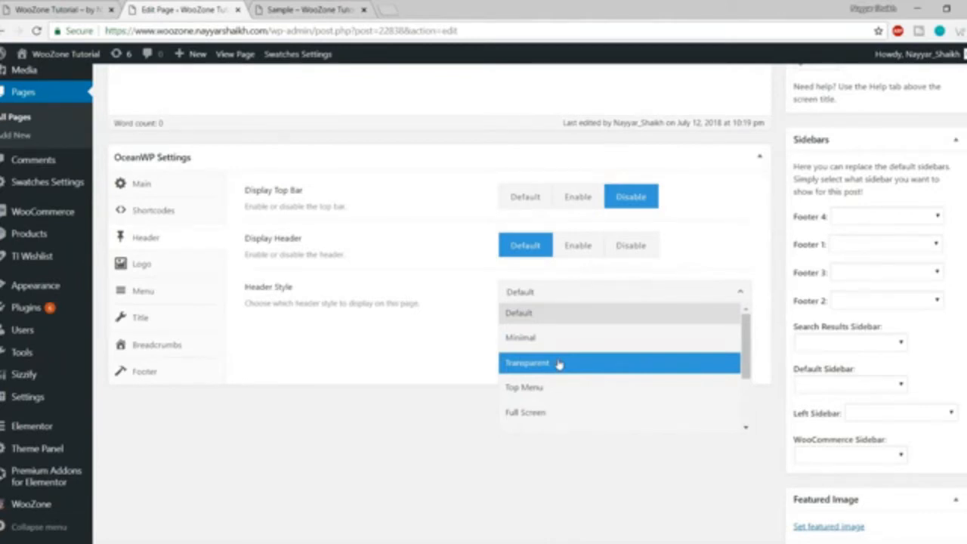
pyautogui.scroll(-2, 590, 363)
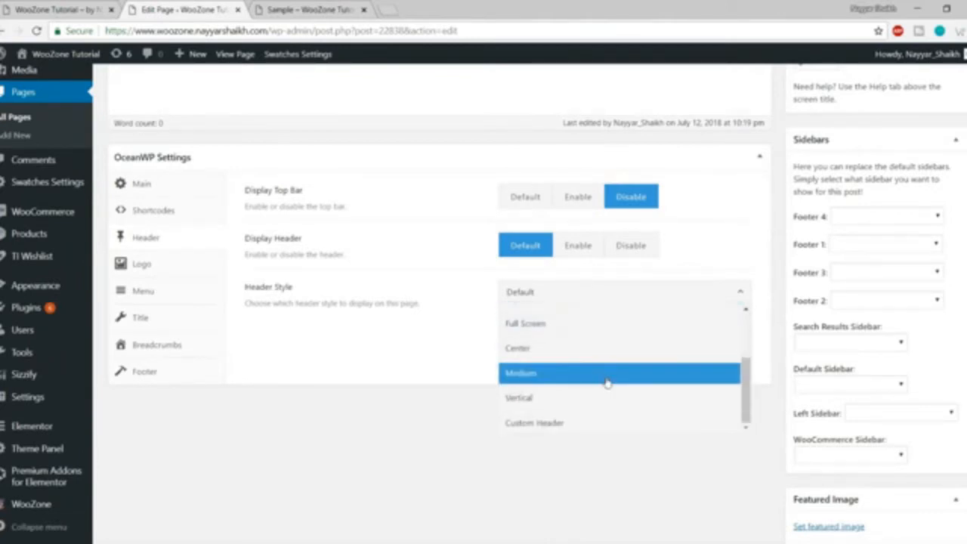
pyautogui.scroll(1, 609, 393)
pyautogui.scroll(3, 609, 394)
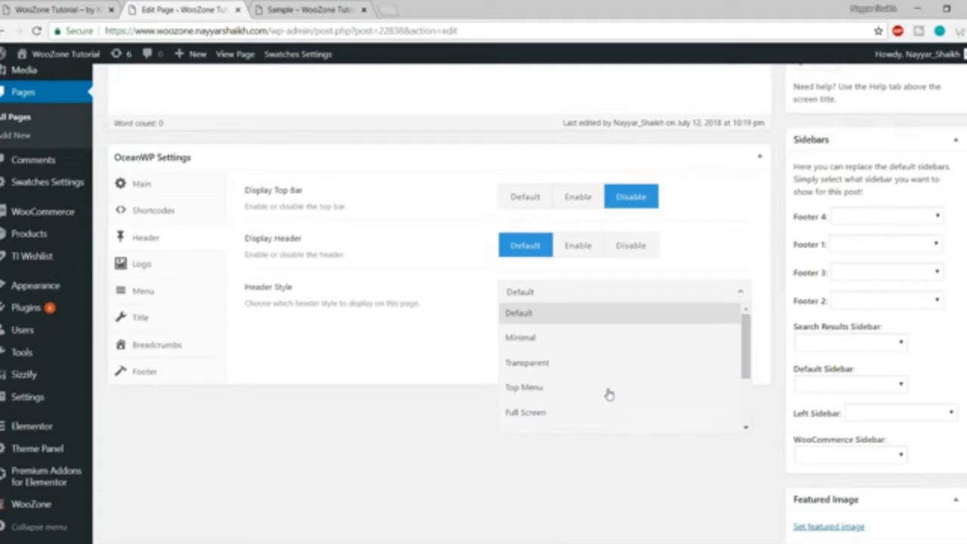
pyautogui.scroll(-3, 609, 393)
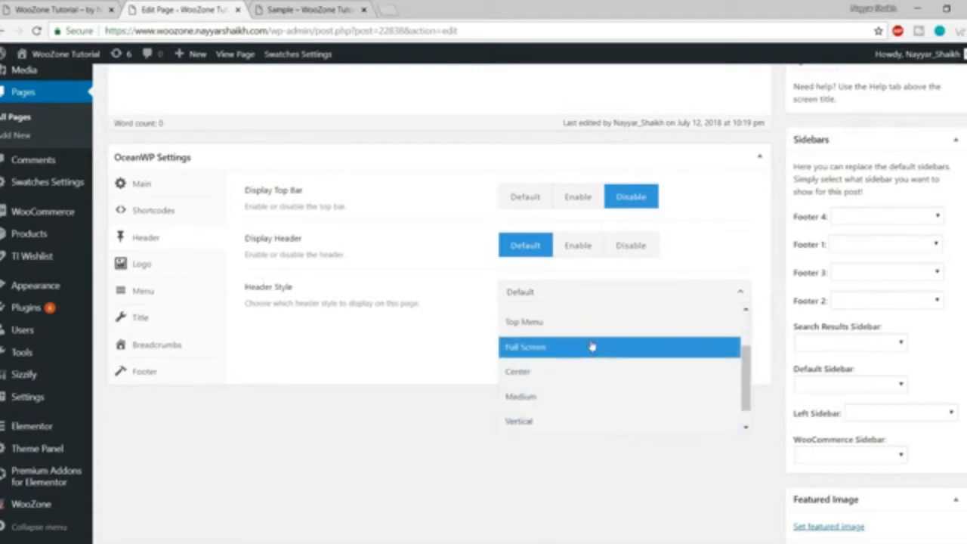
pyautogui.scroll(-1, 582, 358)
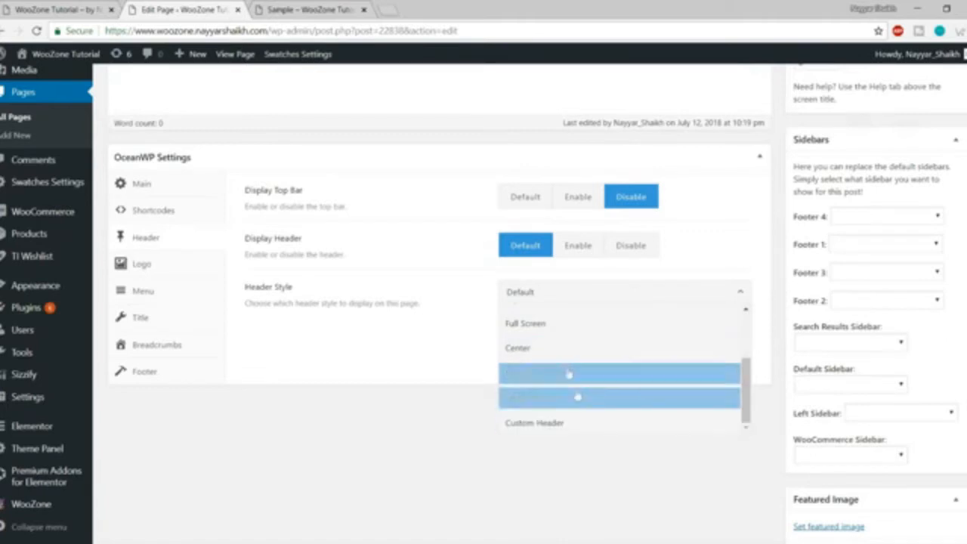
pyautogui.click(578, 347)
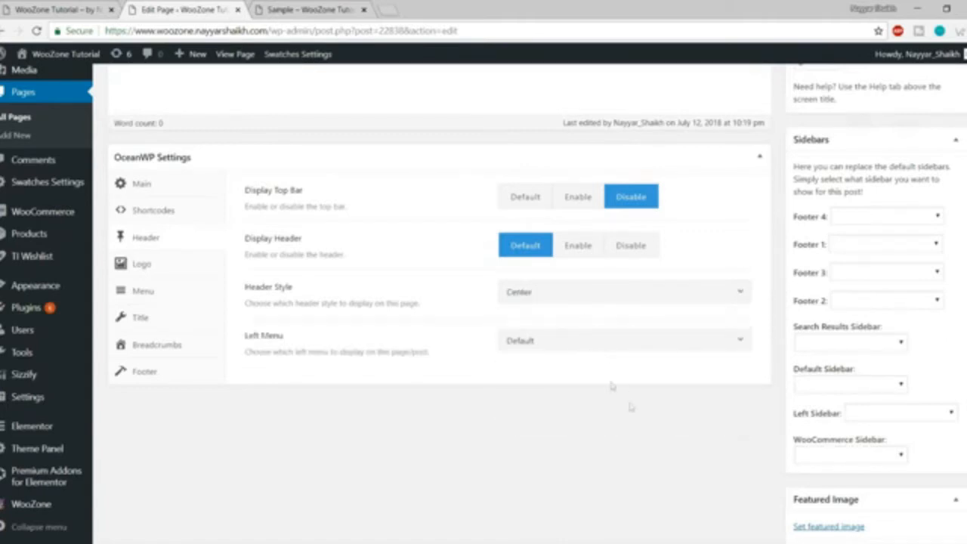
pyautogui.click(589, 340)
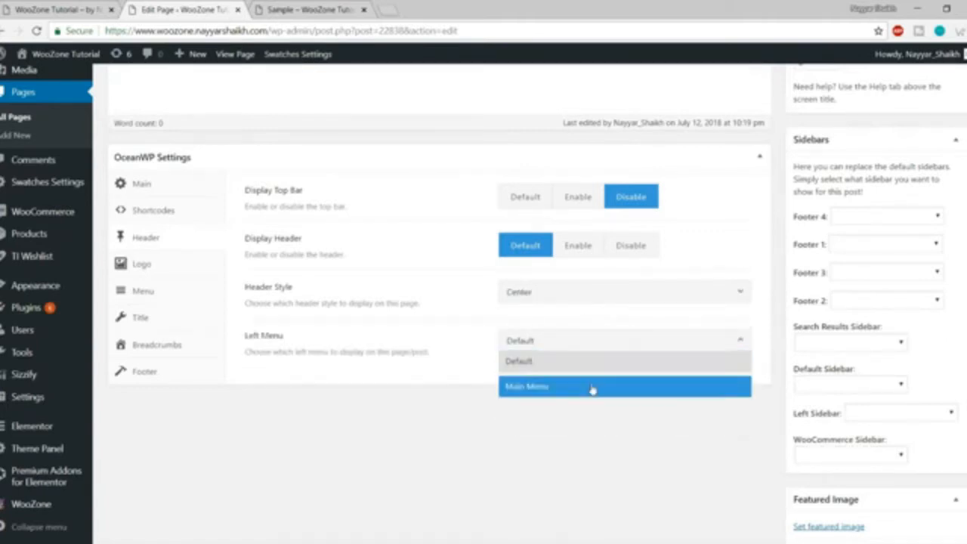
pyautogui.click(561, 361)
# Switch Header Style to Full Screen and update the page.
pyautogui.click(551, 292)
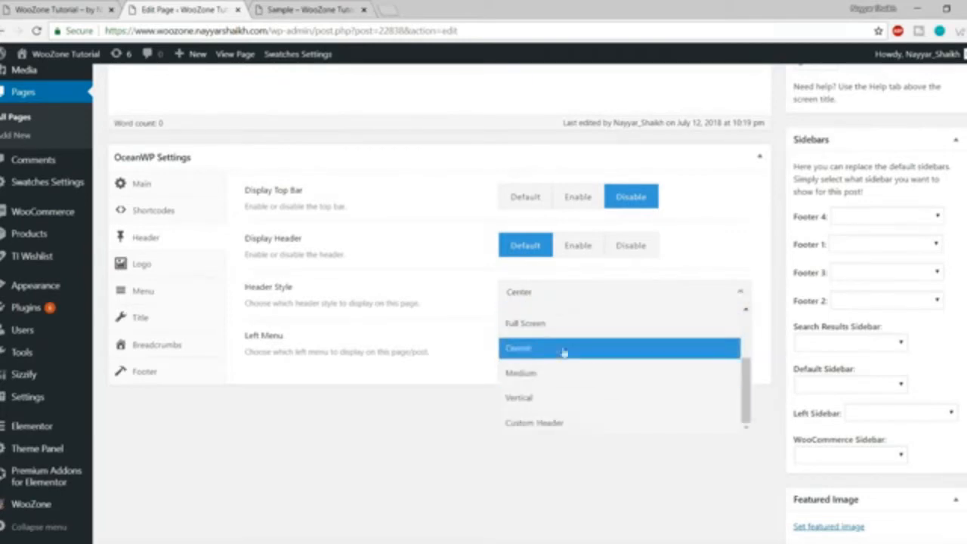
pyautogui.scroll(3, 578, 387)
pyautogui.click(582, 390)
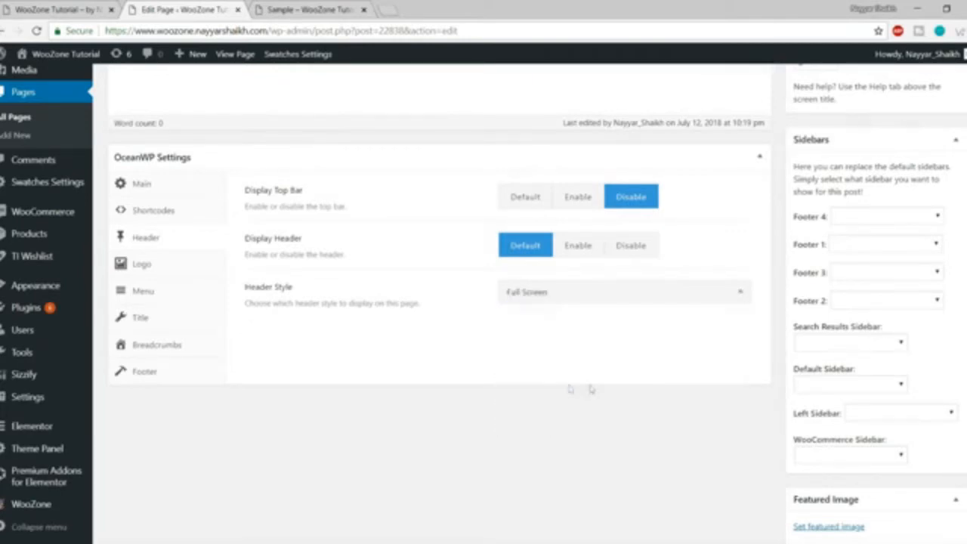
pyautogui.scroll(10, 605, 408)
pyautogui.click(939, 407)
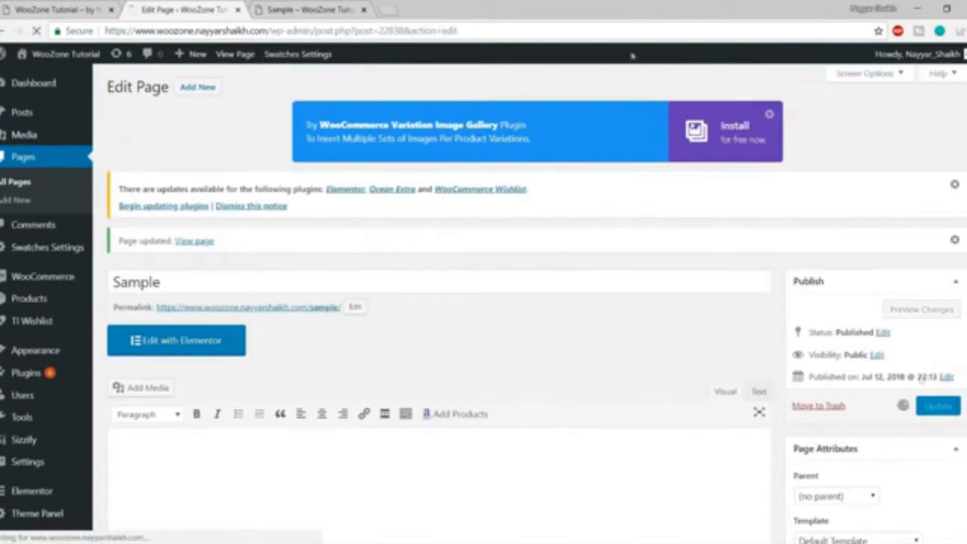
# Reload the store page and open then close the Full Screen header's overlay menu.
pyautogui.click(326, 8)
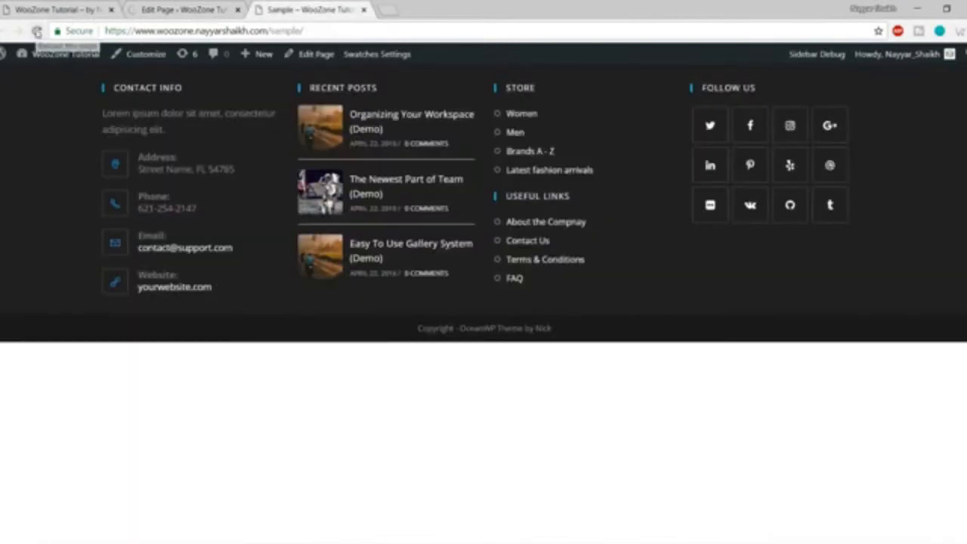
pyautogui.click(37, 31)
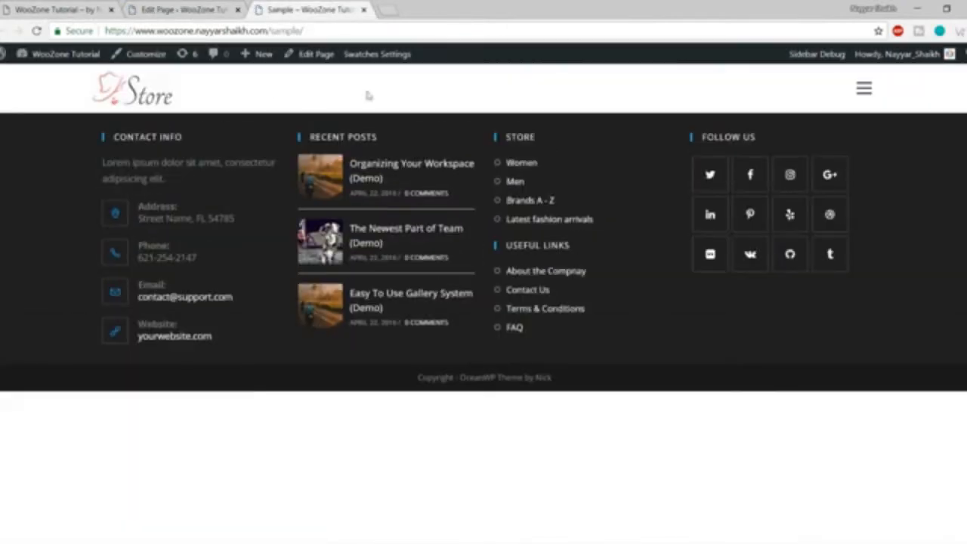
pyautogui.click(866, 92)
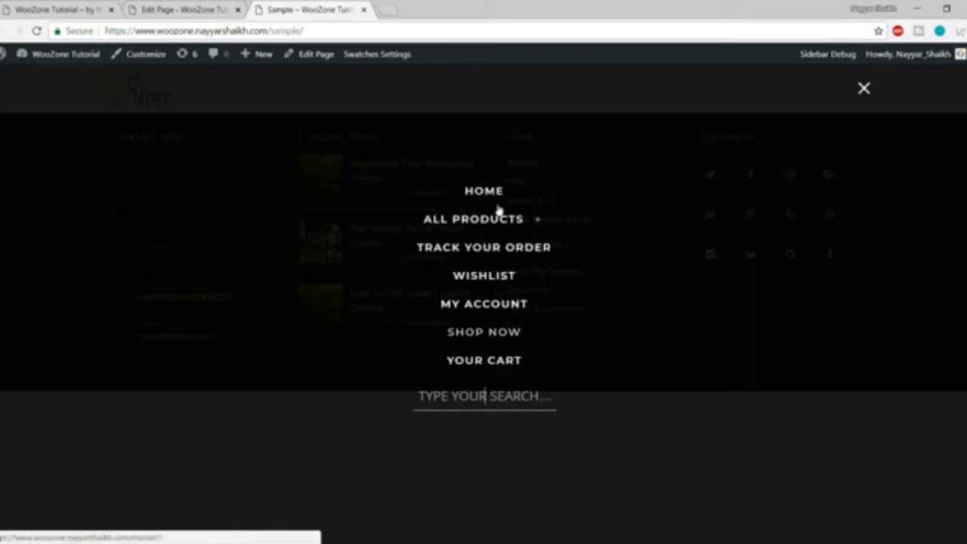
pyautogui.click(864, 89)
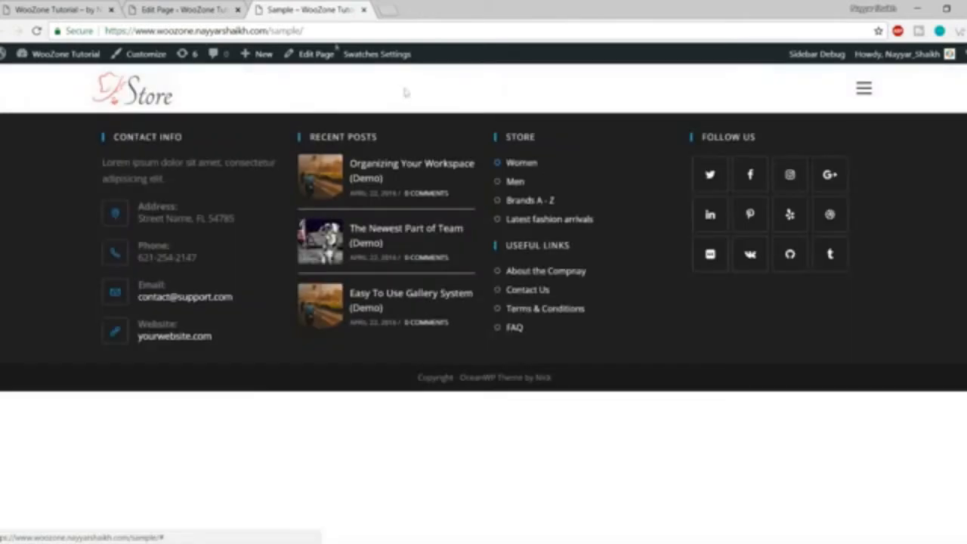
# Glance at the preview once more and return to the page's OceanWP Settings.
pyautogui.click(184, 10)
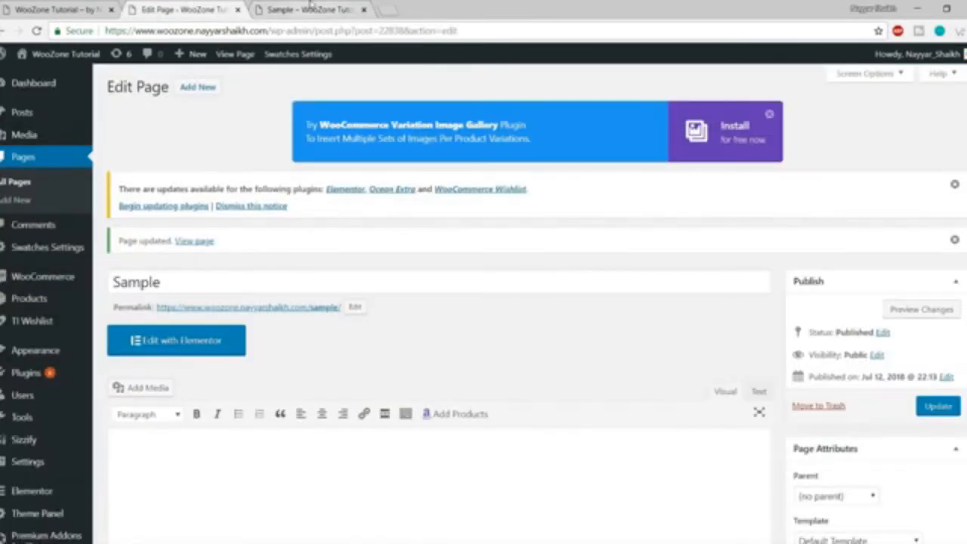
pyautogui.click(310, 7)
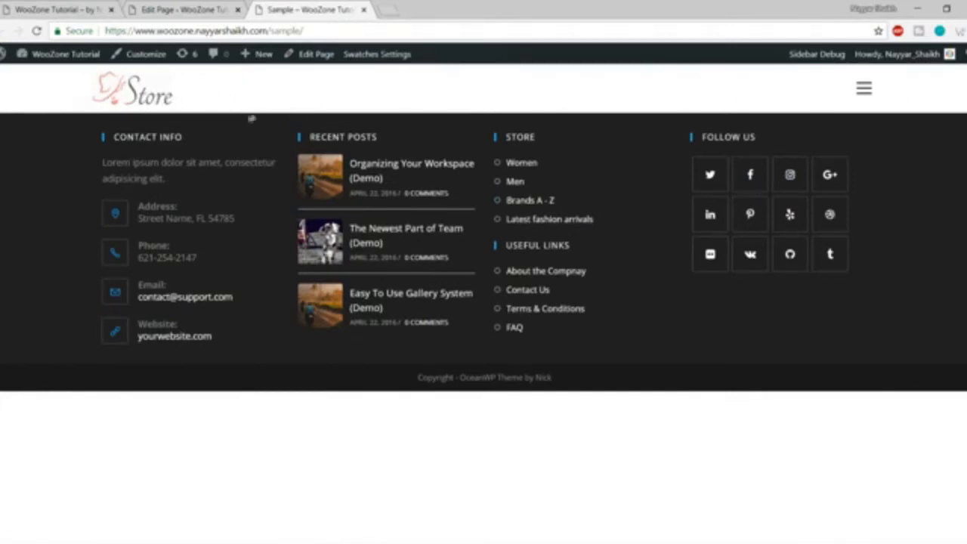
pyautogui.click(213, 11)
pyautogui.scroll(-10, 588, 339)
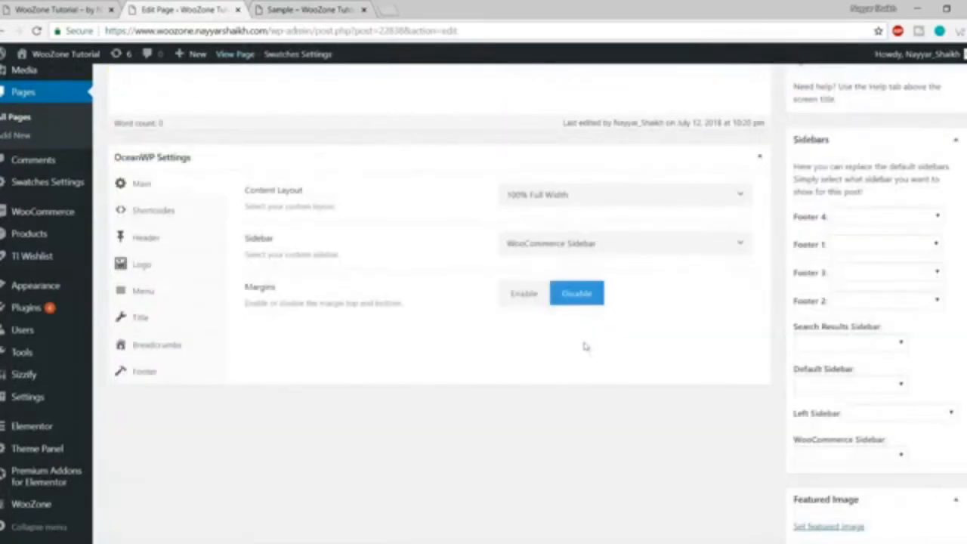
# Review the Logo size fields such as Tablet: Max Width, then show the Menu settings.
pyautogui.click(140, 270)
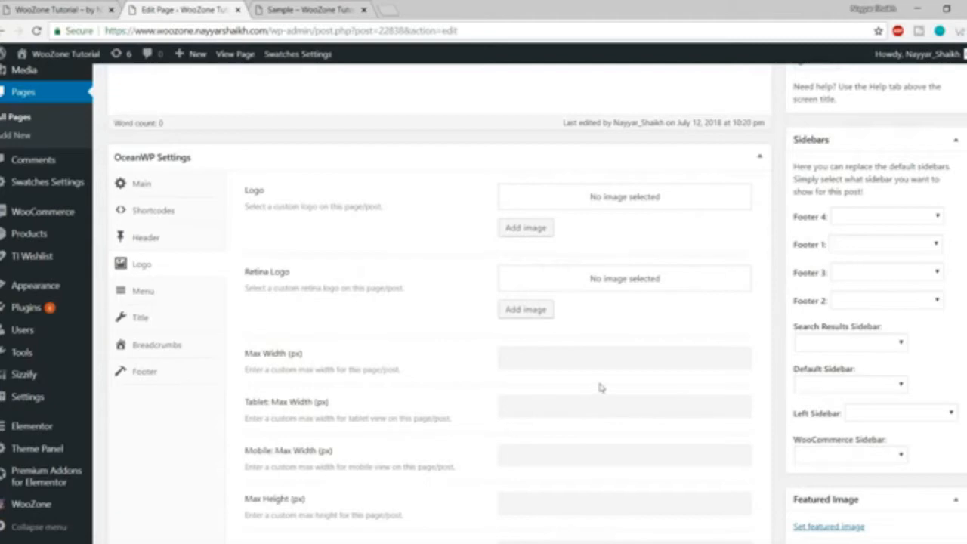
pyautogui.scroll(-3, 600, 387)
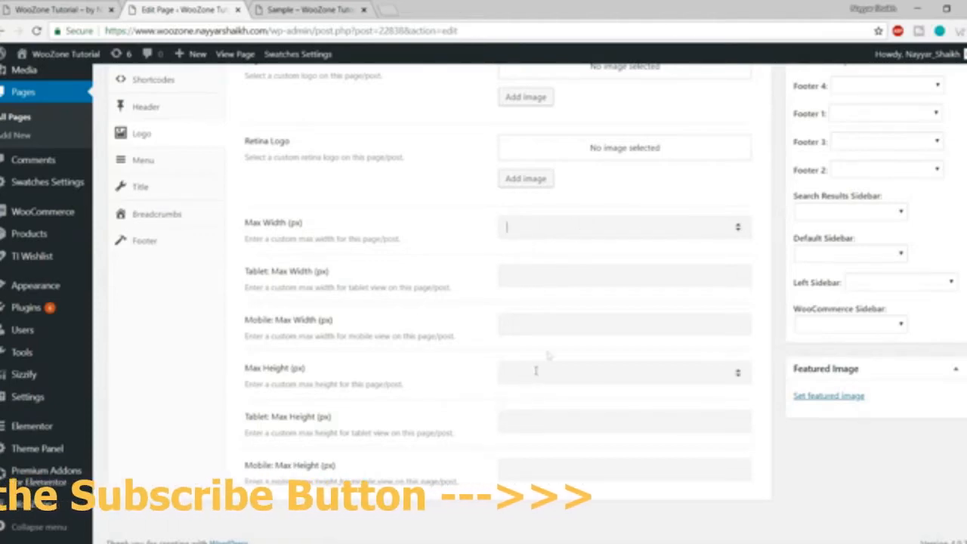
pyautogui.click(552, 275)
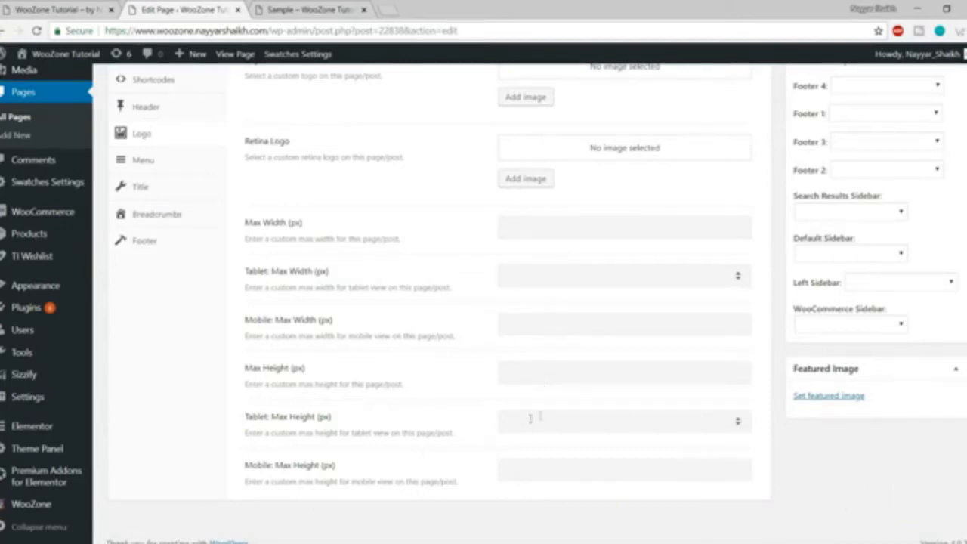
pyautogui.scroll(2, 546, 401)
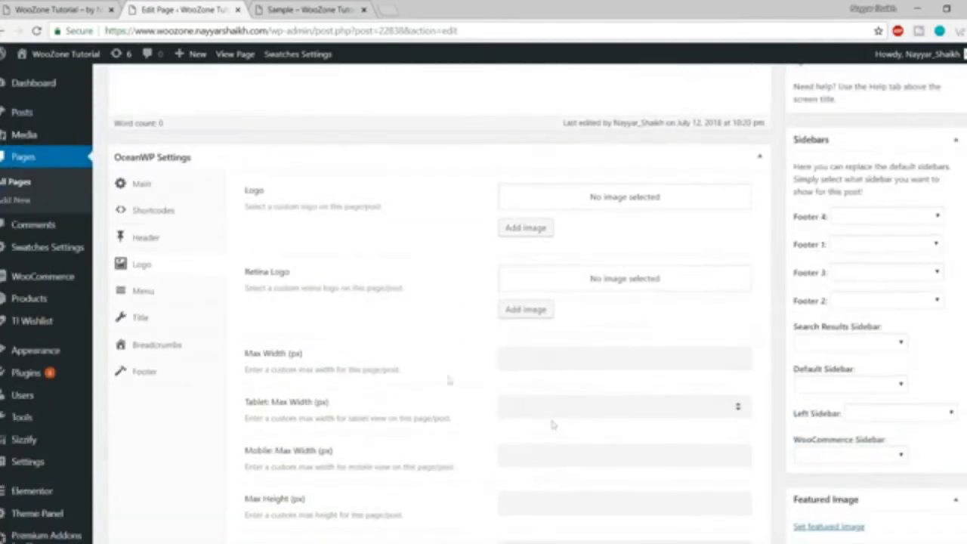
pyautogui.click(144, 294)
pyautogui.click(565, 196)
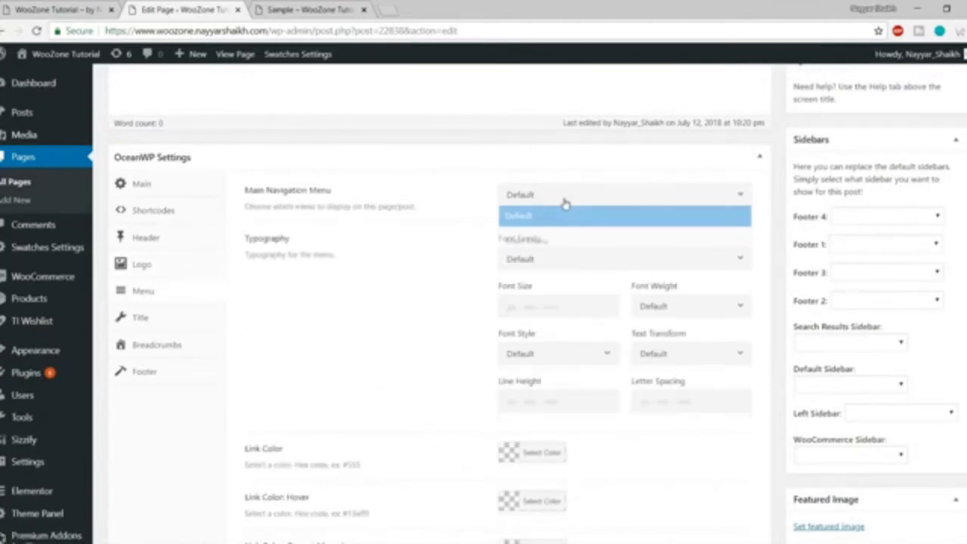
# Review the menu font options, leaving them at Default, and set the menu Link Color to red.
pyautogui.click(447, 253)
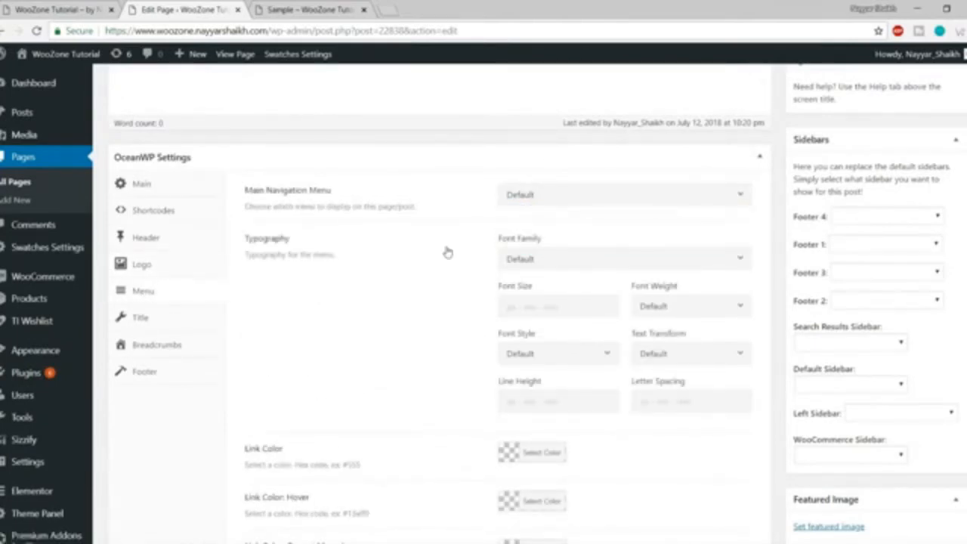
pyautogui.scroll(-1, 529, 264)
pyautogui.click(560, 203)
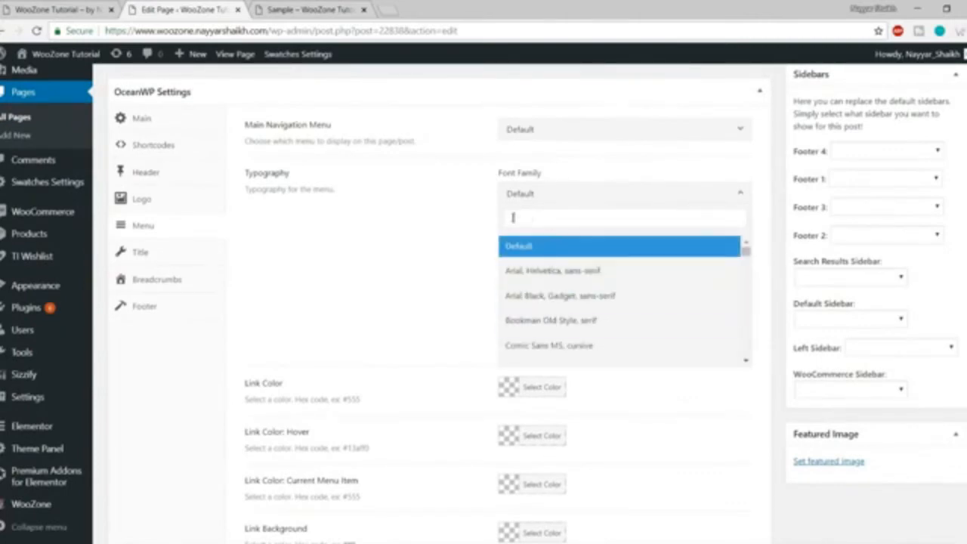
pyautogui.click(478, 246)
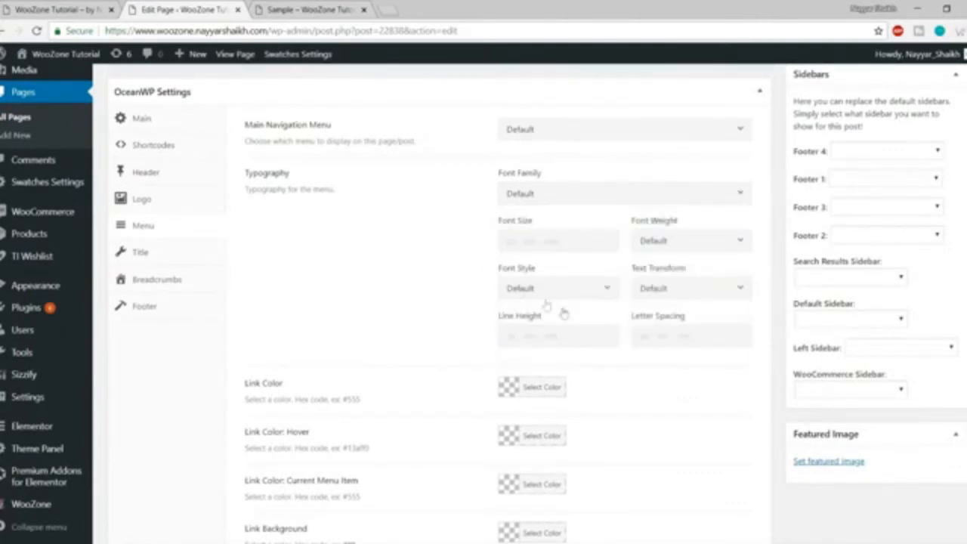
pyautogui.scroll(-1, 582, 340)
pyautogui.scroll(-1, 596, 353)
pyautogui.scroll(-1, 410, 302)
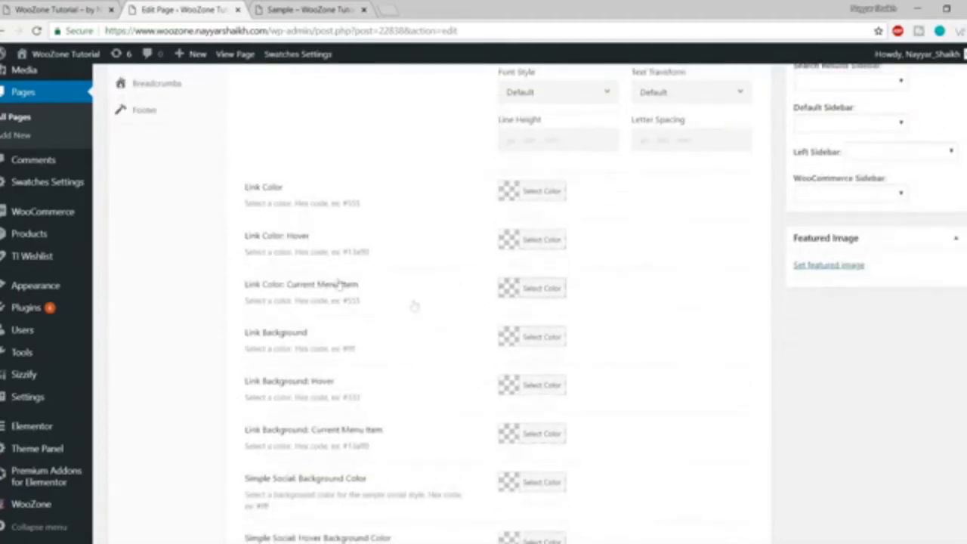
pyautogui.scroll(-1, 533, 302)
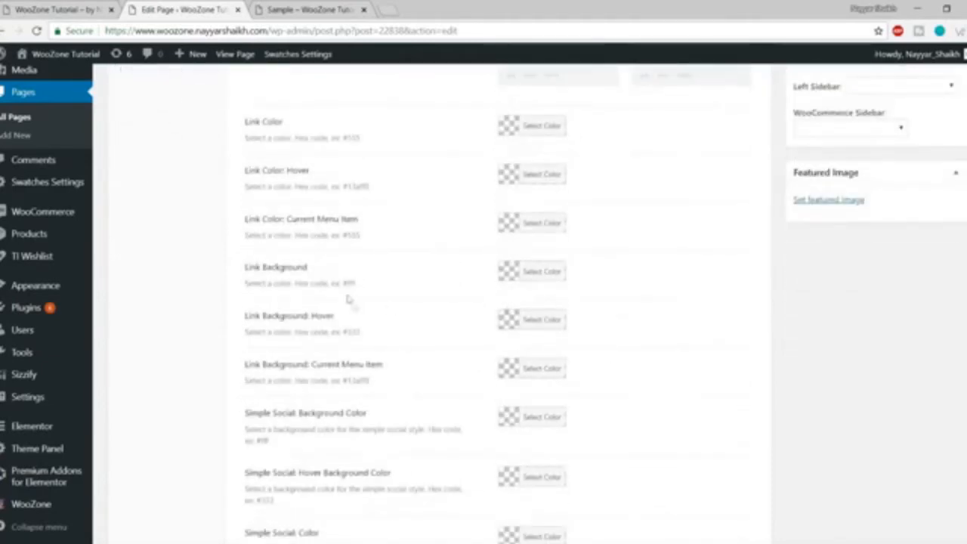
pyautogui.scroll(-1, 581, 294)
pyautogui.scroll(-1, 590, 317)
pyautogui.scroll(1, 416, 273)
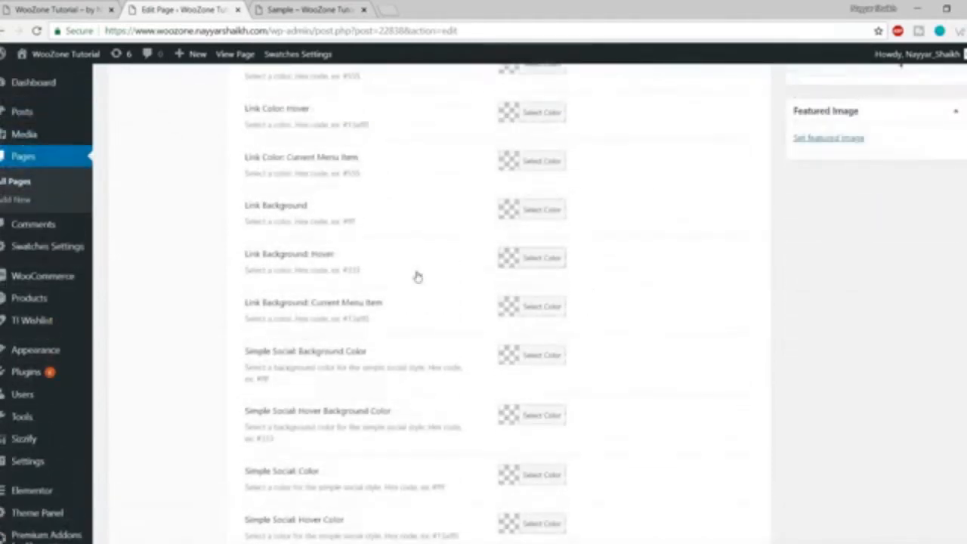
pyautogui.scroll(1, 421, 279)
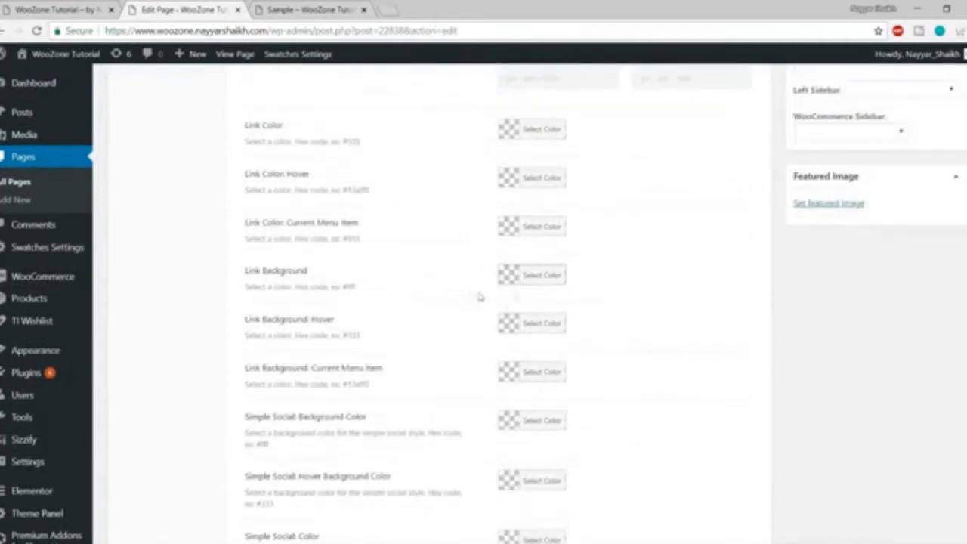
pyautogui.scroll(-1, 560, 292)
pyautogui.scroll(-1, 557, 292)
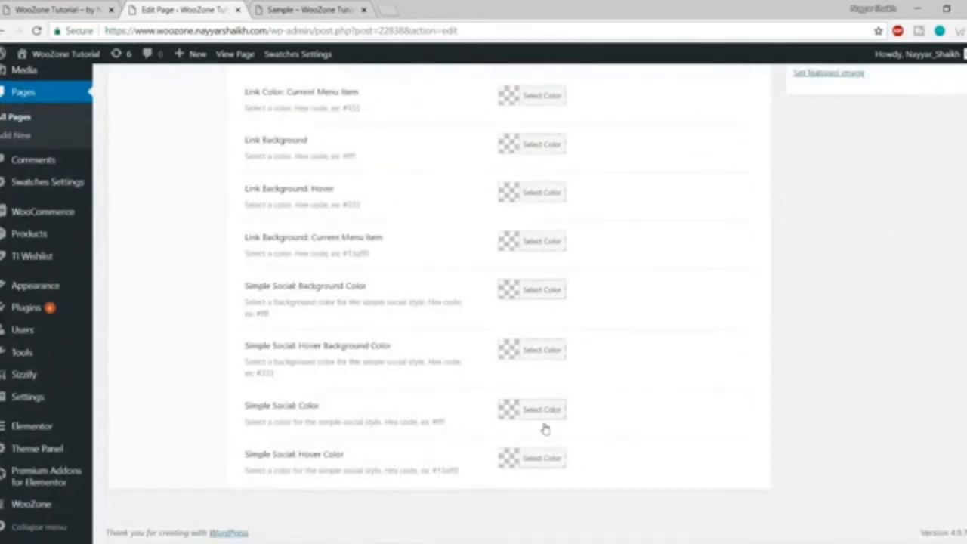
pyautogui.scroll(3, 544, 428)
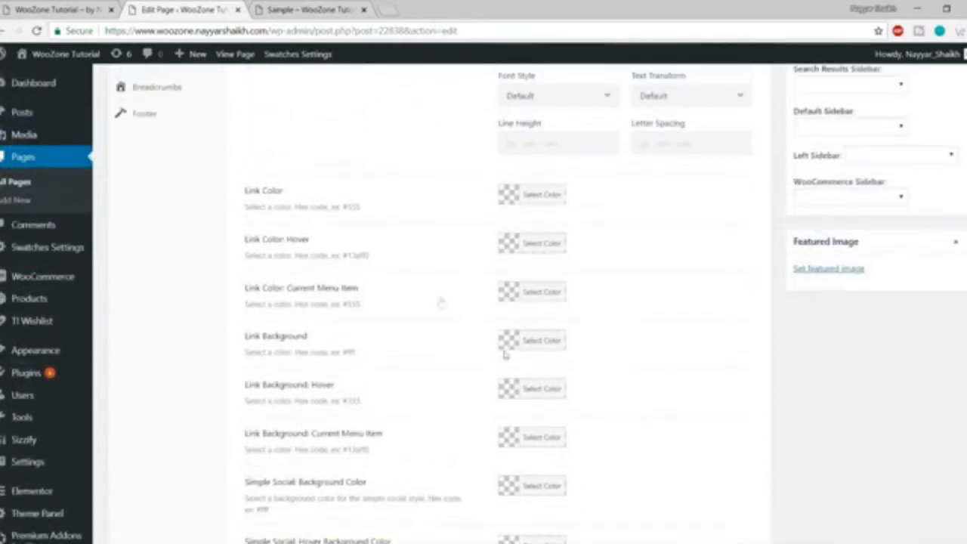
pyautogui.click(555, 197)
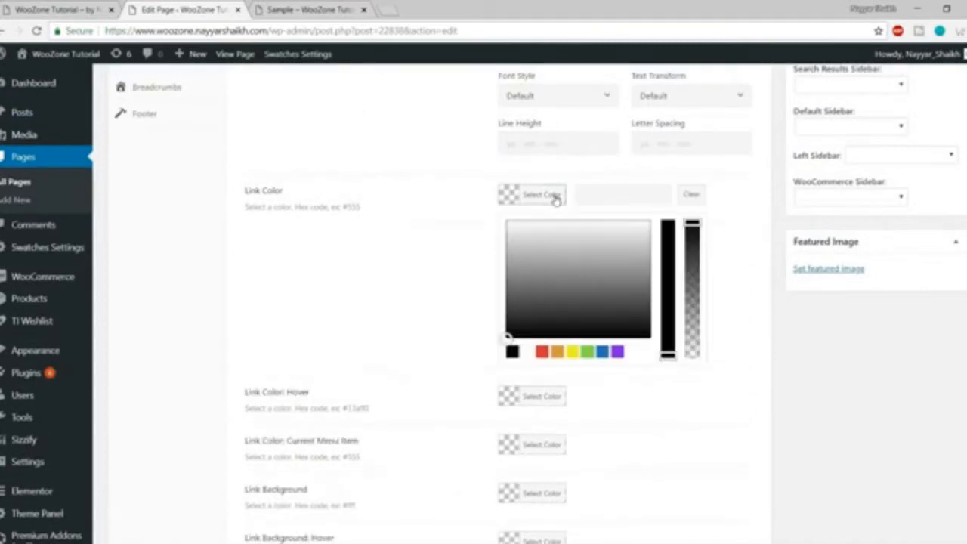
pyautogui.click(543, 352)
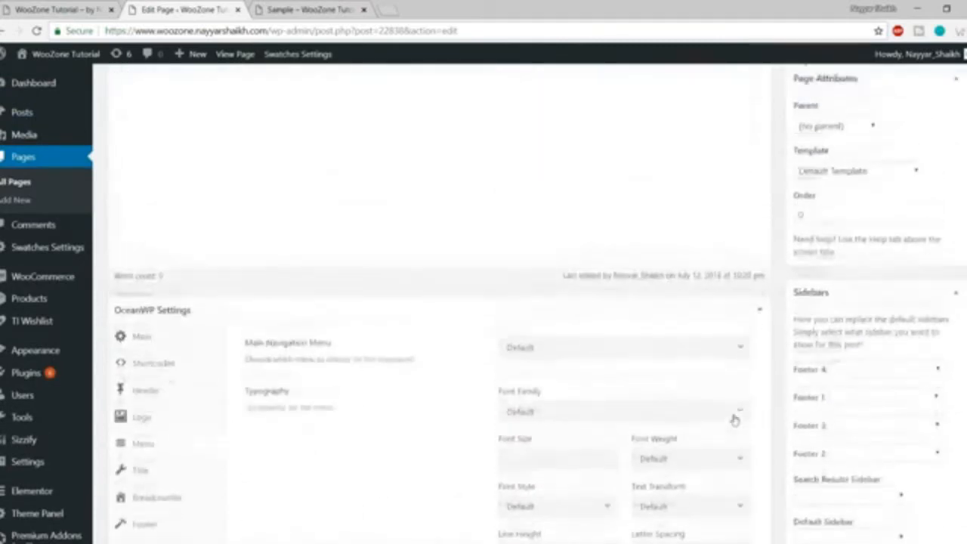
# Choose Main Menu as the Main Navigation Menu and update the page.
pyautogui.scroll(1, 733, 416)
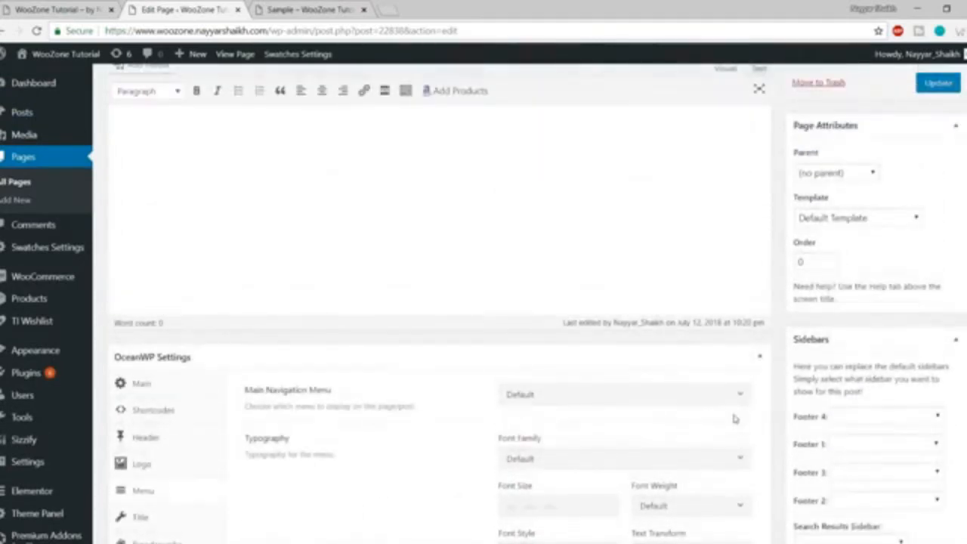
pyautogui.click(622, 394)
pyautogui.click(594, 442)
pyautogui.click(937, 83)
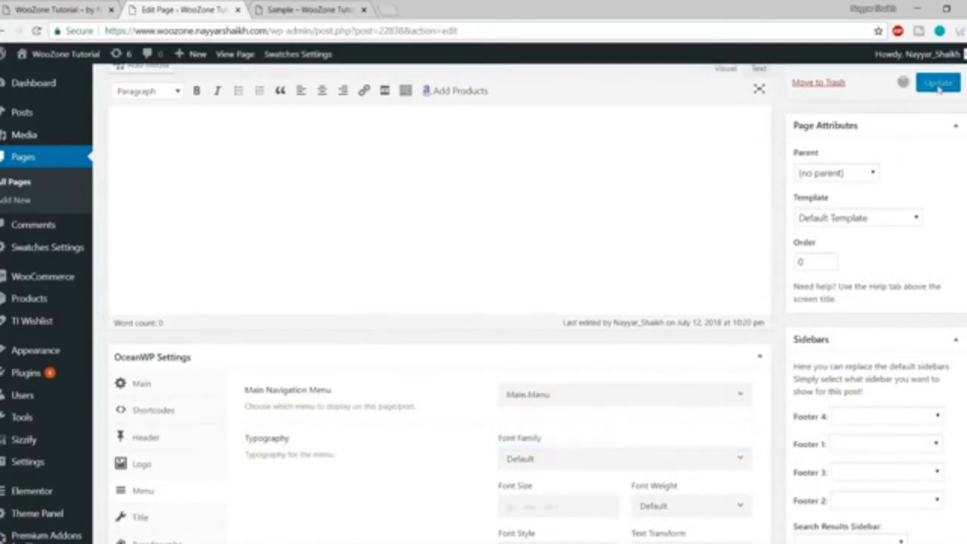
# Reload the store page and open and close its full-screen navigation menu.
pyautogui.click(323, 9)
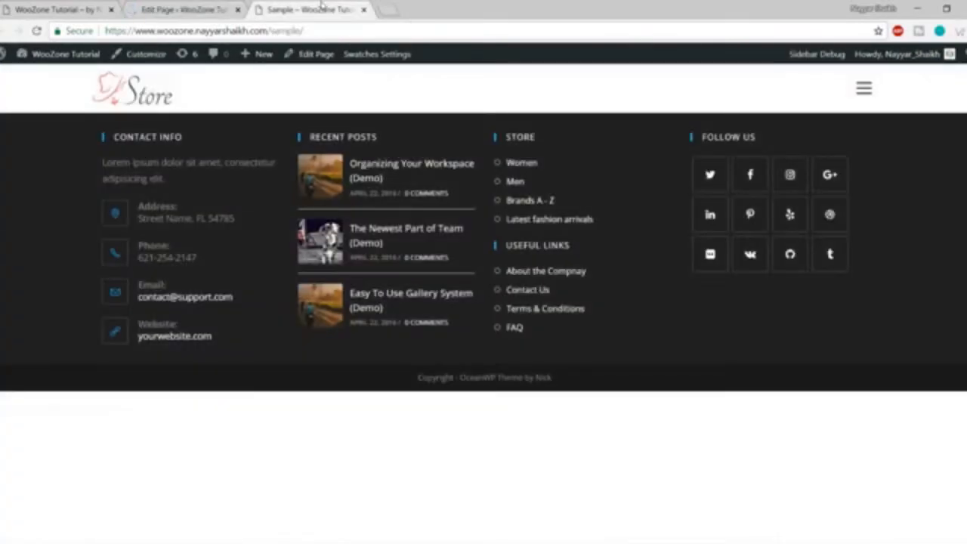
pyautogui.click(36, 31)
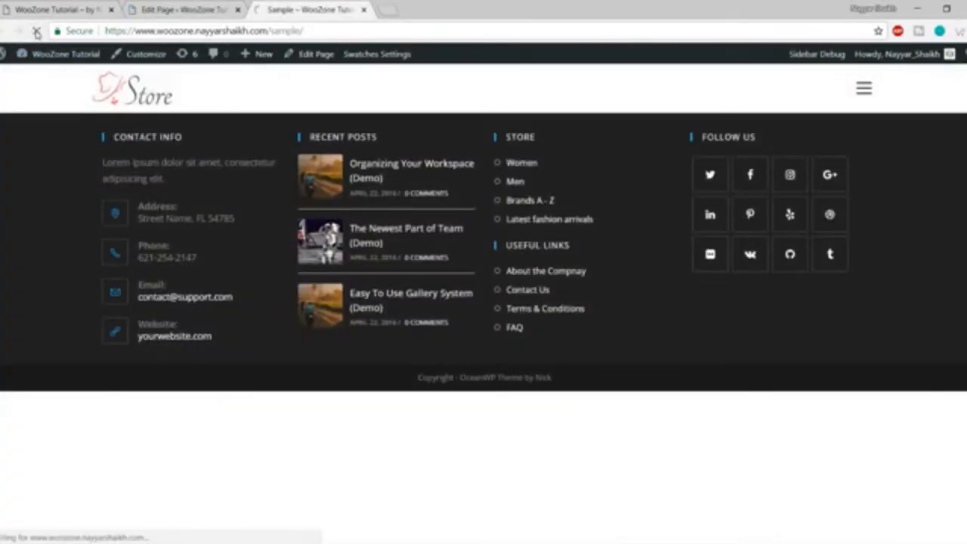
pyautogui.click(862, 90)
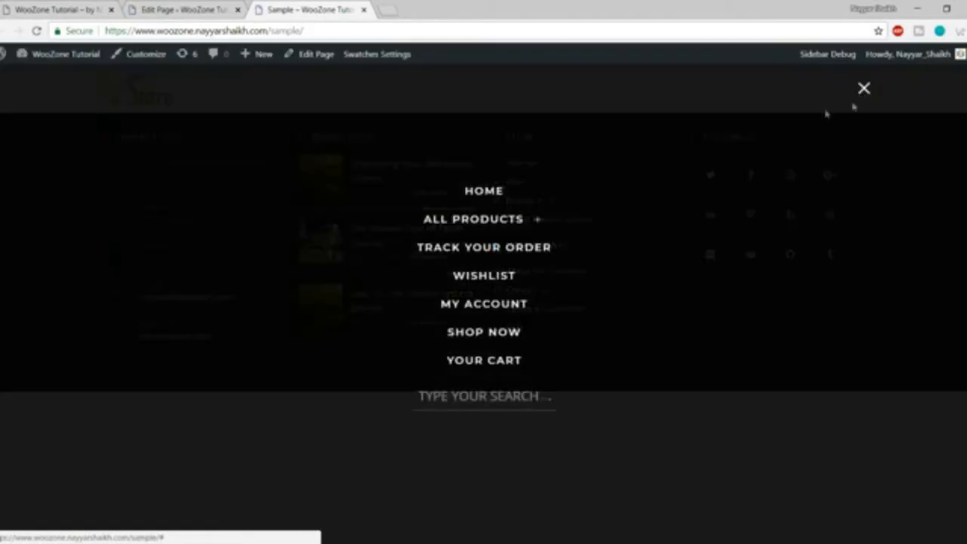
pyautogui.click(865, 89)
# Set the page's Header Style back to Default and update.
pyautogui.click(182, 9)
pyautogui.scroll(-10, 406, 311)
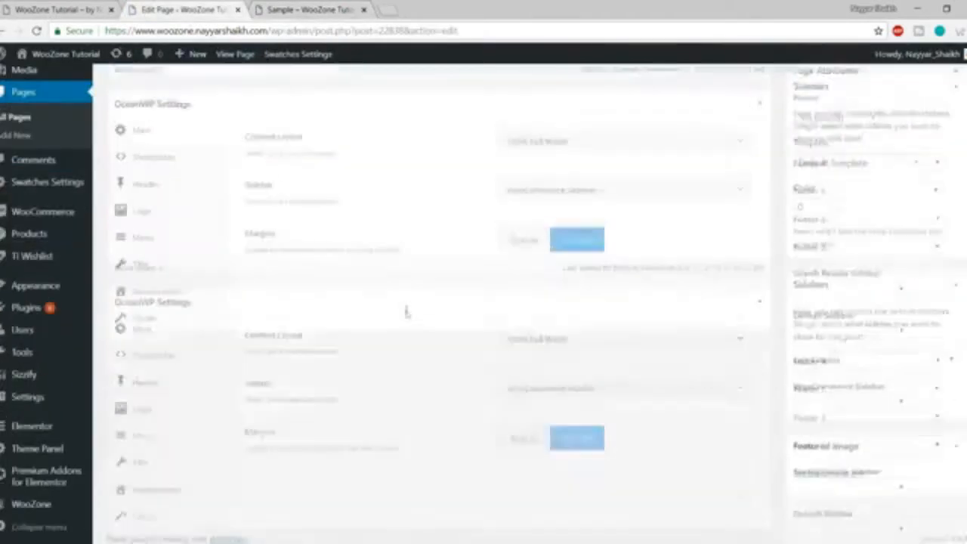
pyautogui.click(151, 234)
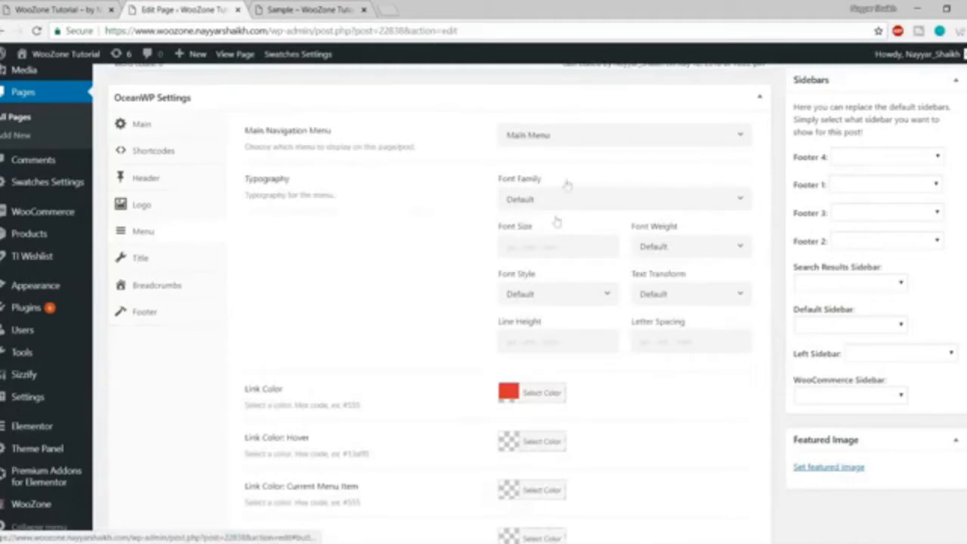
pyautogui.click(143, 179)
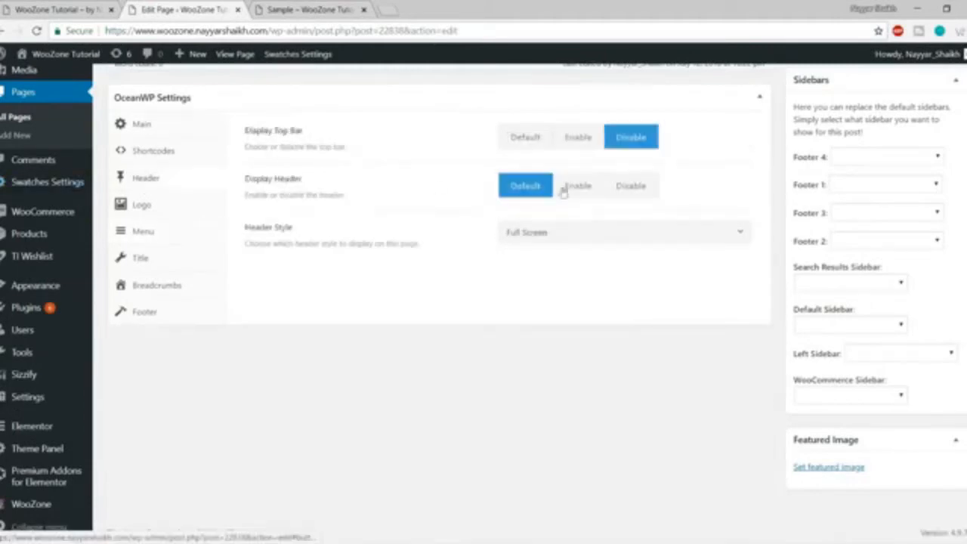
pyautogui.click(566, 233)
pyautogui.click(567, 262)
pyautogui.scroll(8, 937, 293)
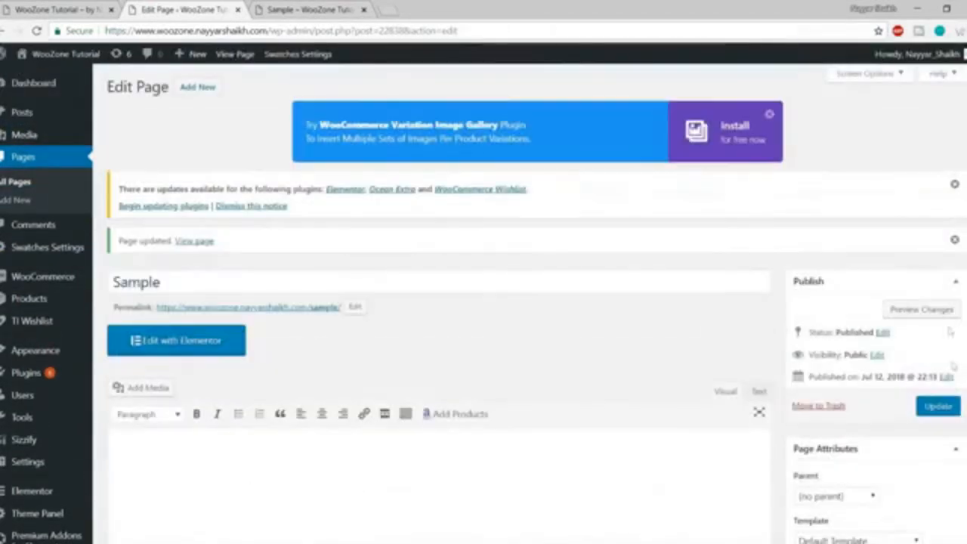
pyautogui.click(937, 404)
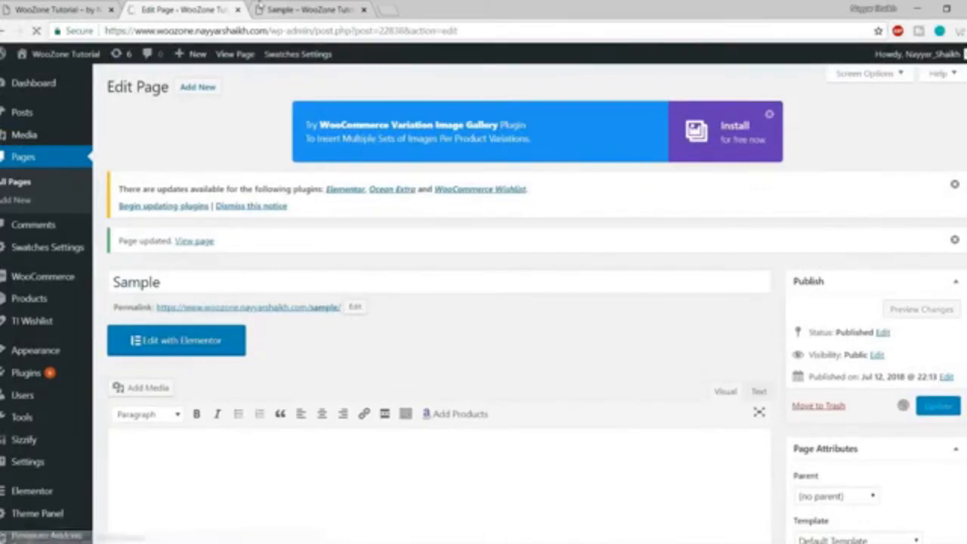
# Reload the store page to see the Home, All Products and Shop Now menu.
pyautogui.click(262, 9)
pyautogui.press('F5')
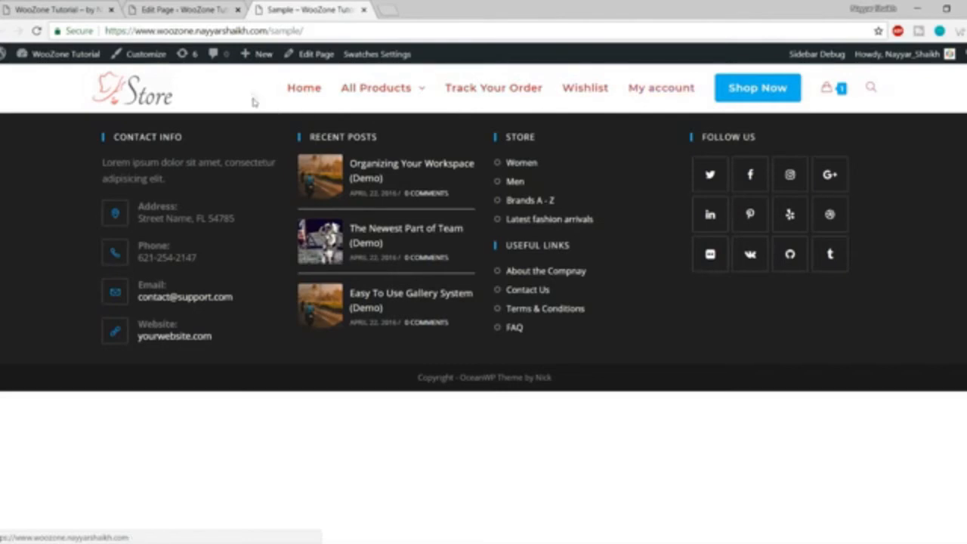
pyautogui.click(181, 9)
pyautogui.scroll(-10, 597, 264)
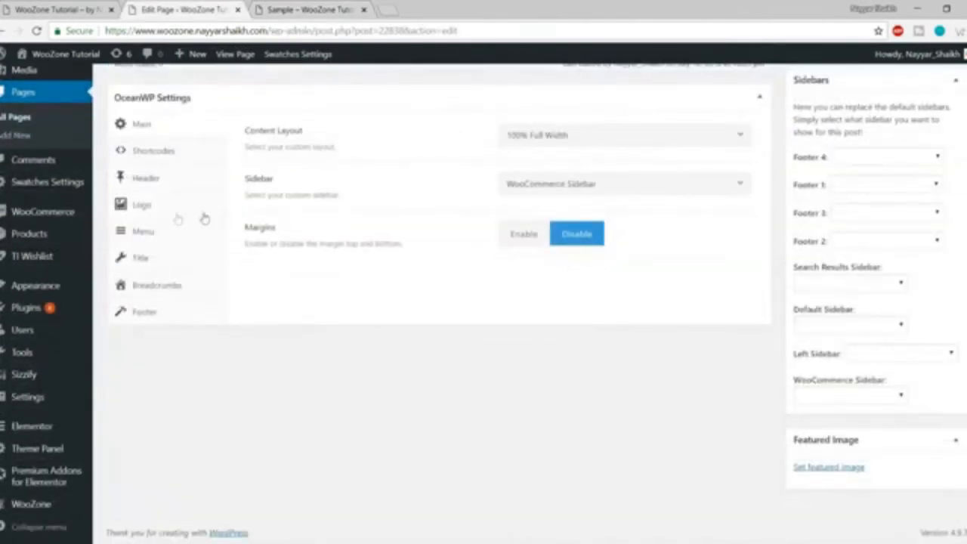
# Set Display Page Title to Default, enable the heading, choose the Centered title style and update.
pyautogui.click(165, 259)
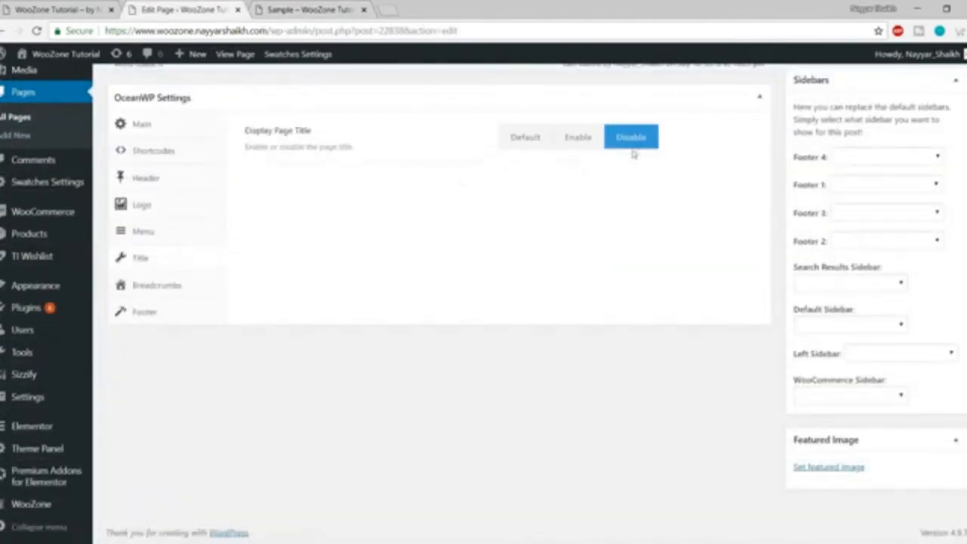
pyautogui.click(538, 148)
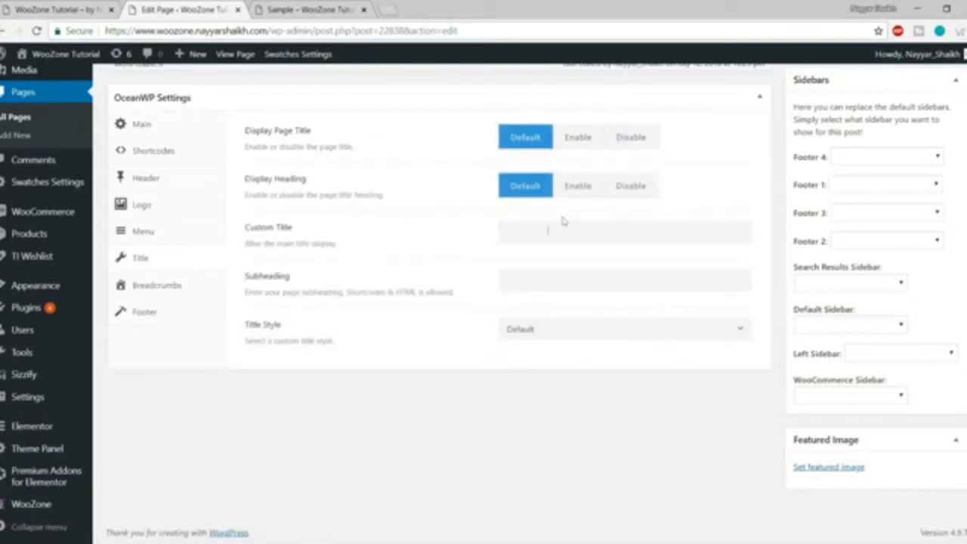
pyautogui.click(577, 189)
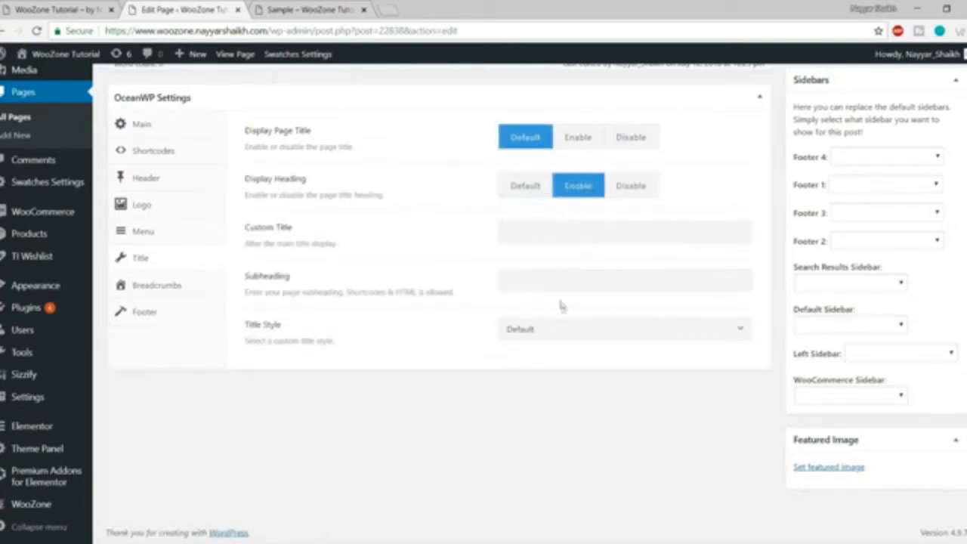
pyautogui.click(531, 337)
pyautogui.scroll(-1, 582, 446)
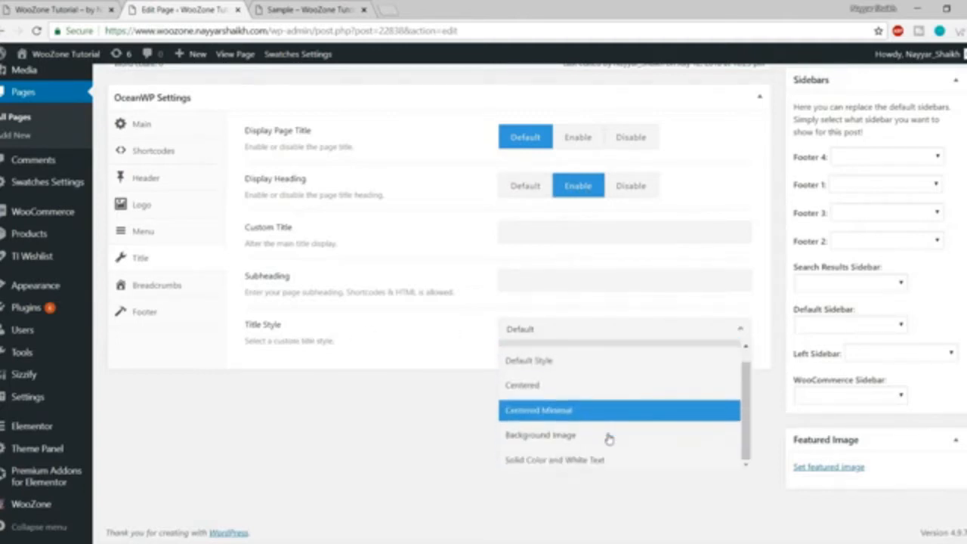
pyautogui.scroll(1, 616, 459)
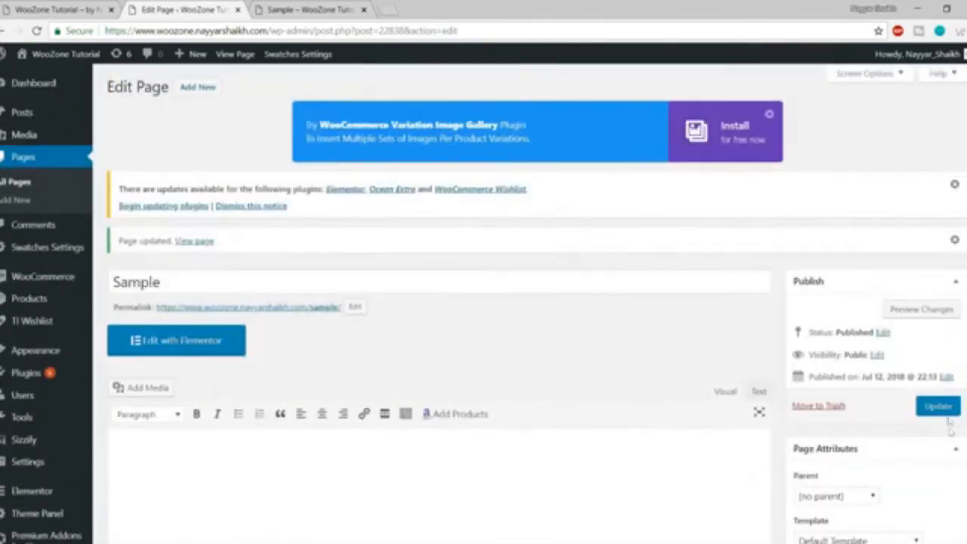
pyautogui.click(938, 406)
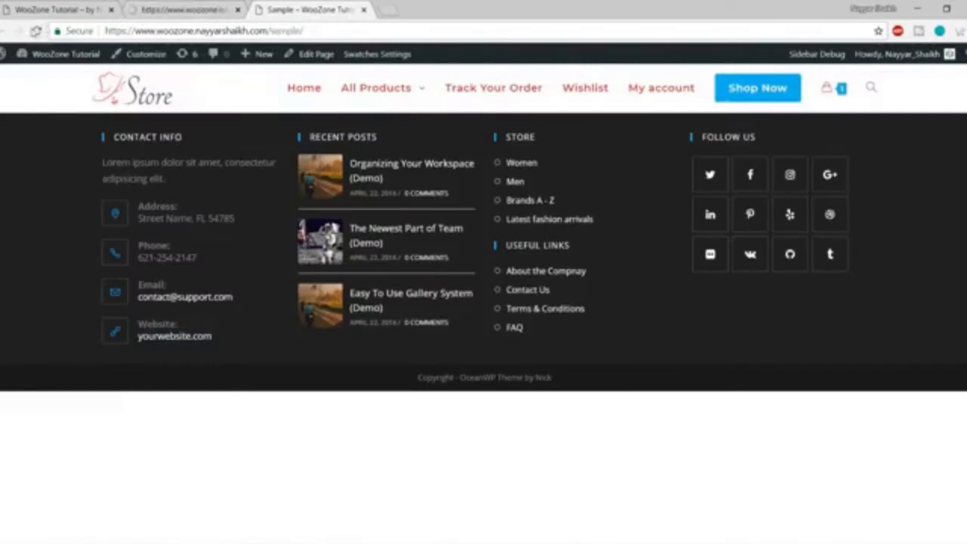
# Reload the Sample page to check its centered 'Sample' title and breadcrumb.
pyautogui.click(37, 31)
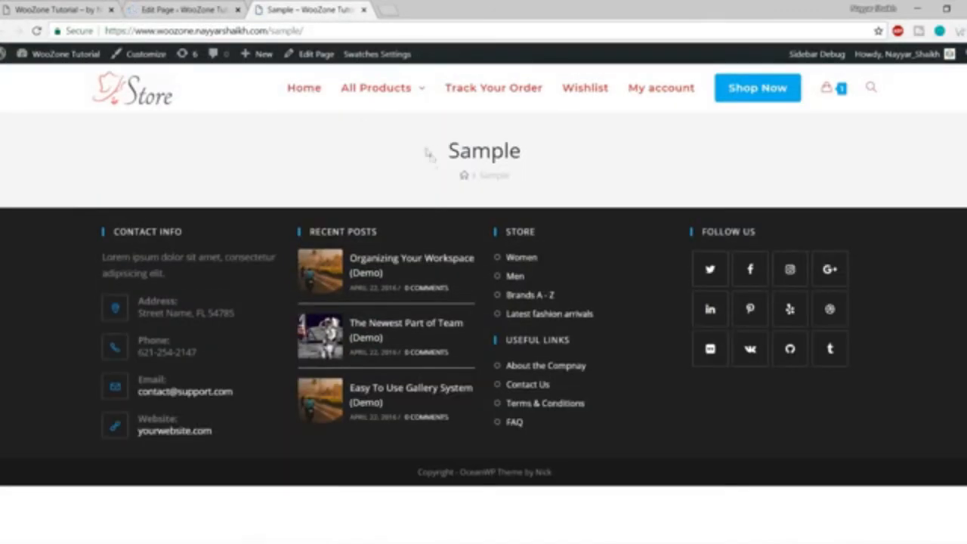
pyautogui.moveTo(428, 155)
pyautogui.mouseDown()
pyautogui.moveTo(553, 186)
pyautogui.moveTo(437, 142)
pyautogui.mouseUp()
pyautogui.click(524, 174)
pyautogui.click(428, 168)
pyautogui.click(184, 9)
pyautogui.scroll(-8, 541, 310)
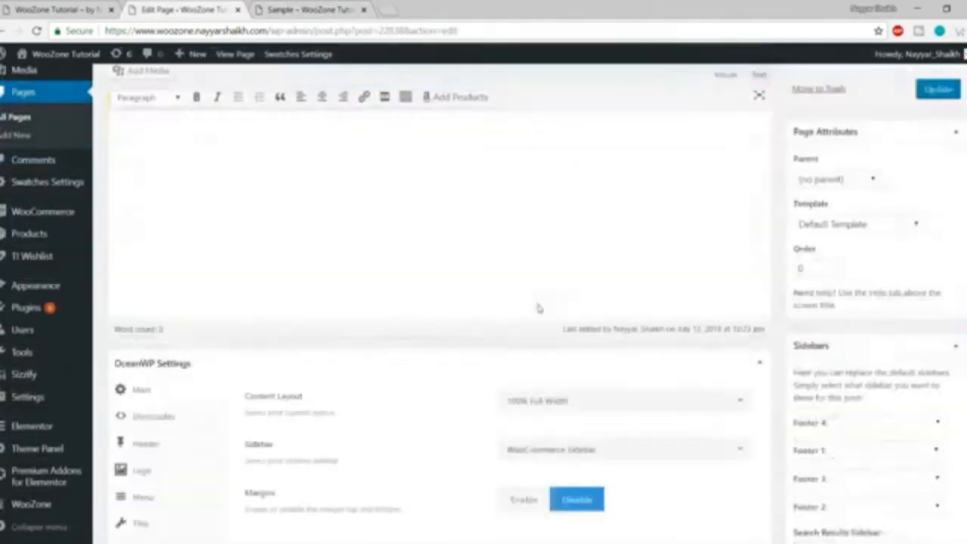
pyautogui.click(189, 261)
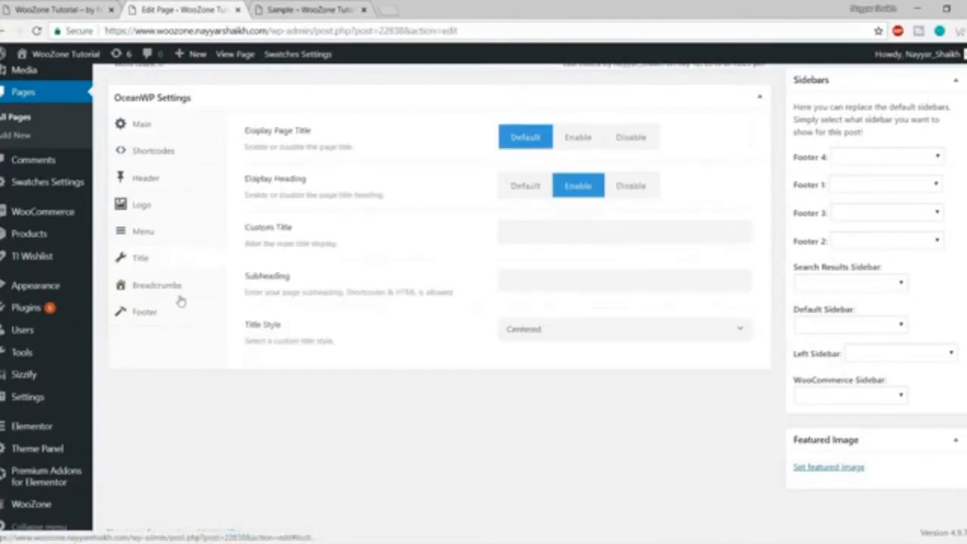
# Review the Breadcrumbs settings against the breadcrumb text on the live Sample page.
pyautogui.click(180, 295)
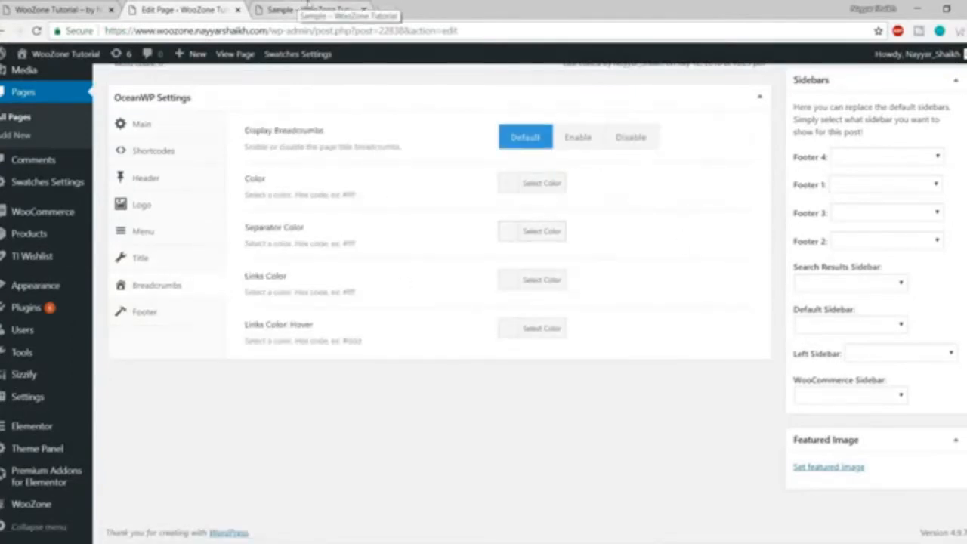
pyautogui.click(257, 8)
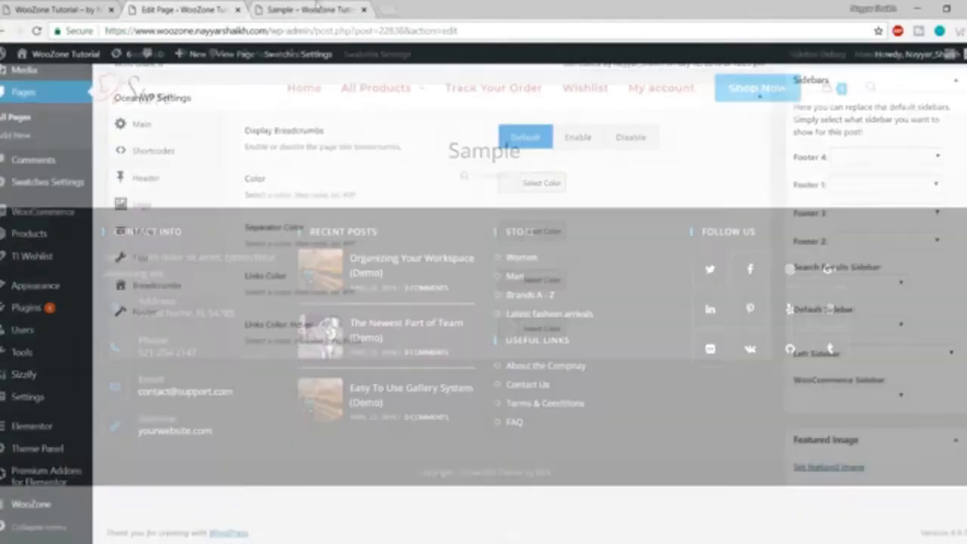
pyautogui.moveTo(473, 179); pyautogui.dragTo(519, 177)
pyautogui.hotkey('ctrl', 'shift', 'Tab')
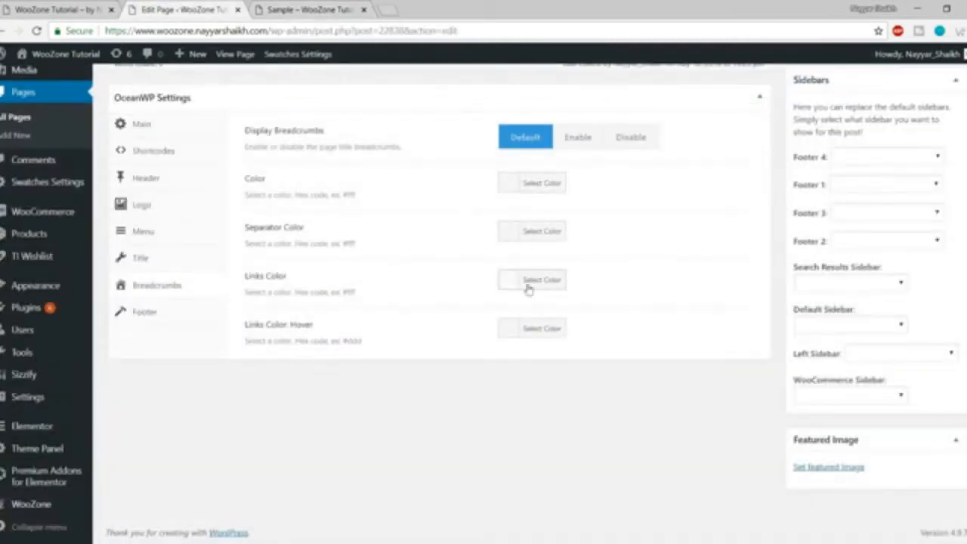
# Set Display Footer Widgets Area to Disable for the Sample page.
pyautogui.click(165, 319)
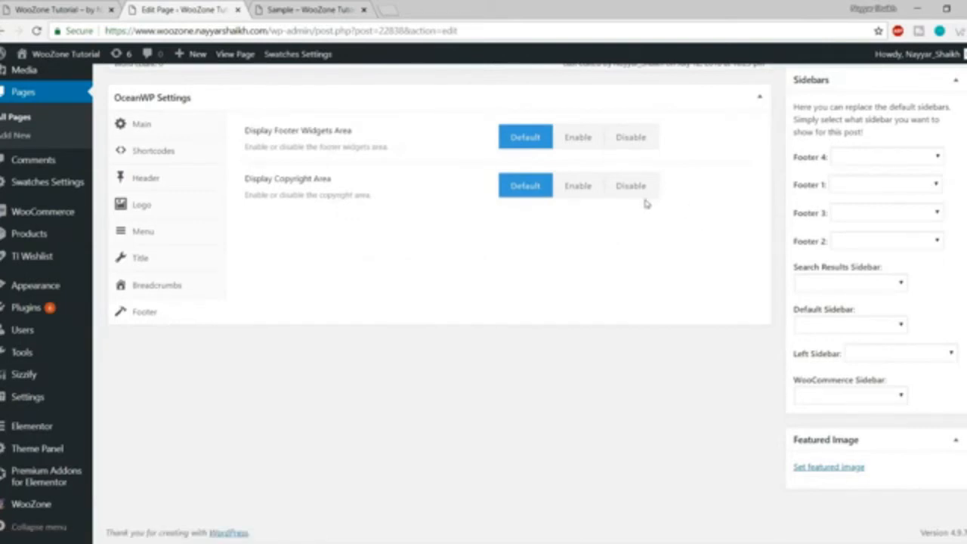
pyautogui.click(627, 142)
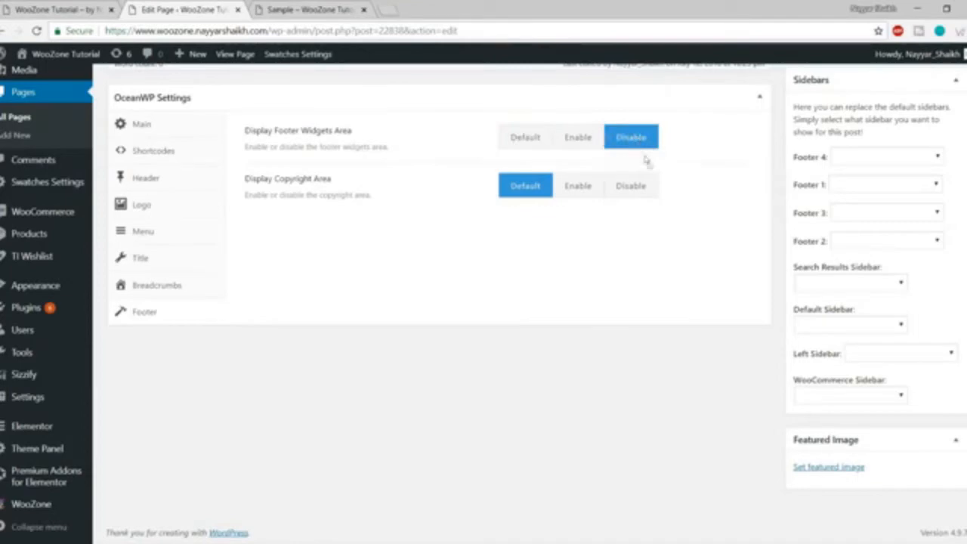
pyautogui.scroll(10, 641, 140)
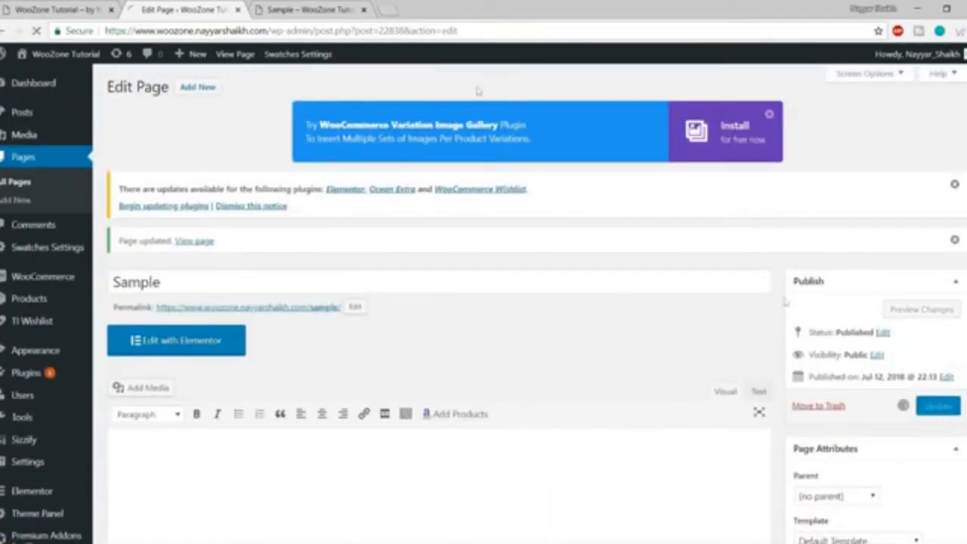
# Reload the Sample page to confirm only the copyright bar remains, and recheck the Footer settings.
pyautogui.click(310, 9)
pyautogui.click(36, 31)
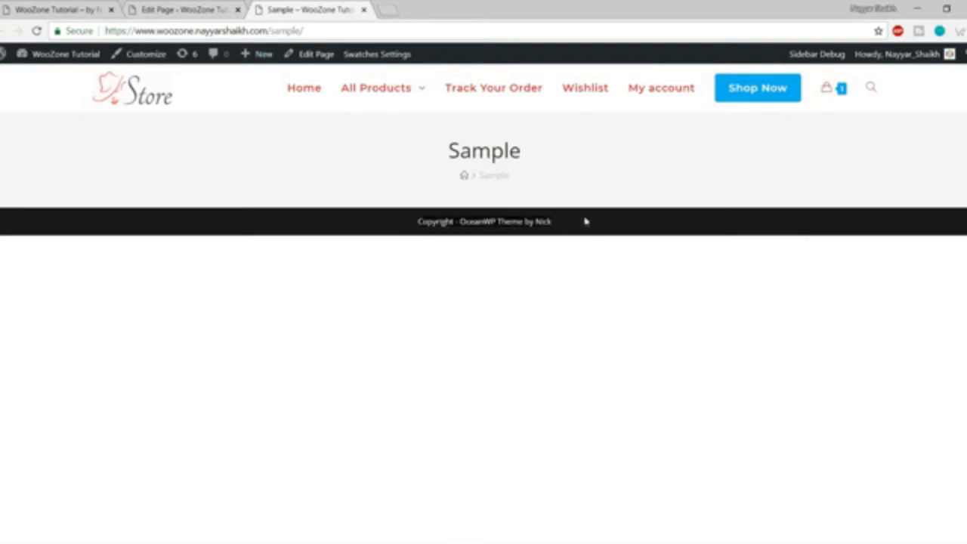
pyautogui.click(182, 10)
pyautogui.scroll(-10, 401, 250)
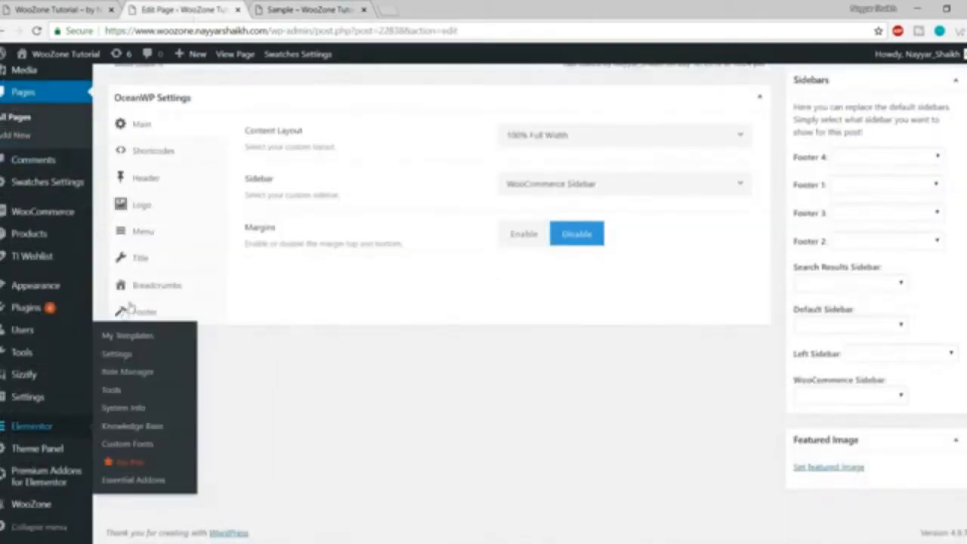
pyautogui.click(152, 310)
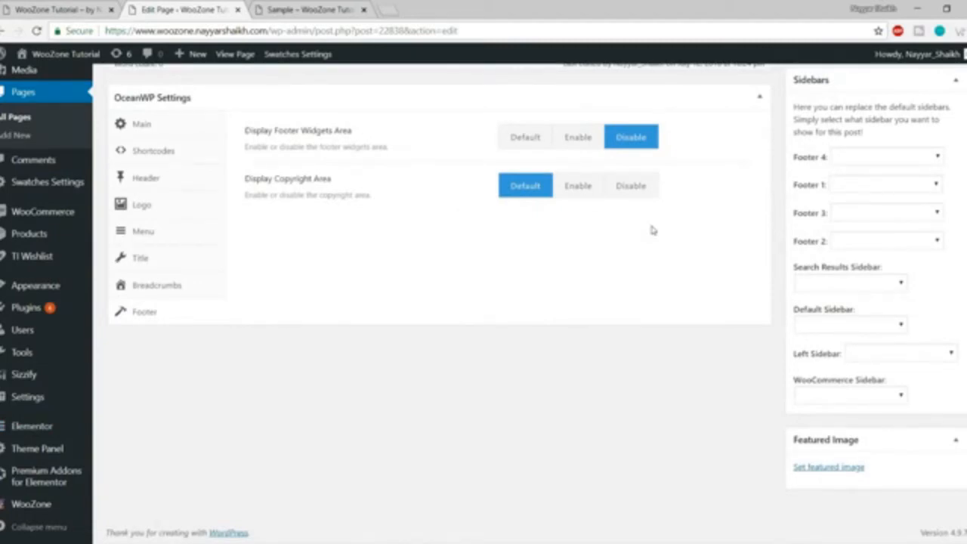
pyautogui.scroll(1, 665, 287)
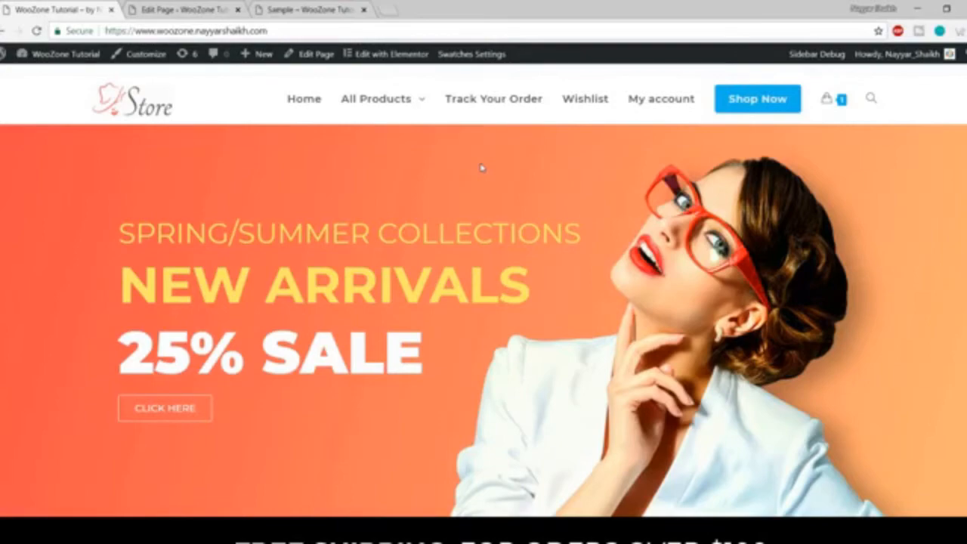
# Launch the Customizer for the WooZone Tutorial site and scroll its sections toward General Options.
pyautogui.scroll(-5, 601, 205)
pyautogui.scroll(5, 600, 206)
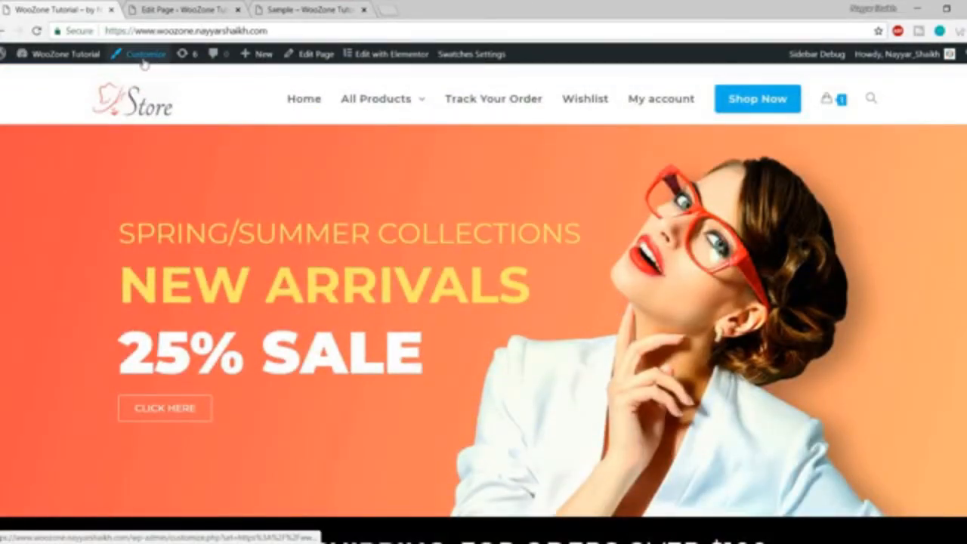
pyautogui.click(144, 56)
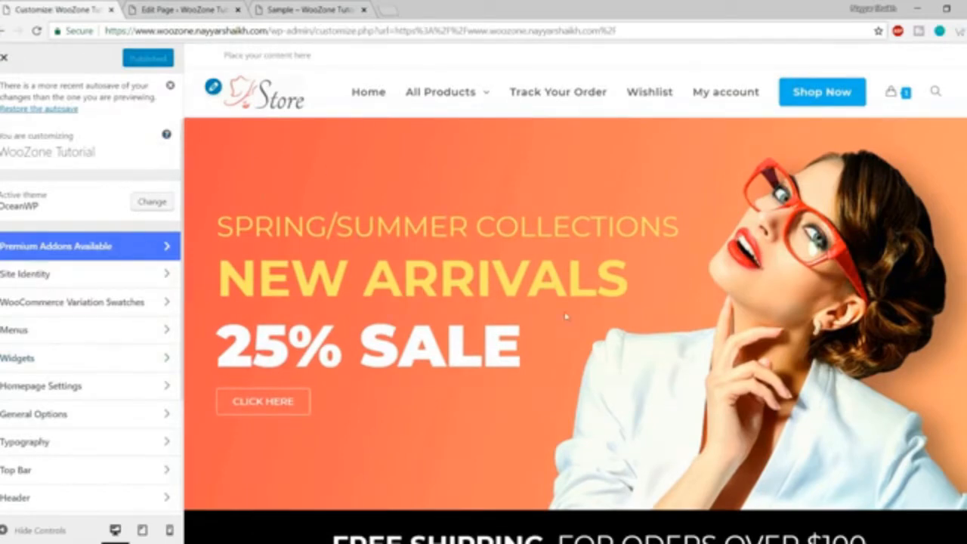
pyautogui.scroll(-5, 113, 300)
pyautogui.scroll(3, 103, 335)
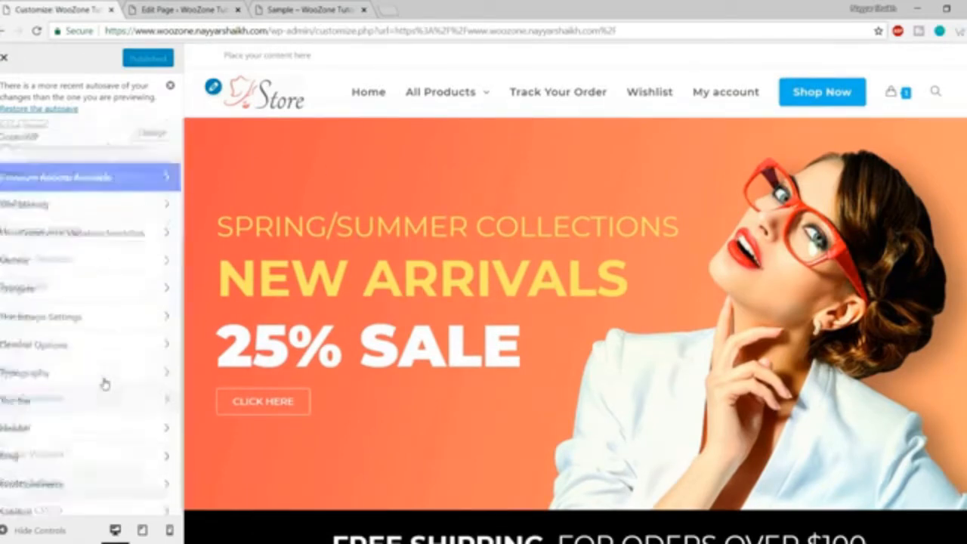
pyautogui.scroll(-10, 660, 362)
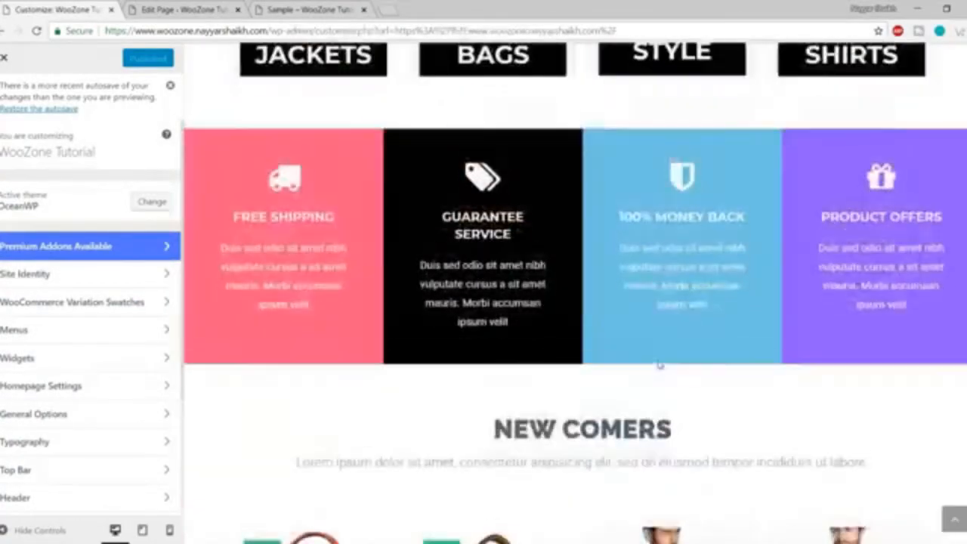
pyautogui.scroll(10, 660, 365)
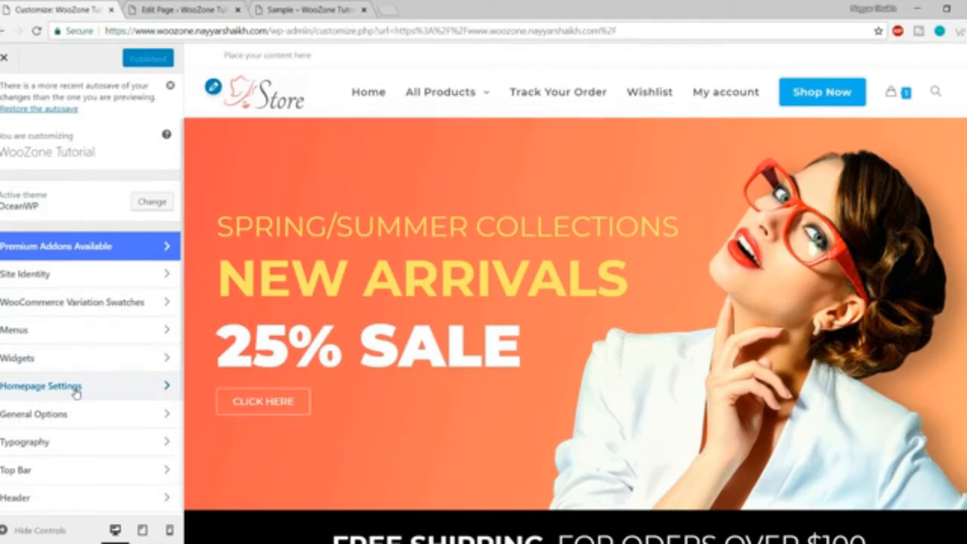
pyautogui.scroll(-3, 75, 389)
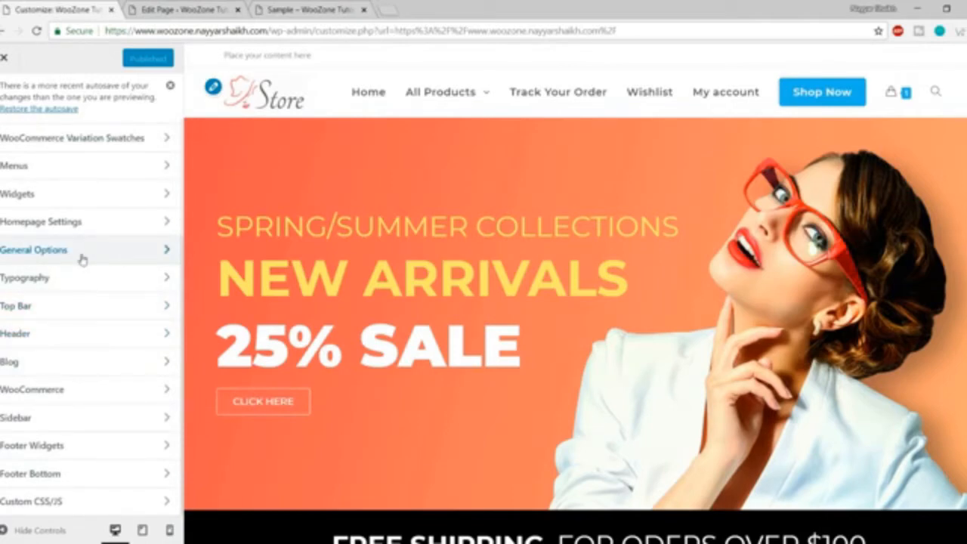
# Open General Options > General Styling.
pyautogui.click(81, 257)
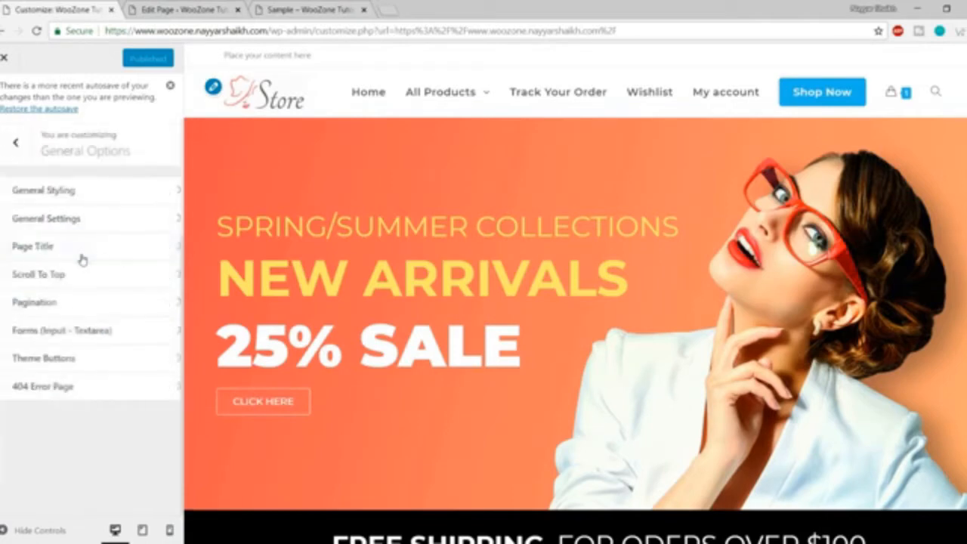
pyautogui.click(68, 198)
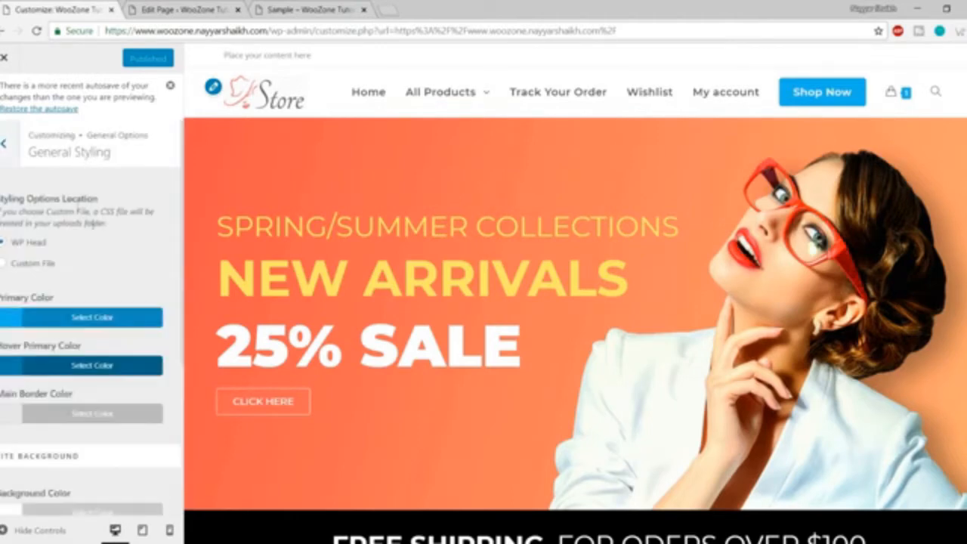
pyautogui.scroll(-1, 121, 283)
pyautogui.scroll(-3, 124, 287)
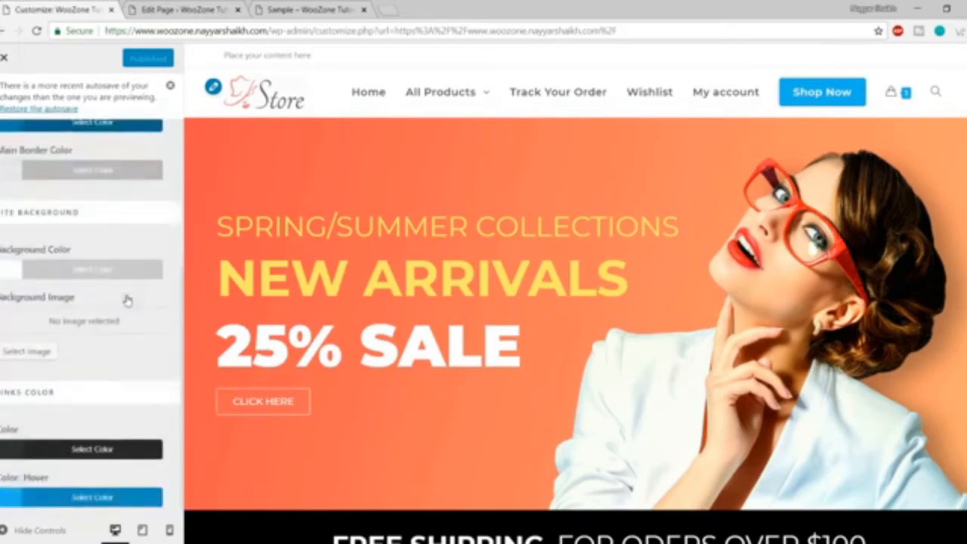
pyautogui.scroll(-5, 532, 296)
pyautogui.scroll(-2, 532, 296)
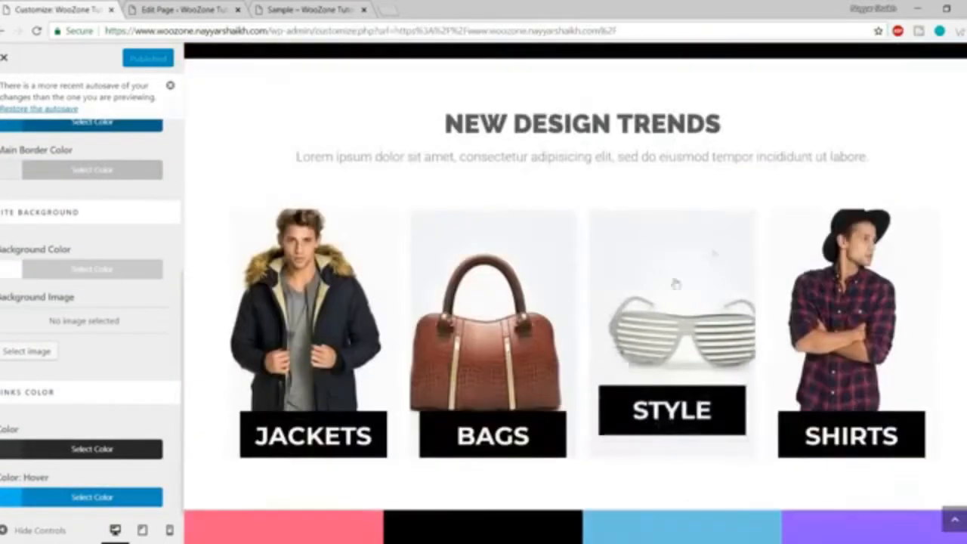
# Try red, orange, black and grey site backgrounds, then reset the colour to default white.
pyautogui.click(63, 269)
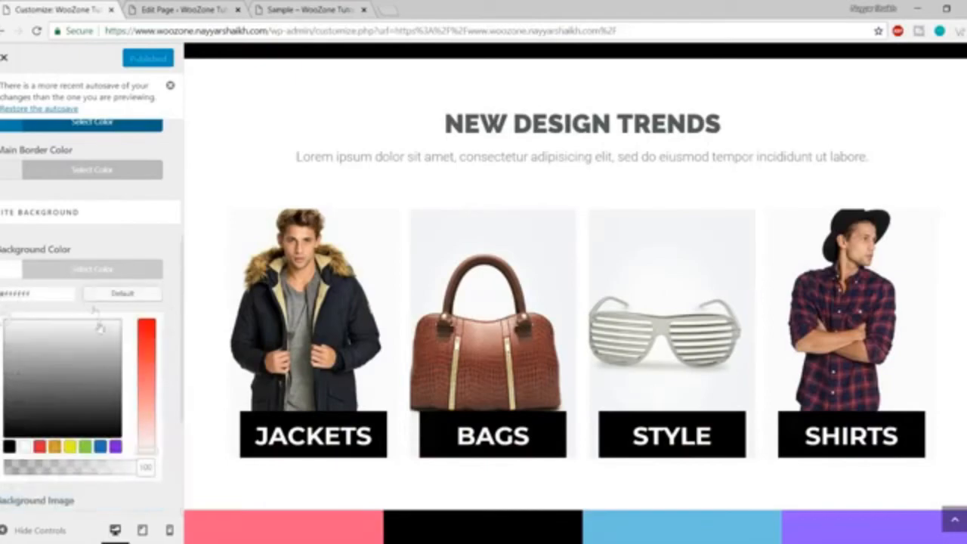
pyautogui.click(39, 446)
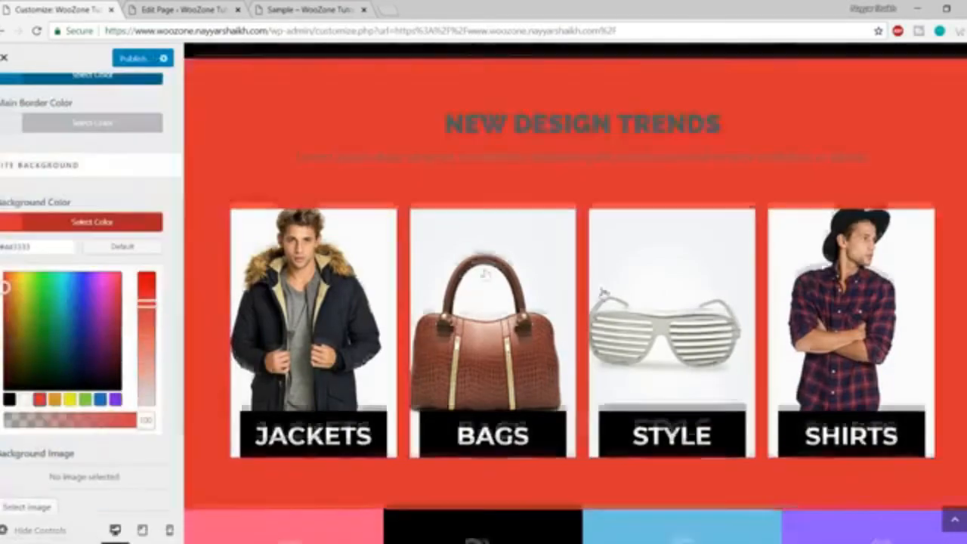
pyautogui.scroll(-5, 608, 318)
pyautogui.scroll(-10, 609, 321)
pyautogui.scroll(8, 611, 347)
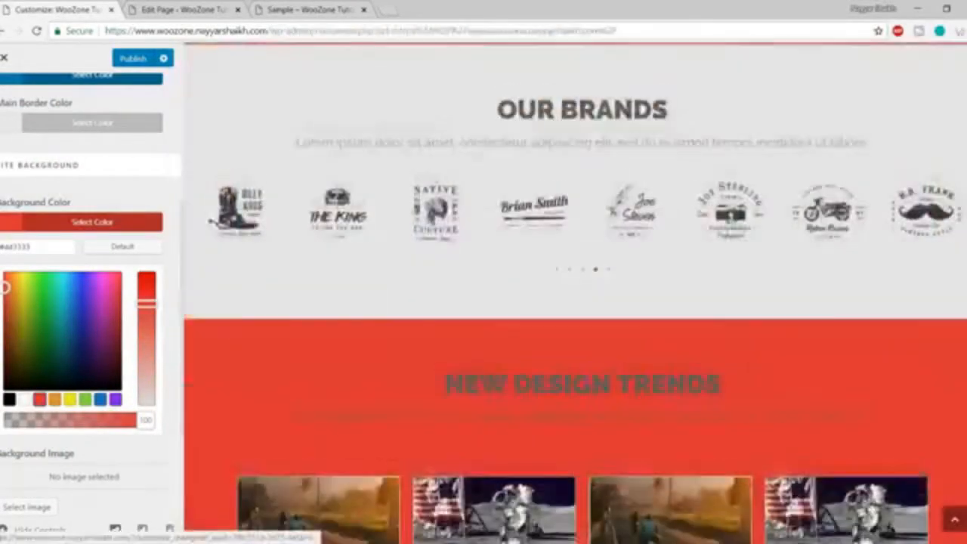
pyautogui.scroll(8, 612, 372)
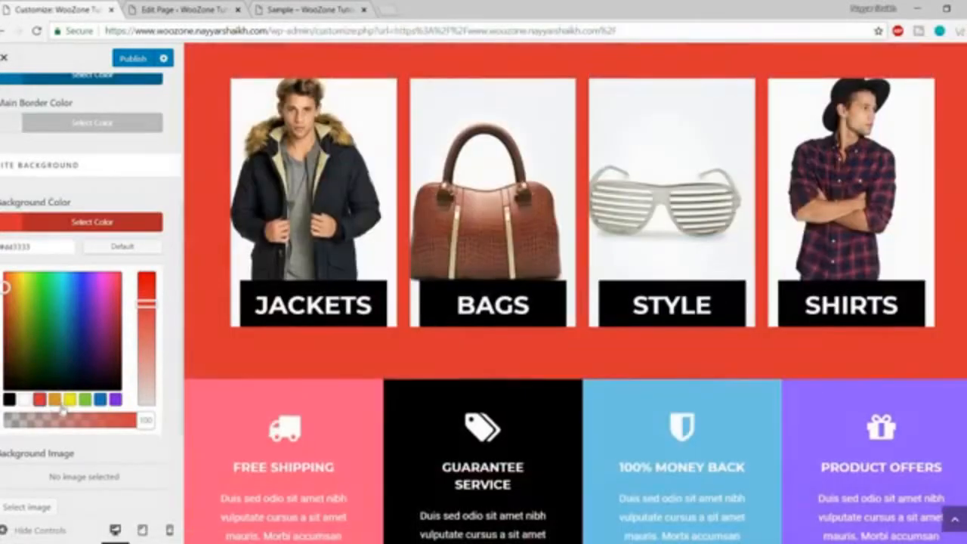
pyautogui.click(55, 400)
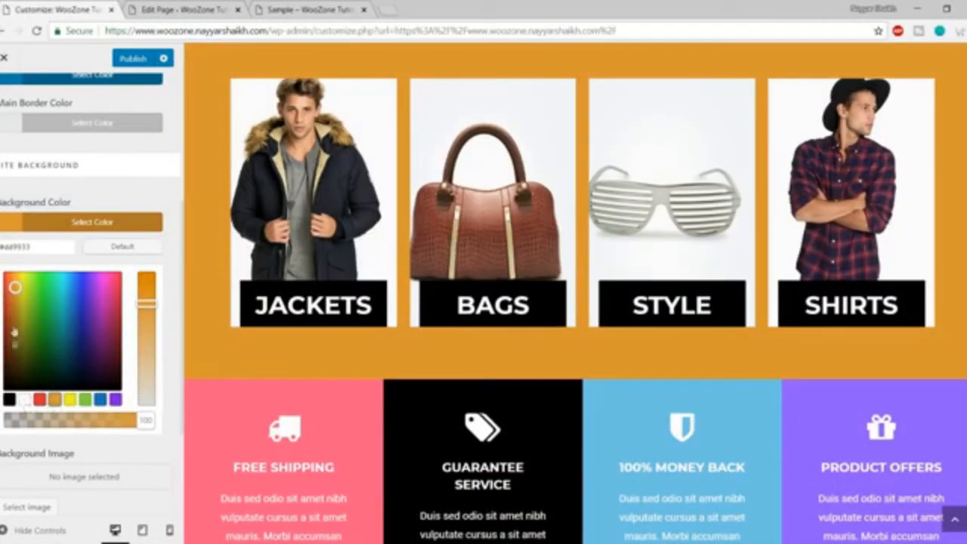
pyautogui.click(9, 399)
pyautogui.moveTo(12, 373); pyautogui.dragTo(11, 295)
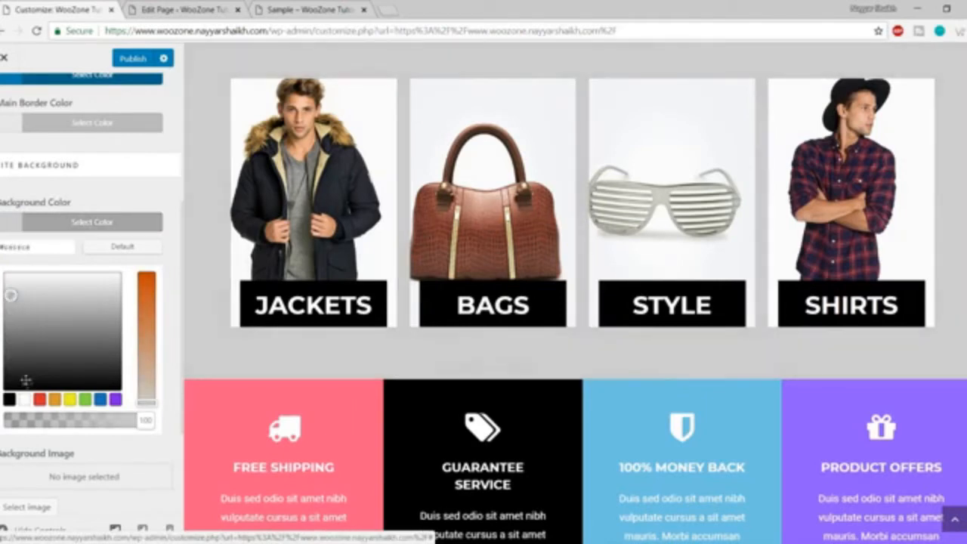
pyautogui.click(122, 249)
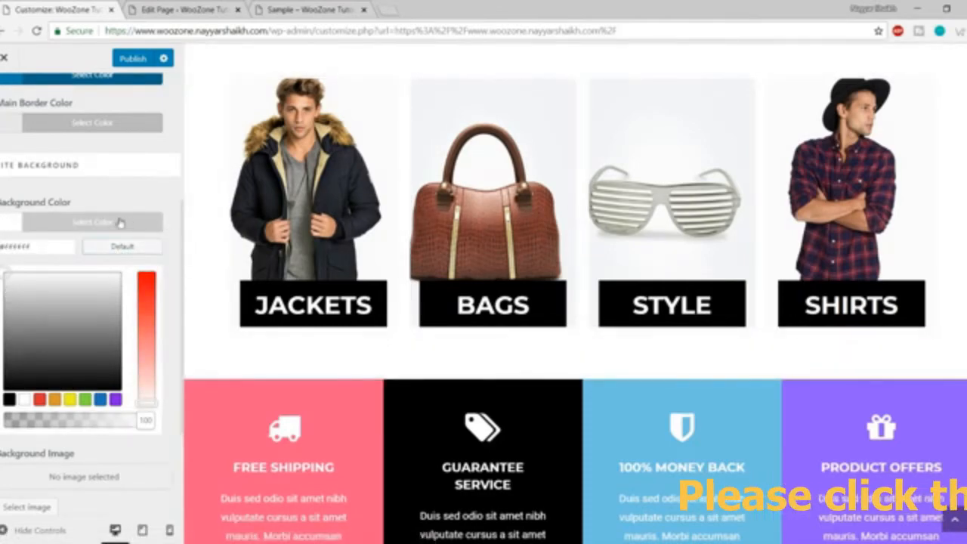
pyautogui.click(120, 223)
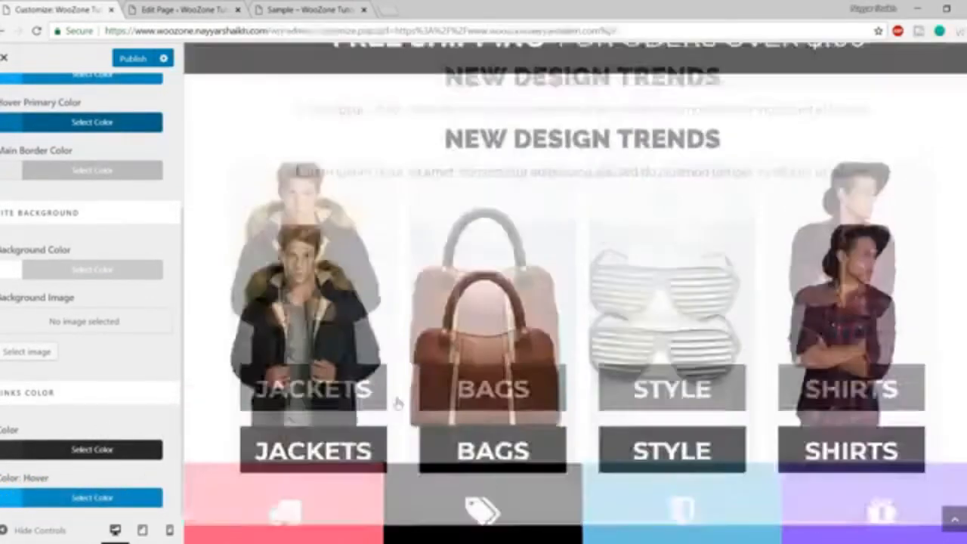
pyautogui.scroll(3, 76, 438)
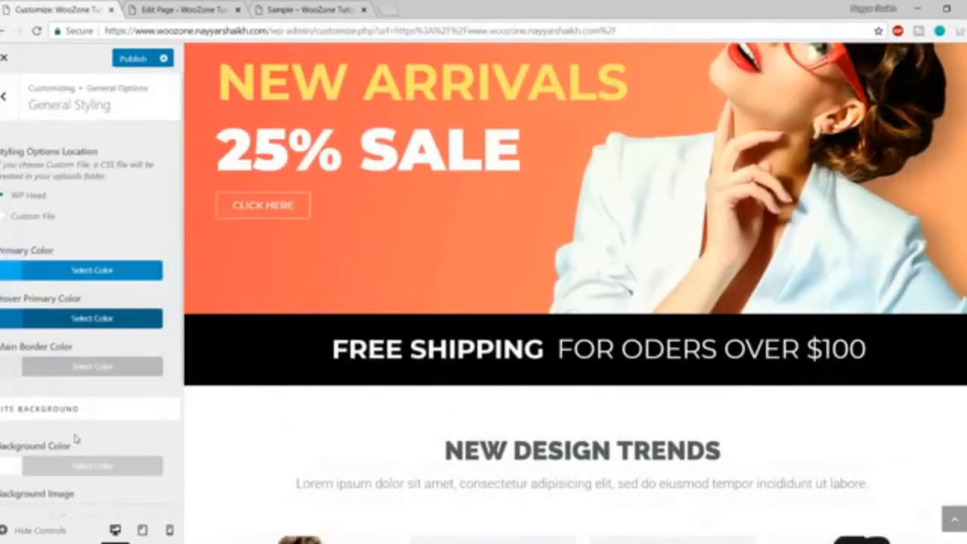
# Go back and open General Settings with its layout style options.
pyautogui.click(3, 96)
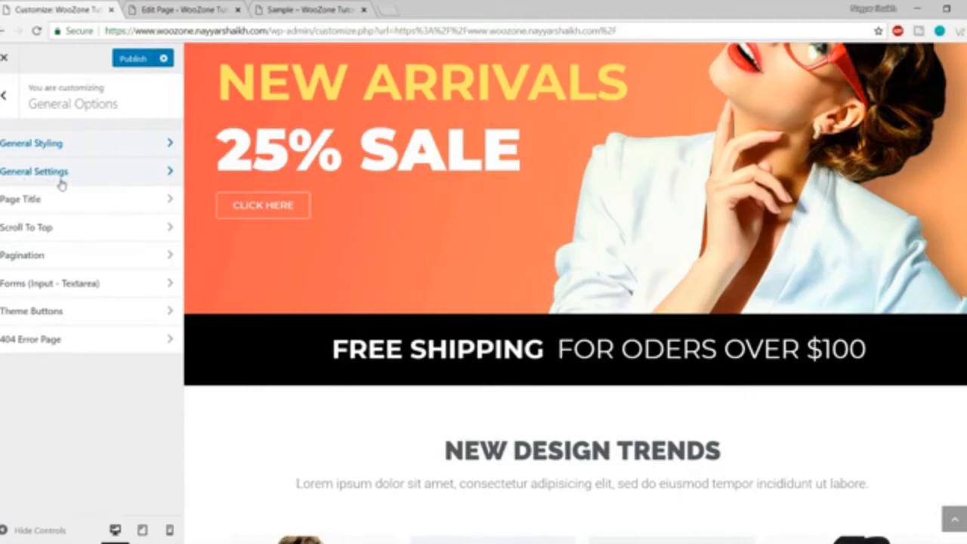
pyautogui.click(62, 172)
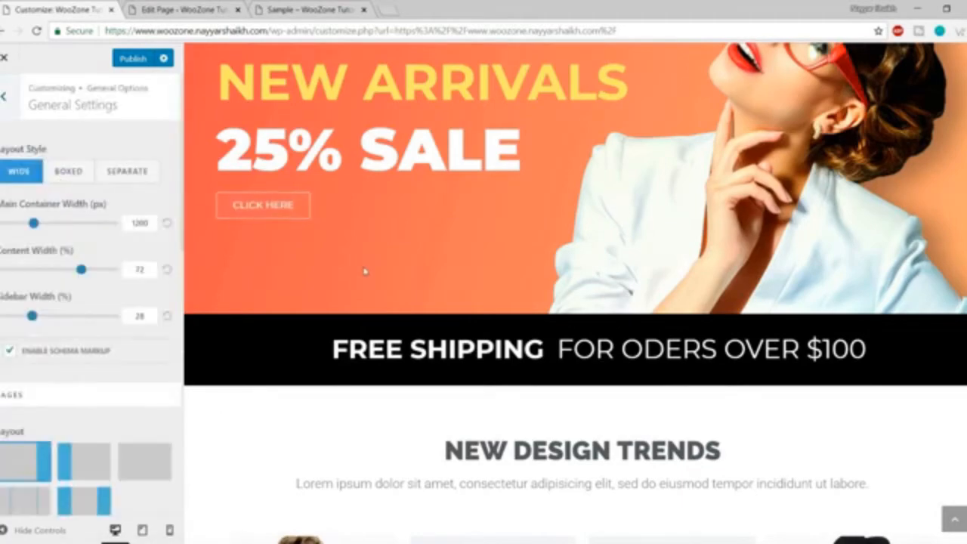
pyautogui.scroll(3, 374, 281)
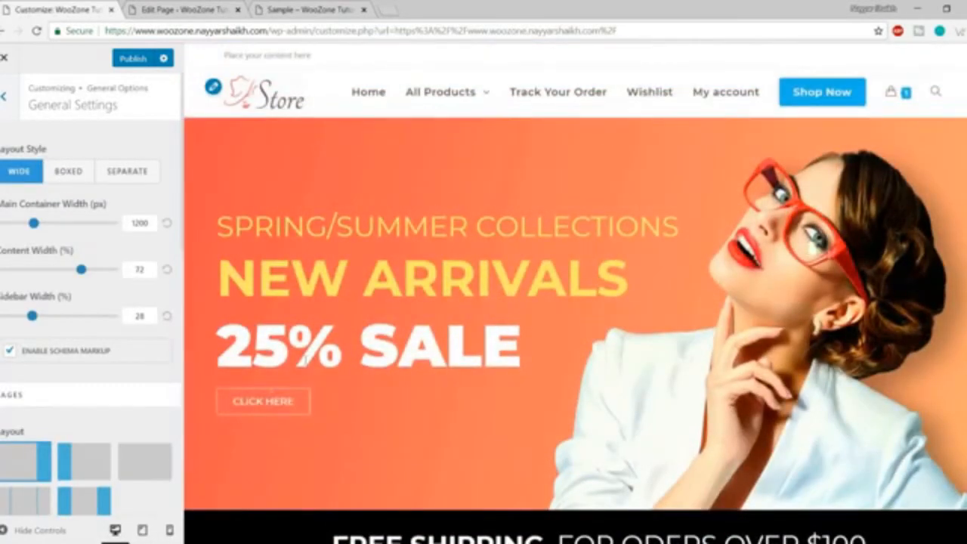
# Preview the store full width, then load the Products shop page in the preview.
pyautogui.click(35, 532)
pyautogui.scroll(-5, 292, 460)
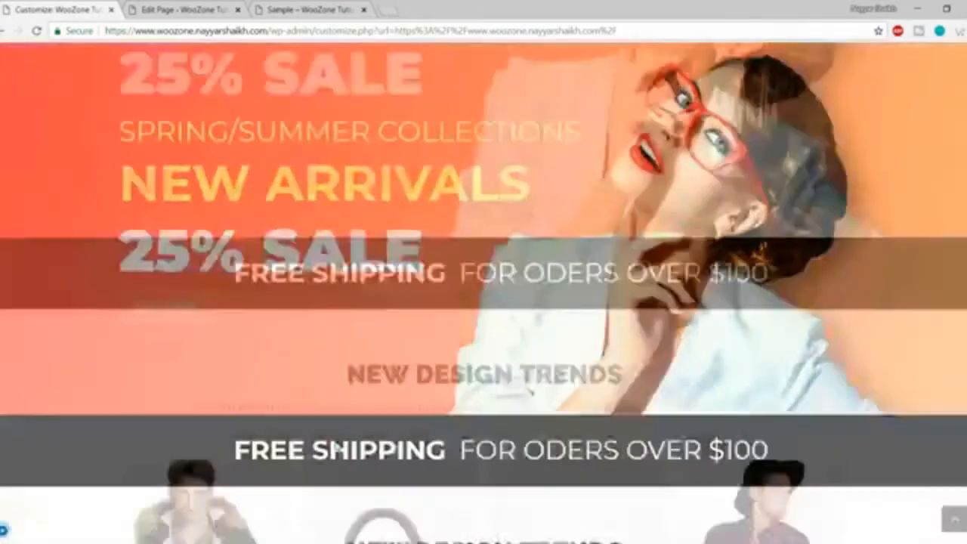
pyautogui.scroll(-10, 334, 447)
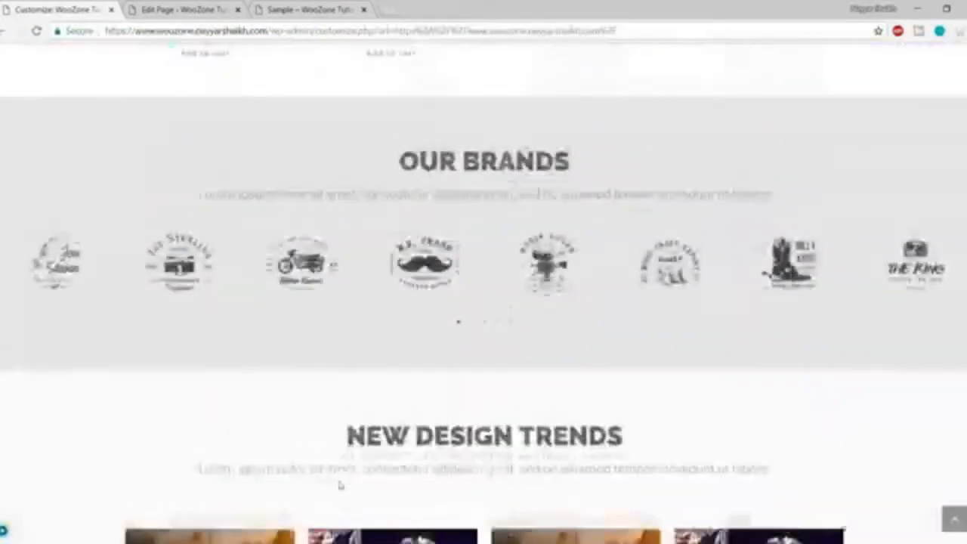
pyautogui.scroll(6, 340, 486)
pyautogui.scroll(-18, 312, 470)
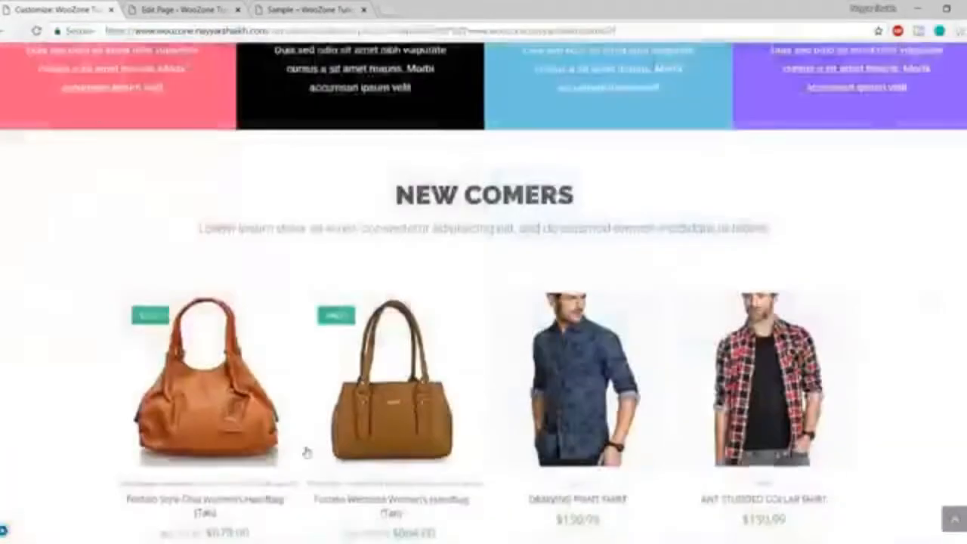
pyautogui.scroll(20, 307, 470)
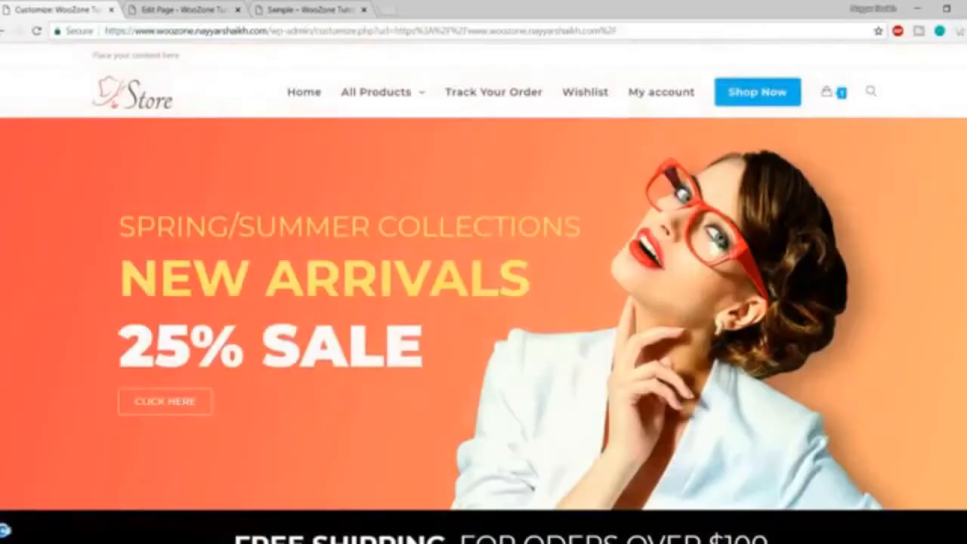
pyautogui.click(30, 529)
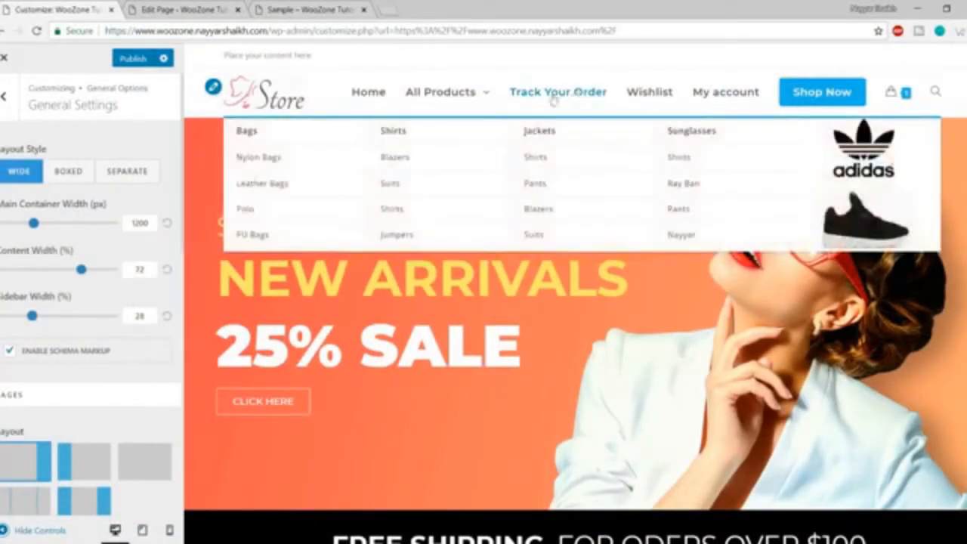
pyautogui.click(830, 103)
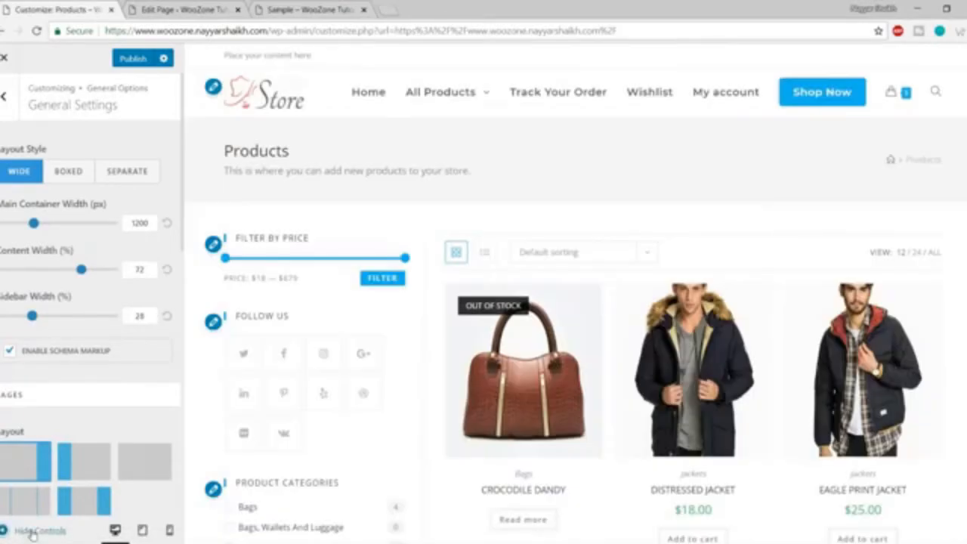
pyautogui.click(32, 534)
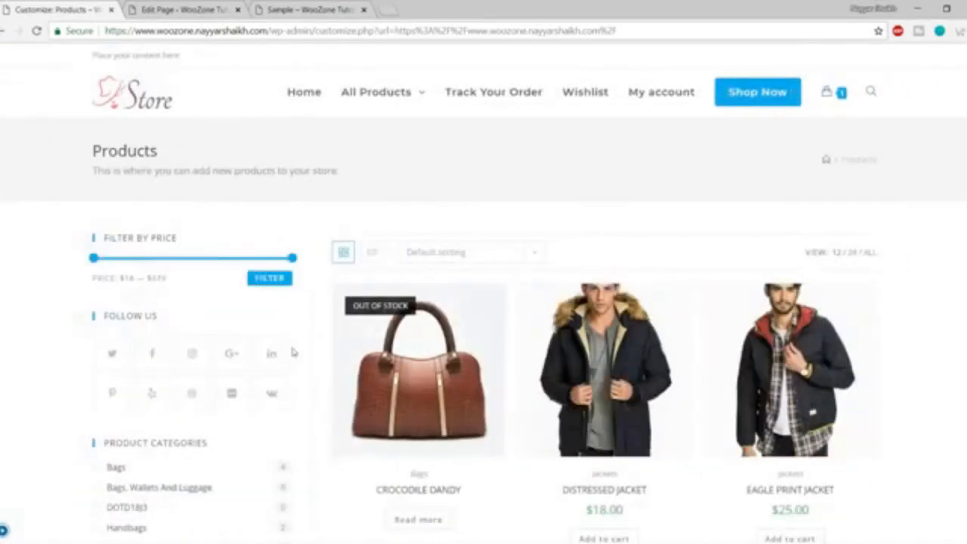
pyautogui.scroll(-6, 290, 347)
pyautogui.scroll(6, 302, 431)
pyautogui.click(5, 531)
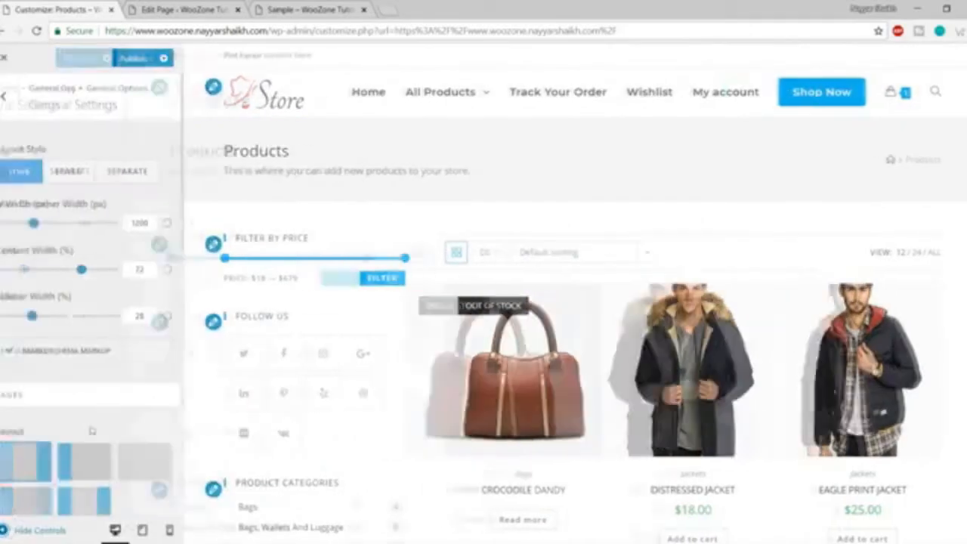
pyautogui.click(67, 173)
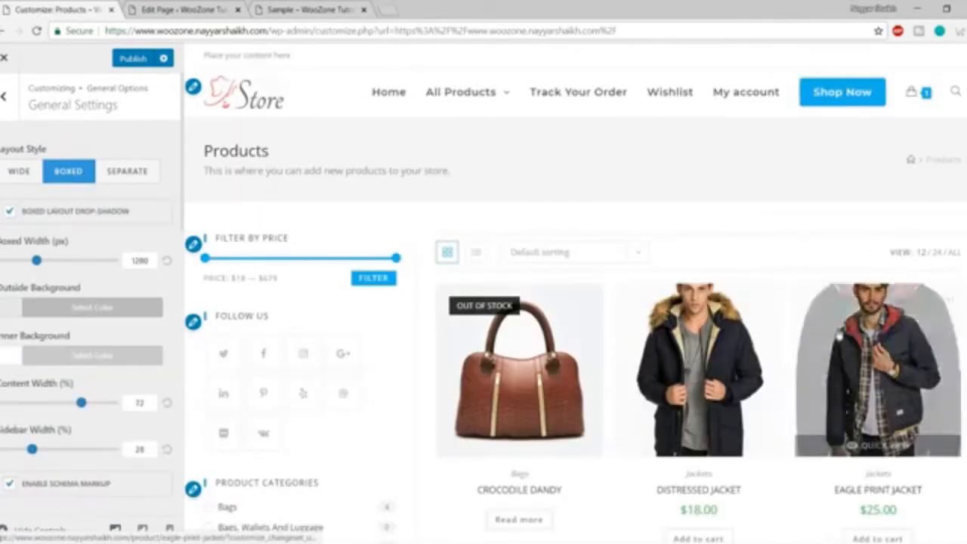
pyautogui.click(30, 532)
pyautogui.scroll(-15, 802, 274)
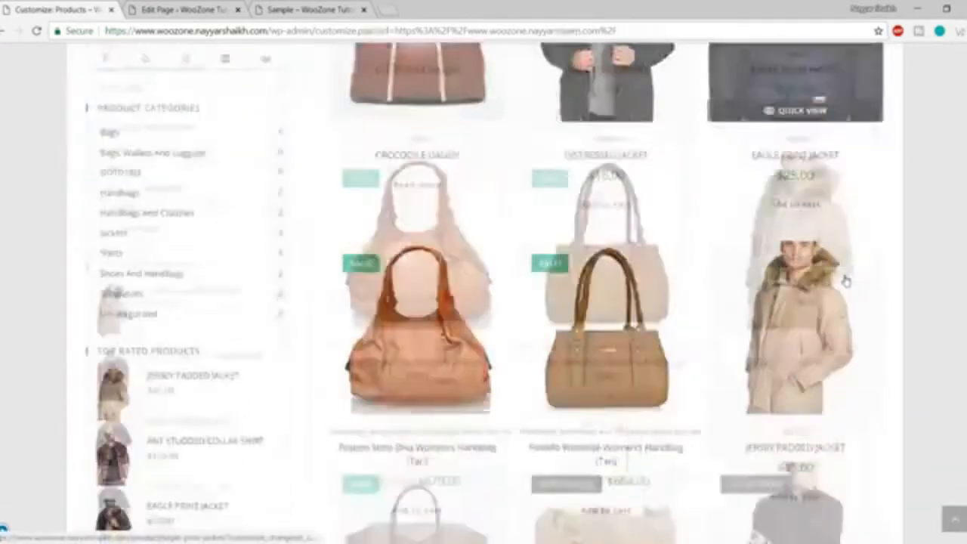
pyautogui.scroll(-3, 846, 280)
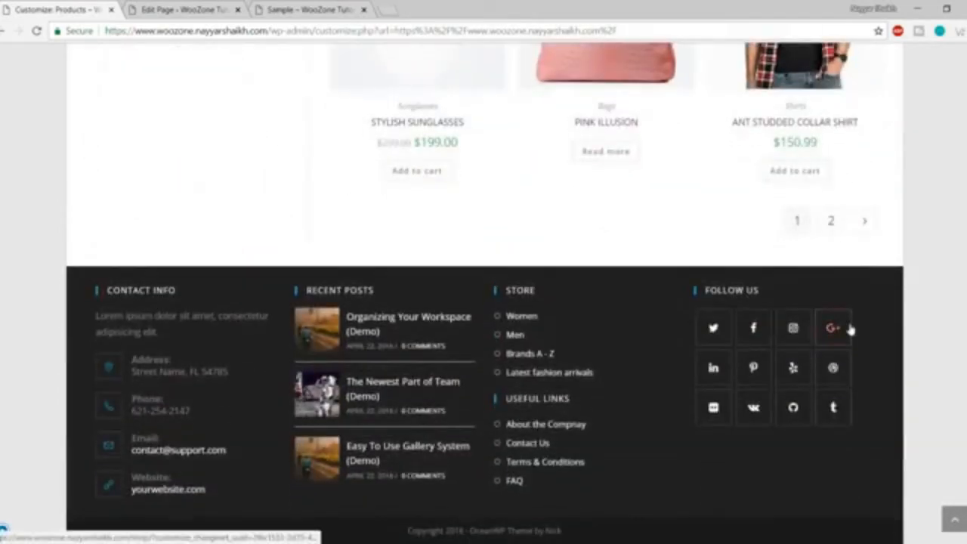
pyautogui.scroll(18, 214, 458)
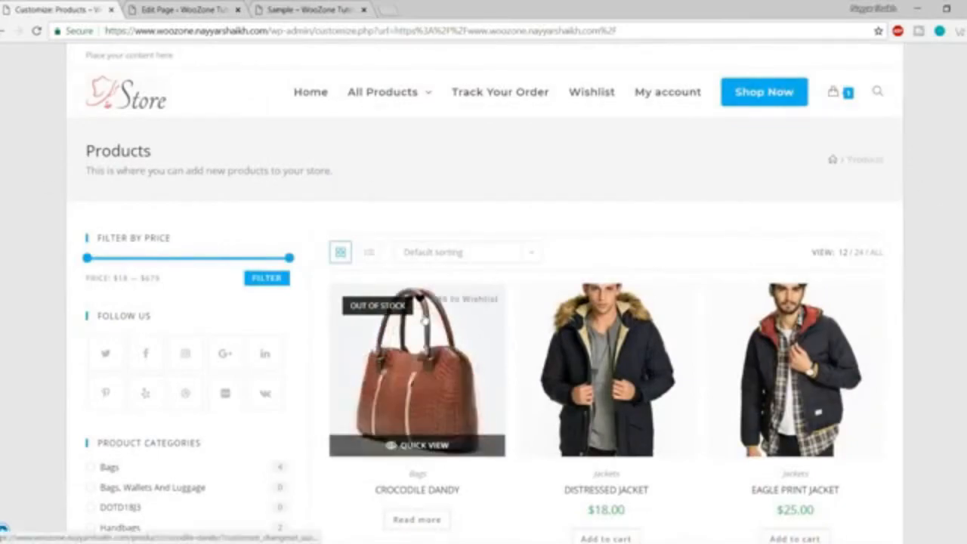
pyautogui.scroll(-9, 425, 319)
pyautogui.scroll(-10, 426, 319)
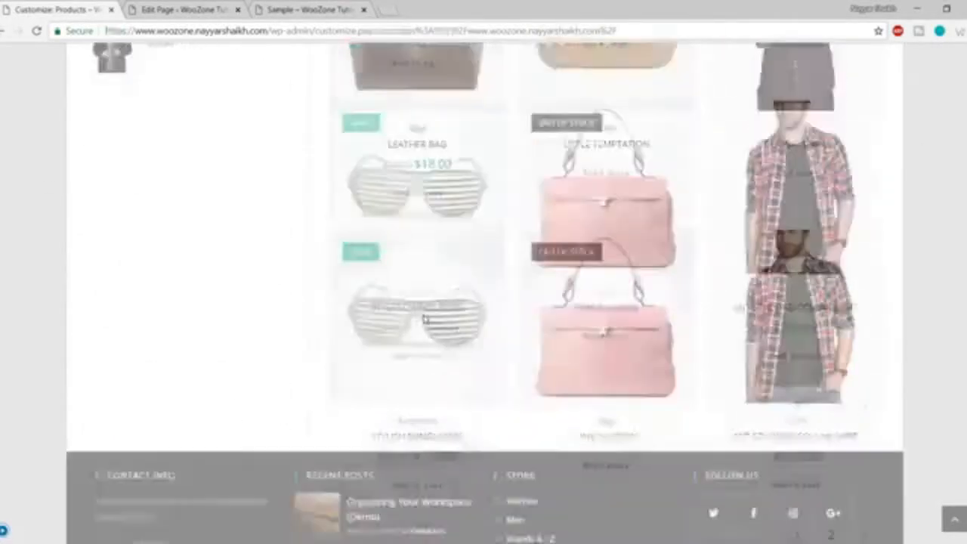
pyautogui.scroll(12, 425, 318)
pyautogui.scroll(10, 426, 325)
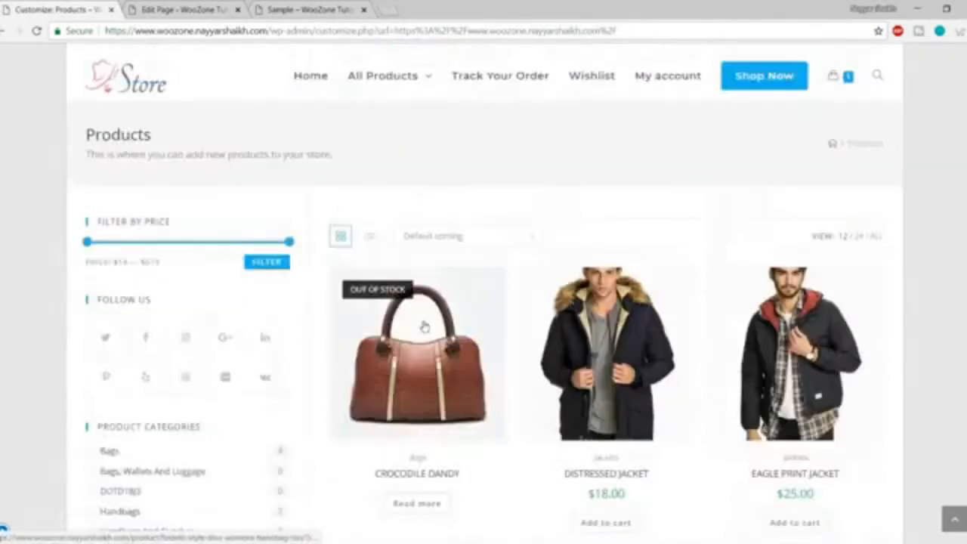
pyautogui.click(5, 532)
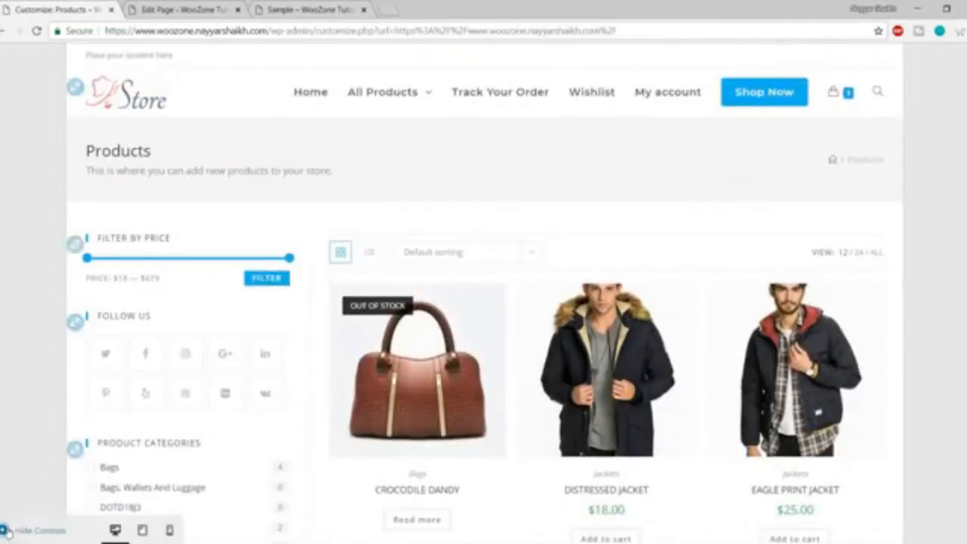
# Switch Layout Style to Separate and inspect the boxed sidebar widgets and product grid full width.
pyautogui.click(127, 172)
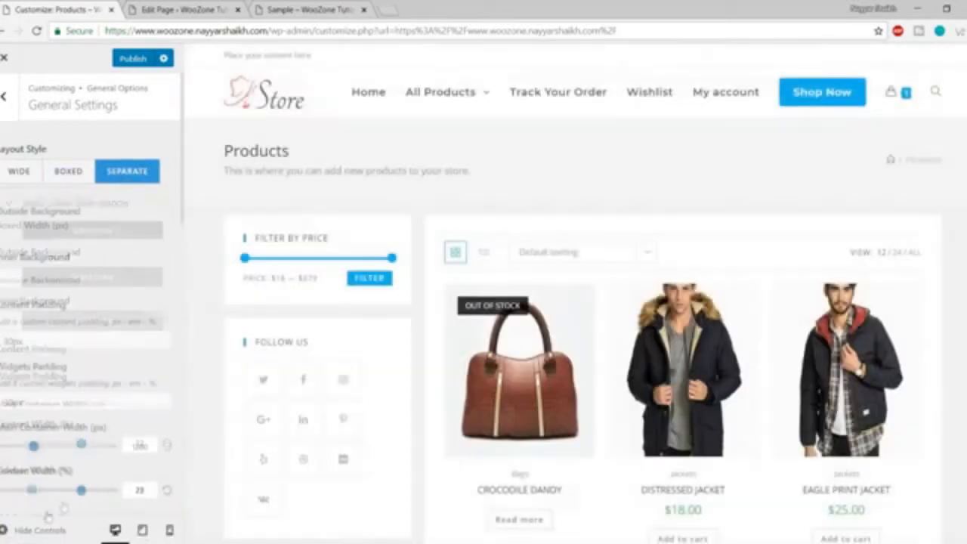
pyautogui.click(28, 529)
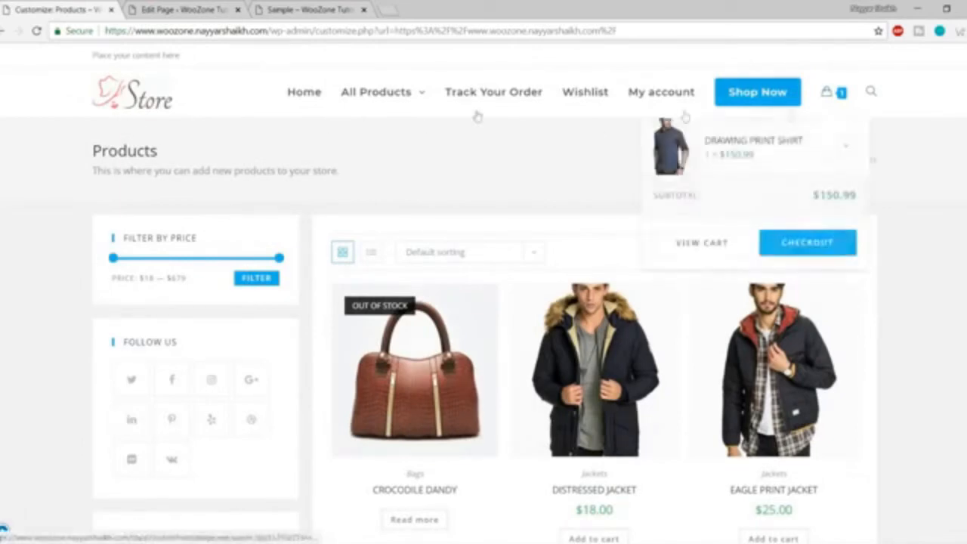
pyautogui.scroll(-3, 941, 240)
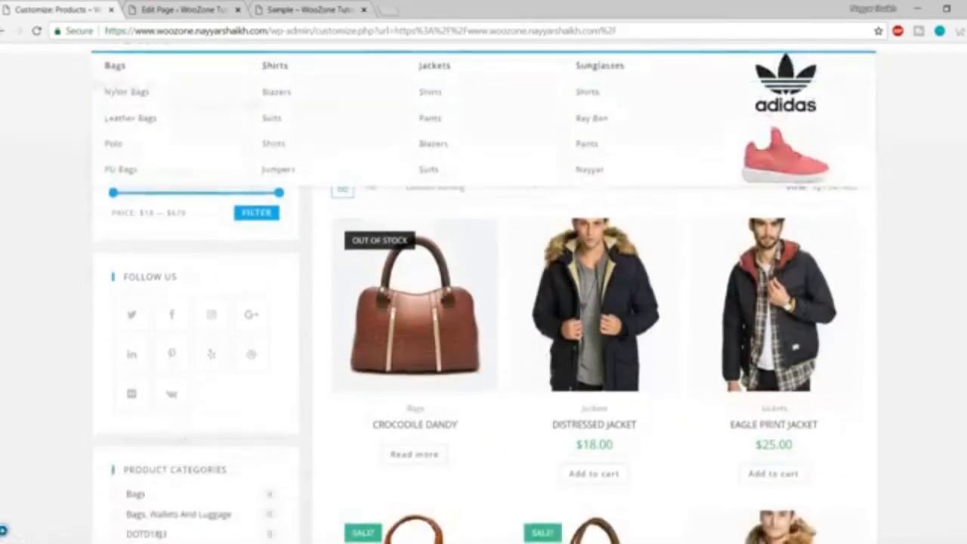
pyautogui.scroll(-10, 302, 261)
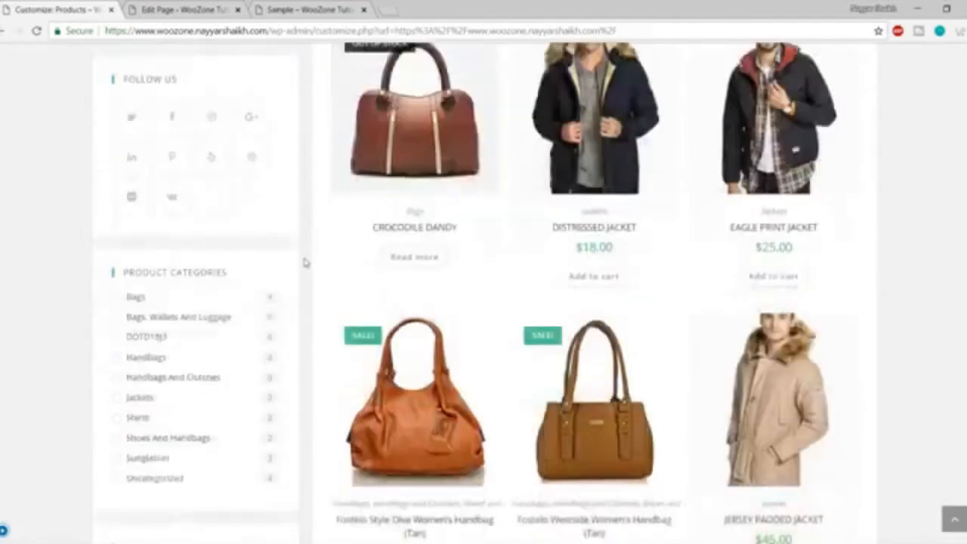
pyautogui.scroll(10, 309, 303)
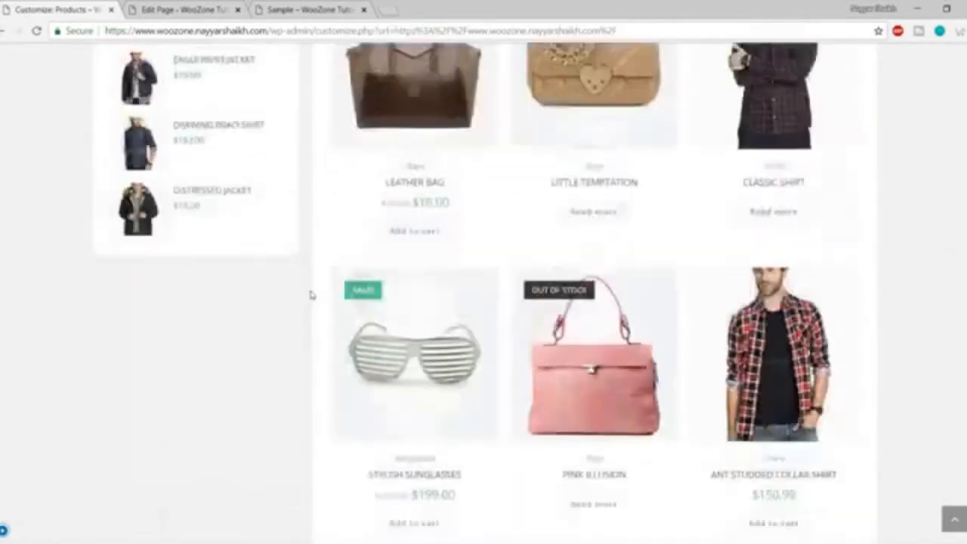
pyautogui.scroll(4, 308, 274)
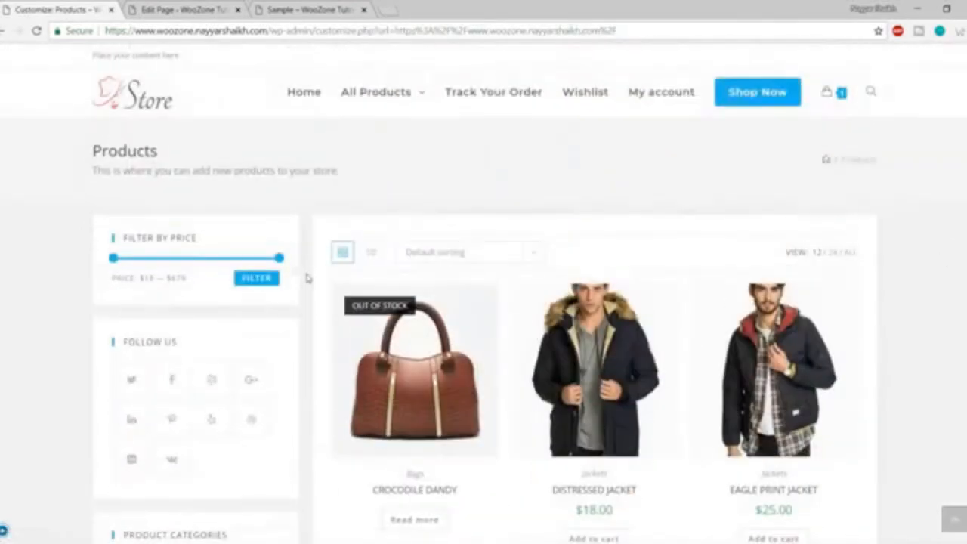
# Switch the layout style to Wide, then to Boxed.
pyautogui.click(4, 532)
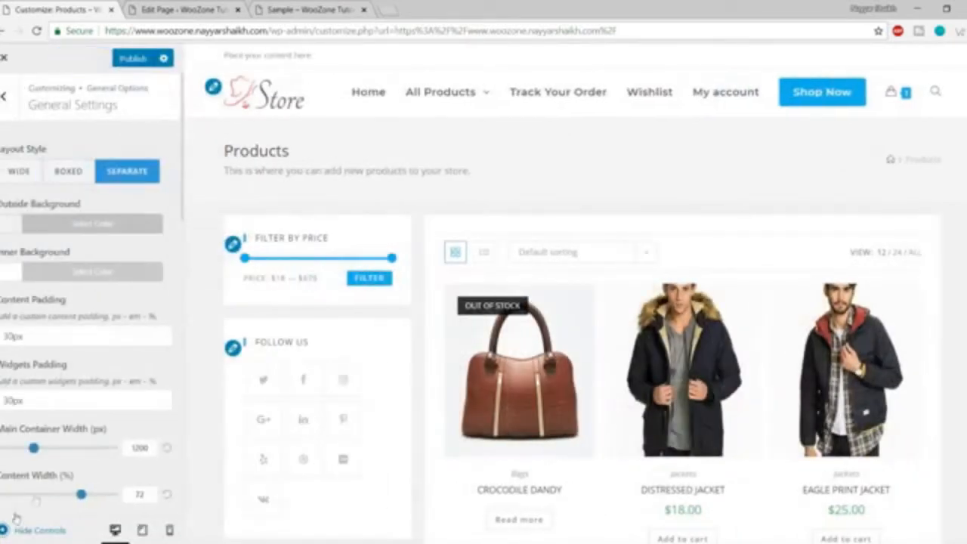
pyautogui.click(27, 174)
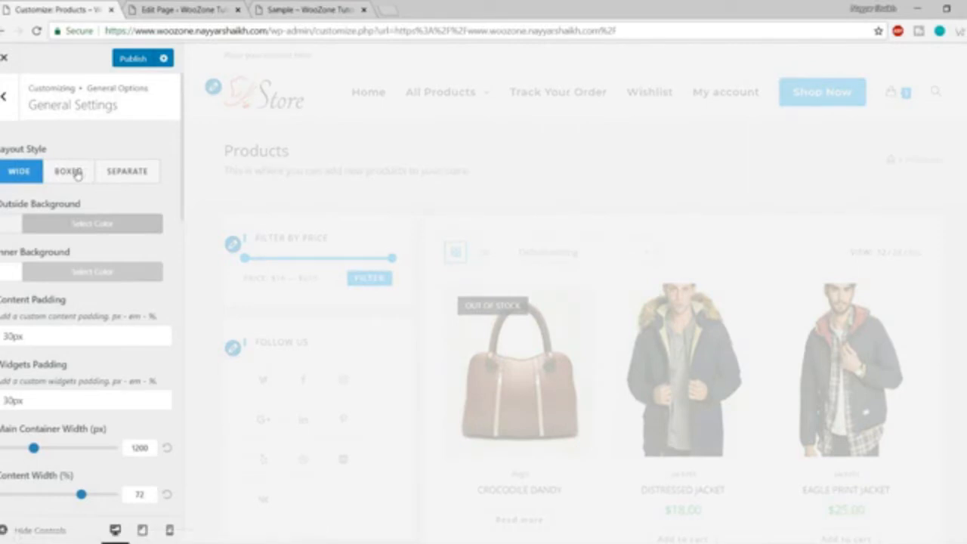
pyautogui.click(76, 179)
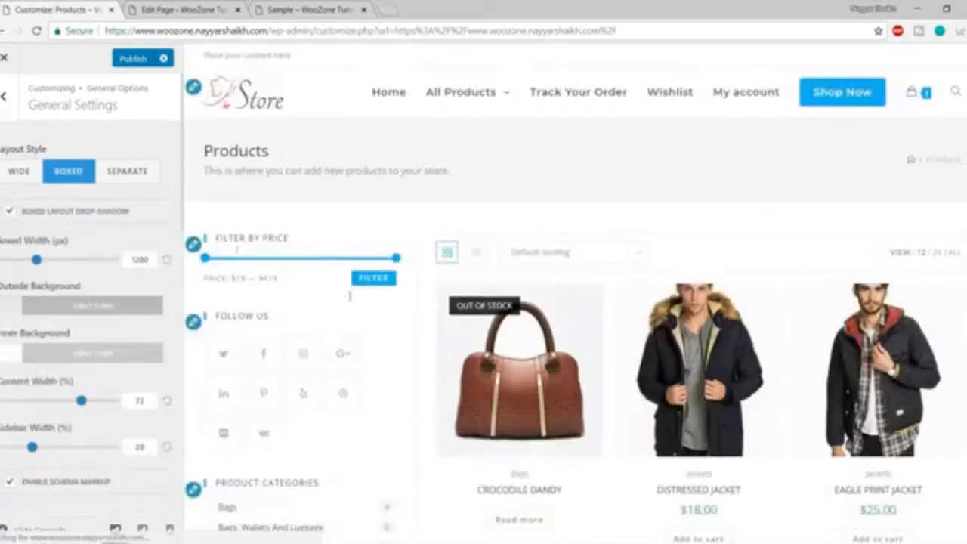
pyautogui.scroll(-5, 588, 299)
pyautogui.scroll(-3, 589, 302)
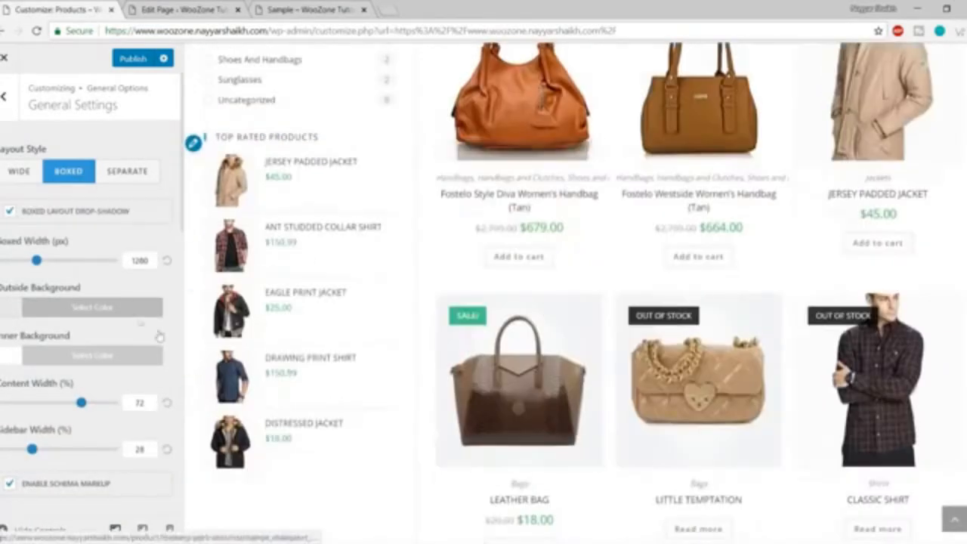
# Make the outside background blue (#1e73be) and the inner background red (#dd3333), then preview.
pyautogui.click(102, 316)
pyautogui.scroll(-1, 99, 325)
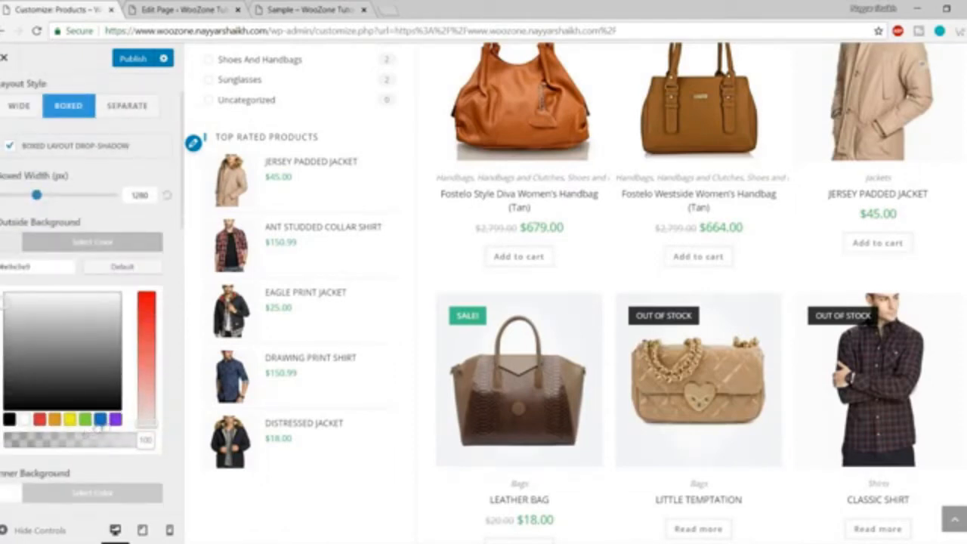
pyautogui.click(101, 420)
pyautogui.click(133, 248)
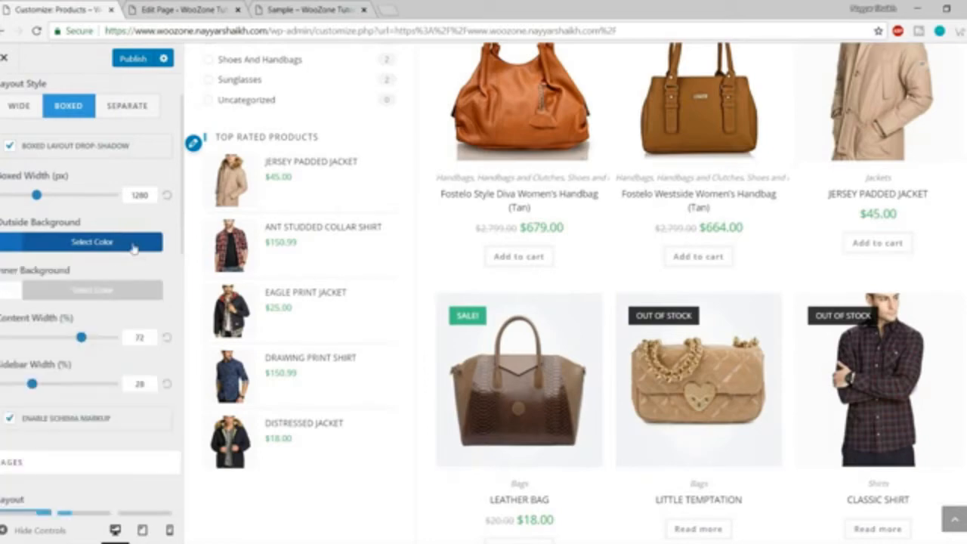
pyautogui.click(119, 292)
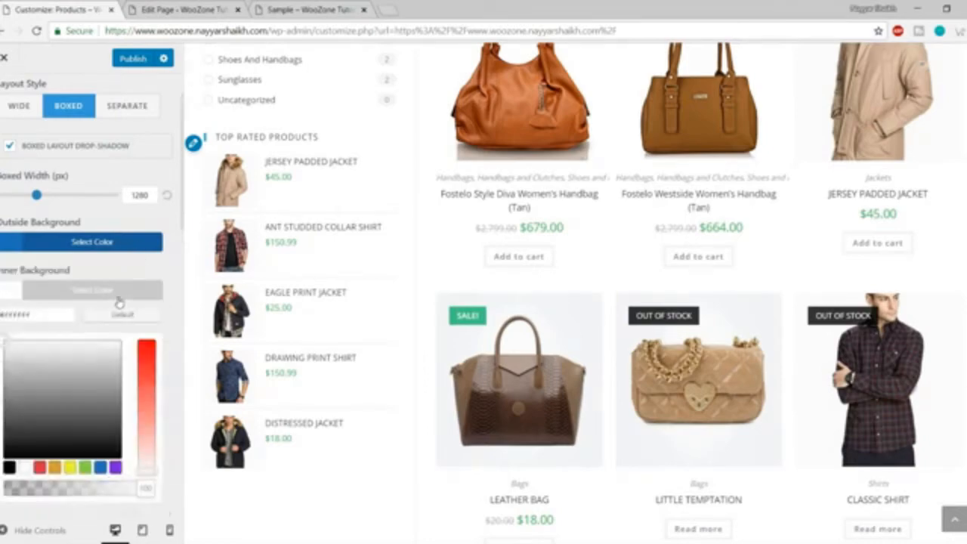
pyautogui.click(40, 467)
pyautogui.click(15, 531)
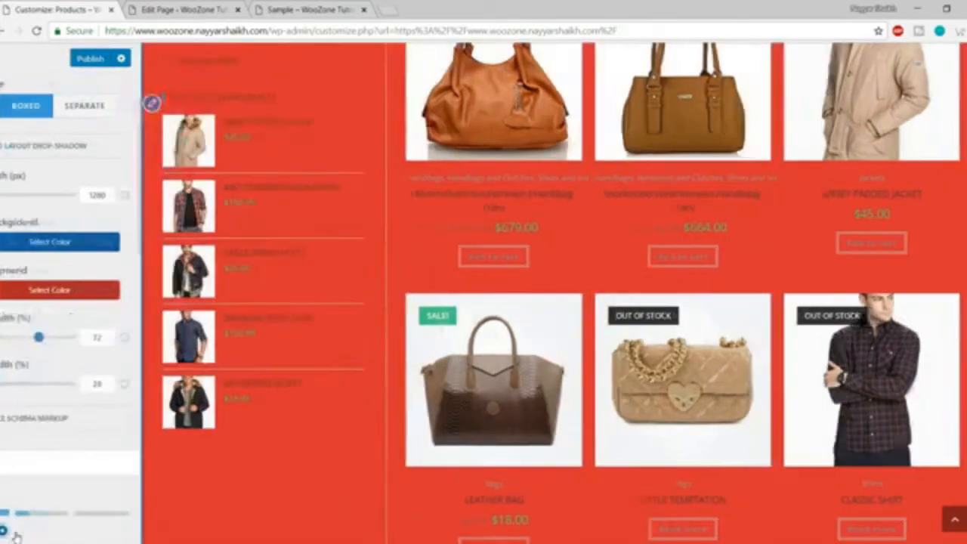
pyautogui.scroll(5, 7, 529)
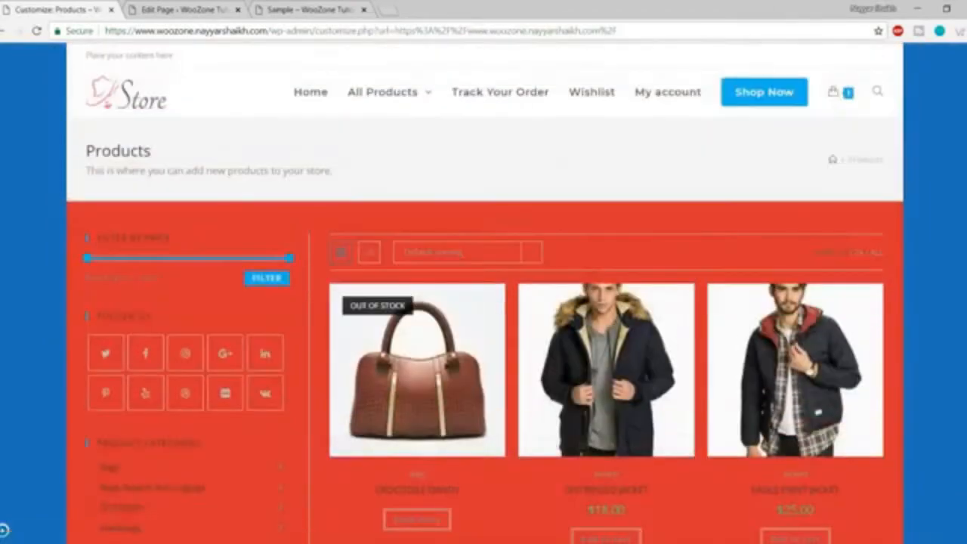
pyautogui.scroll(-13, 954, 236)
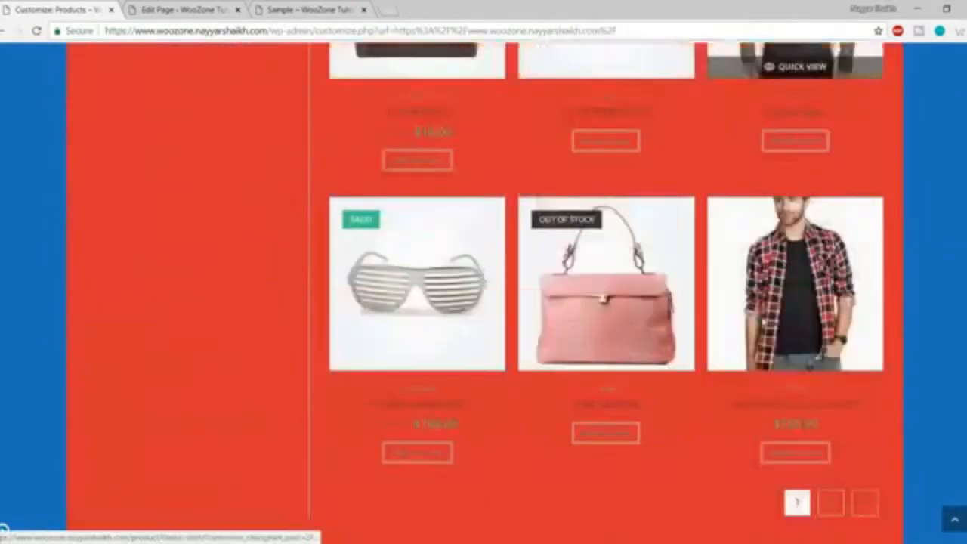
pyautogui.scroll(15, 911, 344)
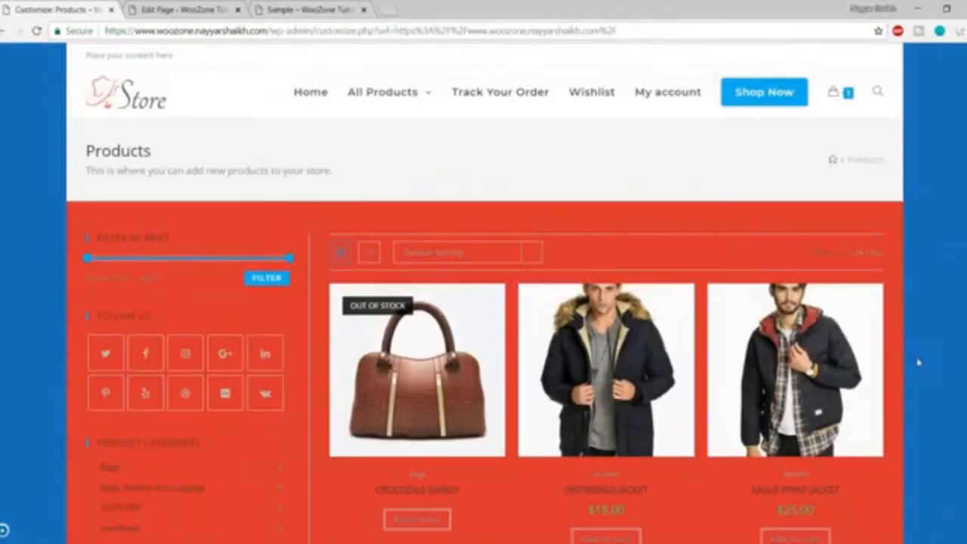
pyautogui.click(3, 532)
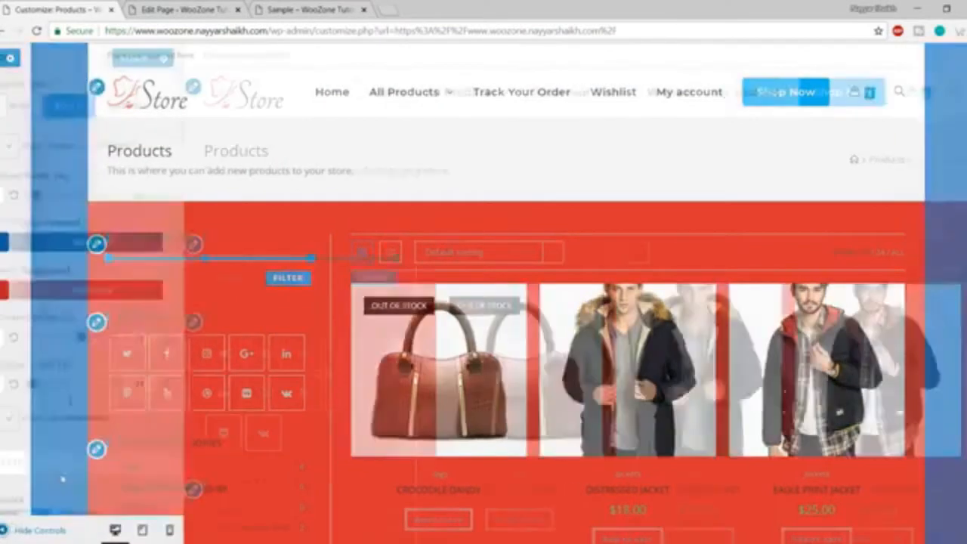
# Reset the outside and inner backgrounds to defaults and check the white store preview.
pyautogui.click(99, 253)
pyautogui.click(116, 267)
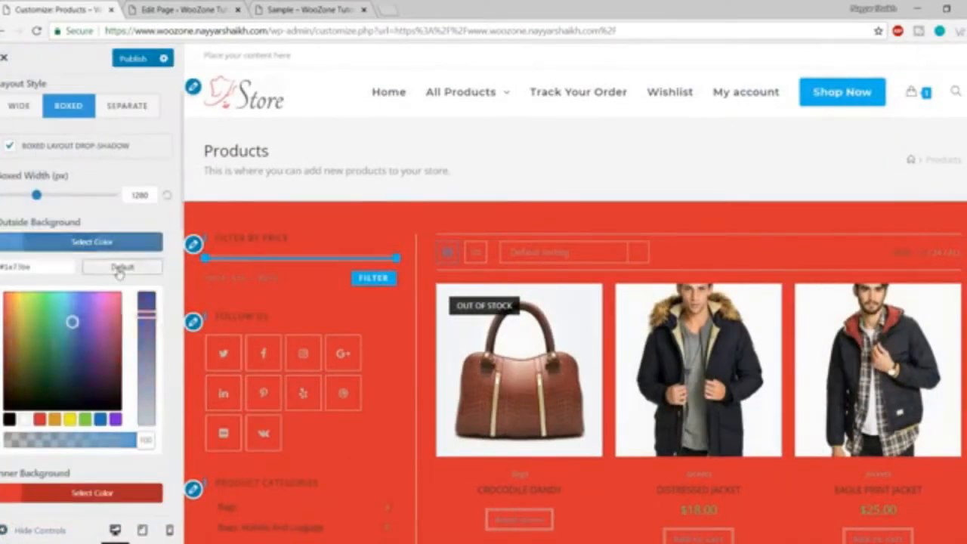
pyautogui.click(115, 251)
pyautogui.click(114, 298)
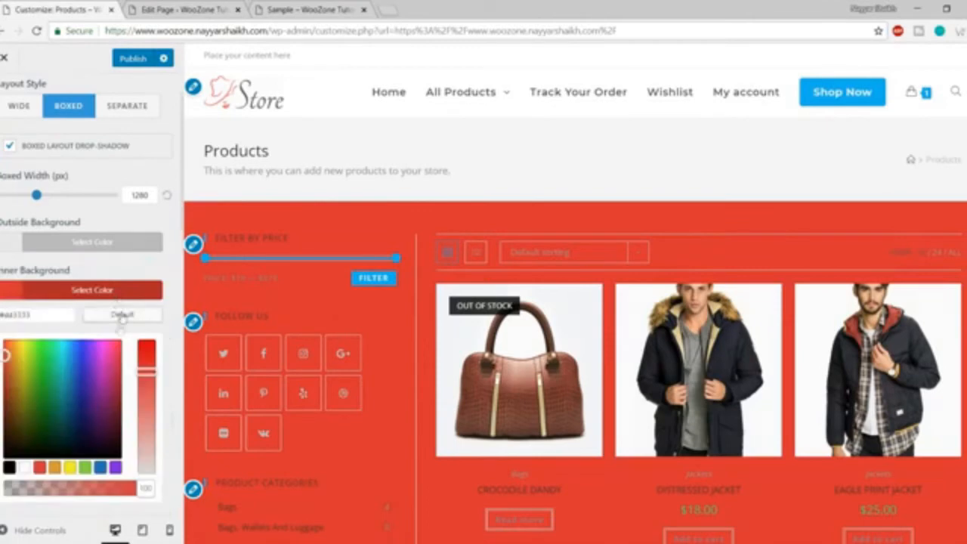
pyautogui.click(122, 316)
pyautogui.scroll(-3, 140, 340)
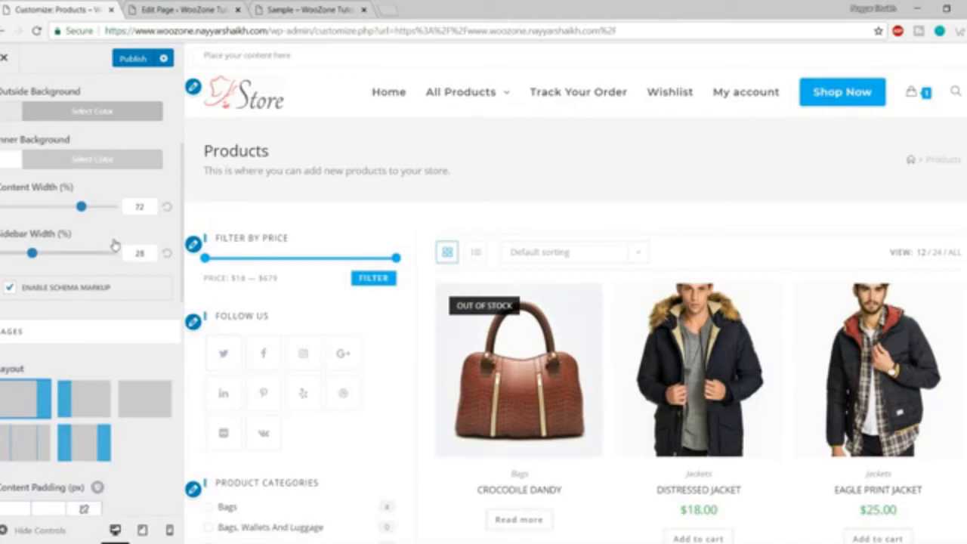
pyautogui.click(17, 534)
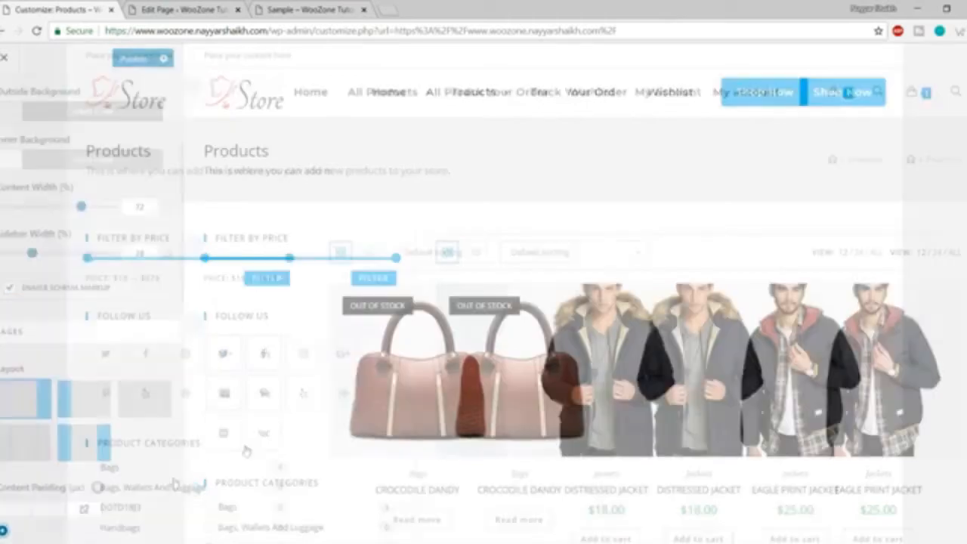
pyautogui.scroll(-2, 250, 352)
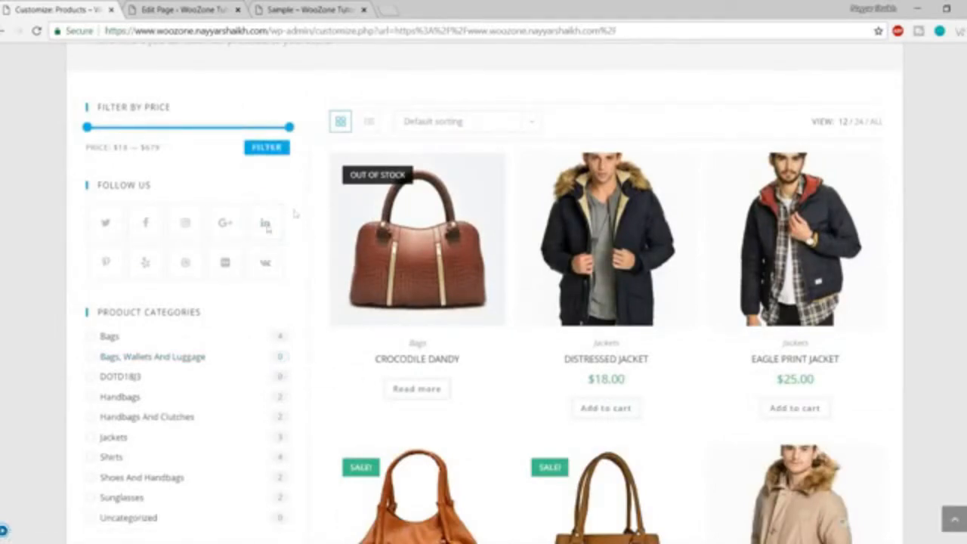
pyautogui.click(4, 532)
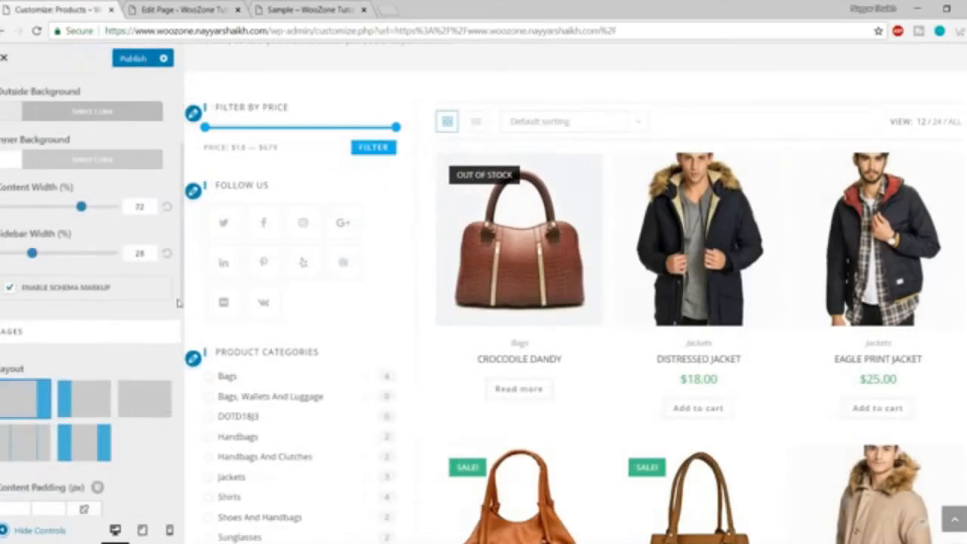
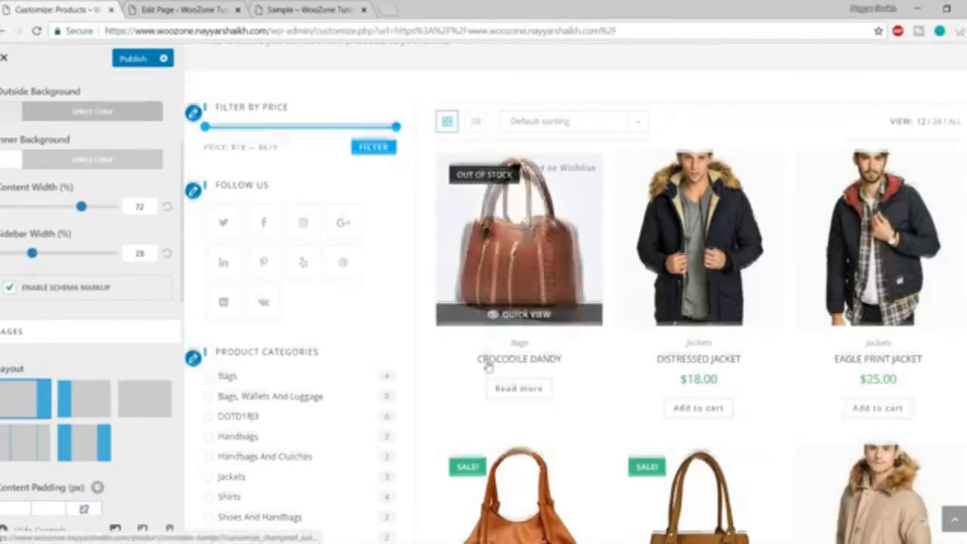
# Narrow the shop sidebar width to 19% and set content width to 80%.
pyautogui.scroll(2, 464, 345)
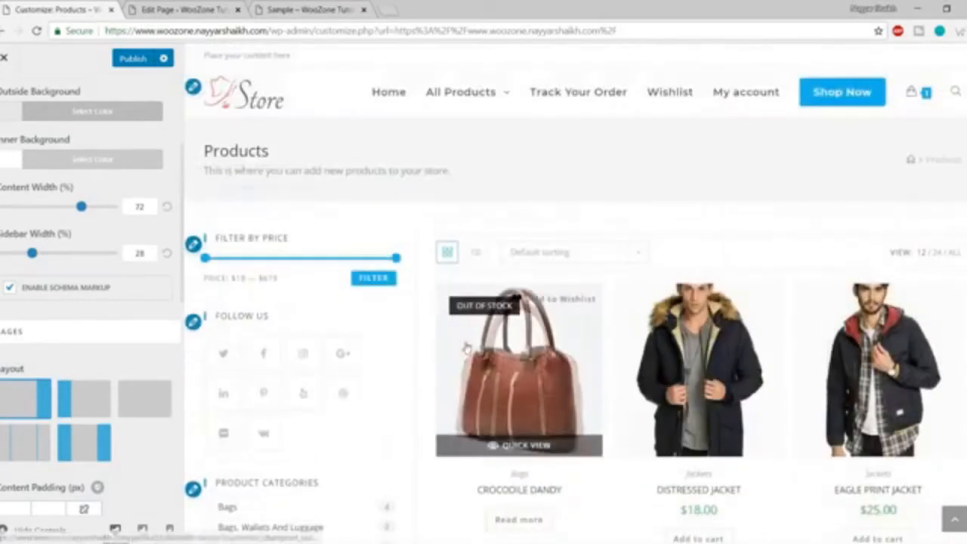
pyautogui.scroll(-1, 899, 370)
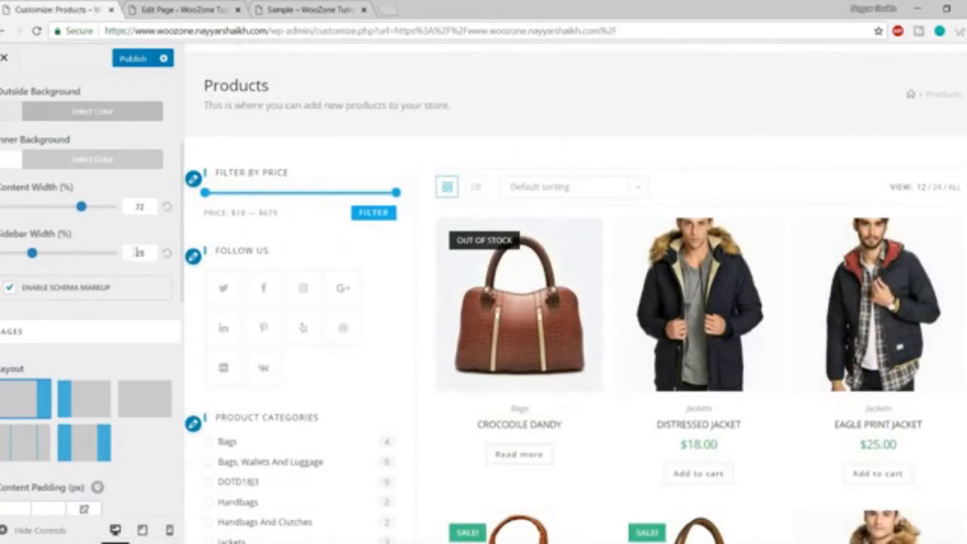
pyautogui.doubleClick(155, 253)
pyautogui.click(84, 272)
pyautogui.moveTo(32, 261)
pyautogui.mouseDown()
pyautogui.moveTo(3, 263)
pyautogui.moveTo(23, 259)
pyautogui.mouseUp()
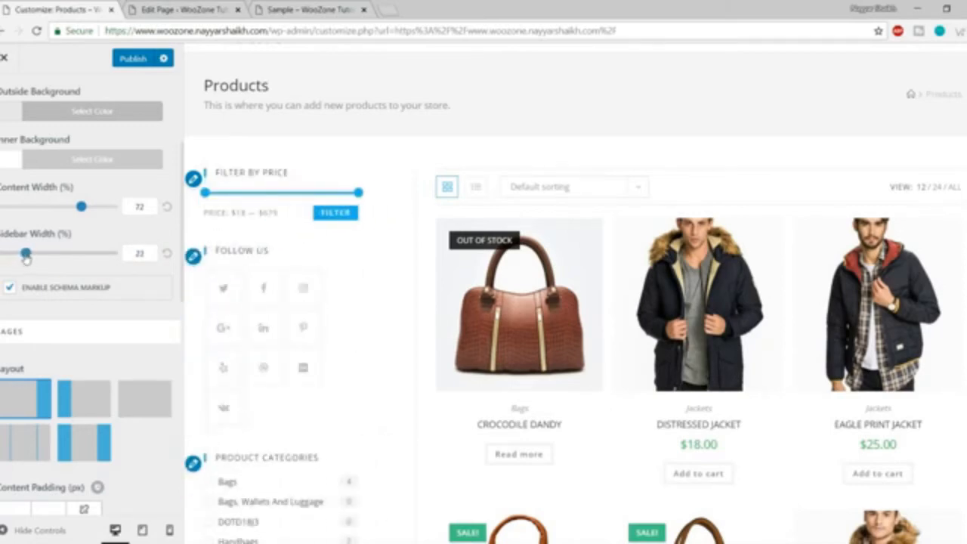
pyautogui.click(140, 206)
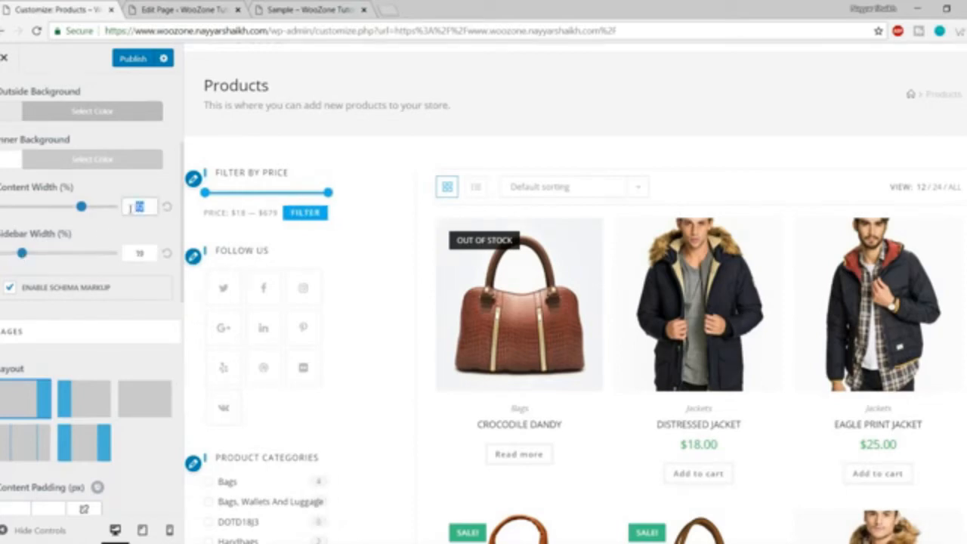
pyautogui.write('80')
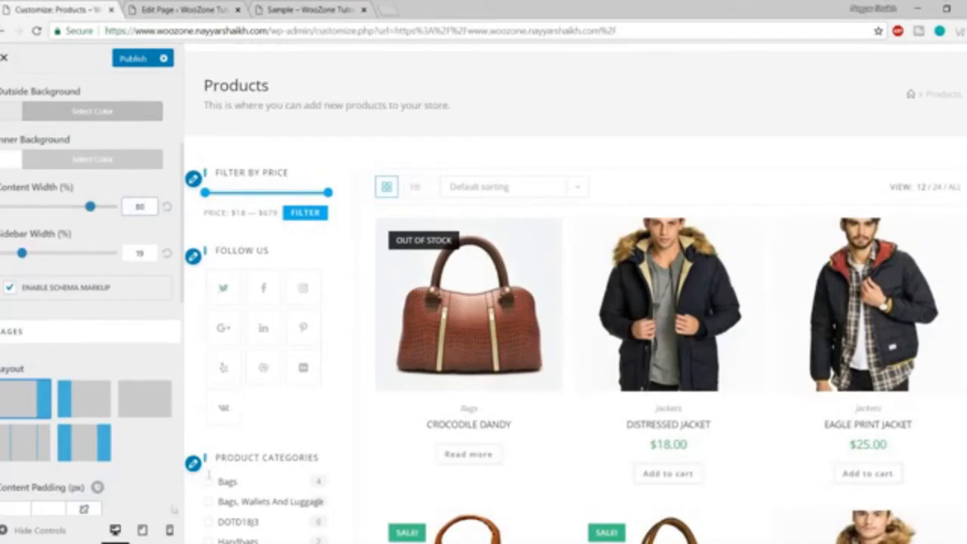
# Hide the Customizer controls to preview the wider product grid, then show them again.
pyautogui.click(30, 530)
pyautogui.scroll(-2, 389, 403)
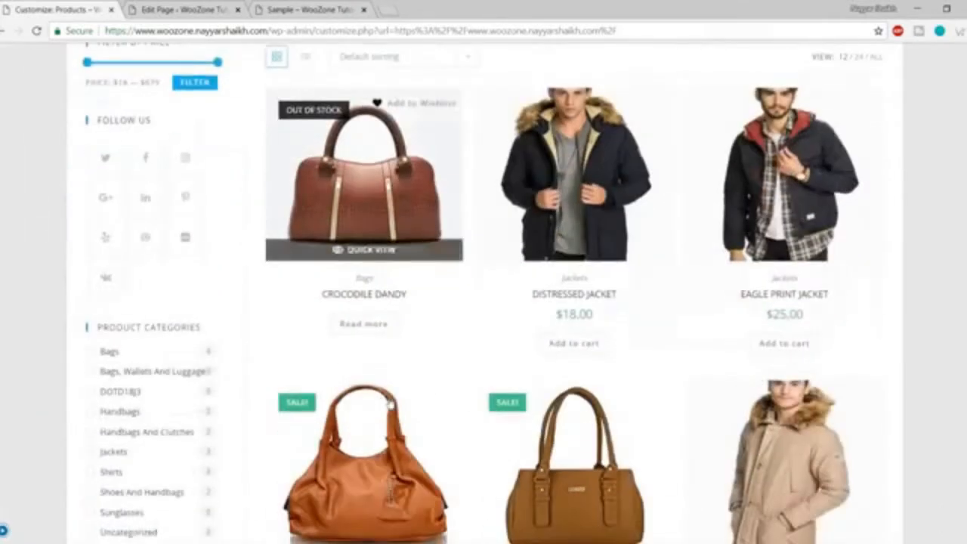
pyautogui.scroll(2, 201, 179)
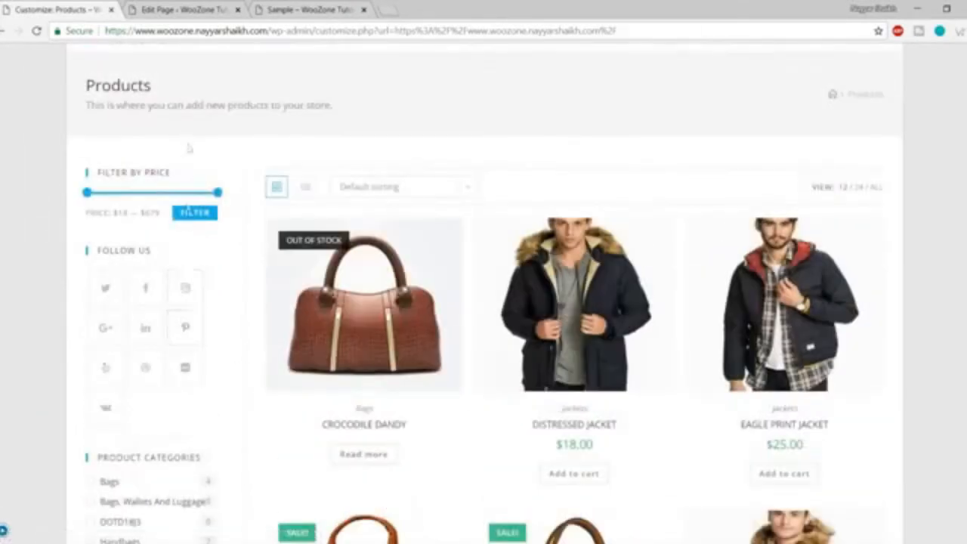
pyautogui.scroll(-6, 181, 309)
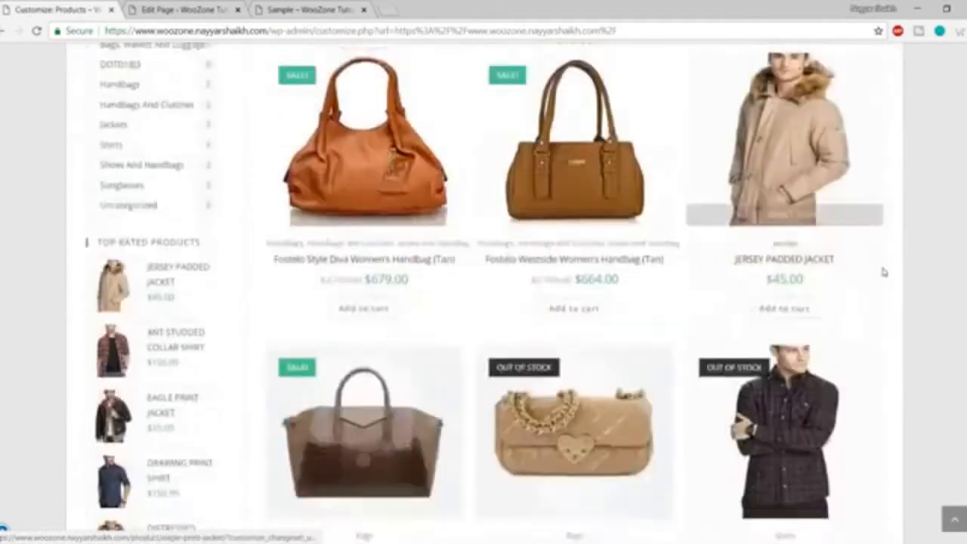
pyautogui.scroll(-10, 884, 272)
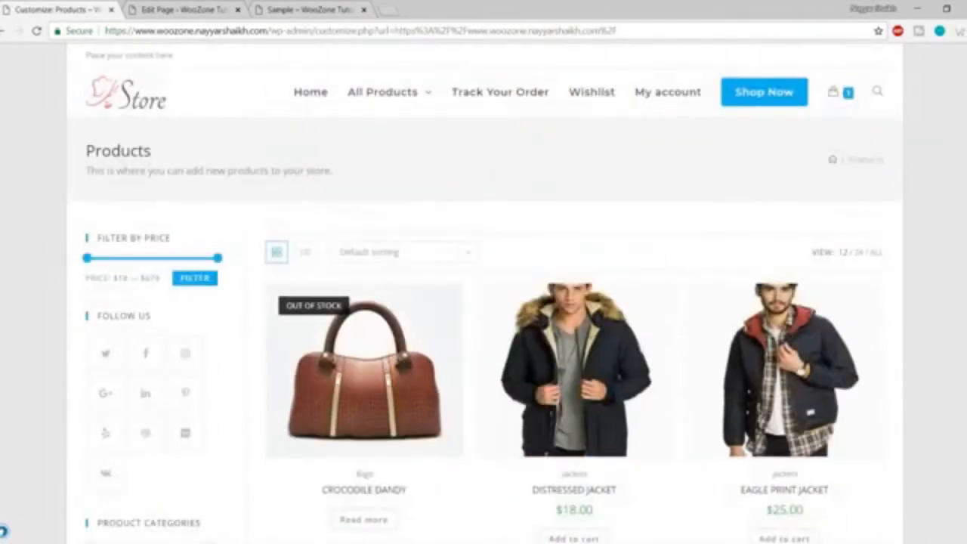
pyautogui.click(4, 529)
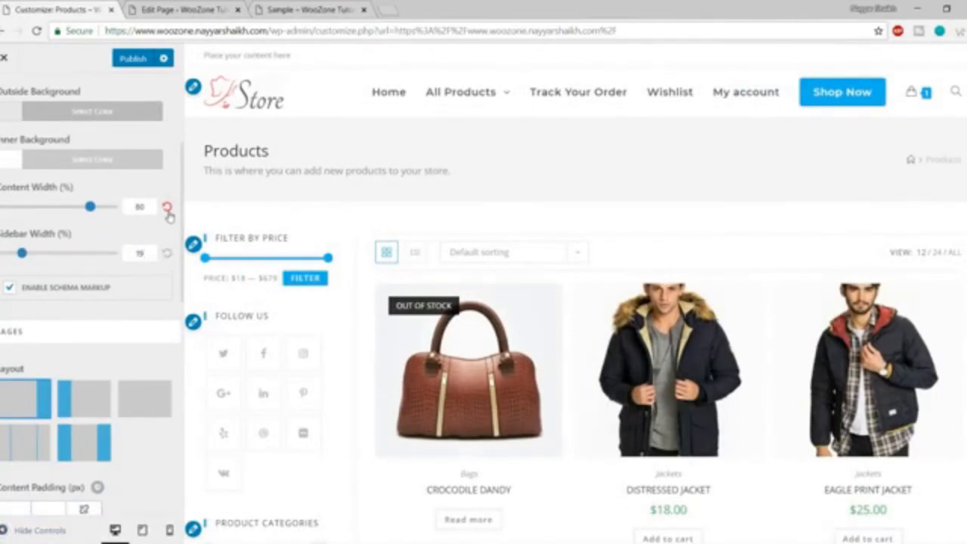
# Reset content and sidebar widths to 72% and 28%, then return to General Options.
pyautogui.click(166, 252)
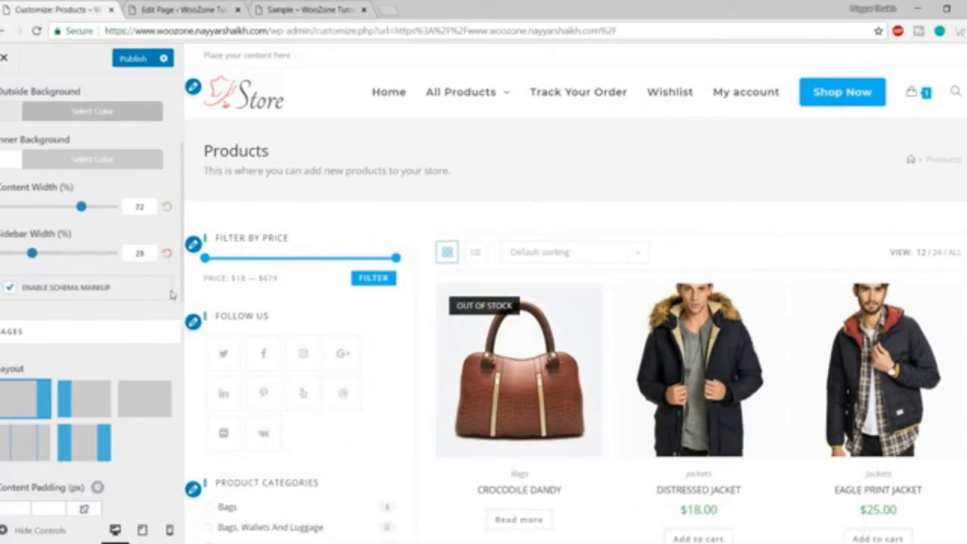
pyautogui.scroll(-3, 173, 306)
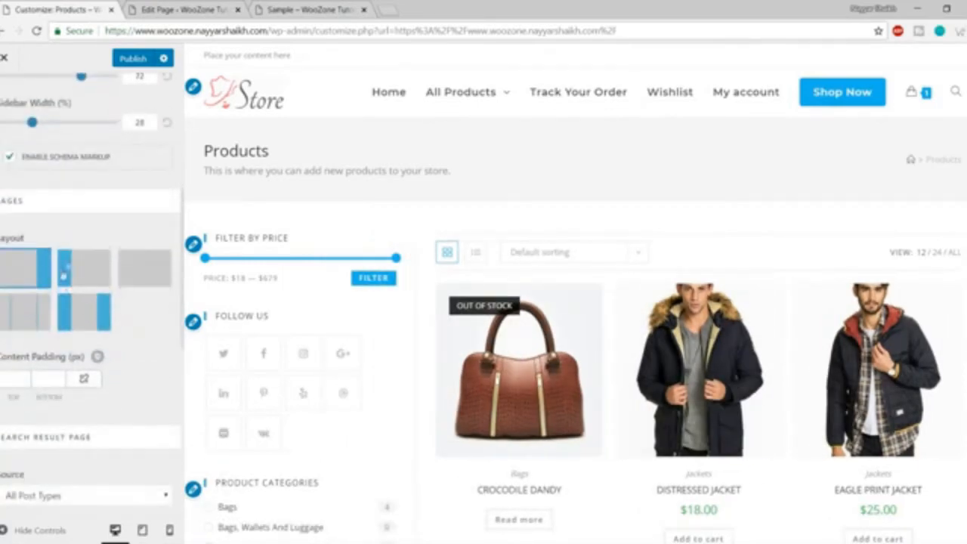
pyautogui.scroll(-3, 105, 271)
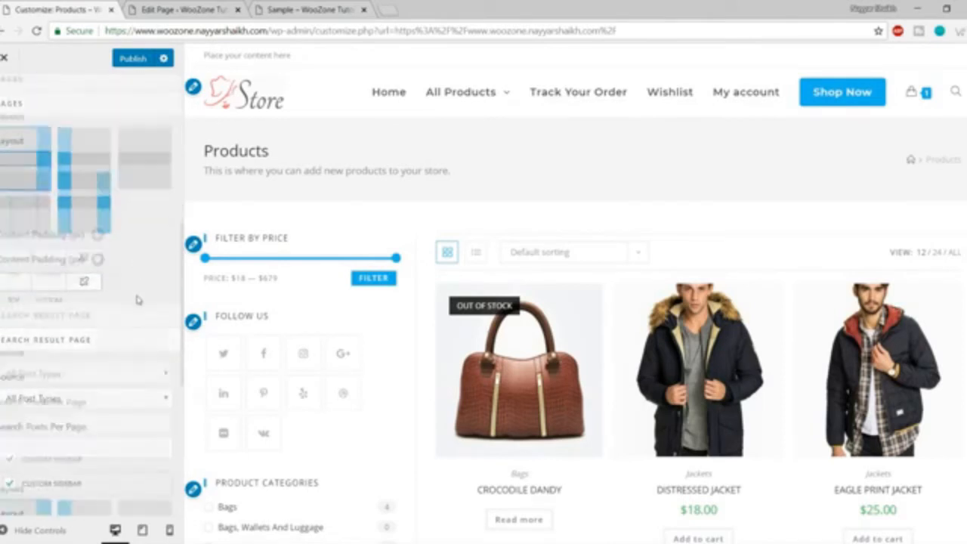
pyautogui.scroll(-8, 145, 289)
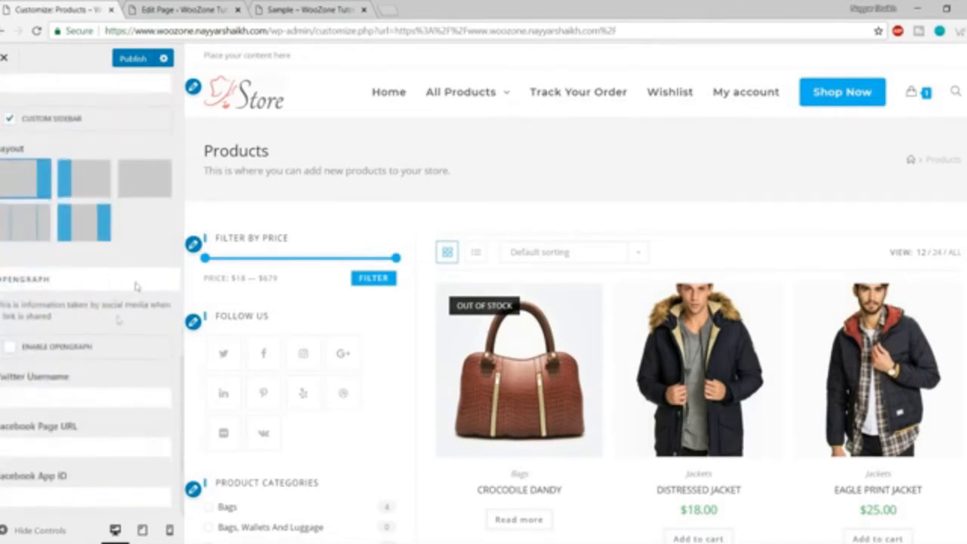
pyautogui.scroll(15, 125, 309)
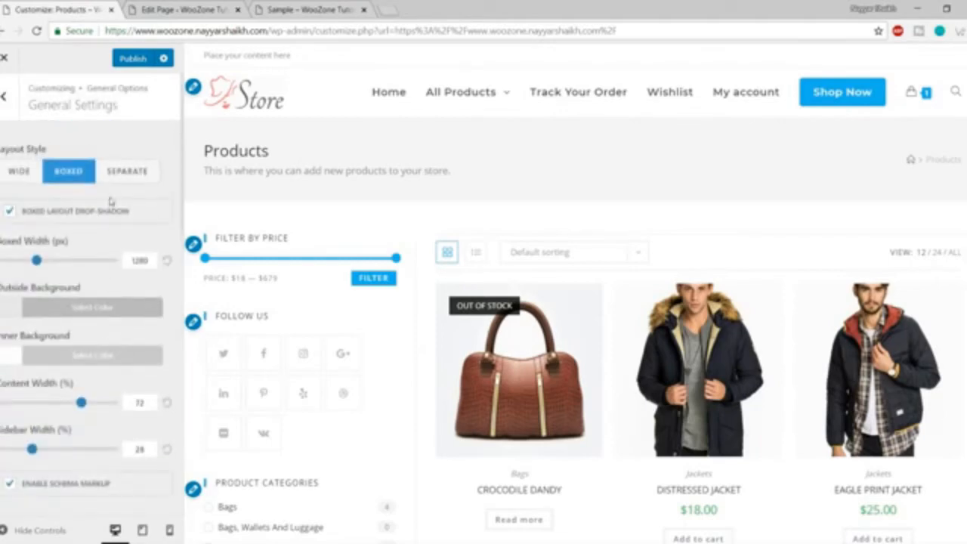
pyautogui.click(6, 113)
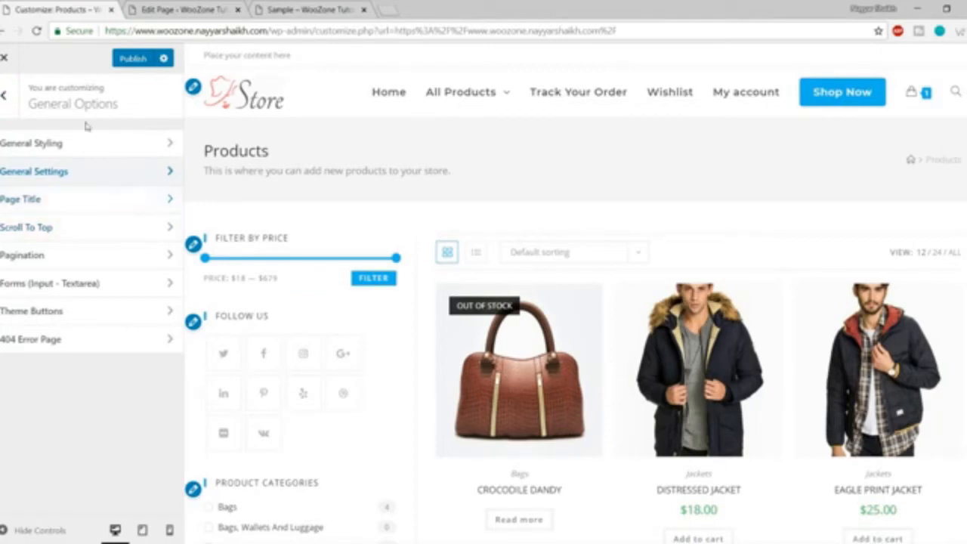
# Review Page Title settings, keeping visibility on all devices and the H1 heading tag.
pyautogui.click(69, 202)
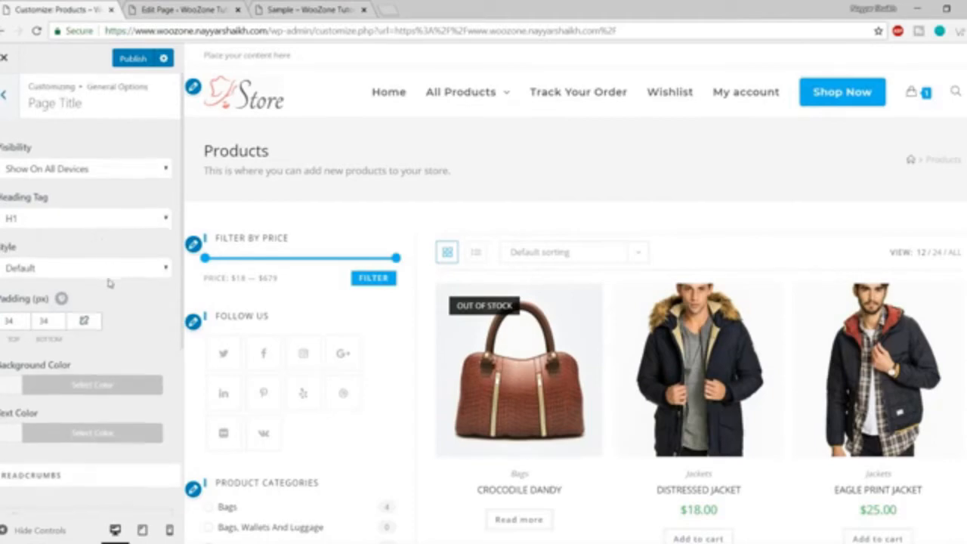
pyautogui.scroll(-5, 108, 287)
pyautogui.scroll(5, 109, 302)
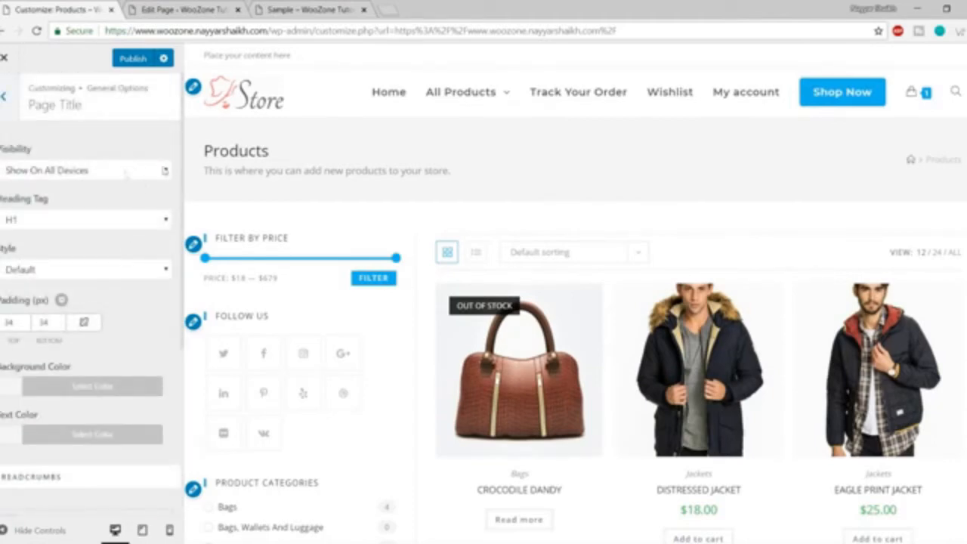
pyautogui.click(89, 172)
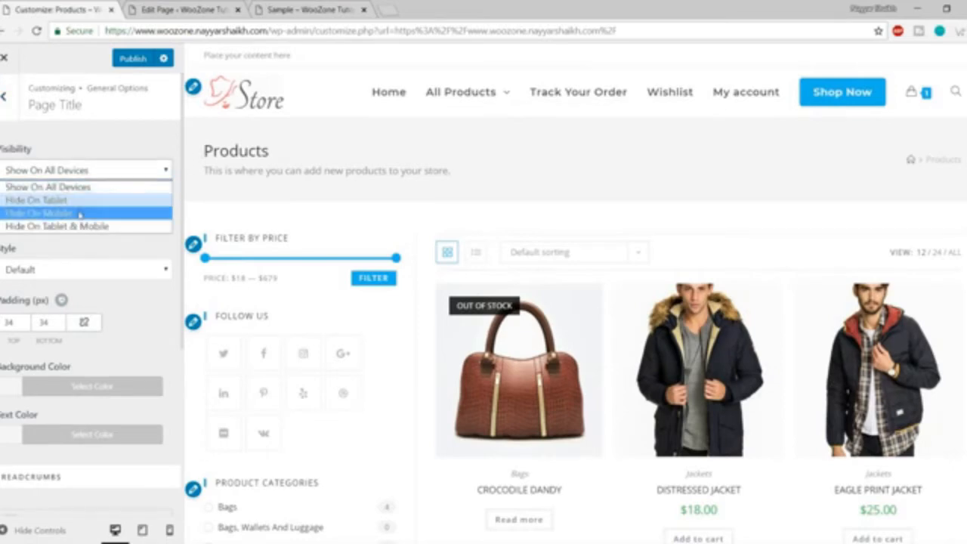
pyautogui.click(106, 164)
pyautogui.click(70, 220)
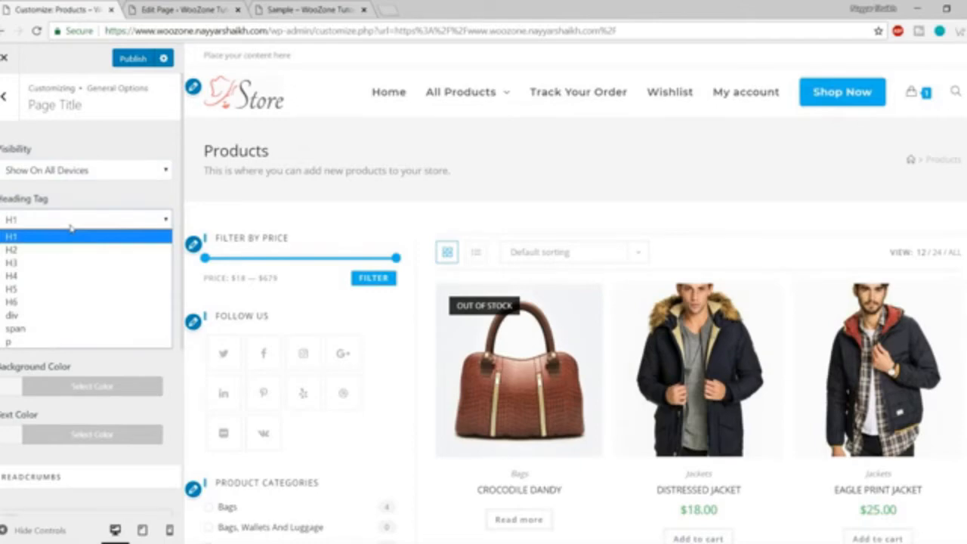
pyautogui.click(70, 225)
pyautogui.scroll(-5, 109, 289)
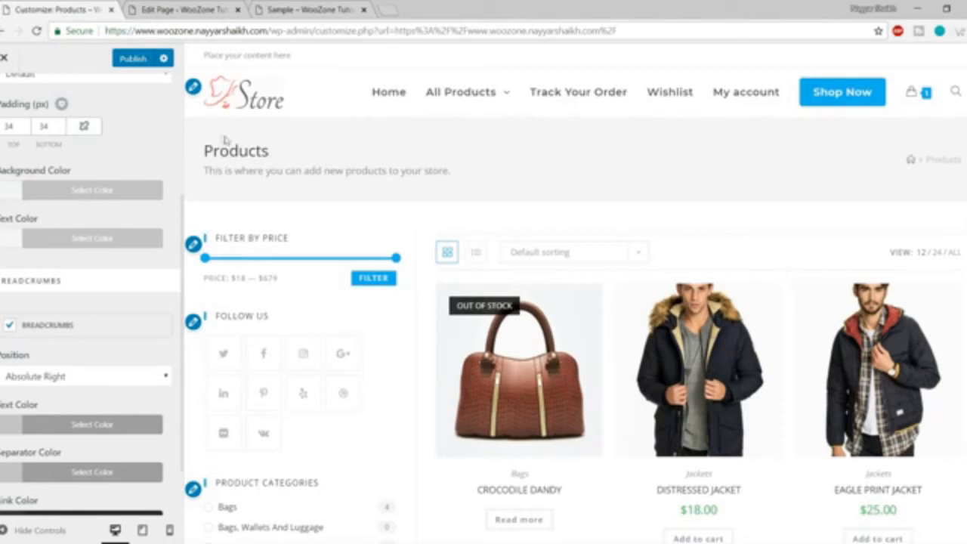
# Make the page title background black and the Products heading text white.
pyautogui.moveTo(204, 145); pyautogui.dragTo(678, 170)
pyautogui.click(835, 170)
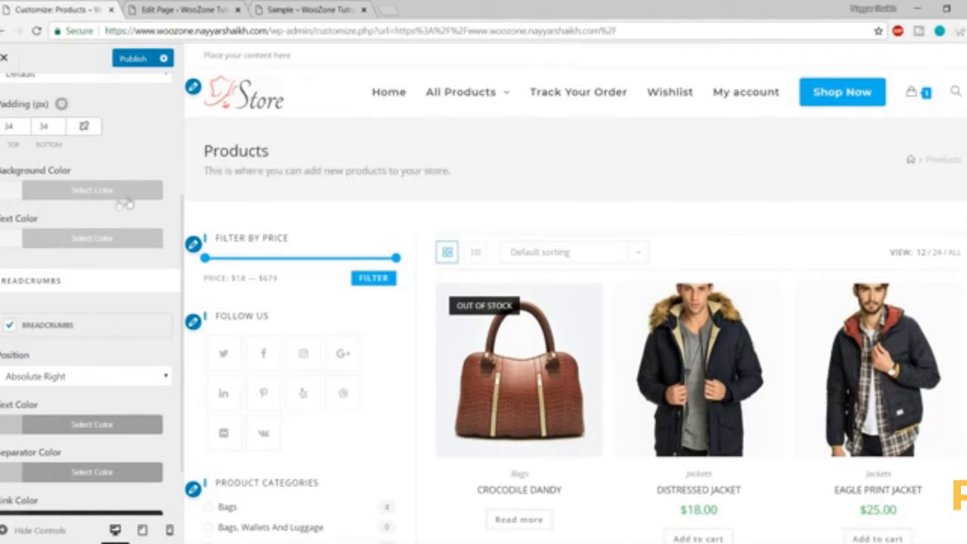
pyautogui.click(119, 195)
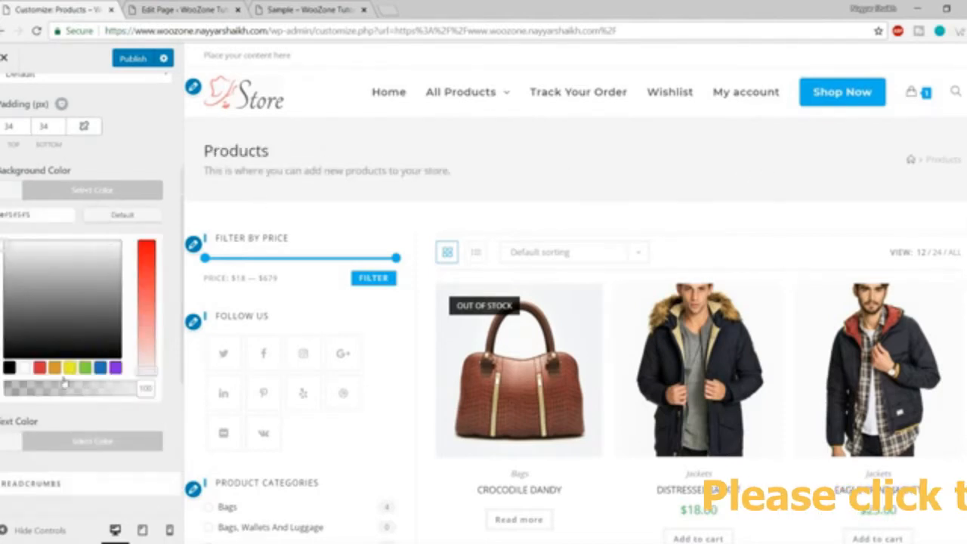
pyautogui.click(9, 367)
pyautogui.click(154, 194)
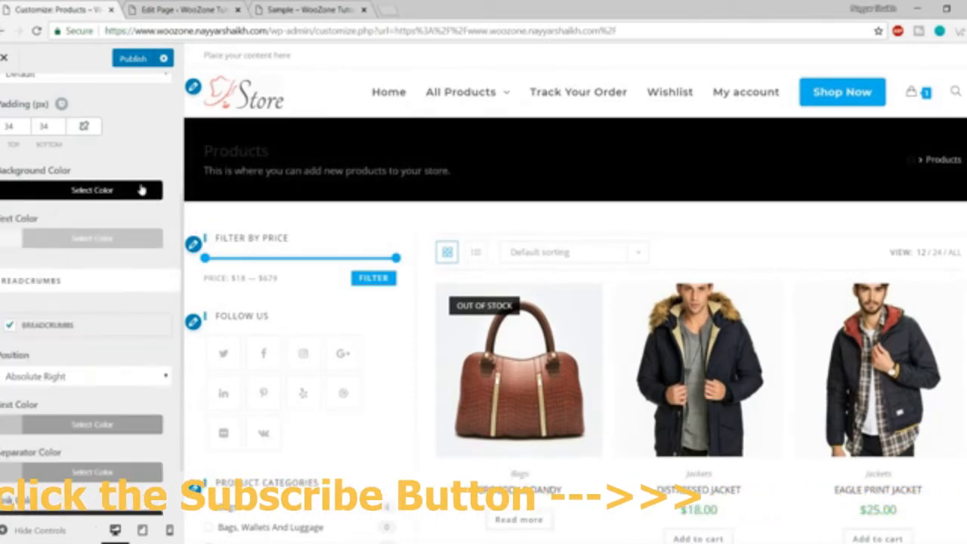
pyautogui.click(83, 239)
pyautogui.click(23, 415)
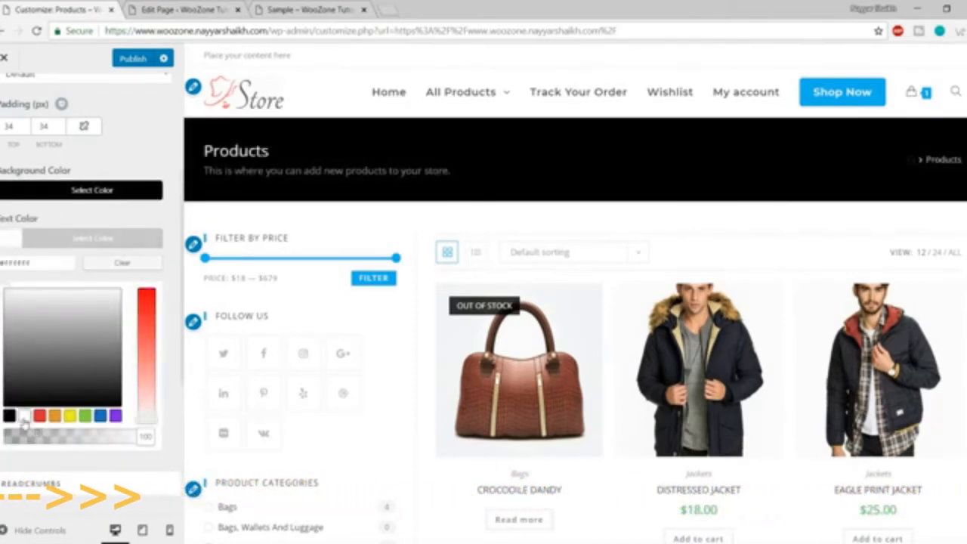
pyautogui.click(136, 239)
# Preview the restyled page title full width, then return to General Options.
pyautogui.click(6, 529)
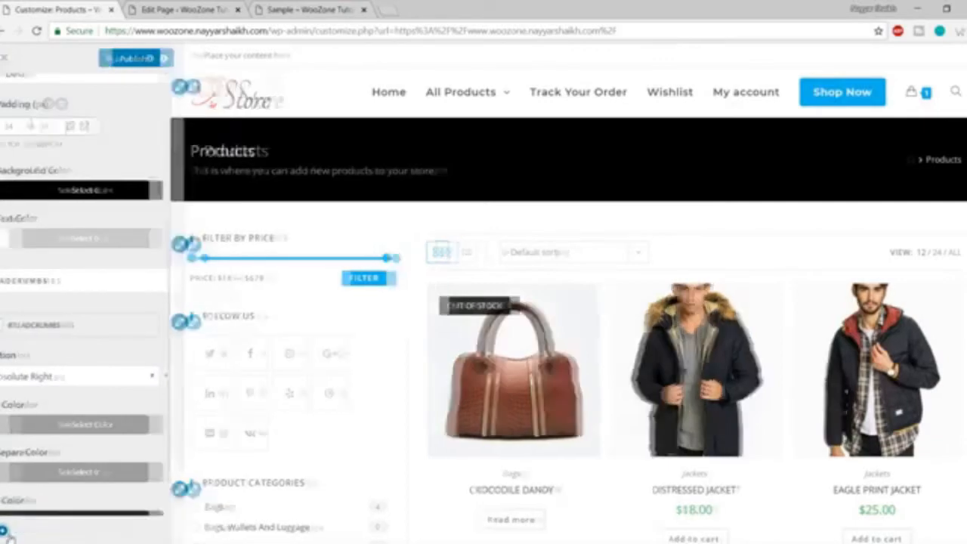
pyautogui.scroll(-5, 609, 443)
pyautogui.scroll(6, 610, 375)
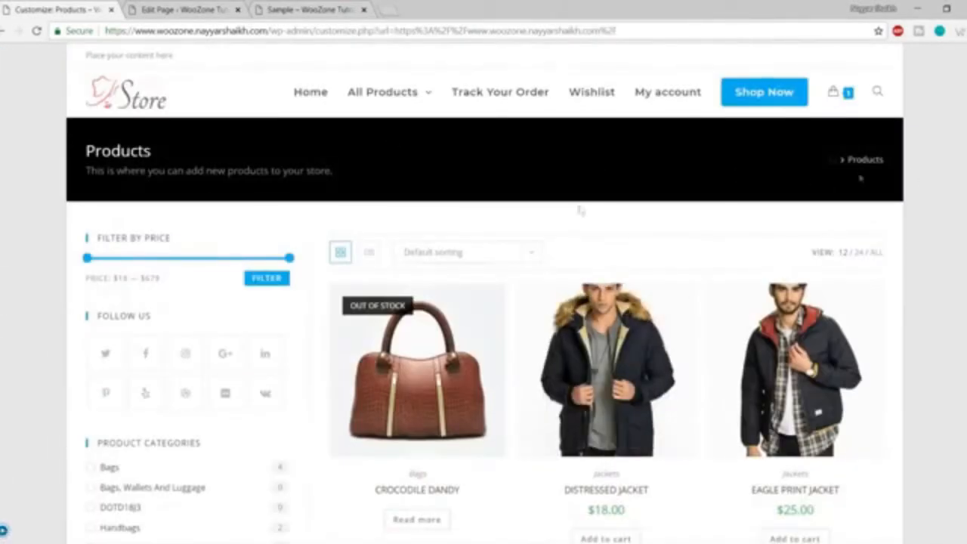
pyautogui.click(4, 531)
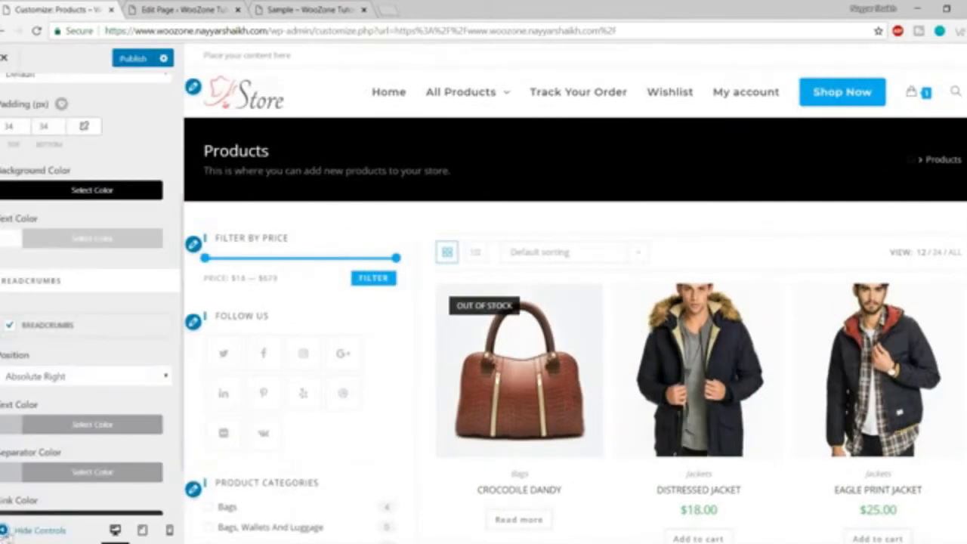
pyautogui.scroll(-2, 92, 425)
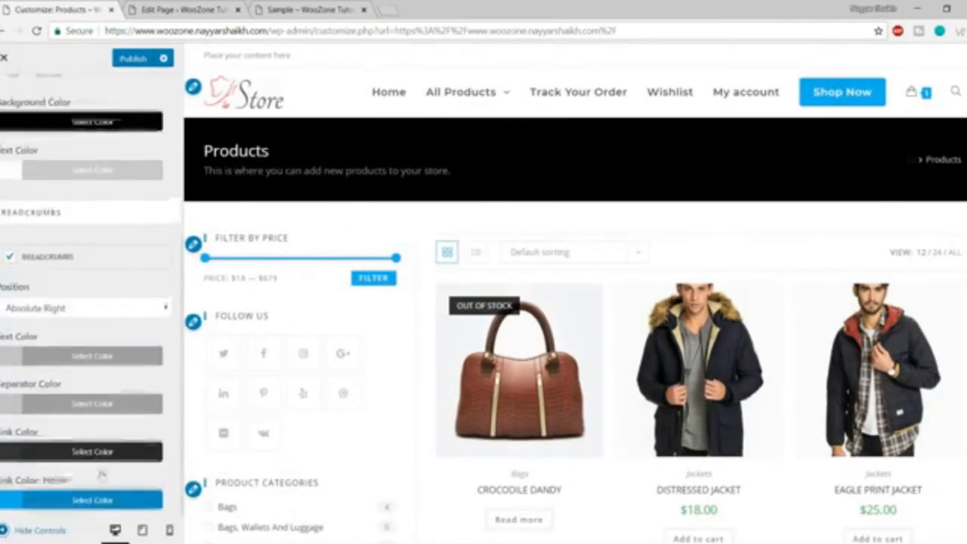
pyautogui.scroll(5, 102, 452)
pyautogui.click(15, 530)
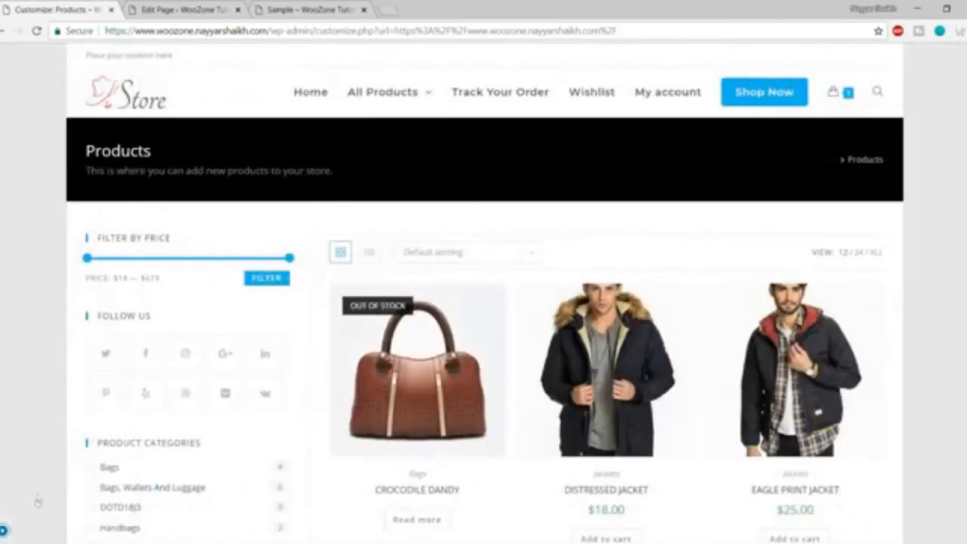
pyautogui.click(9, 530)
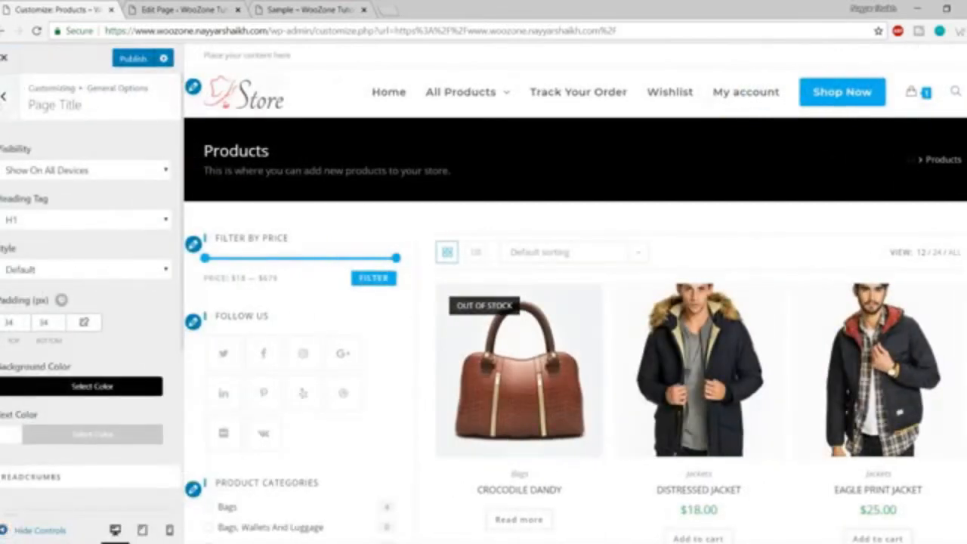
pyautogui.click(8, 94)
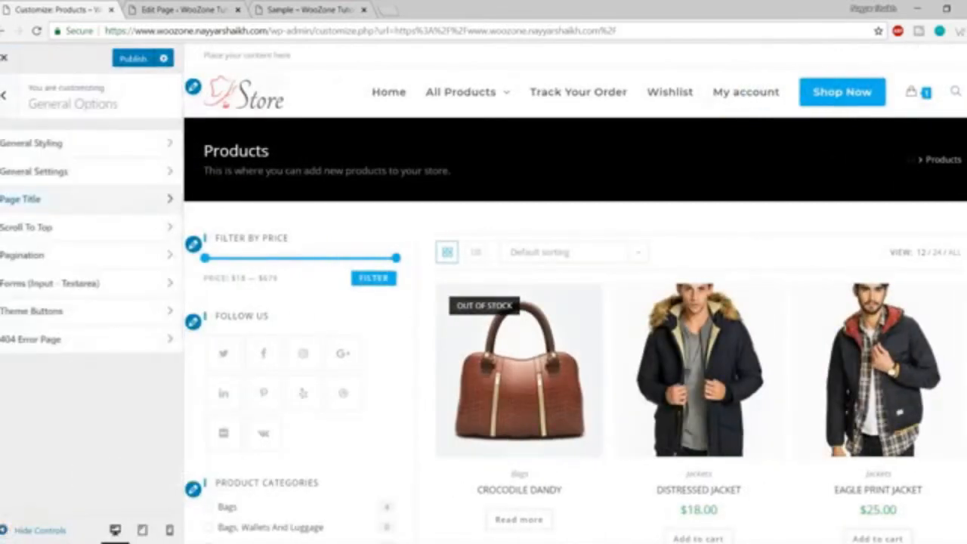
# Test the scroll-to-top button in Scroll To Top settings and choose the bolder chevron icon.
pyautogui.click(60, 236)
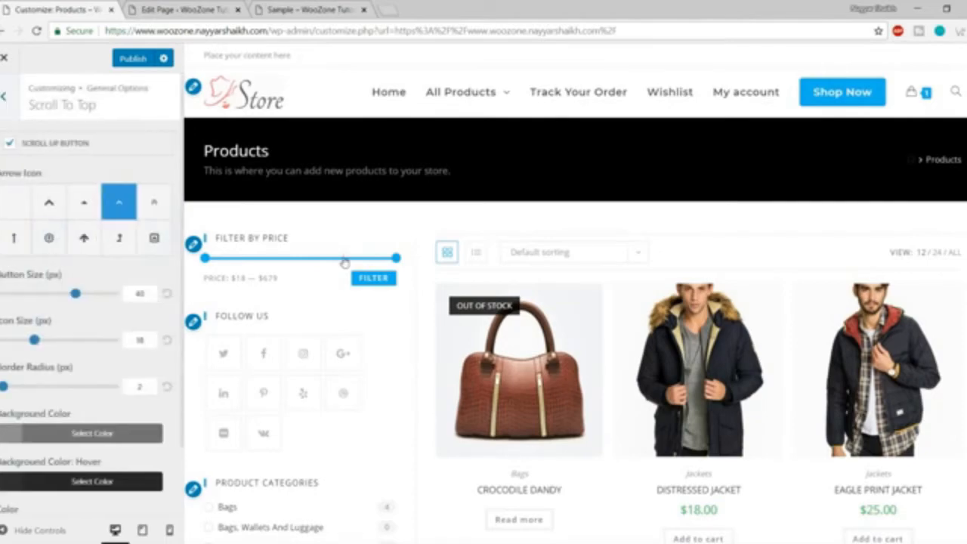
pyautogui.scroll(-5, 466, 283)
pyautogui.scroll(-4, 466, 283)
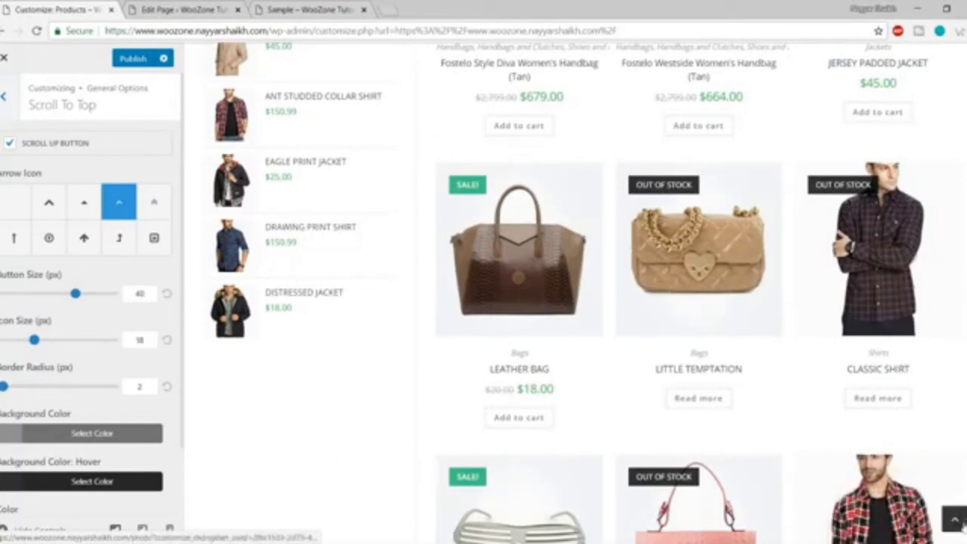
pyautogui.click(953, 522)
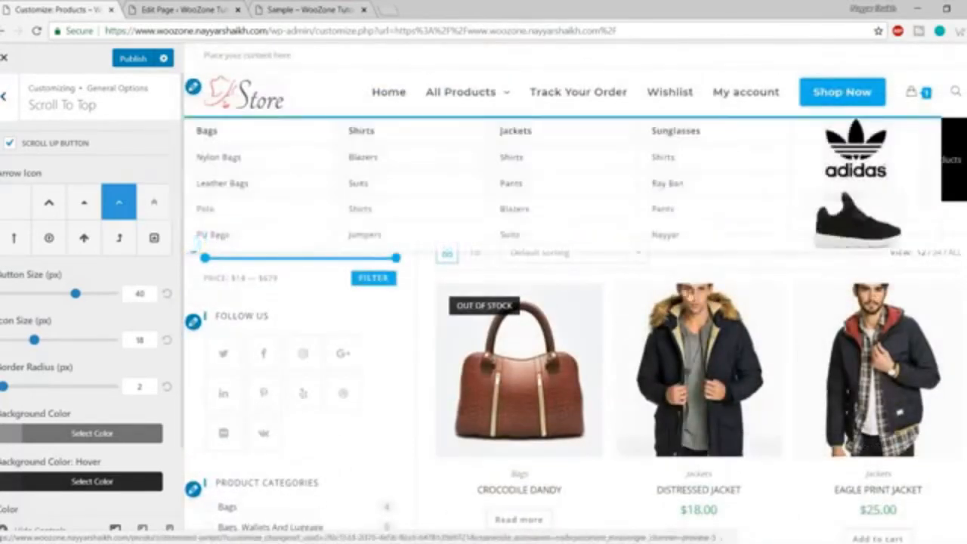
pyautogui.scroll(-4, 840, 393)
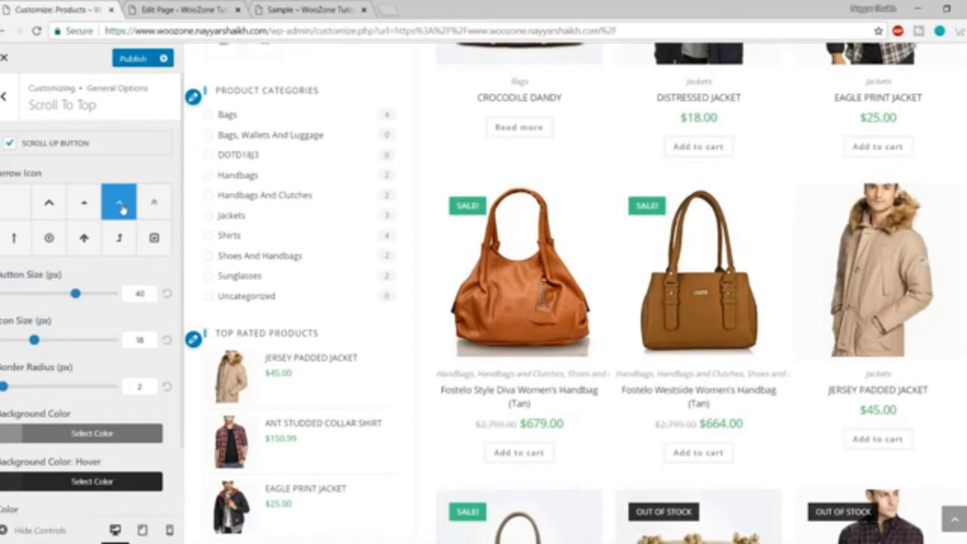
pyautogui.click(50, 207)
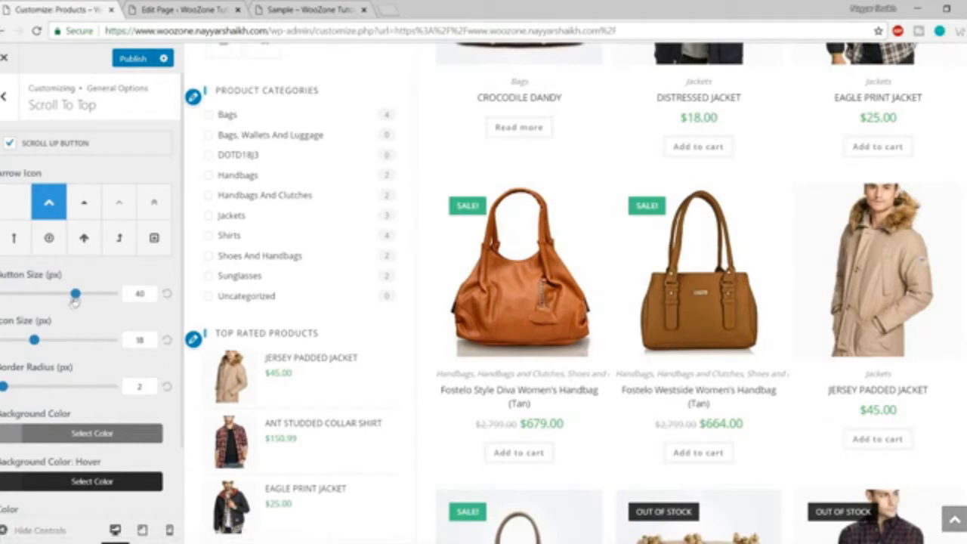
# Set scroll-to-top button size 60, icon size 46 and border radius 54, then test it.
pyautogui.moveTo(75, 295); pyautogui.dragTo(132, 286)
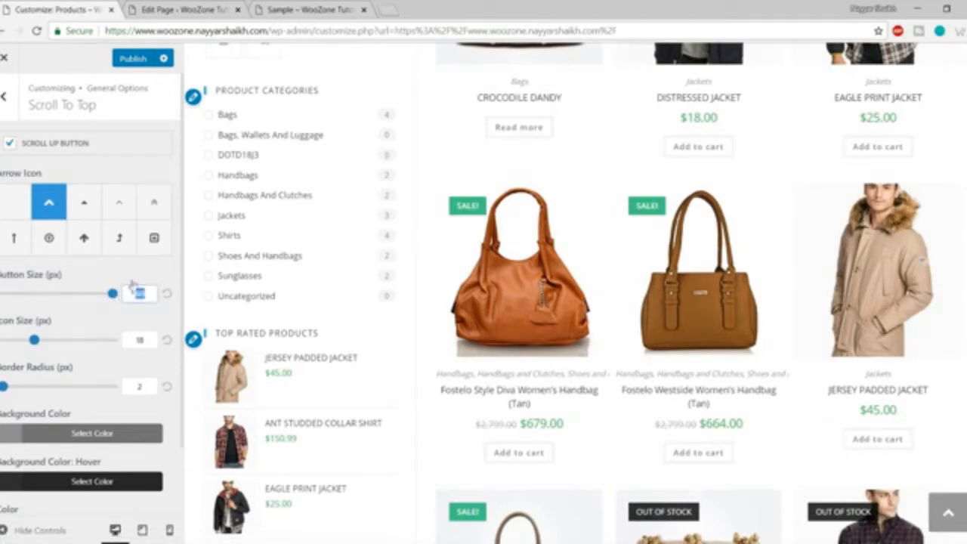
pyautogui.write('60')
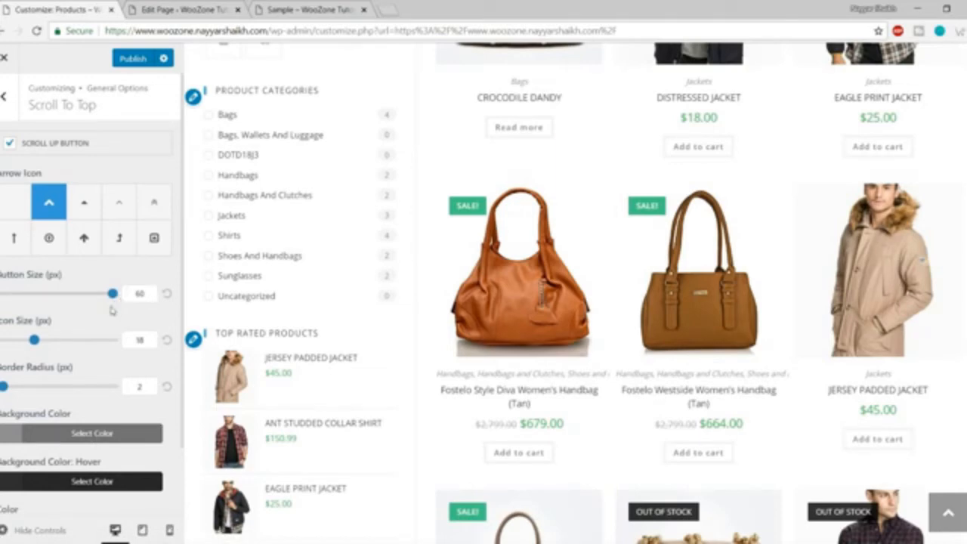
pyautogui.moveTo(34, 342); pyautogui.dragTo(89, 350)
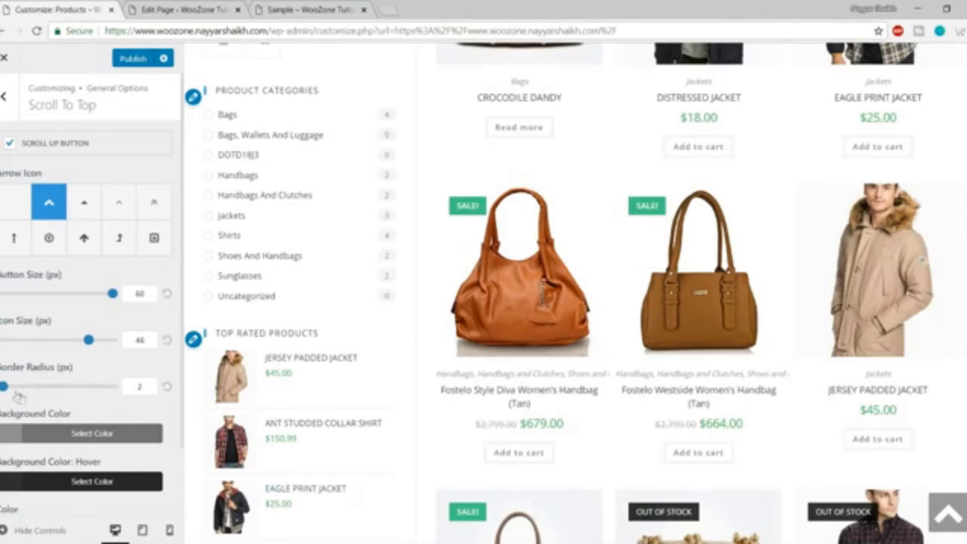
pyautogui.moveTo(6, 387); pyautogui.dragTo(60, 389)
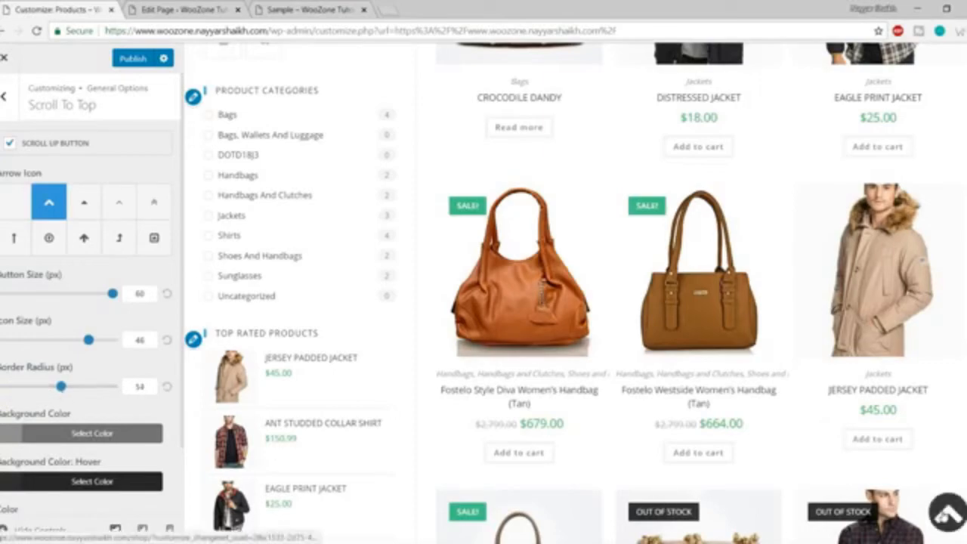
pyautogui.click(944, 514)
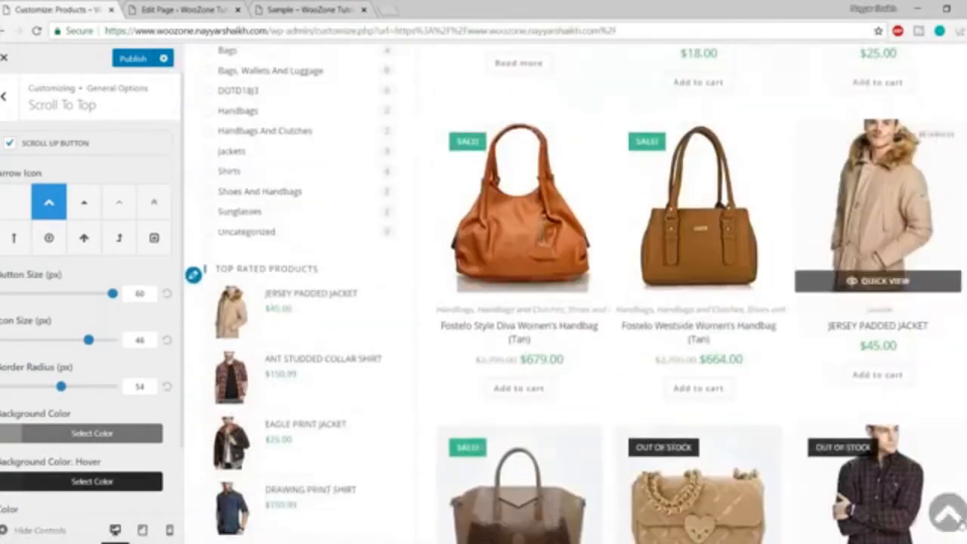
# Give the scroll-to-top button a red background colour.
pyautogui.scroll(-1, 114, 408)
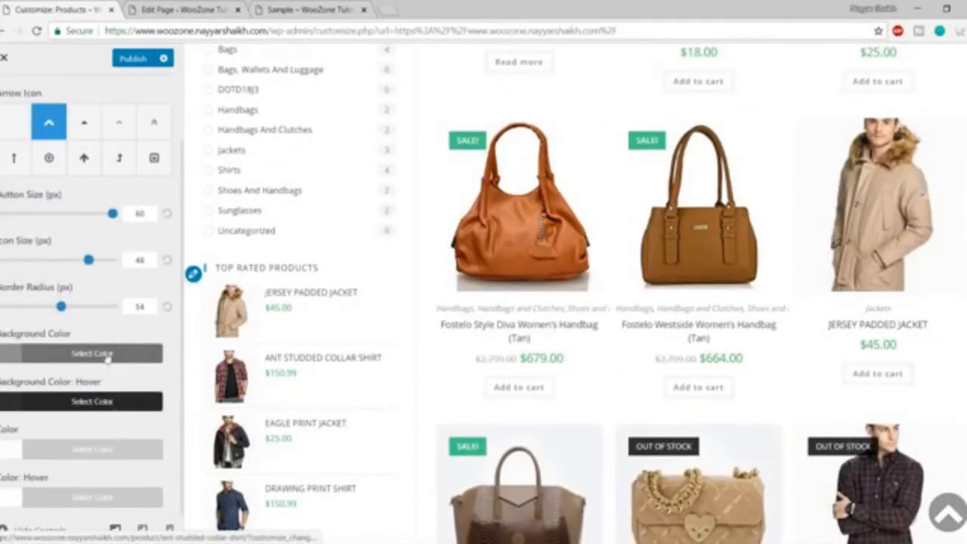
pyautogui.click(107, 358)
pyautogui.scroll(-2, 93, 450)
pyautogui.click(40, 400)
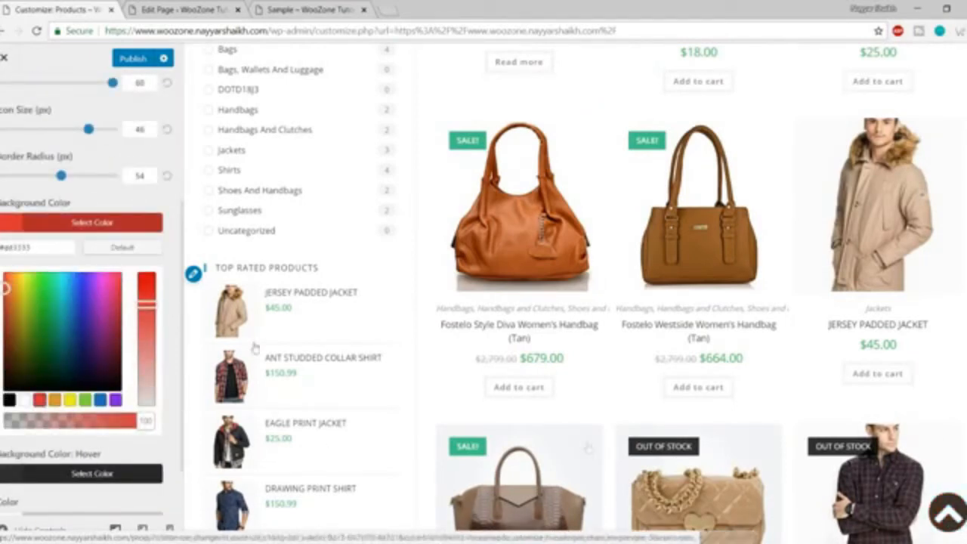
# Set the scroll-to-top hover background to yellow, test it, and return to General Options.
pyautogui.click(117, 227)
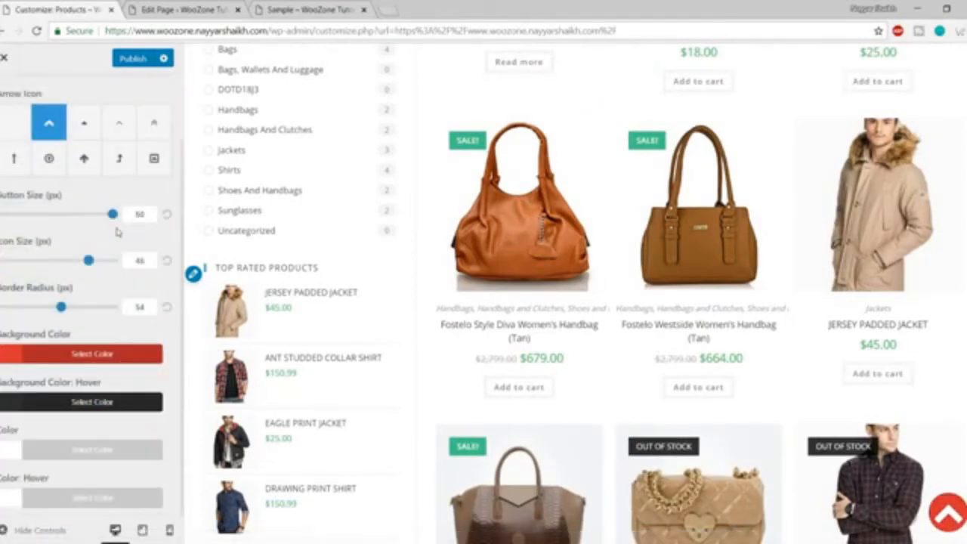
pyautogui.click(129, 402)
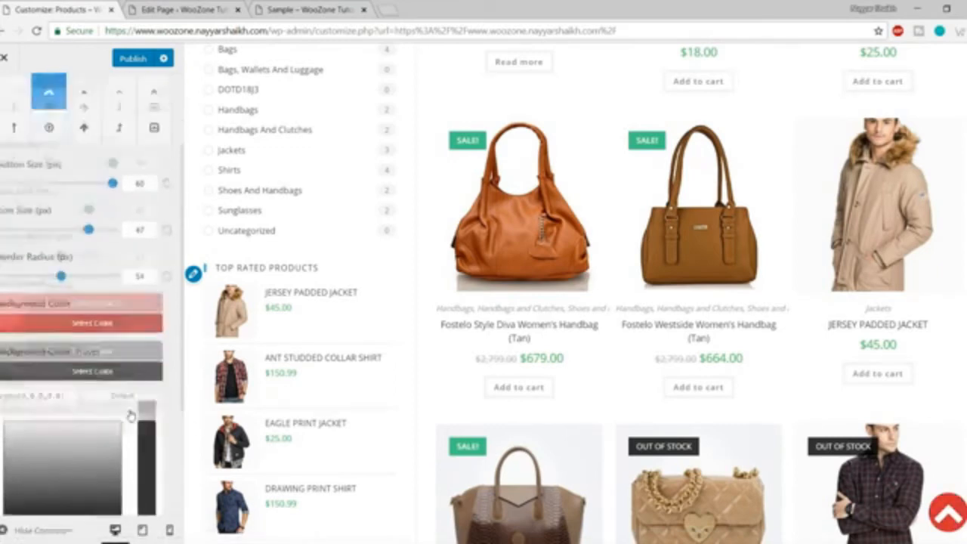
pyautogui.click(72, 378)
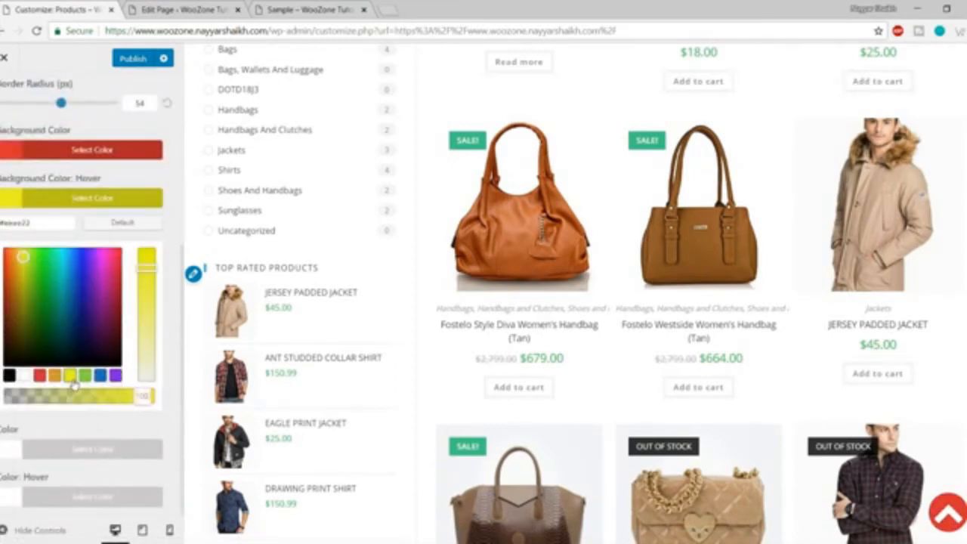
pyautogui.click(111, 201)
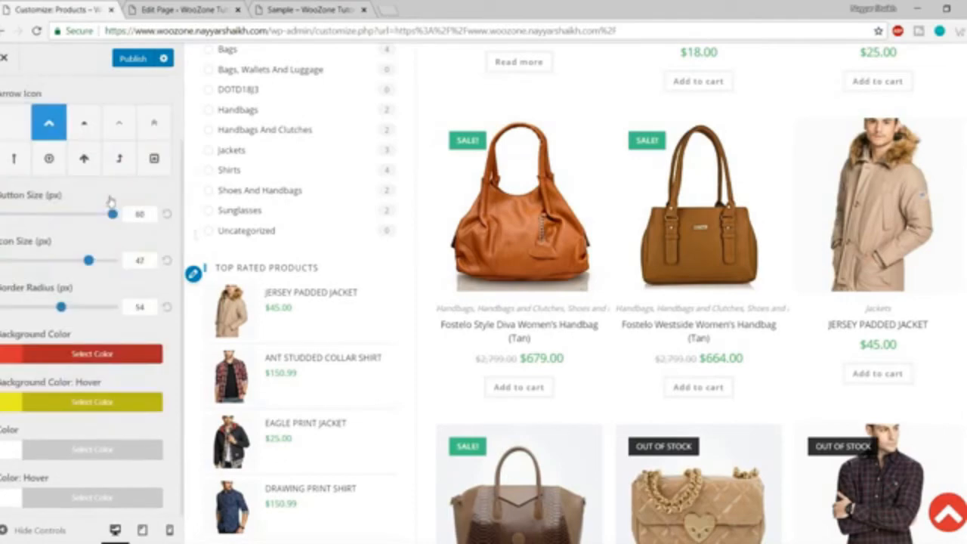
pyautogui.click(950, 517)
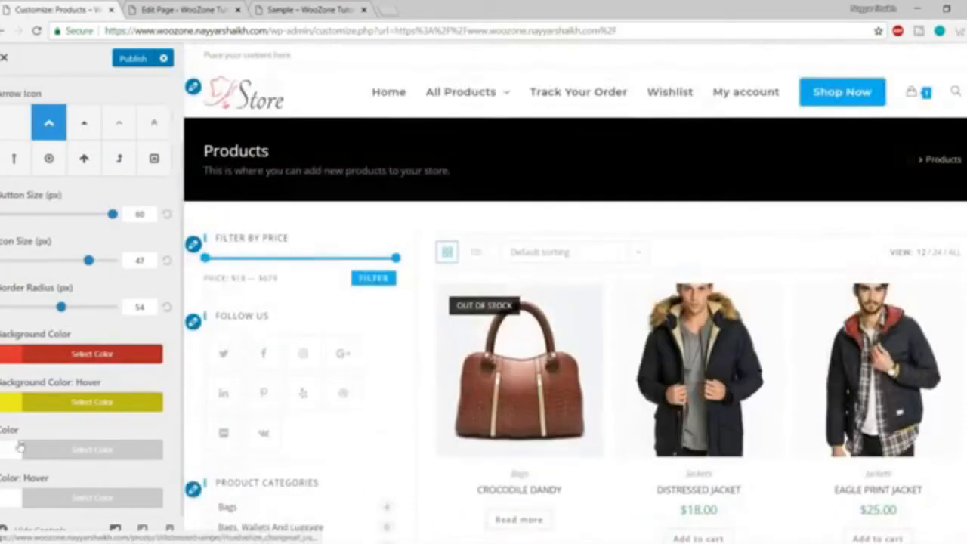
pyautogui.click(27, 529)
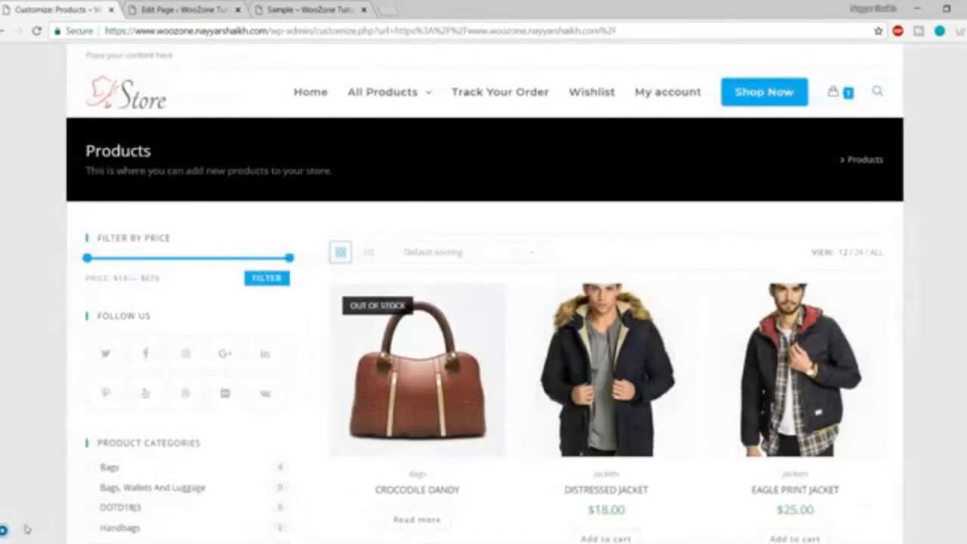
pyautogui.click(5, 532)
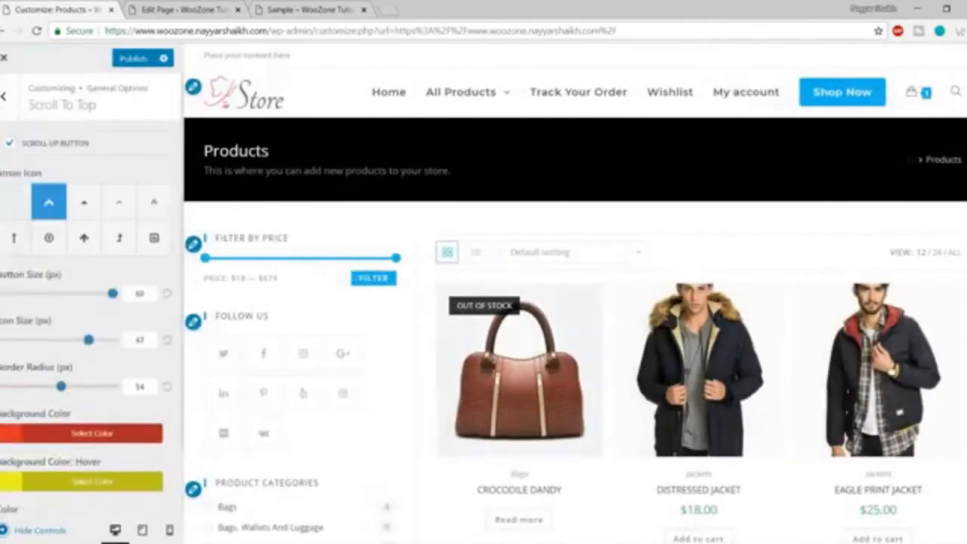
pyautogui.click(15, 96)
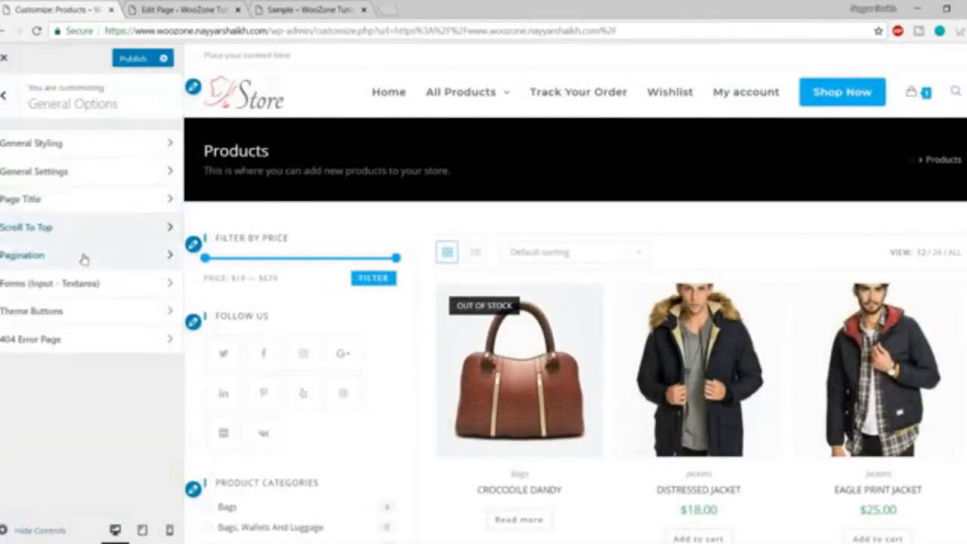
# Centre the shop pagination under the products.
pyautogui.click(83, 253)
pyautogui.scroll(-5, 395, 361)
pyautogui.scroll(-8, 394, 360)
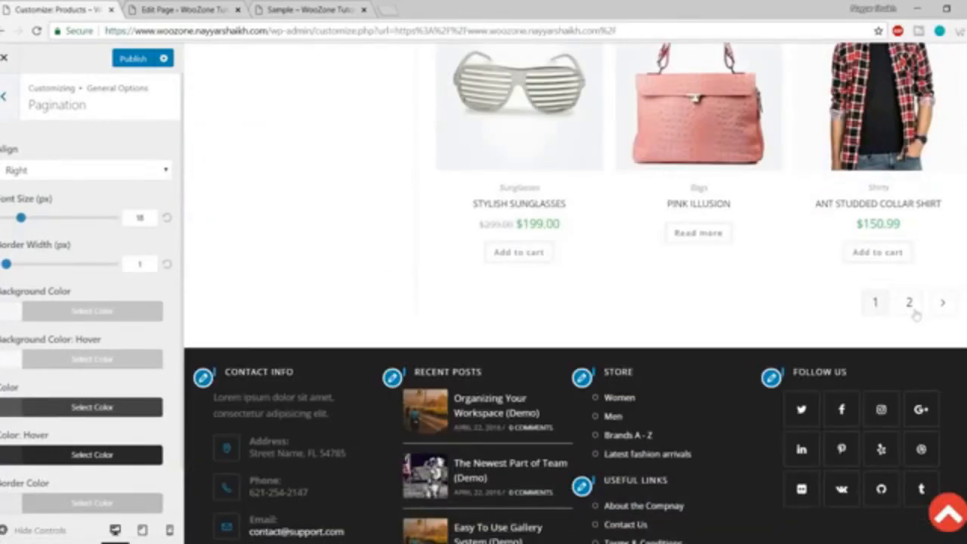
pyautogui.click(103, 173)
pyautogui.click(81, 198)
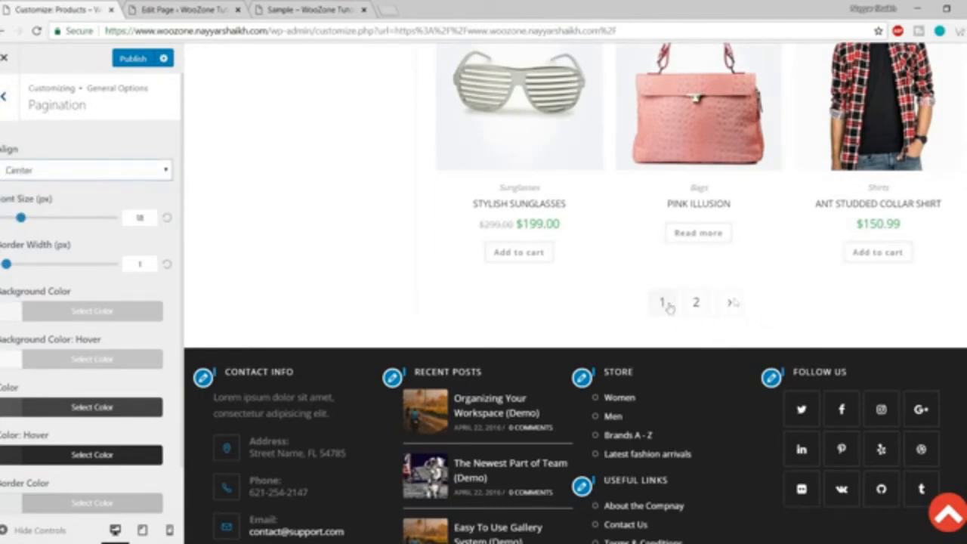
# Try larger pagination numbers and thicker borders, then reset font size and border width to defaults.
pyautogui.moveTo(21, 219); pyautogui.dragTo(78, 219)
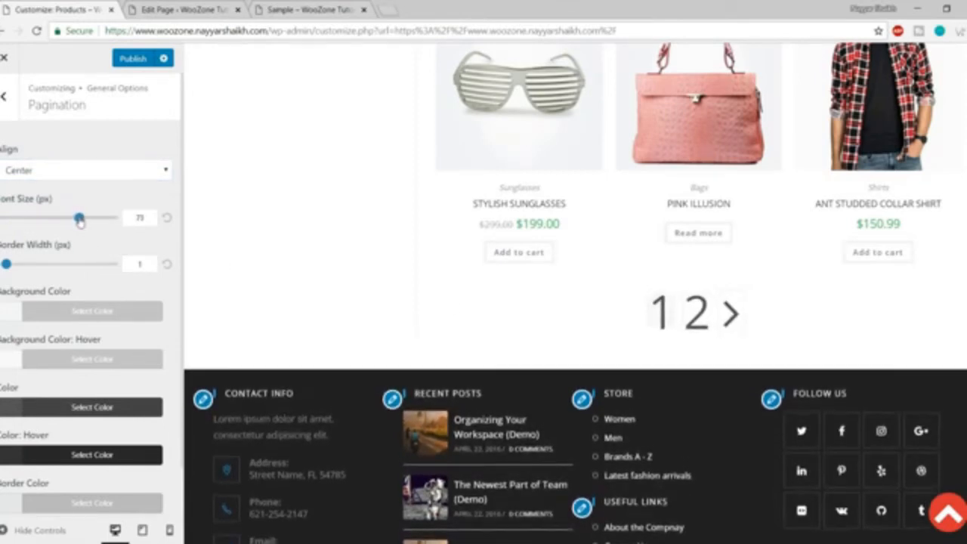
pyautogui.moveTo(6, 263); pyautogui.dragTo(85, 265)
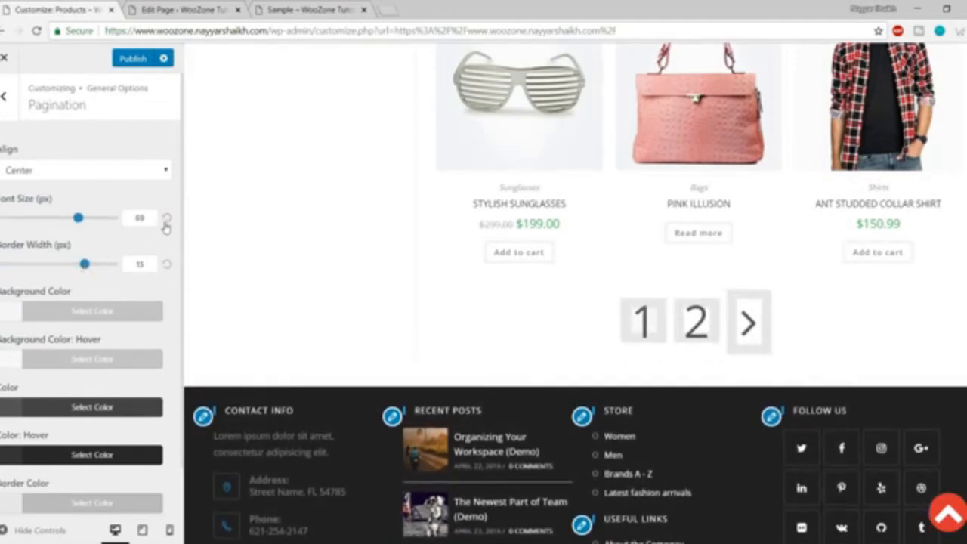
pyautogui.click(166, 264)
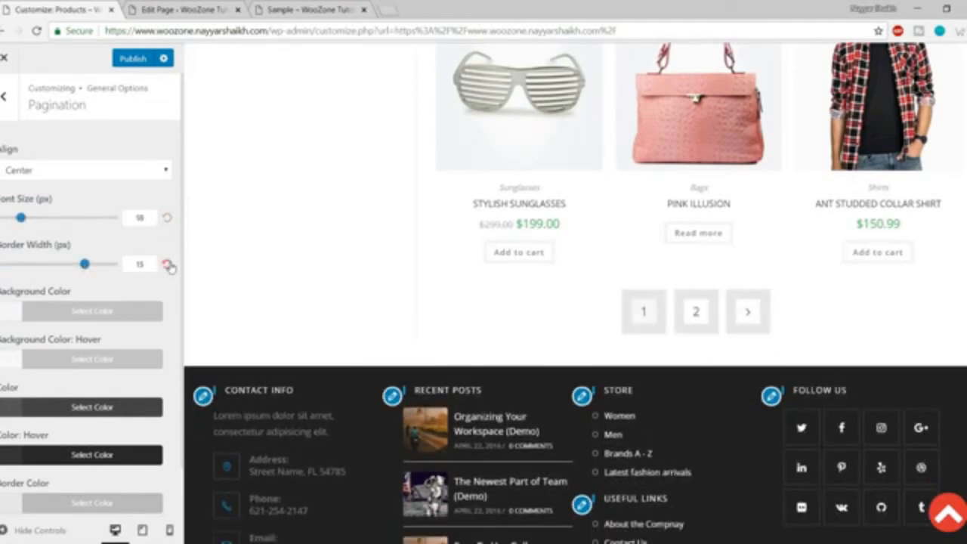
pyautogui.click(166, 265)
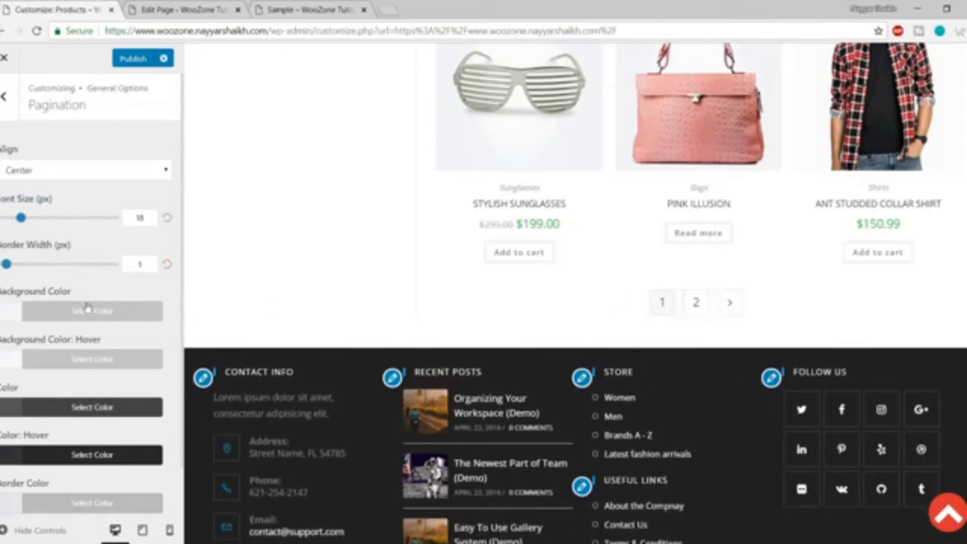
pyautogui.scroll(-1, 106, 313)
pyautogui.scroll(1, 81, 488)
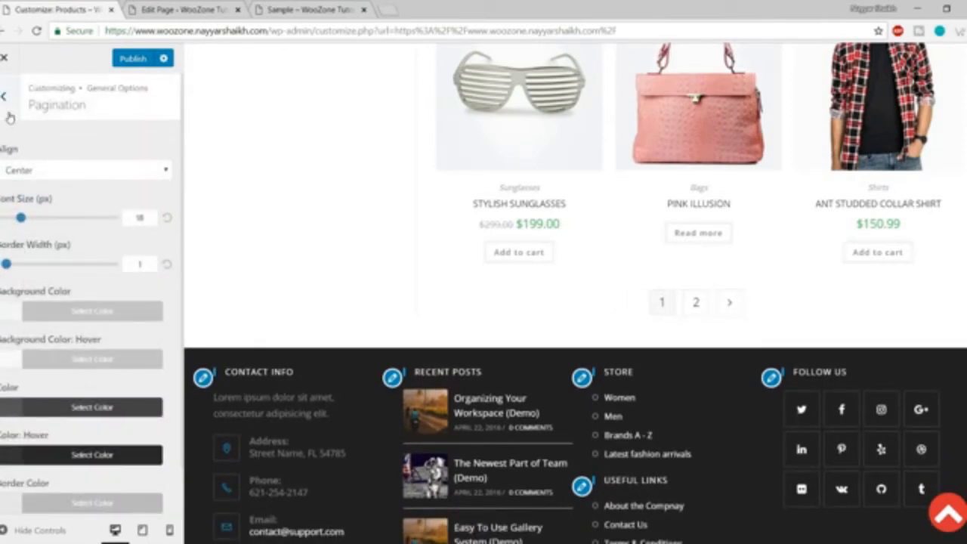
# Look over the Forms (Input - Textarea) settings without changes and return to General Options.
pyautogui.click(4, 97)
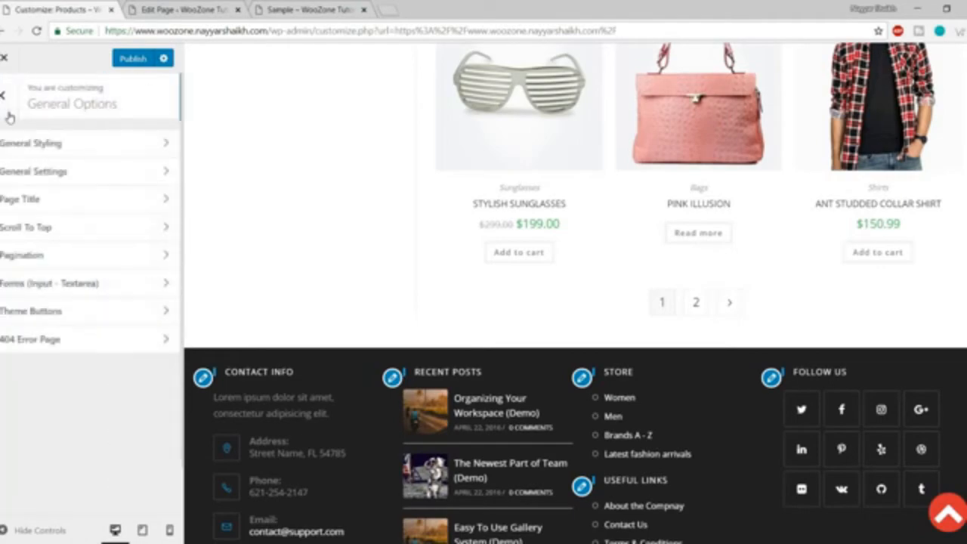
pyautogui.click(97, 294)
pyautogui.scroll(-1, 525, 300)
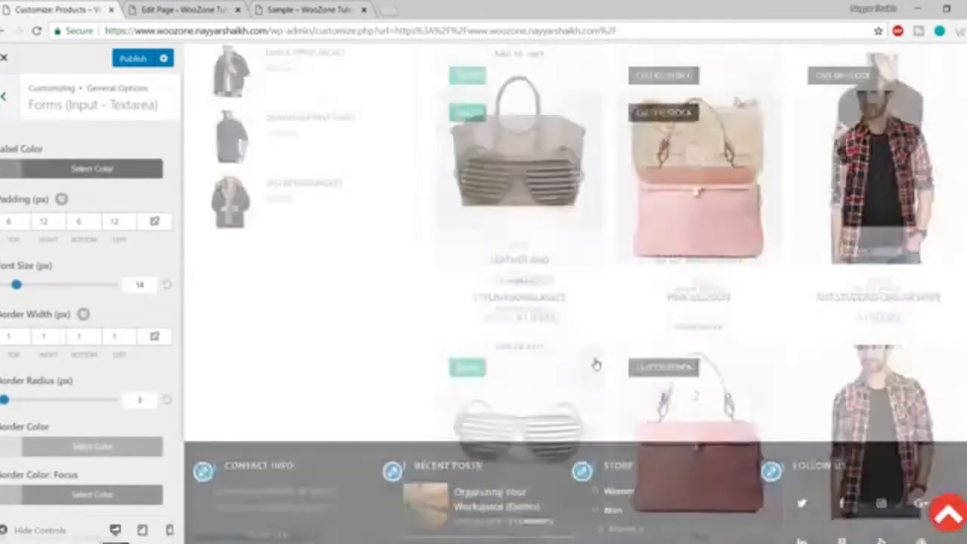
pyautogui.scroll(-2, 79, 378)
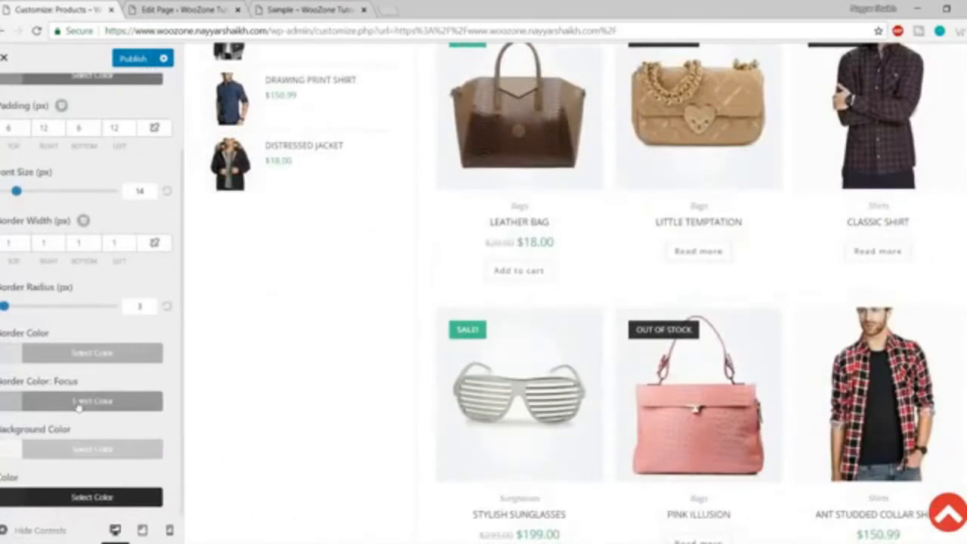
pyautogui.scroll(2, 80, 408)
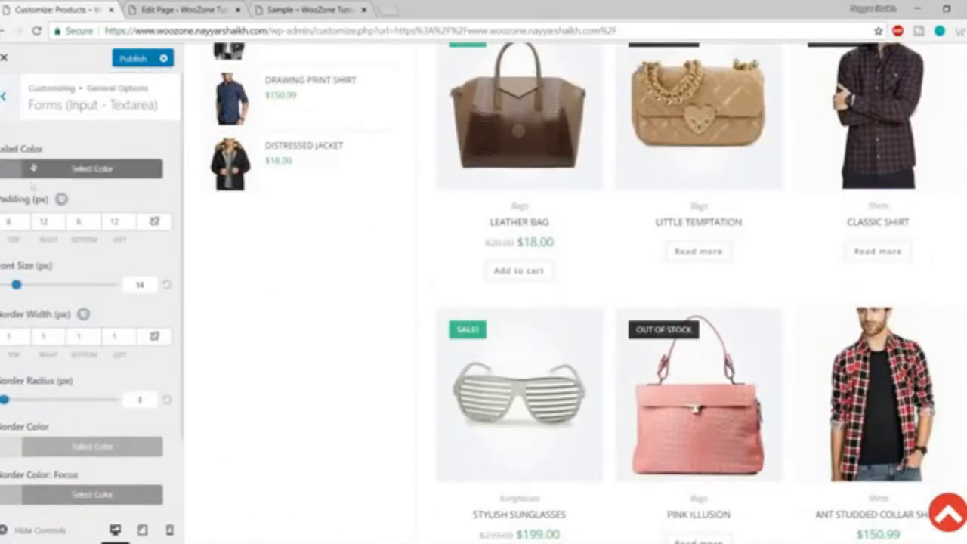
pyautogui.click(7, 97)
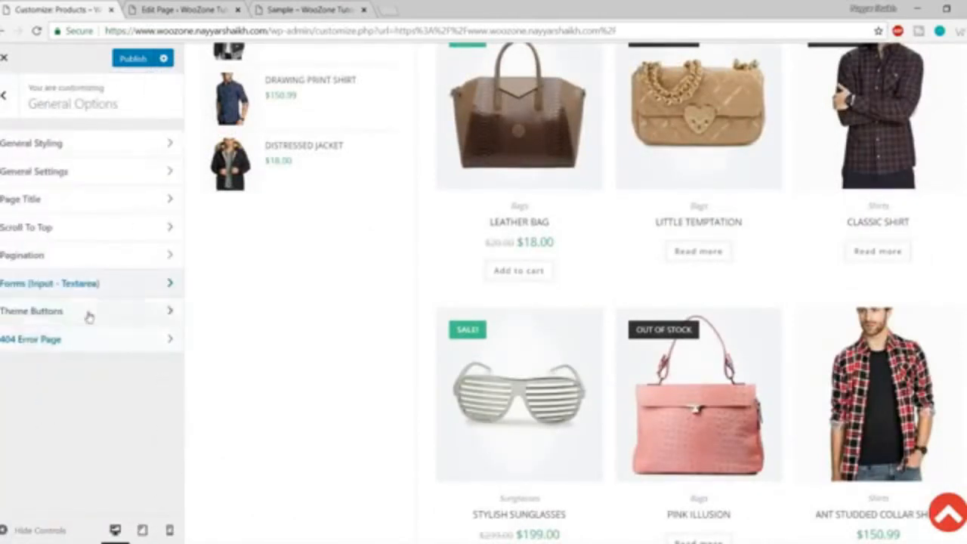
# Set the theme buttons' background colour to red.
pyautogui.click(88, 316)
pyautogui.scroll(-5, 355, 337)
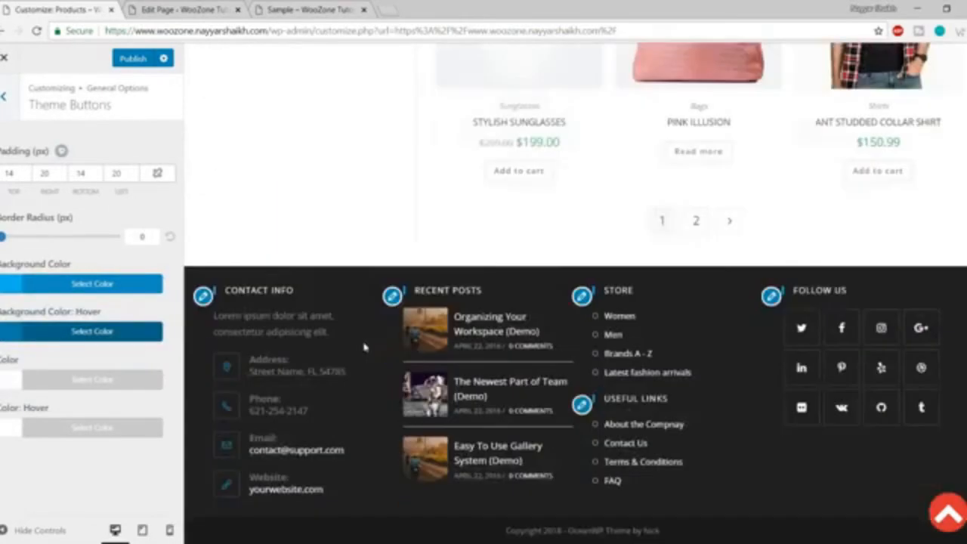
pyautogui.scroll(5, 408, 388)
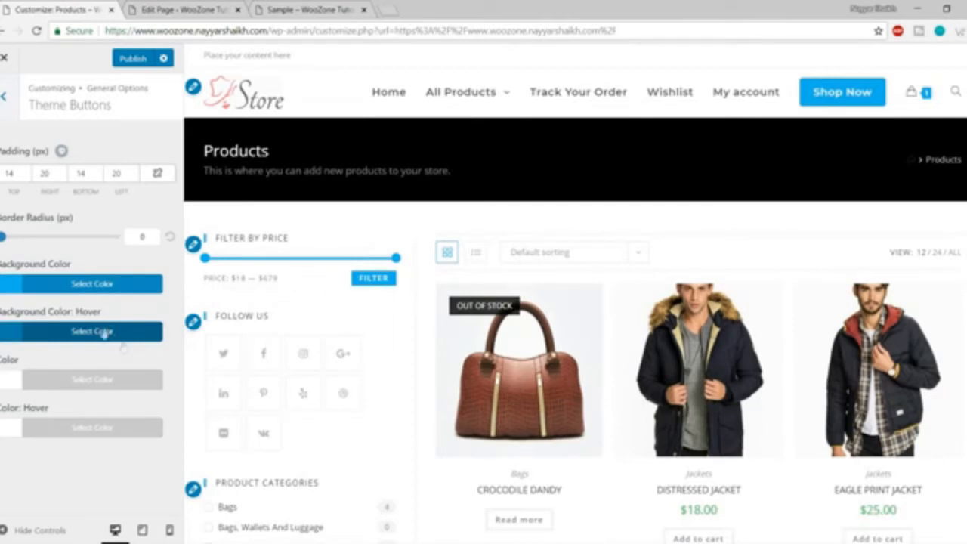
pyautogui.click(85, 285)
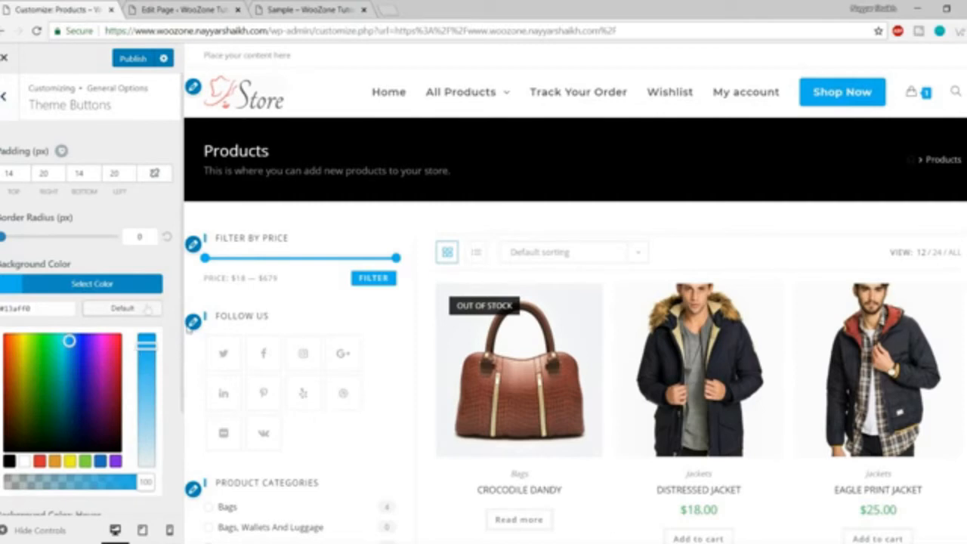
pyautogui.click(41, 461)
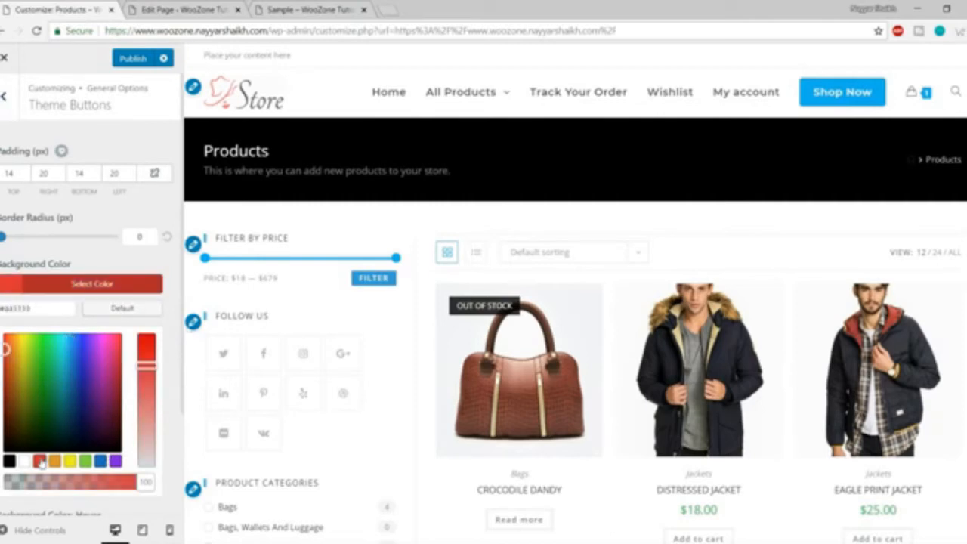
pyautogui.click(103, 285)
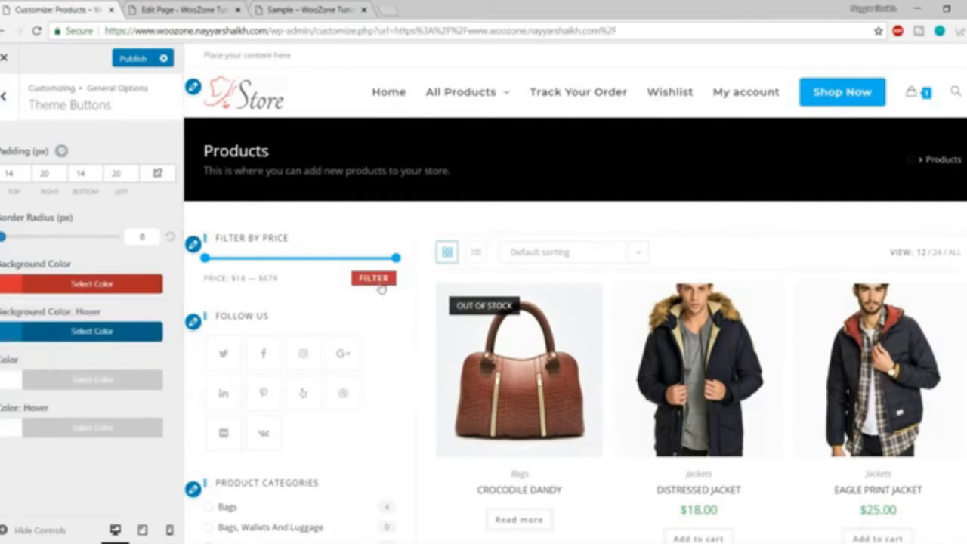
# Set the theme buttons' hover background colour to black.
pyautogui.click(91, 332)
pyautogui.scroll(-1, 121, 408)
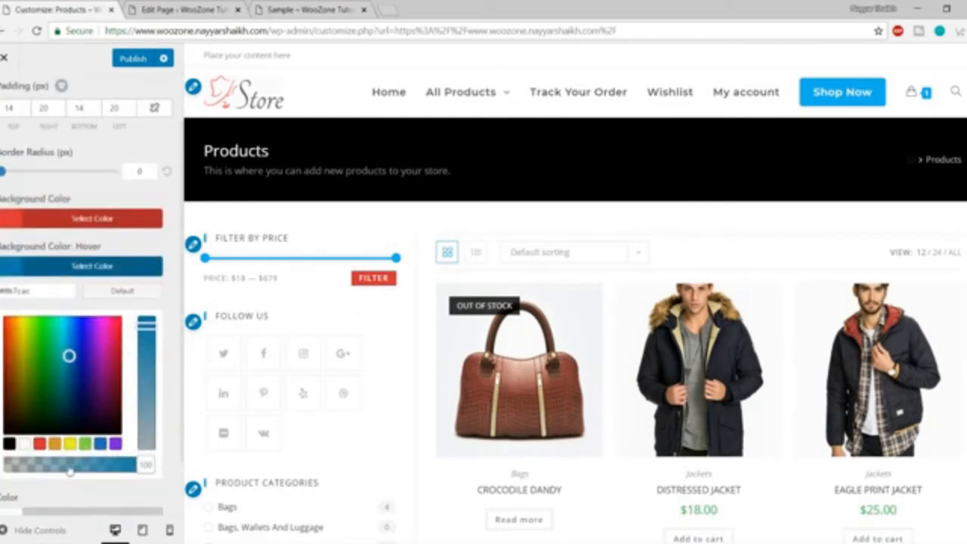
pyautogui.click(25, 443)
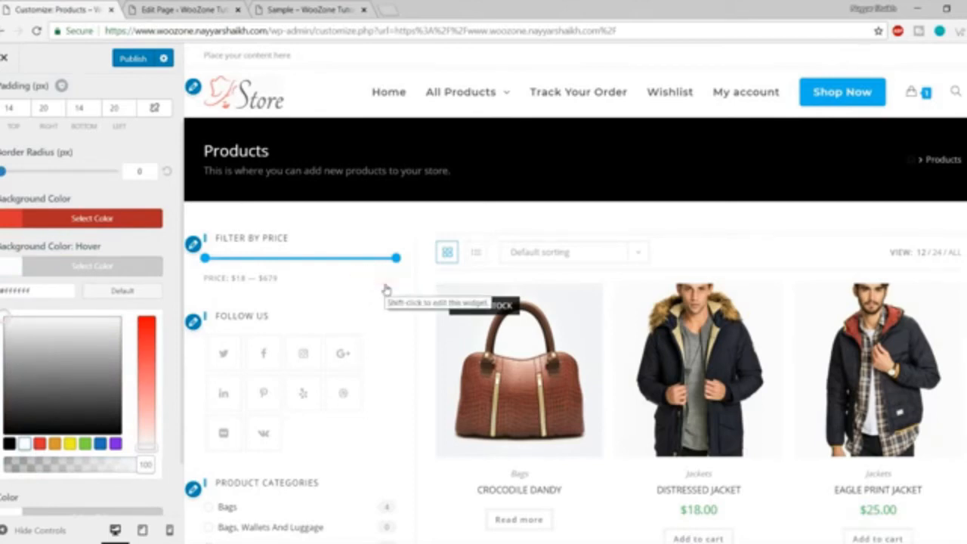
pyautogui.click(9, 444)
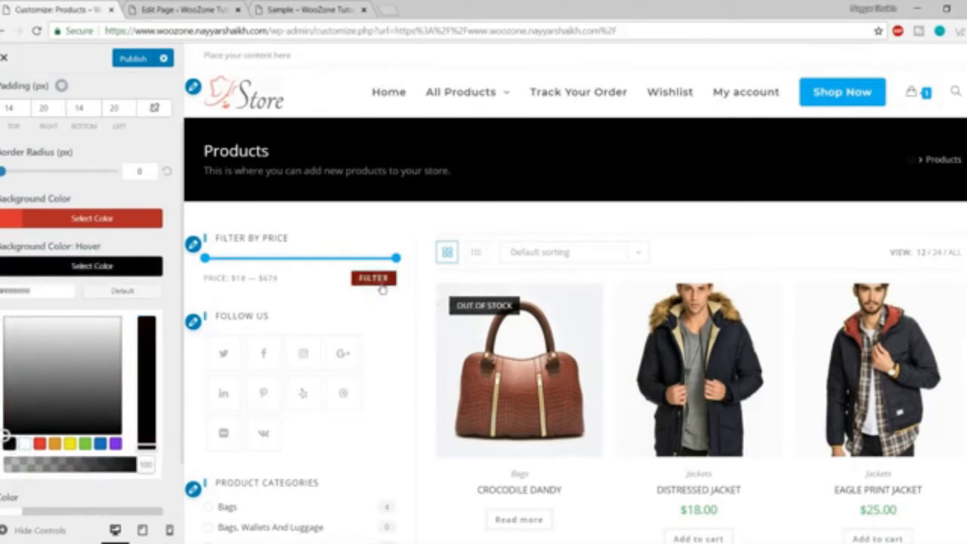
pyautogui.scroll(-5, 383, 339)
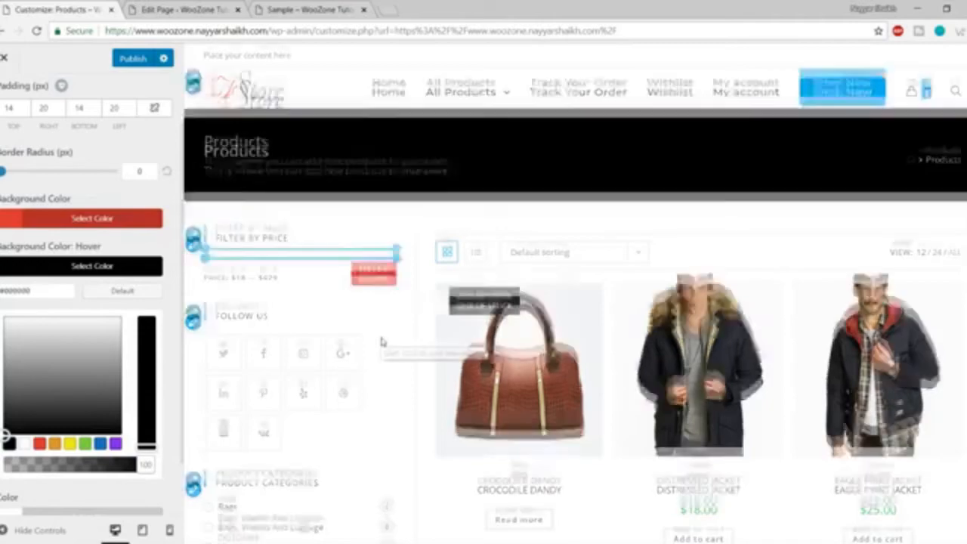
pyautogui.scroll(-10, 383, 342)
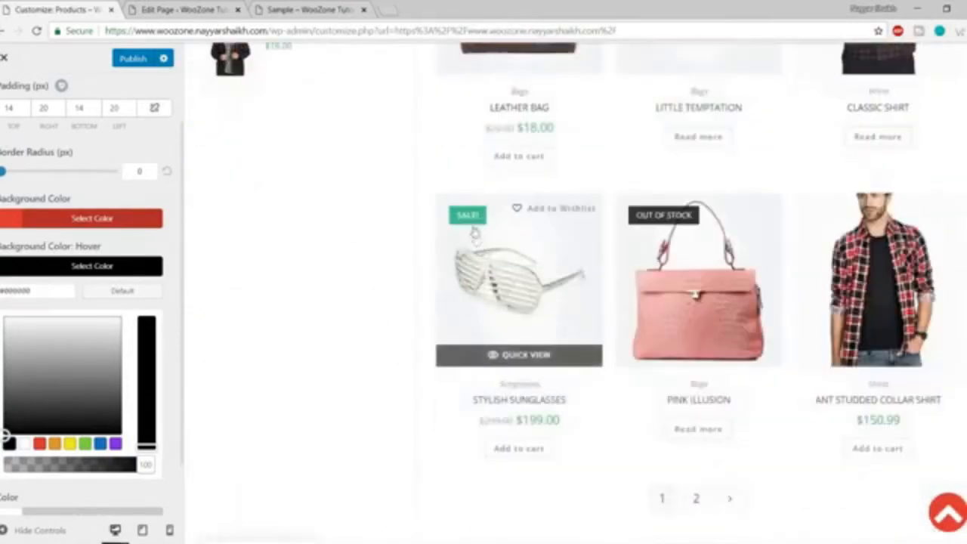
pyautogui.scroll(-3, 514, 374)
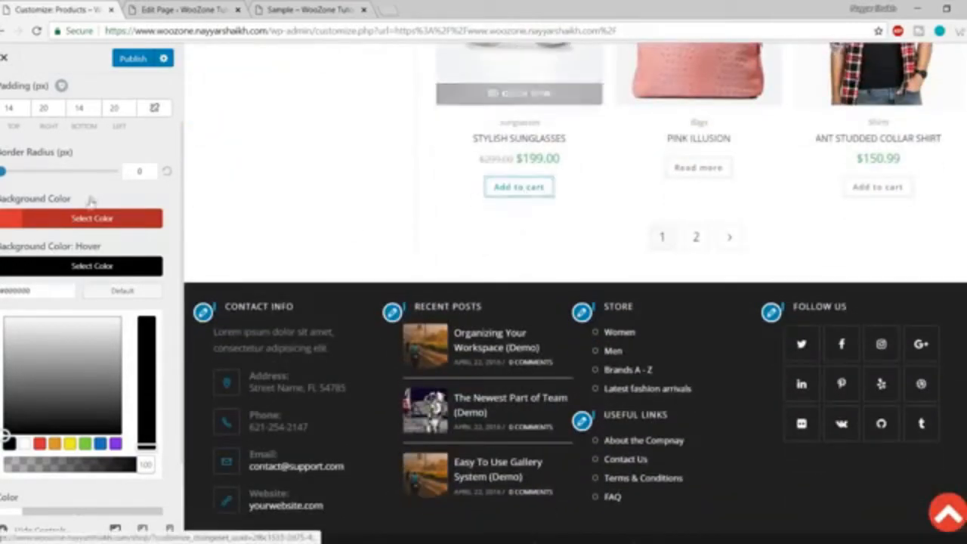
pyautogui.scroll(1, 125, 291)
pyautogui.scroll(-2, 179, 309)
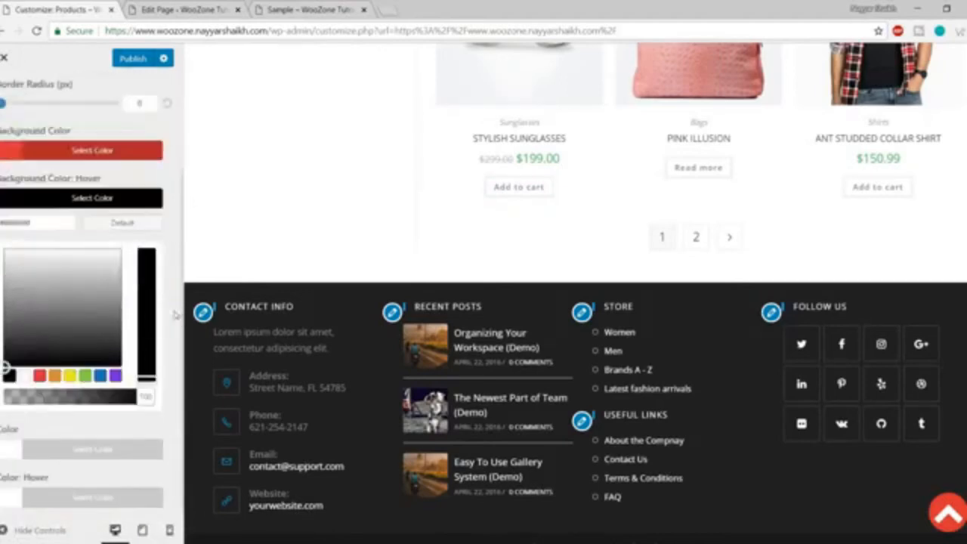
pyautogui.scroll(2, 167, 379)
pyautogui.scroll(-2, 166, 377)
pyautogui.click(126, 199)
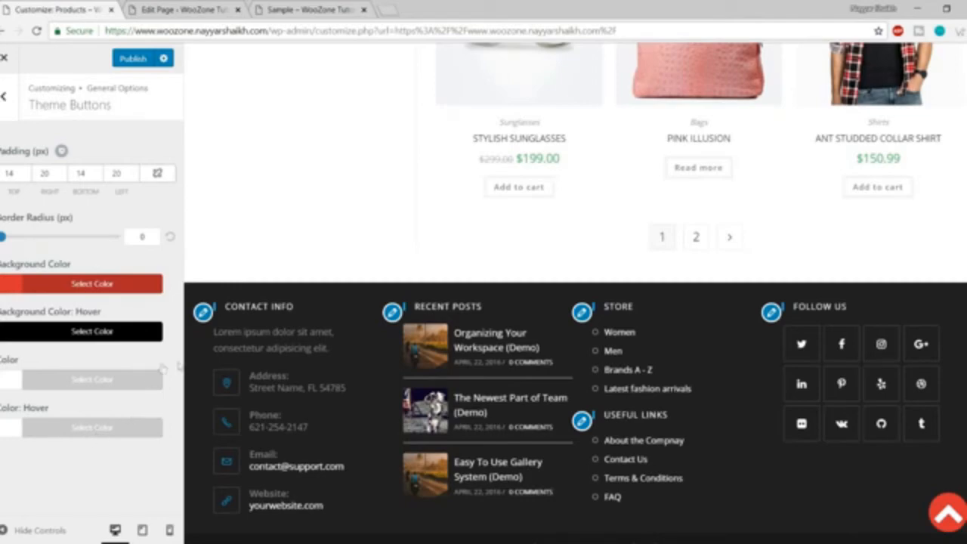
# Go to the 404 Error Page settings from General Options.
pyautogui.scroll(10, 324, 322)
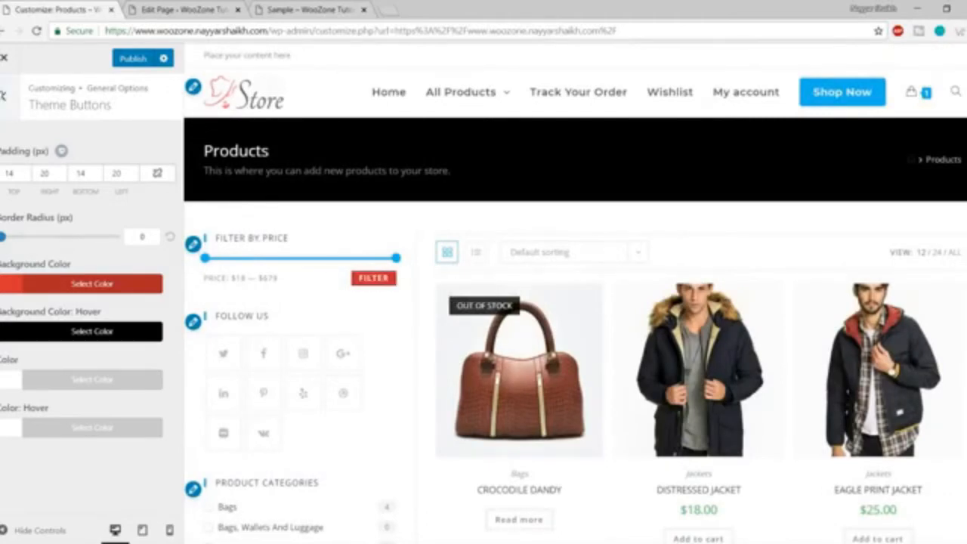
pyautogui.click(4, 96)
pyautogui.click(69, 342)
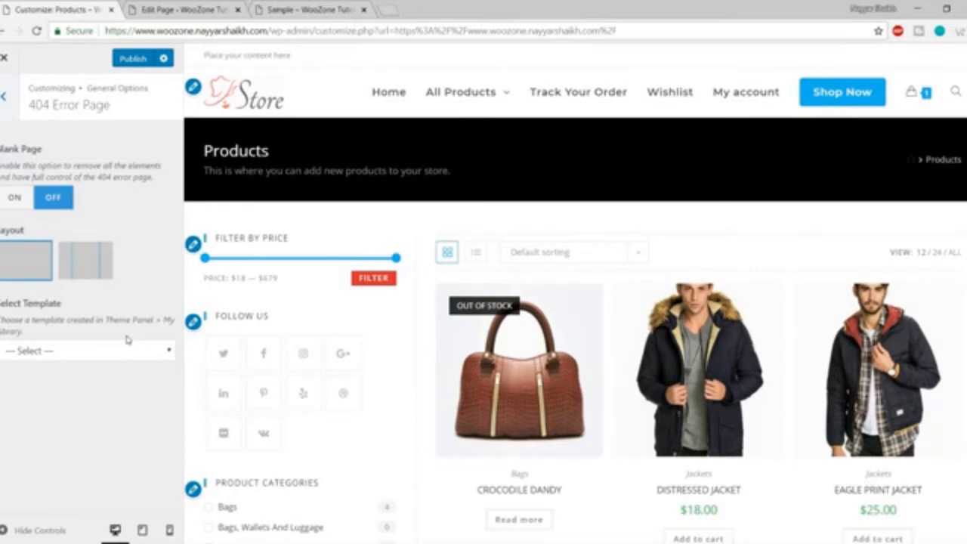
# Leave the 404 page template on '— Select —' and return to General Options.
pyautogui.click(96, 351)
pyautogui.click(47, 370)
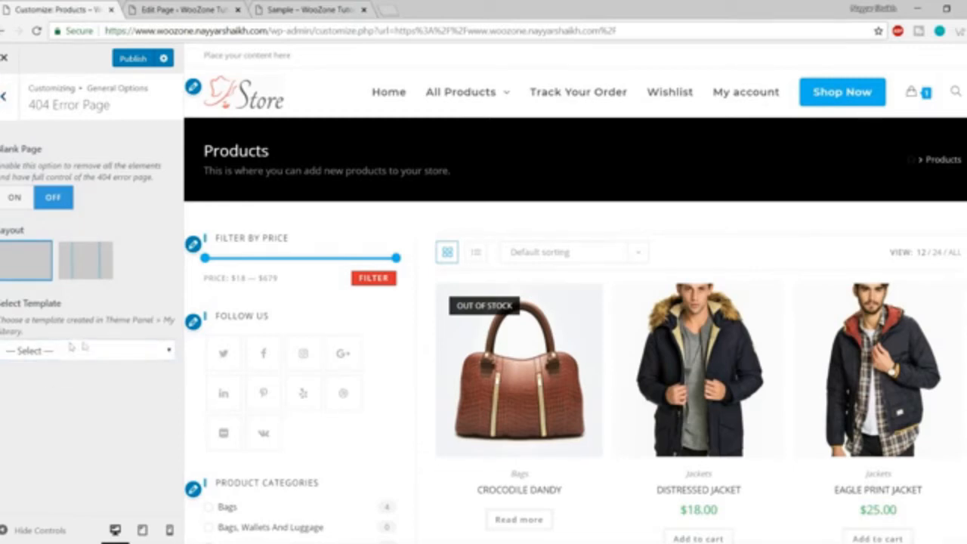
pyautogui.click(70, 360)
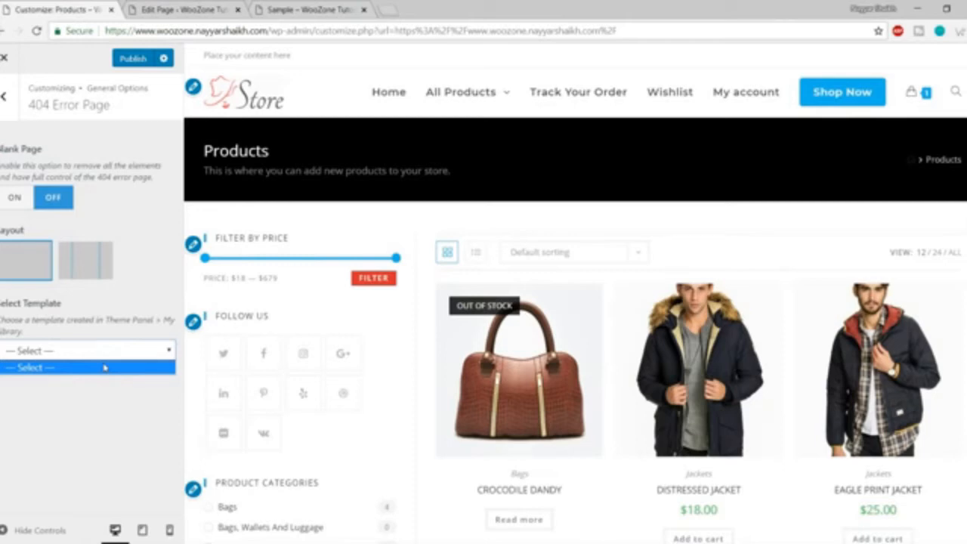
pyautogui.click(956, 96)
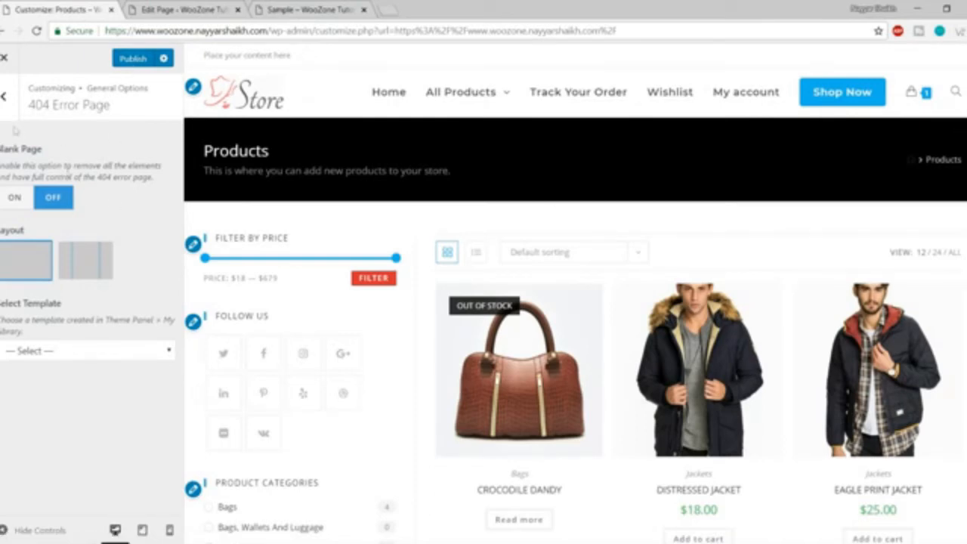
pyautogui.click(6, 97)
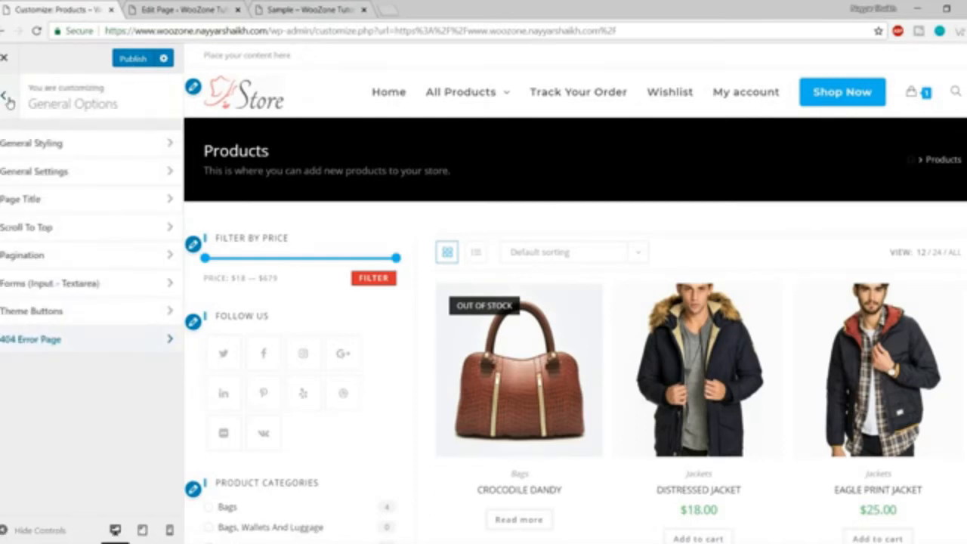
# Leave General Options and open the Typography section of the Customizer.
pyautogui.click(7, 101)
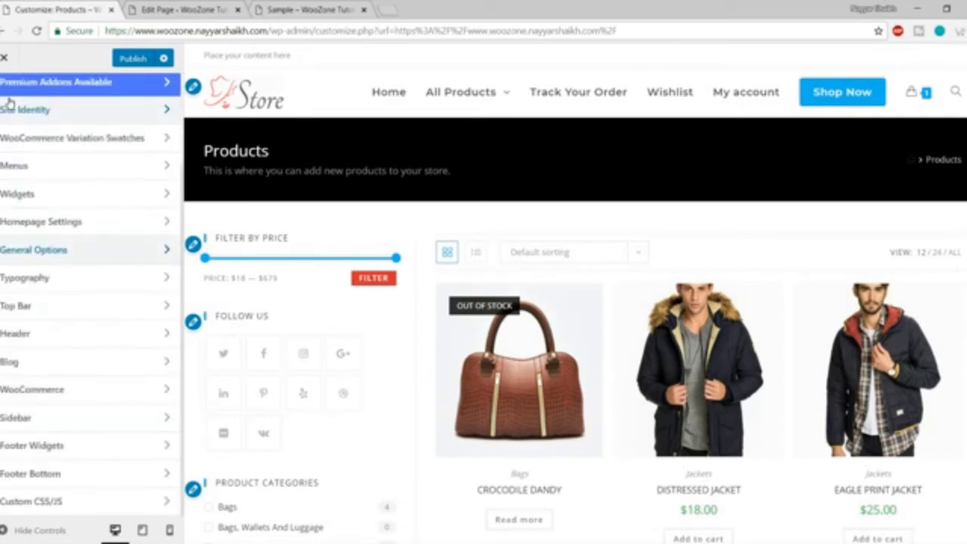
pyautogui.click(91, 252)
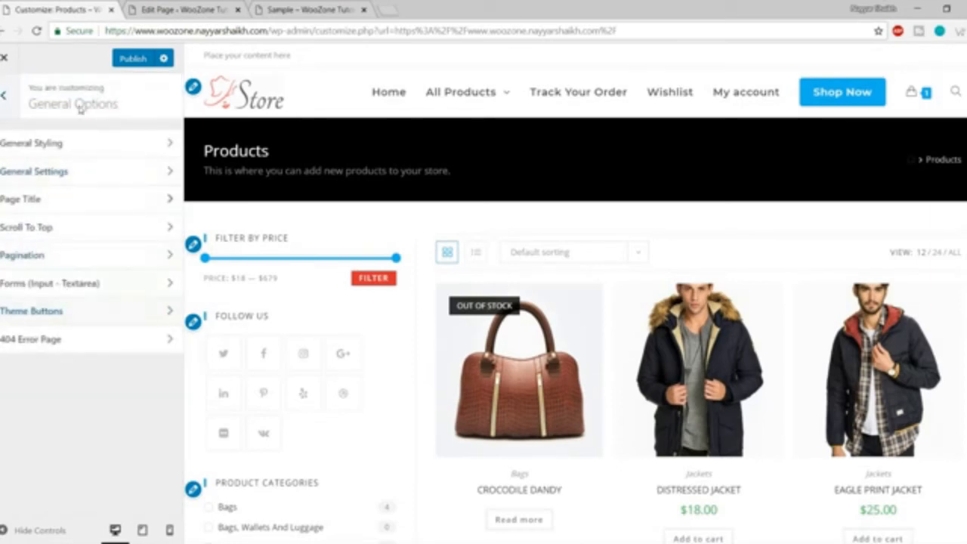
pyautogui.click(6, 101)
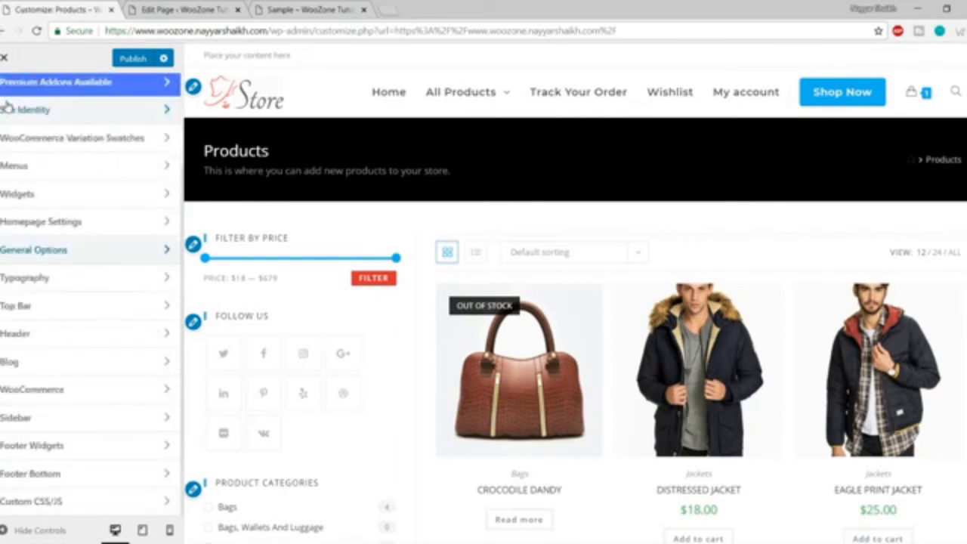
pyautogui.click(51, 279)
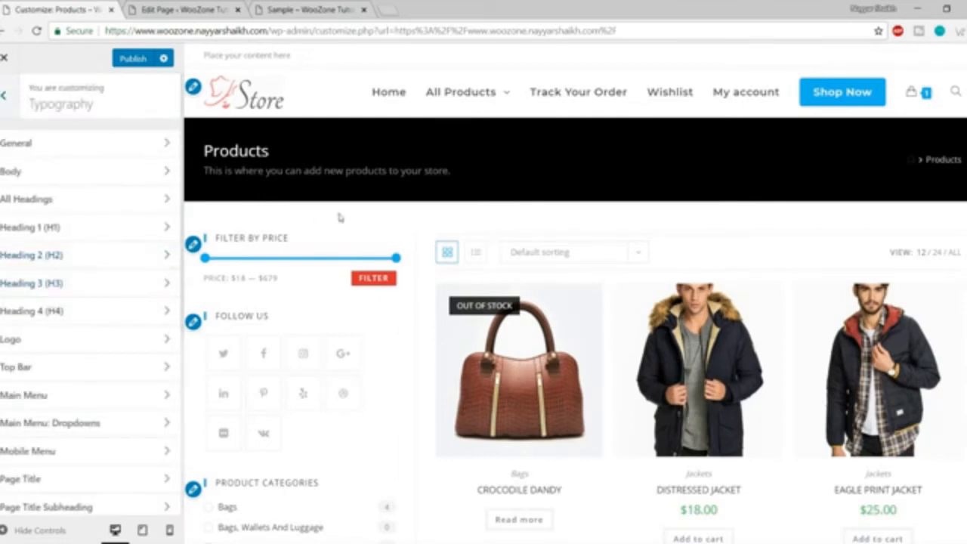
# Open the Main Menu typography settings: Montserrat, Semibold 600, 16px, 0.6 letter spacing.
pyautogui.moveTo(293, 238); pyautogui.dragTo(215, 239)
pyautogui.click(237, 231)
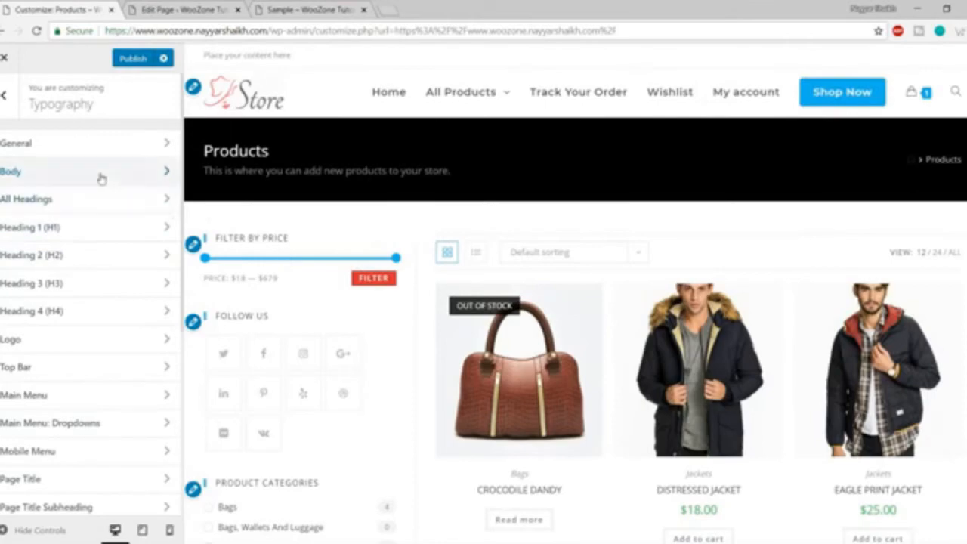
pyautogui.scroll(-4, 712, 173)
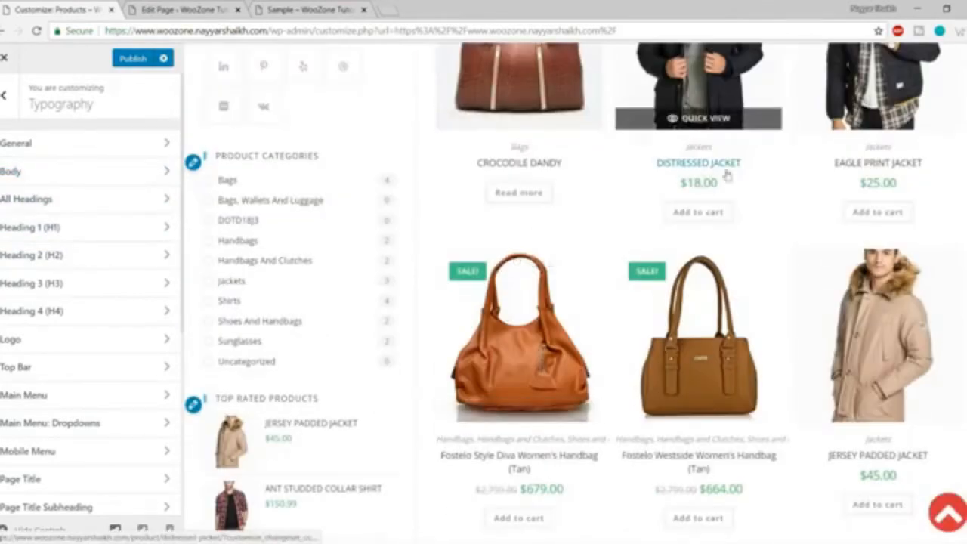
pyautogui.scroll(2, 473, 290)
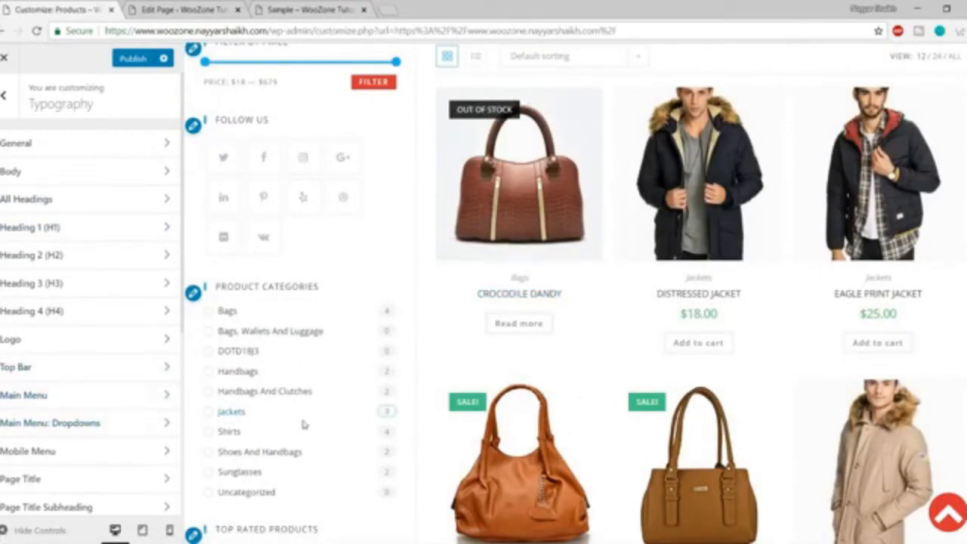
pyautogui.click(39, 398)
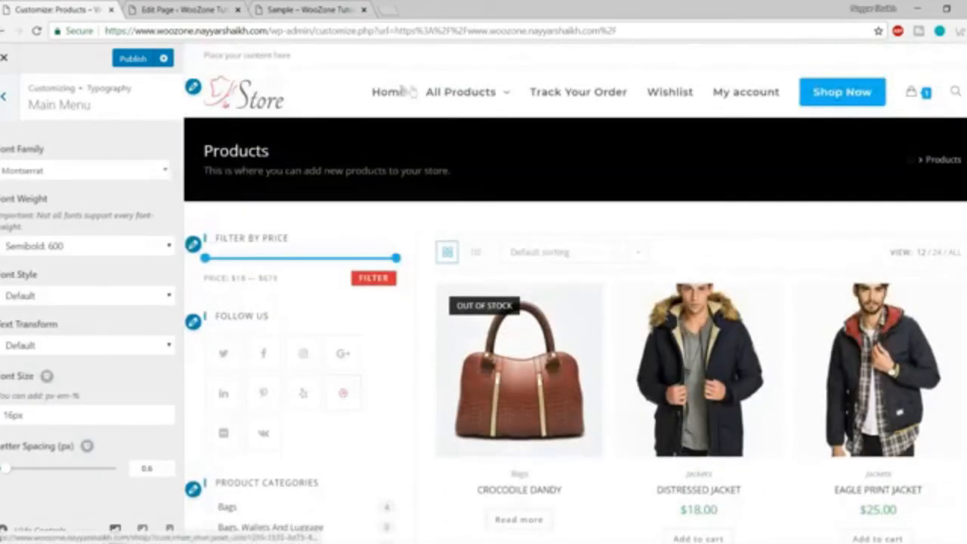
# Set the main menu font weight to Normal 400 after briefly trying Light 200.
pyautogui.moveTo(496, 91)
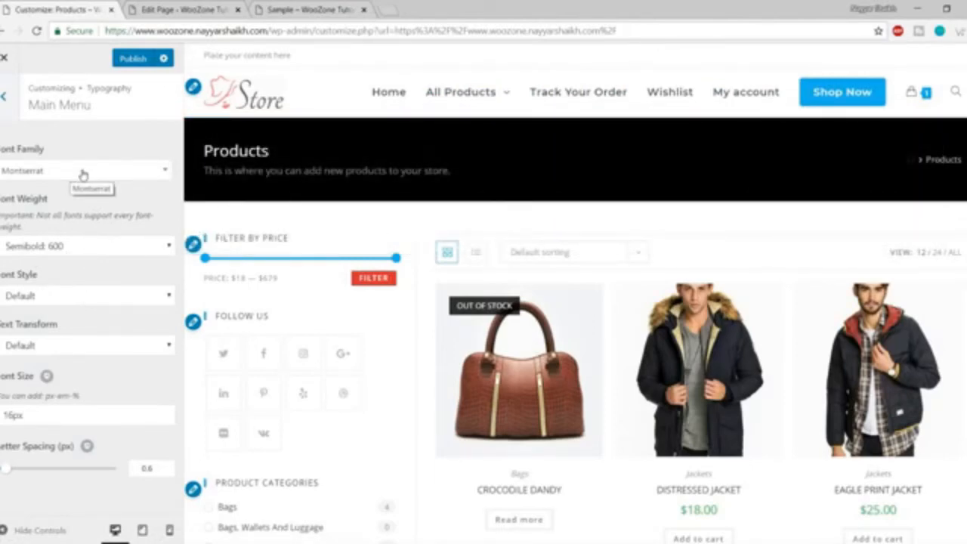
pyautogui.click(96, 245)
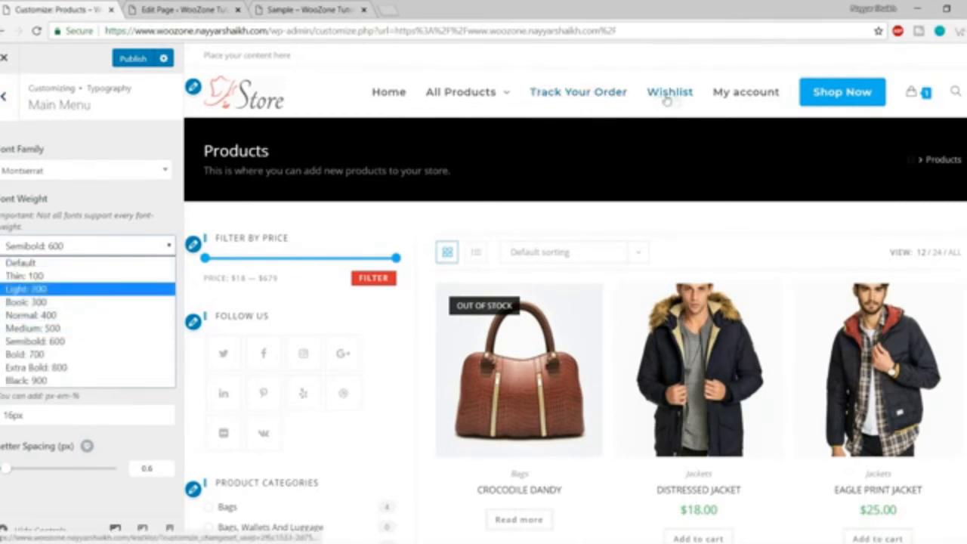
pyautogui.moveTo(512, 107)
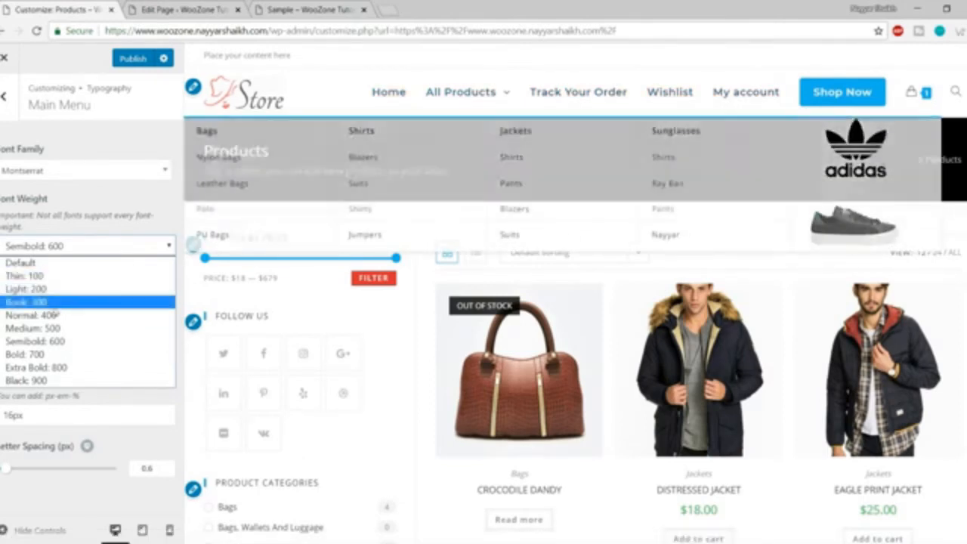
pyautogui.click(28, 292)
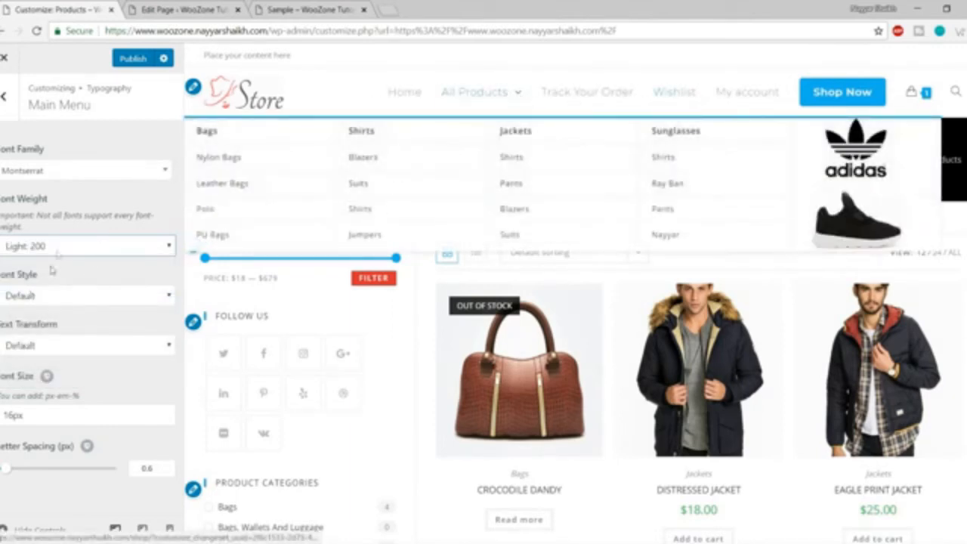
pyautogui.click(87, 246)
pyautogui.click(53, 318)
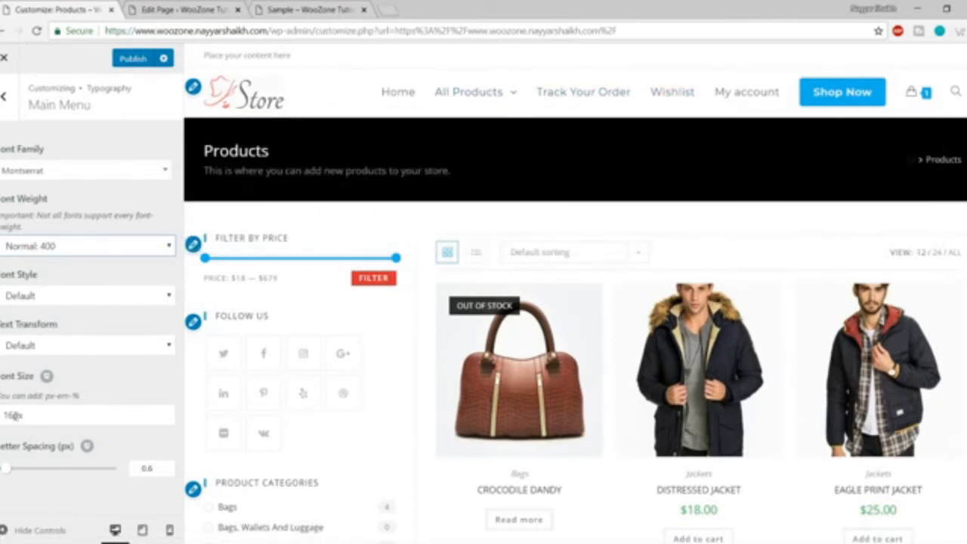
# Change the main menu font size from 16px to 14px and return to Typography.
pyautogui.moveTo(16, 415); pyautogui.dragTo(3, 415)
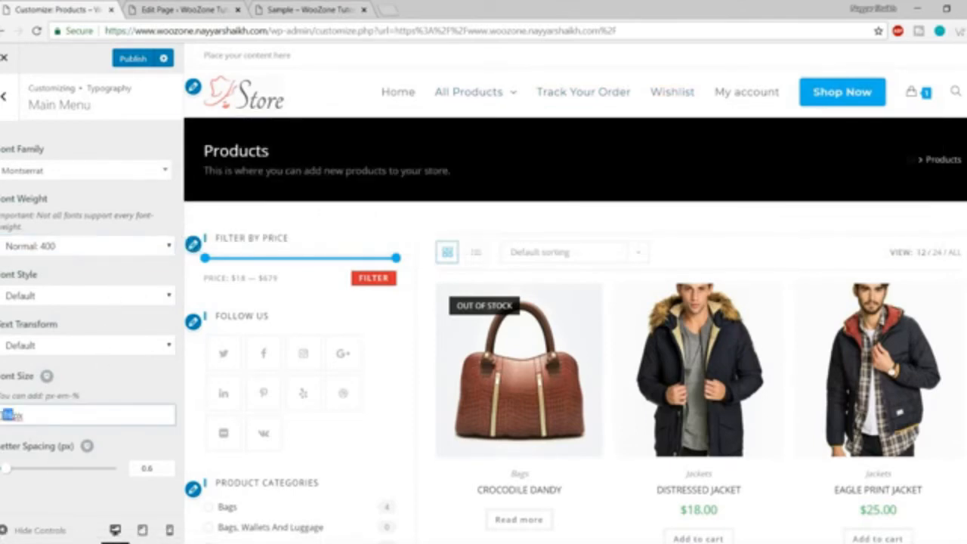
pyautogui.write('14')
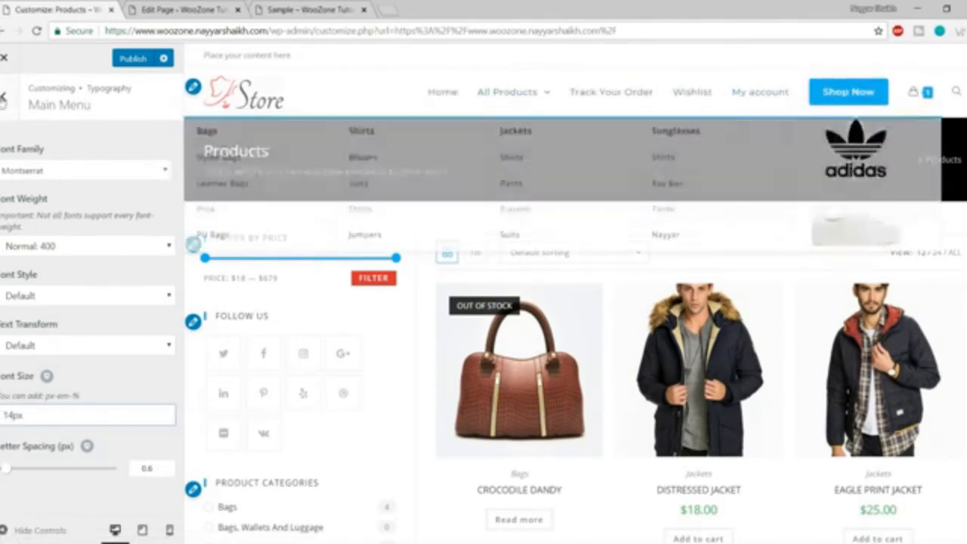
pyautogui.click(4, 96)
pyautogui.scroll(-4, 121, 393)
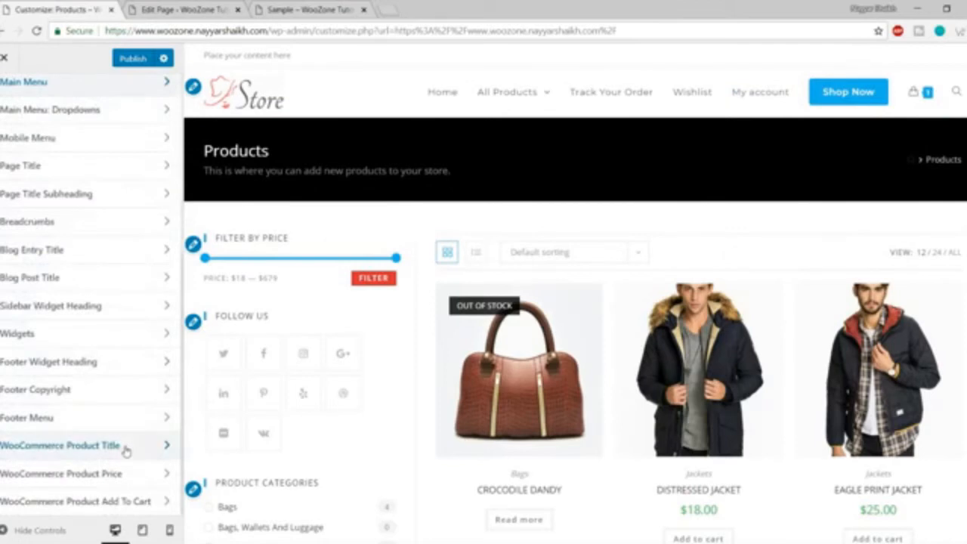
pyautogui.scroll(5, 120, 445)
# Open Top Bar > General and review the Visibility choices.
pyautogui.click(4, 96)
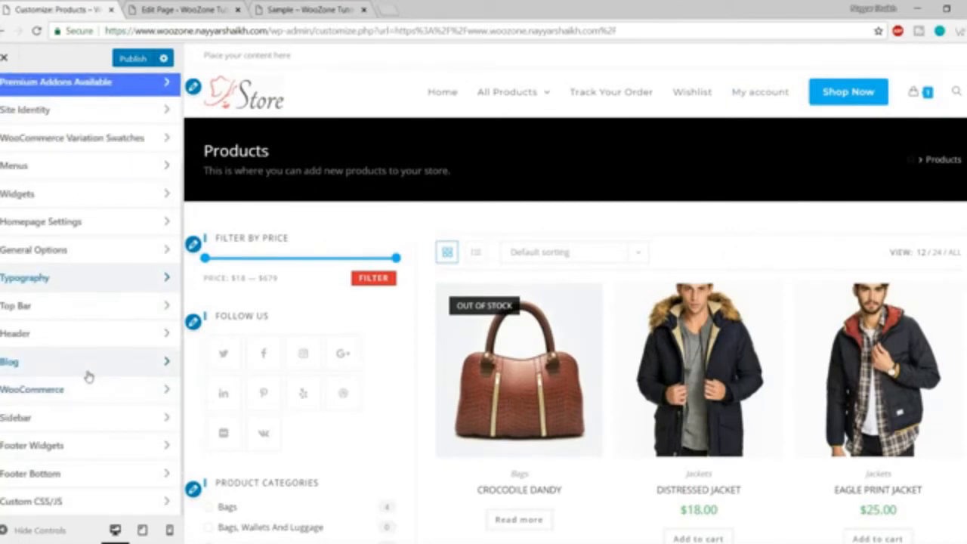
pyautogui.click(77, 312)
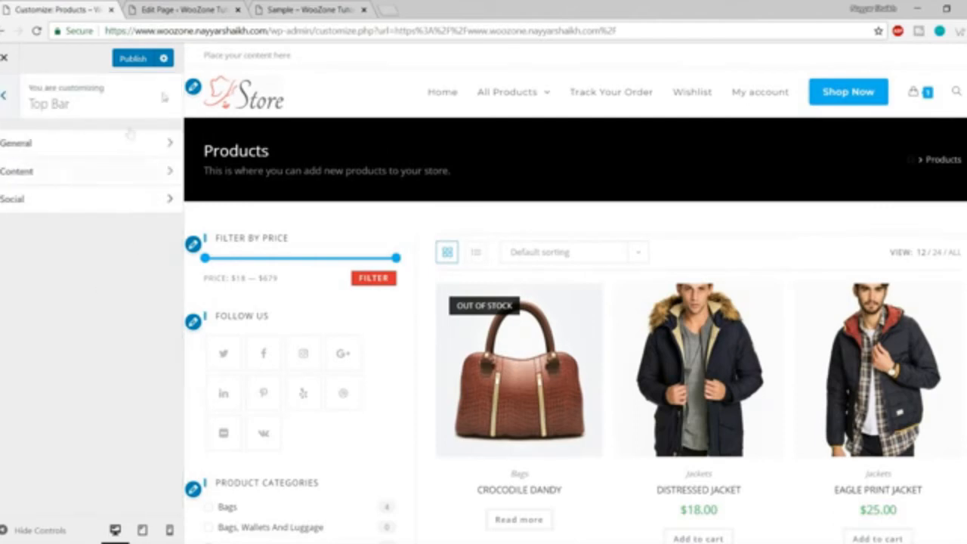
pyautogui.click(95, 143)
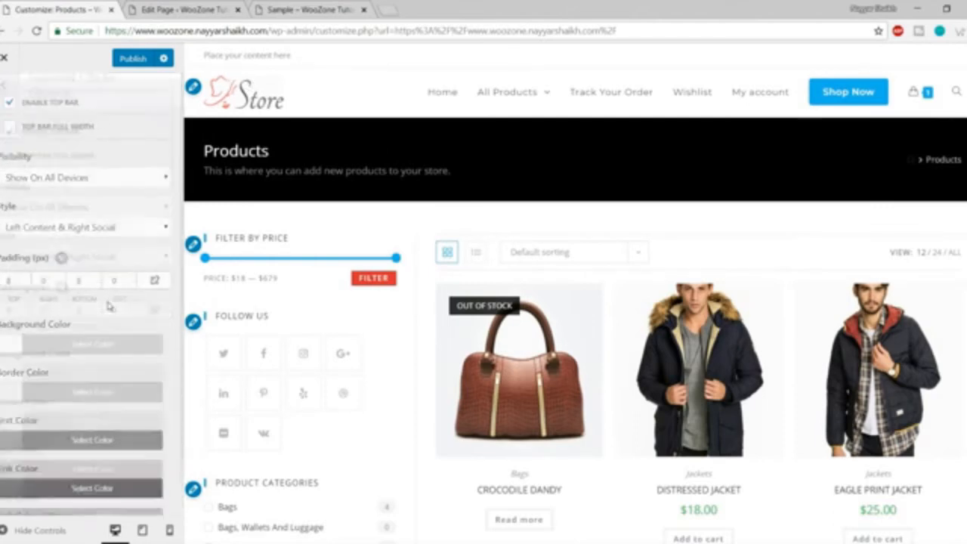
pyautogui.click(104, 218)
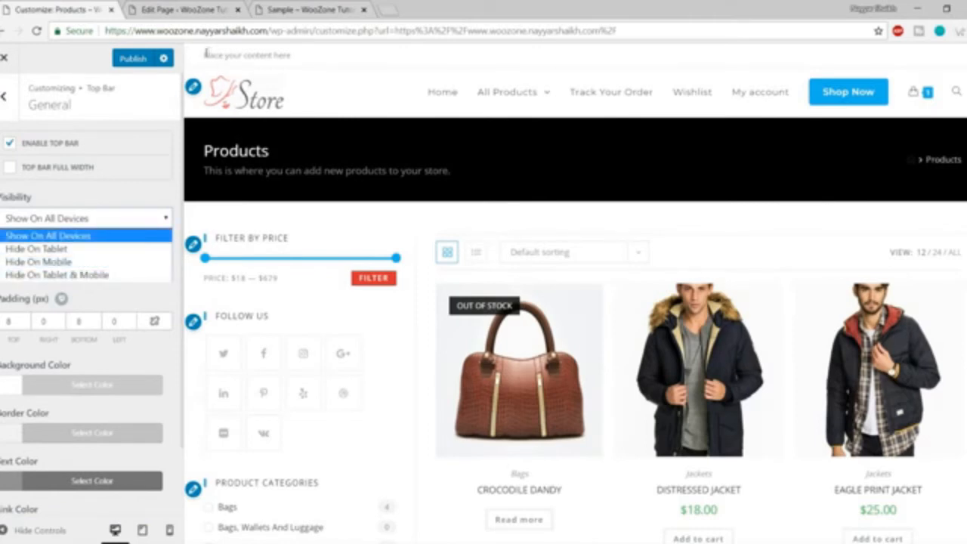
# Inspect the top bar placeholder text in the preview, then return to the Top Bar groups.
pyautogui.moveTo(205, 55); pyautogui.dragTo(322, 55)
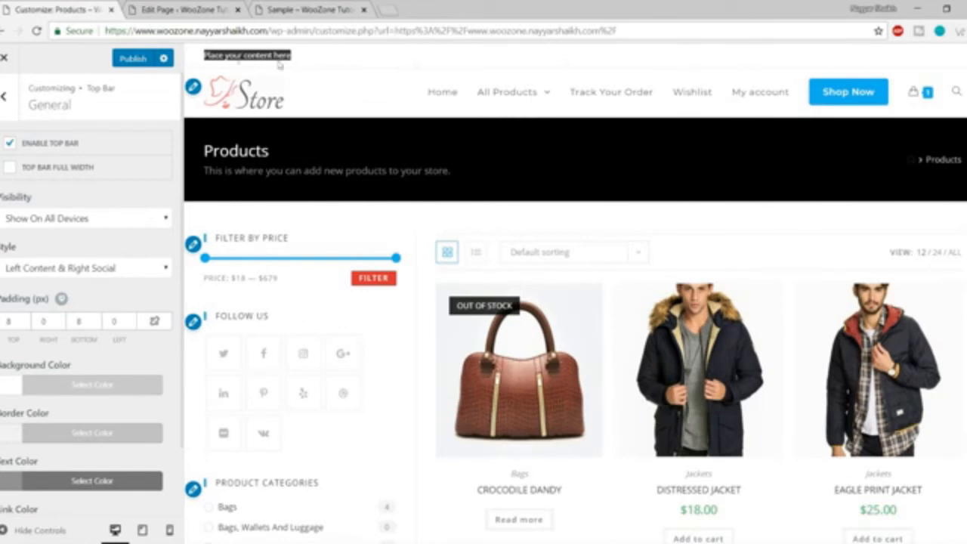
pyautogui.click(301, 58)
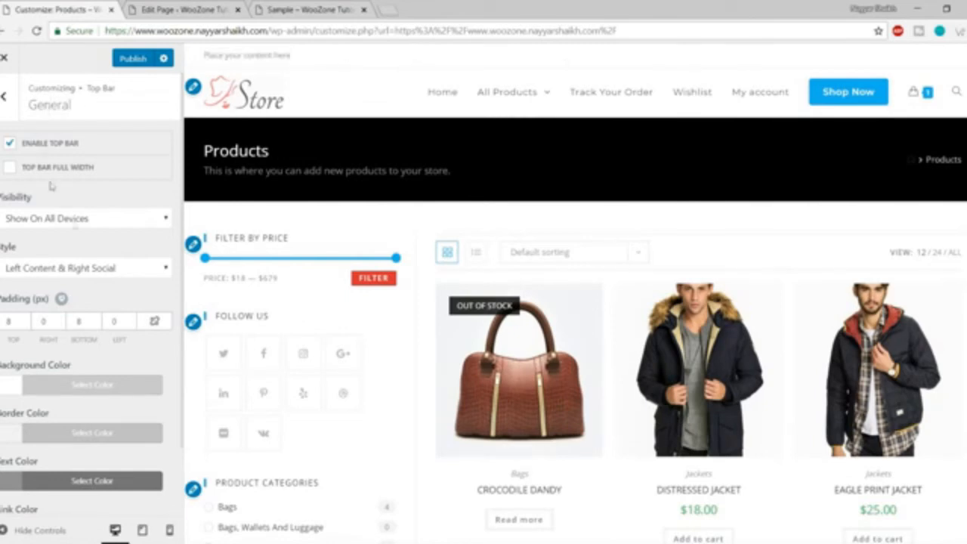
pyautogui.scroll(-3, 126, 325)
pyautogui.scroll(3, 126, 325)
pyautogui.click(4, 96)
# Replace the top bar's 'Place your content here' text with 'Phone:' and a phone number.
pyautogui.click(81, 168)
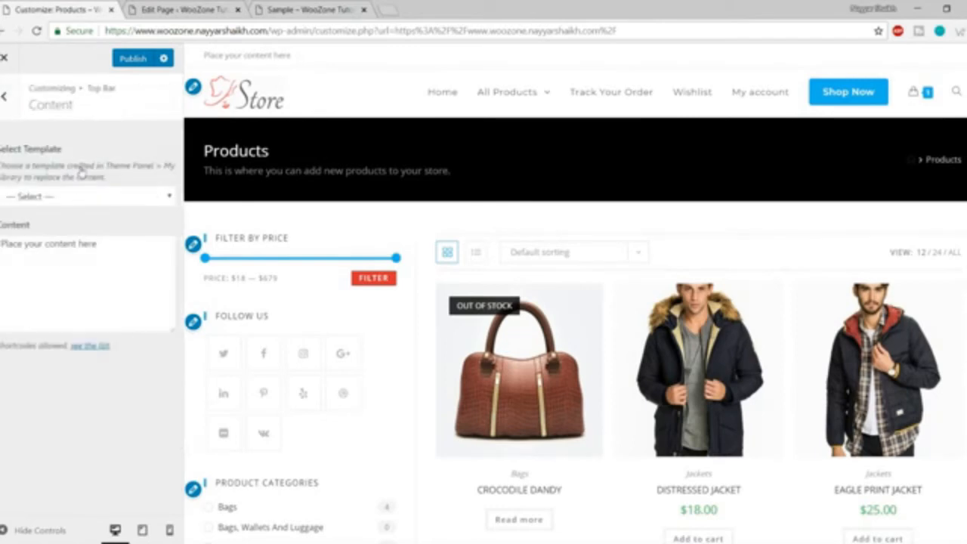
pyautogui.click(95, 198)
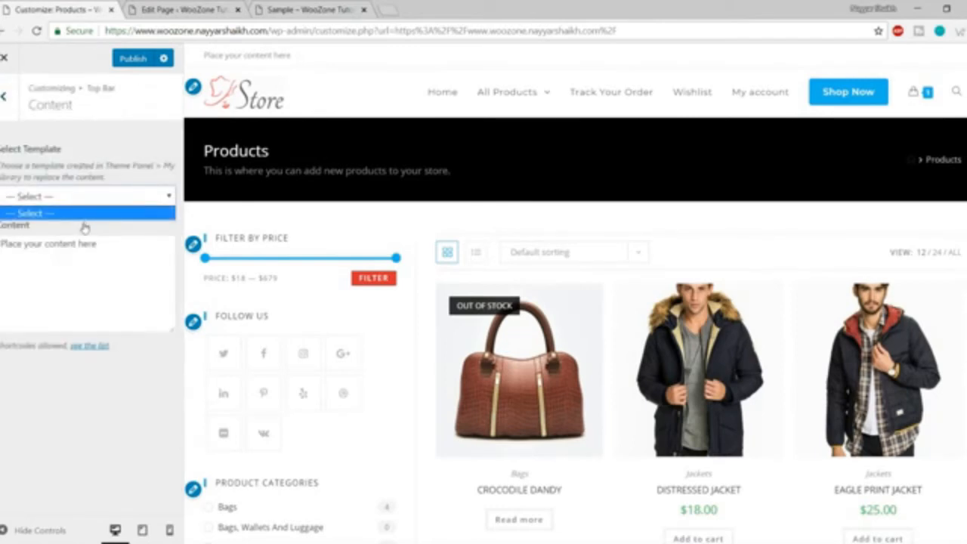
pyautogui.click(84, 228)
pyautogui.click(79, 244)
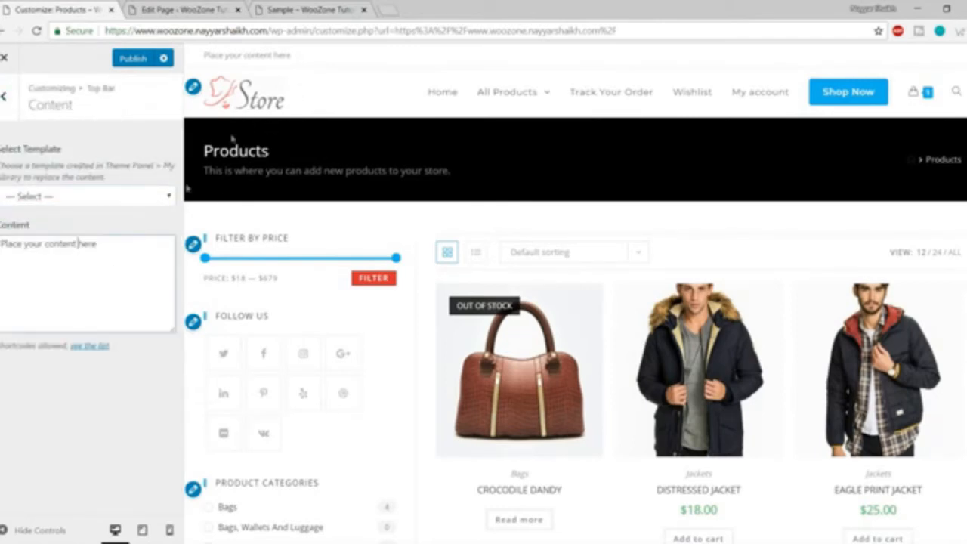
pyautogui.moveTo(97, 245); pyautogui.dragTo(2, 244)
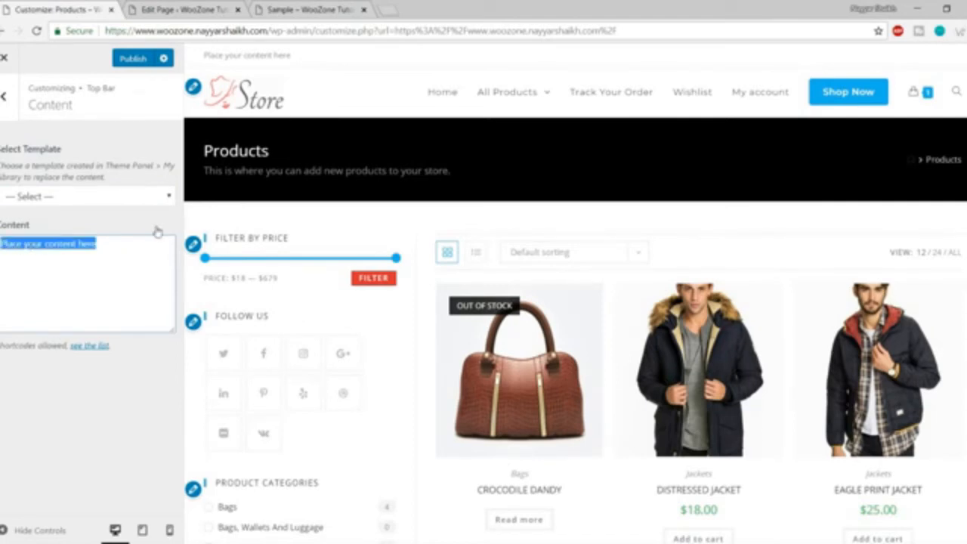
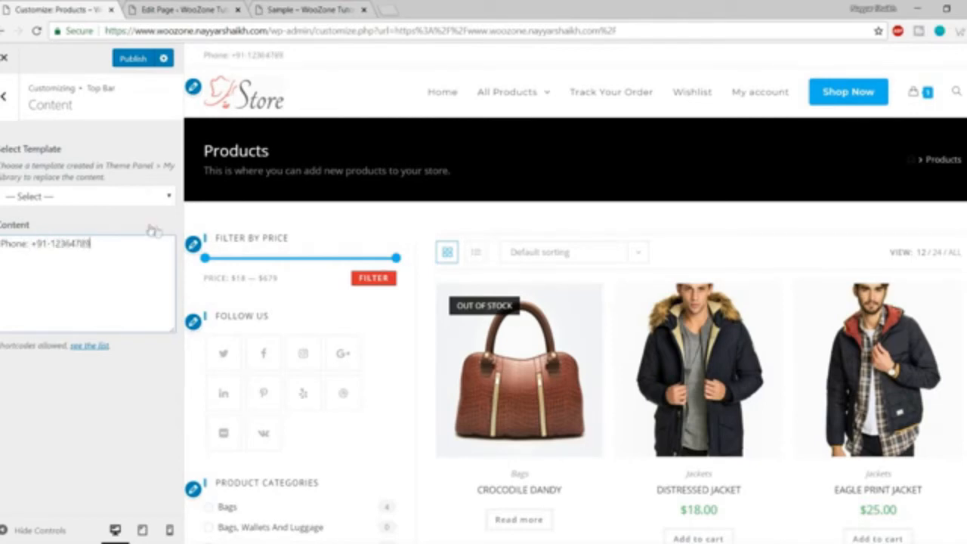
pyautogui.moveTo(284, 55); pyautogui.dragTo(213, 55)
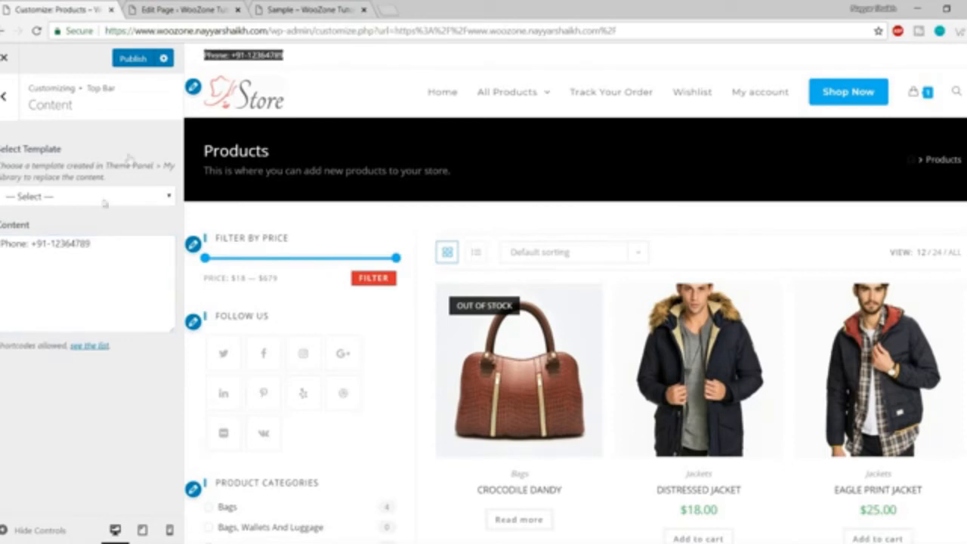
pyautogui.click(82, 252)
pyautogui.moveTo(91, 244); pyautogui.dragTo(1, 243)
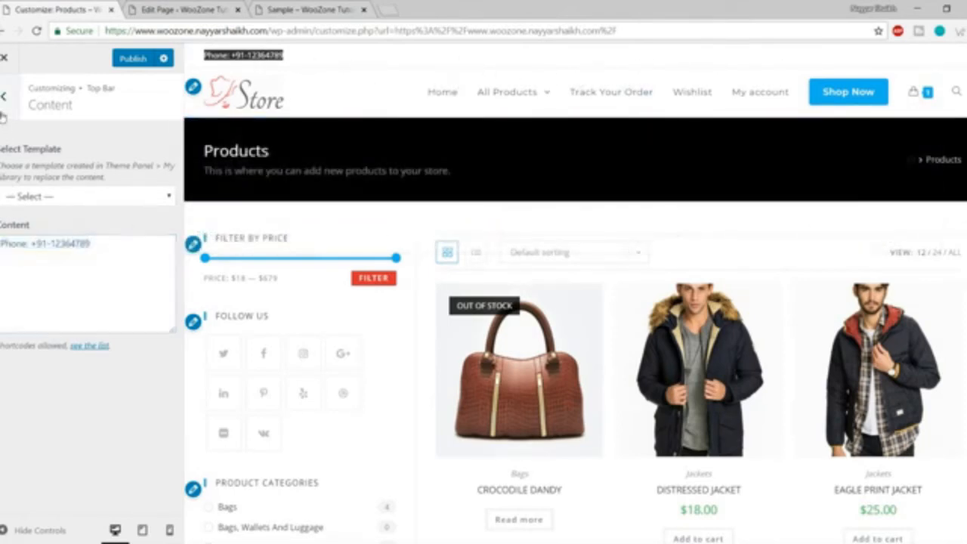
pyautogui.press('Escape')
# Enter '#' as the Twitter and Facebook links in Top Bar > Social.
pyautogui.click(30, 198)
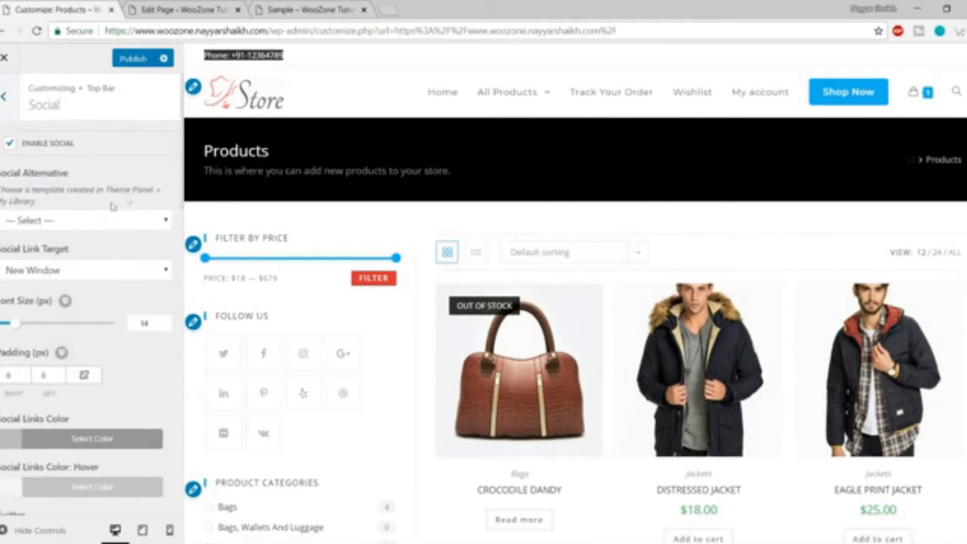
pyautogui.scroll(-8, 124, 300)
pyautogui.scroll(5, 124, 301)
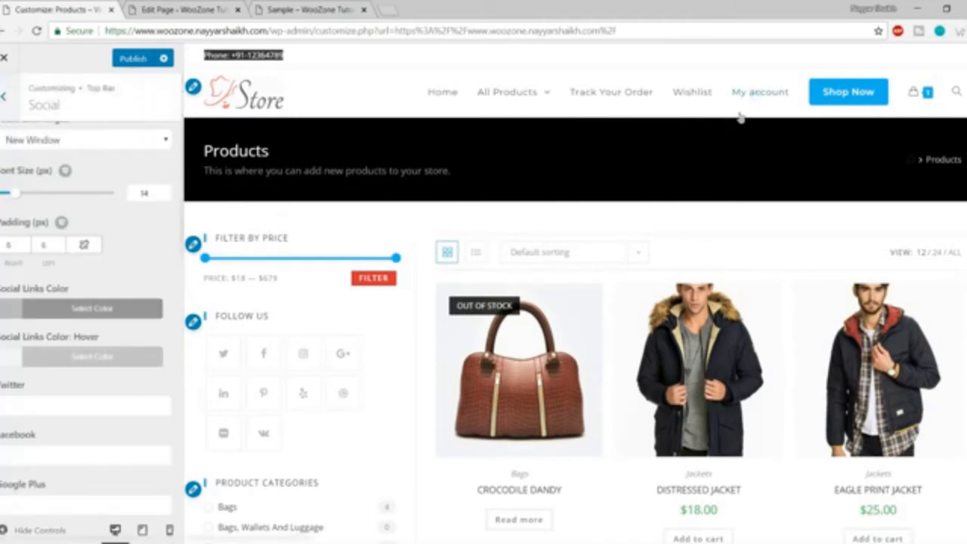
pyautogui.click(42, 404)
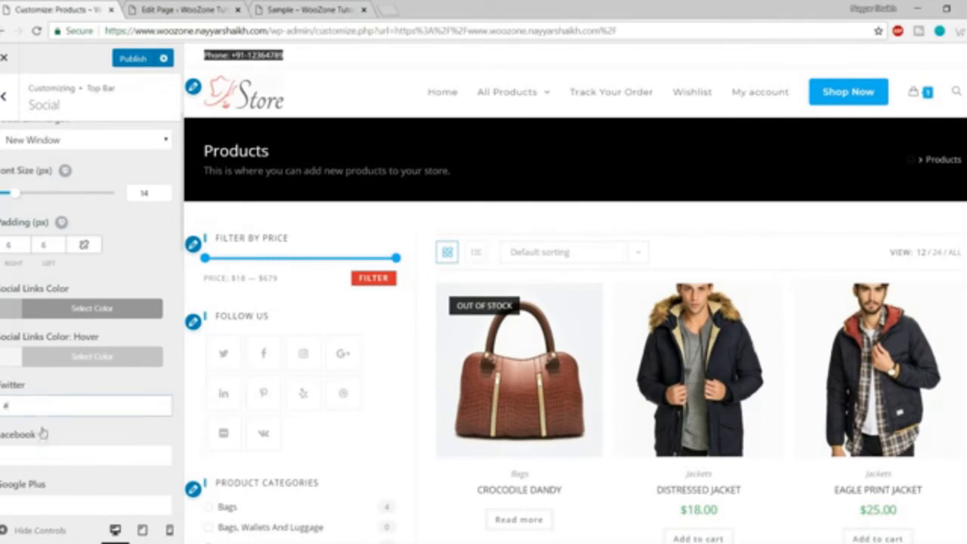
pyautogui.click(42, 453)
pyautogui.scroll(-3, 122, 428)
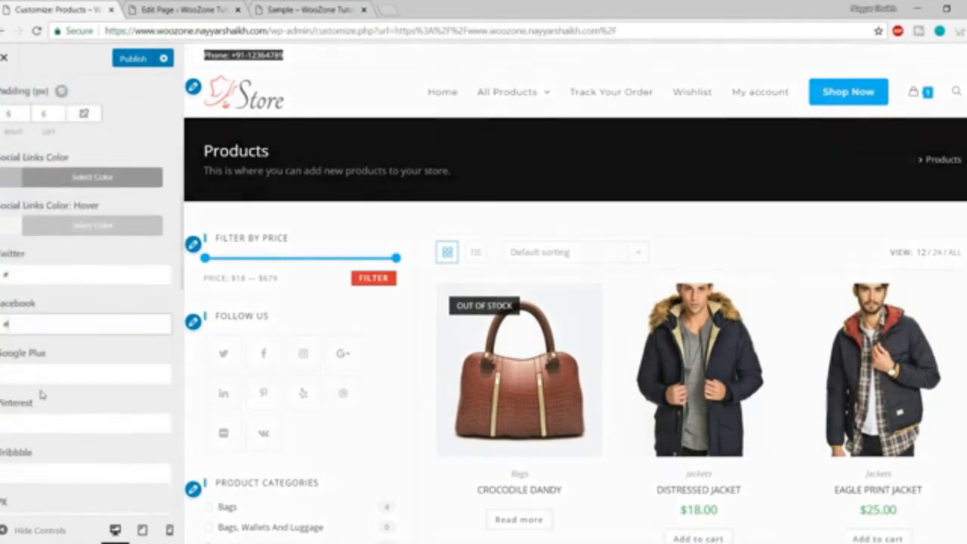
pyautogui.click(122, 428)
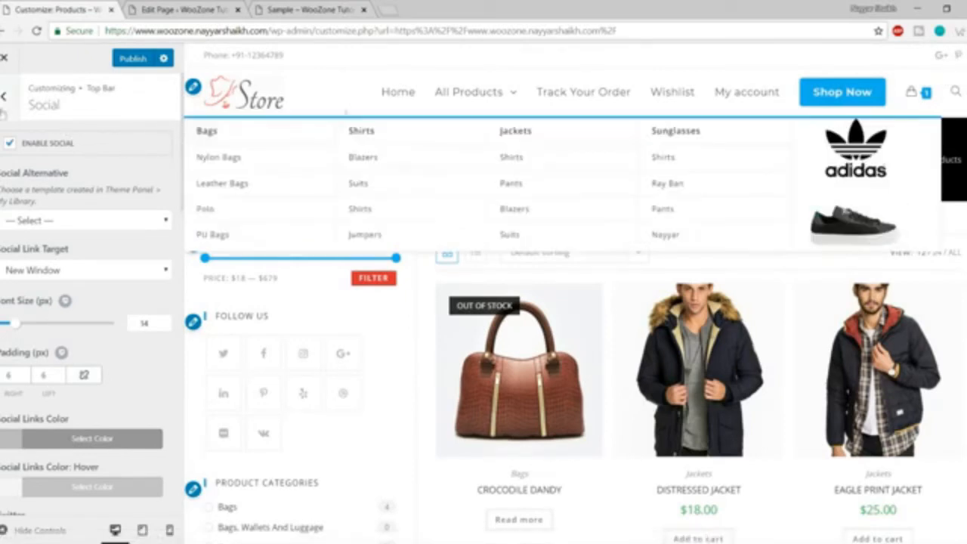
pyautogui.click(5, 98)
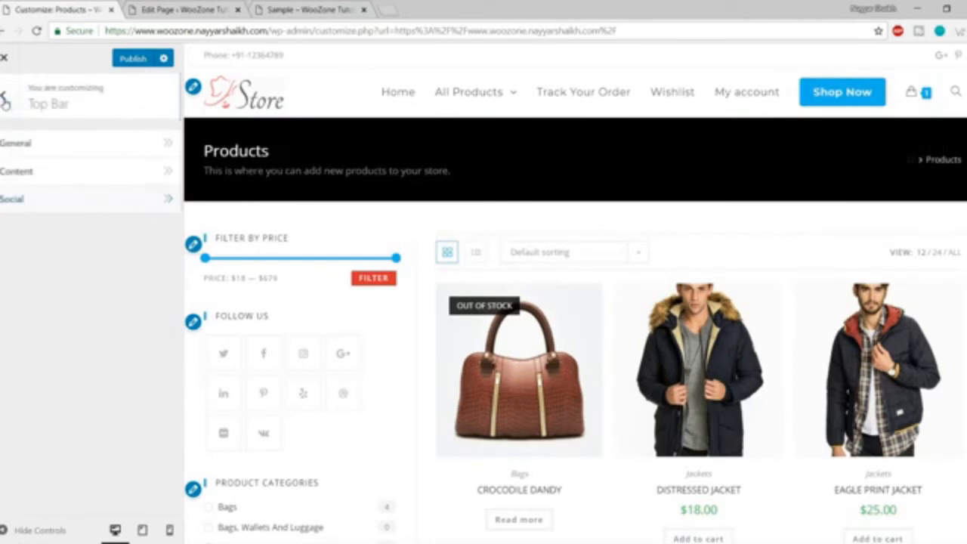
# Open Header > General and review the Style list, keeping Minimal for now.
pyautogui.click(5, 104)
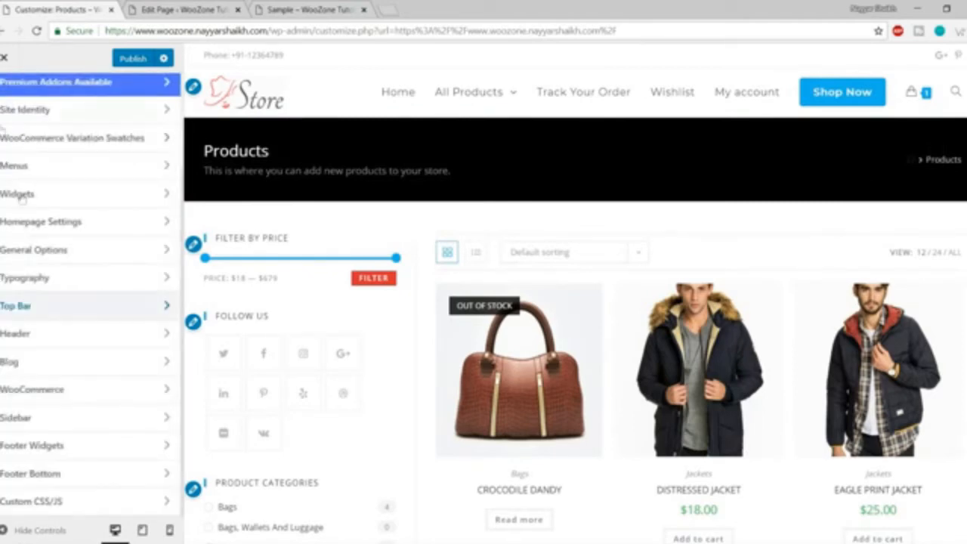
pyautogui.click(66, 341)
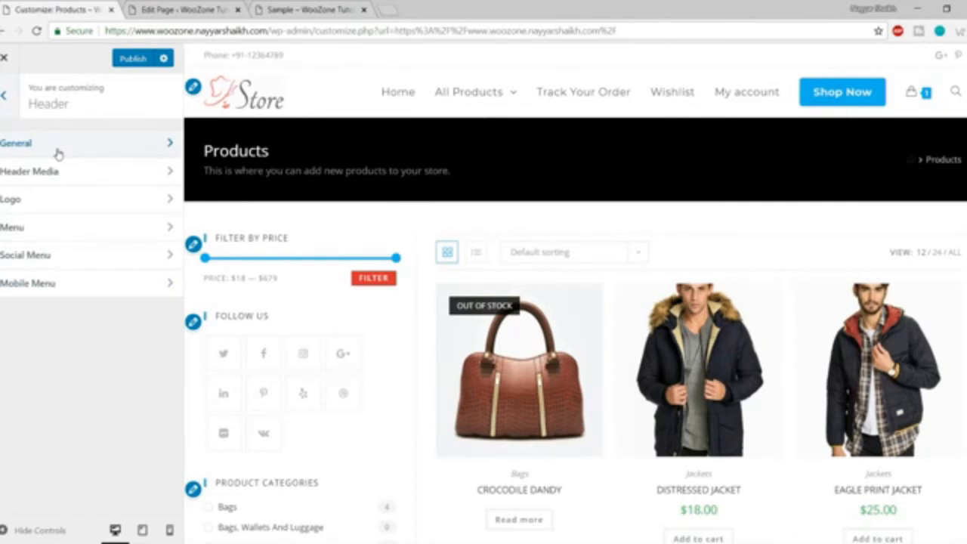
pyautogui.click(58, 151)
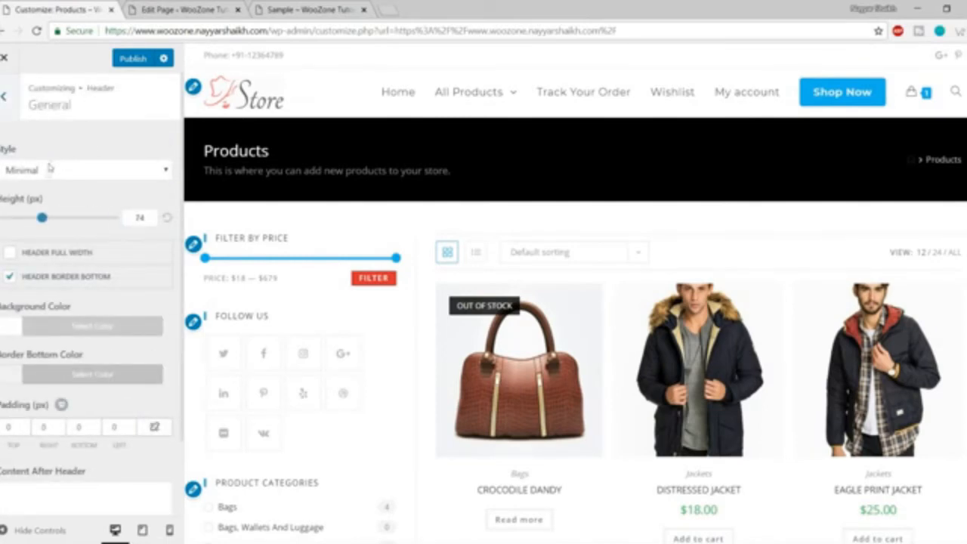
pyautogui.click(50, 169)
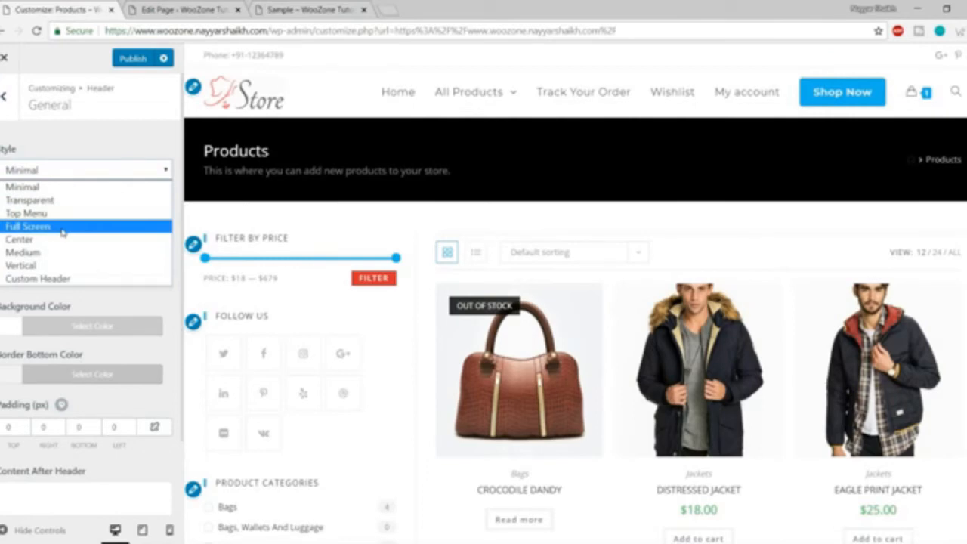
pyautogui.click(126, 147)
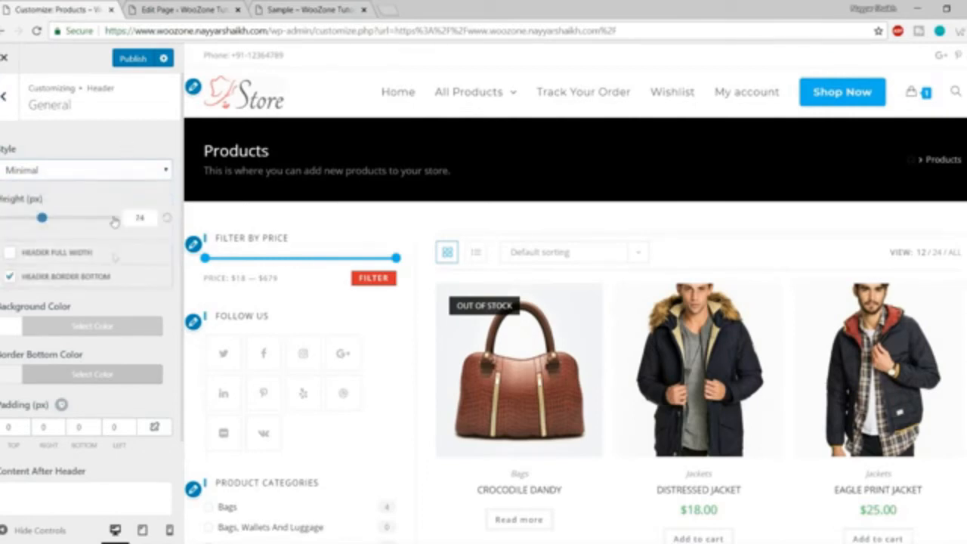
pyautogui.scroll(-1, 100, 328)
pyautogui.scroll(1, 99, 327)
# Try a red header background colour, then reset it to the default white.
pyautogui.click(91, 327)
pyautogui.scroll(-1, 91, 333)
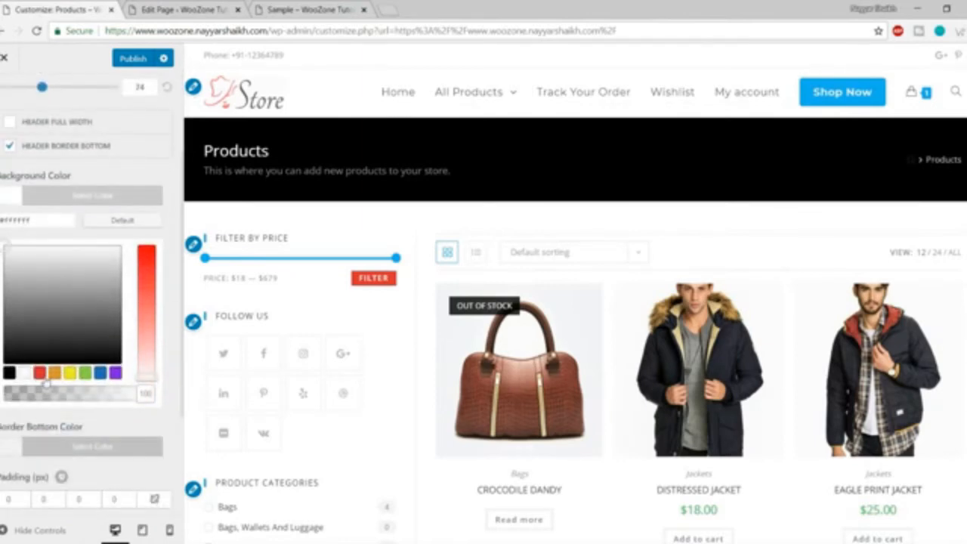
pyautogui.click(40, 372)
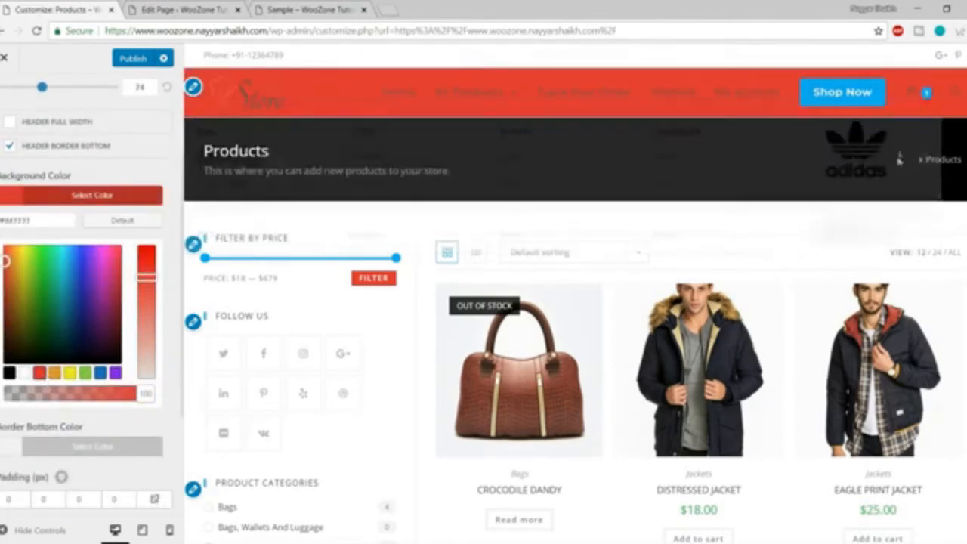
pyautogui.click(110, 196)
pyautogui.click(94, 242)
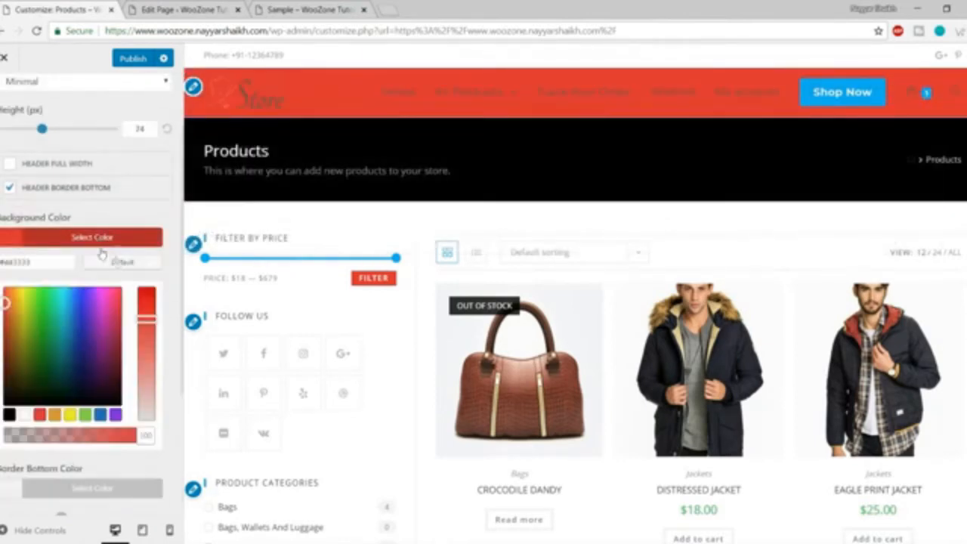
pyautogui.click(123, 262)
# Switch the header style to Center.
pyautogui.scroll(2, 98, 242)
pyautogui.click(76, 170)
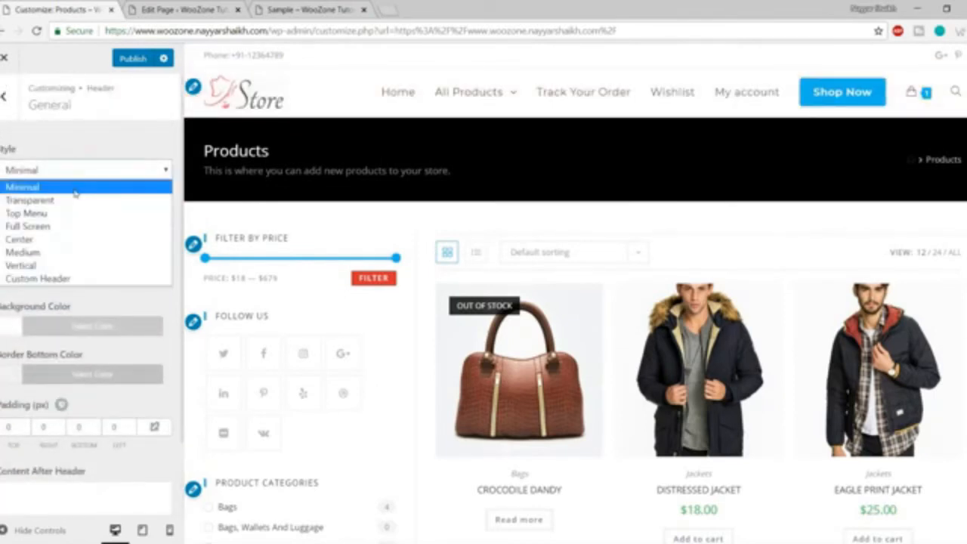
pyautogui.click(68, 239)
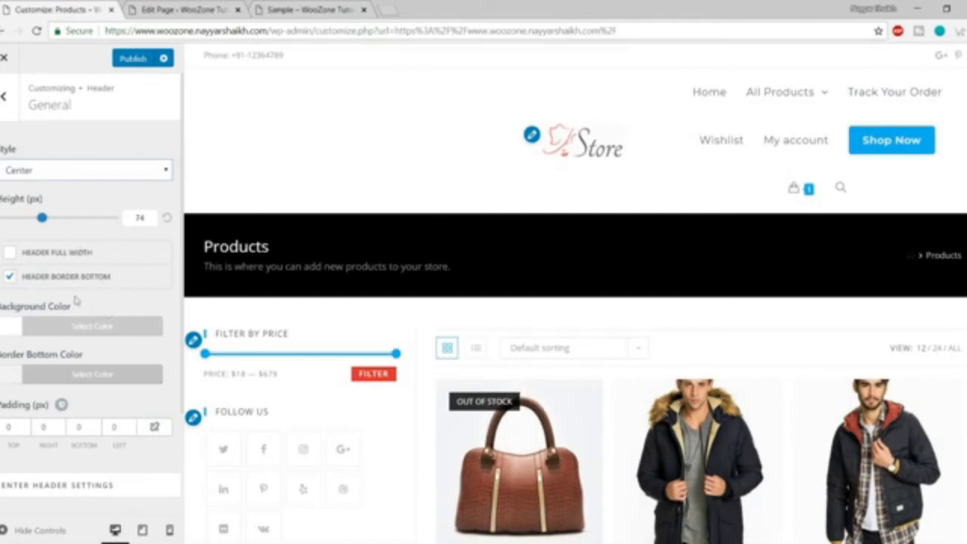
# Set the Center header's Left Menu to Main Menu.
pyautogui.scroll(-2, 124, 378)
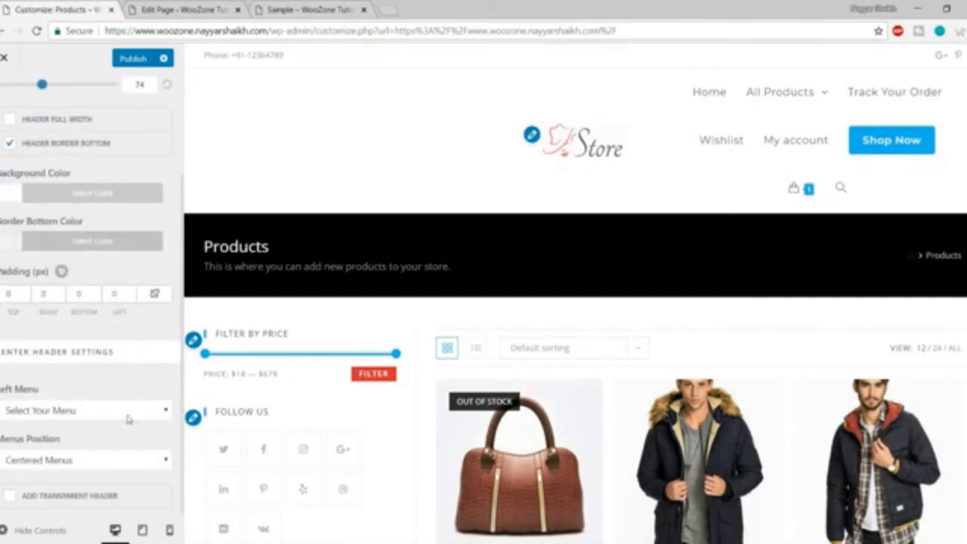
pyautogui.click(128, 416)
pyautogui.click(102, 441)
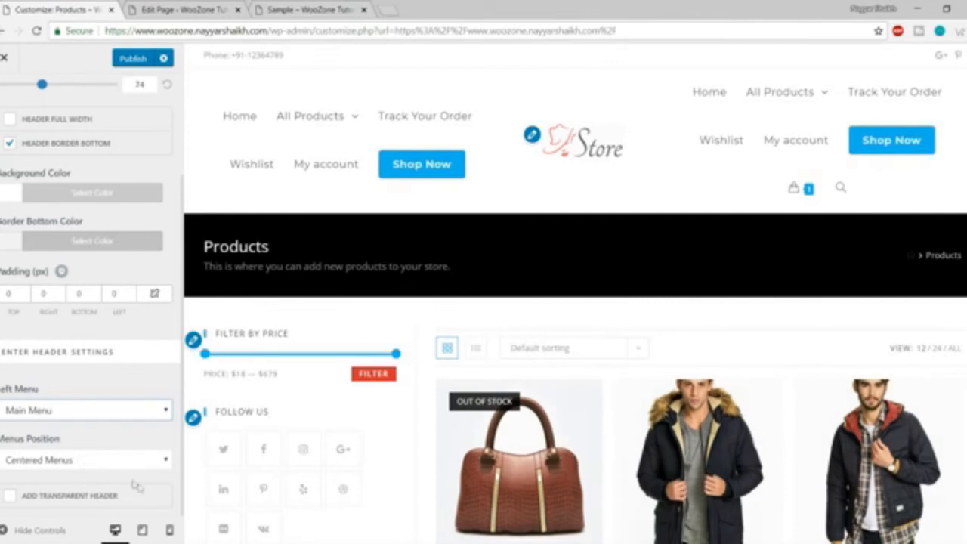
# Switch the header style back to Minimal and return to the Header list.
pyautogui.scroll(3, 125, 468)
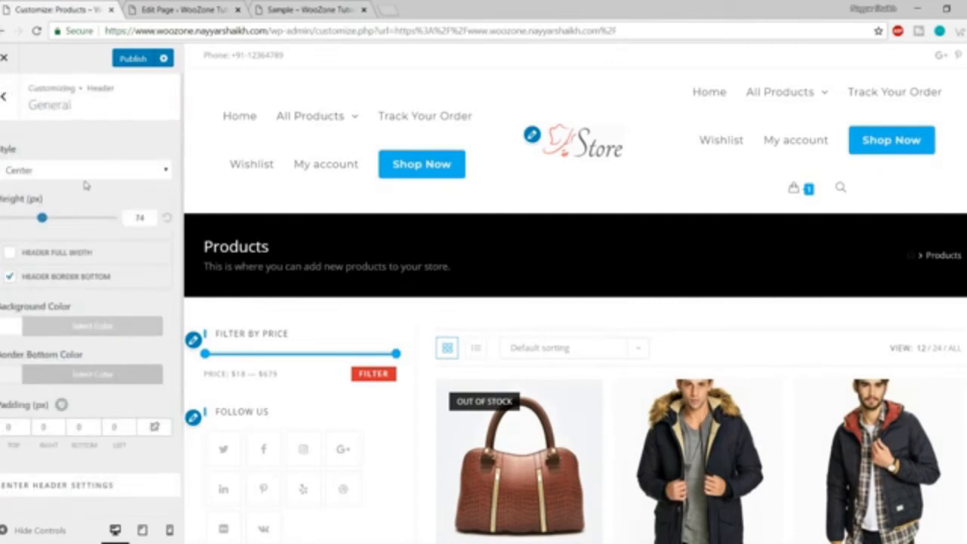
pyautogui.click(86, 171)
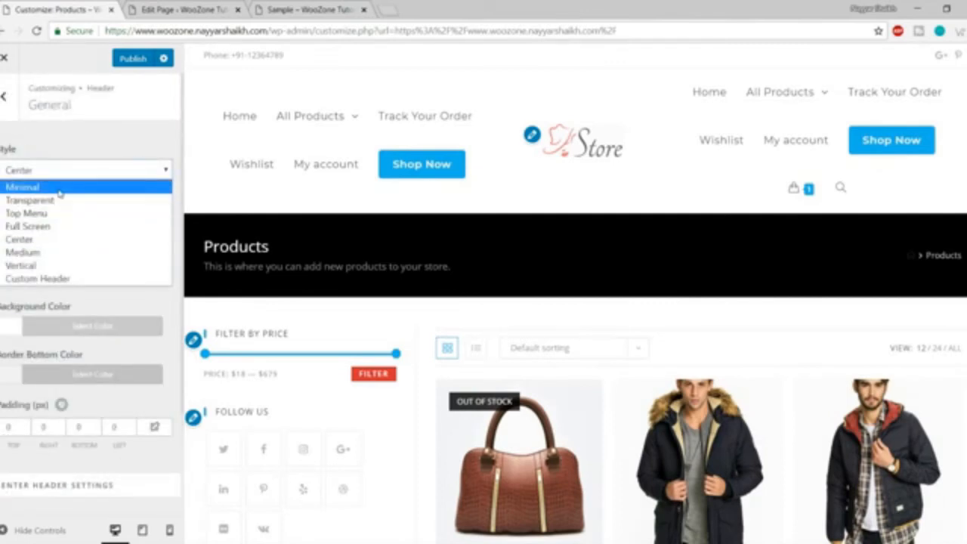
pyautogui.click(59, 189)
pyautogui.click(12, 104)
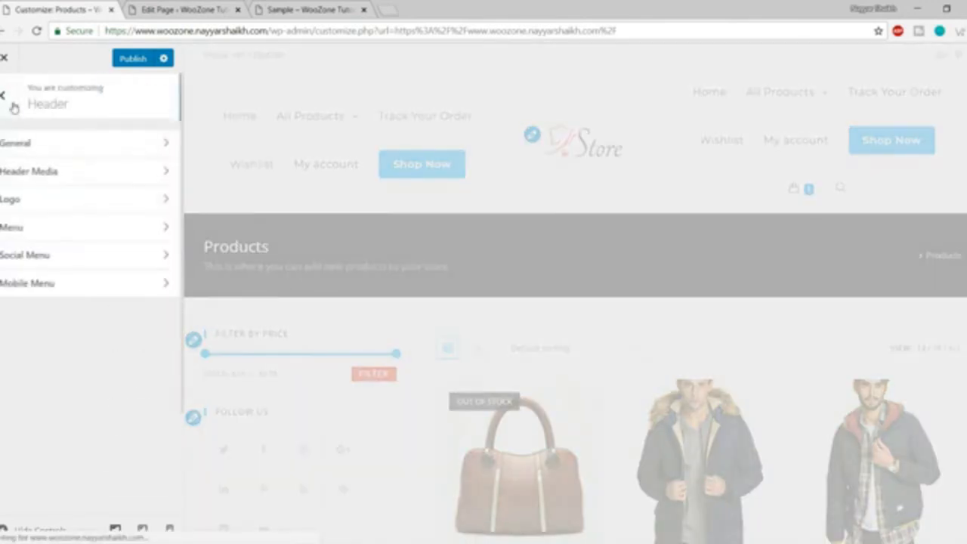
pyautogui.click(30, 172)
pyautogui.scroll(-2, 87, 318)
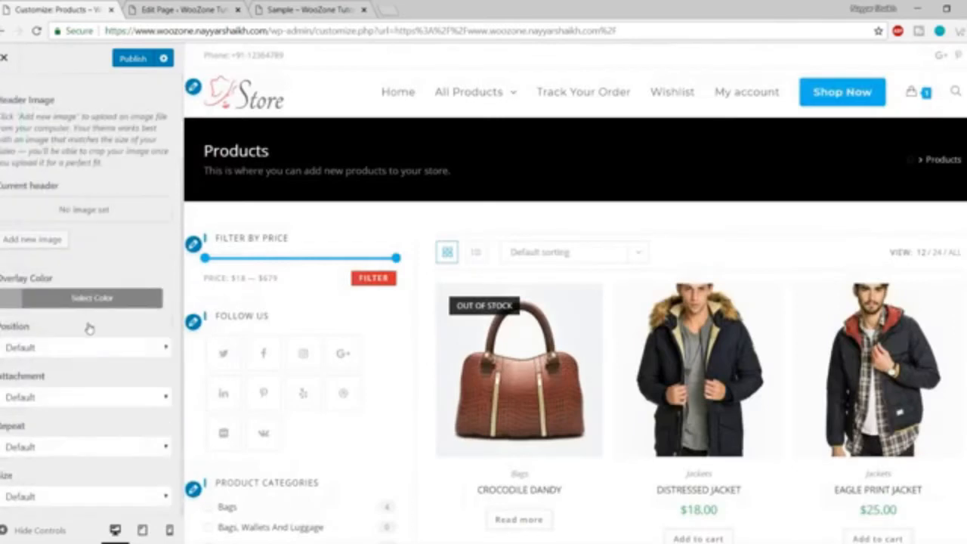
pyautogui.scroll(2, 91, 361)
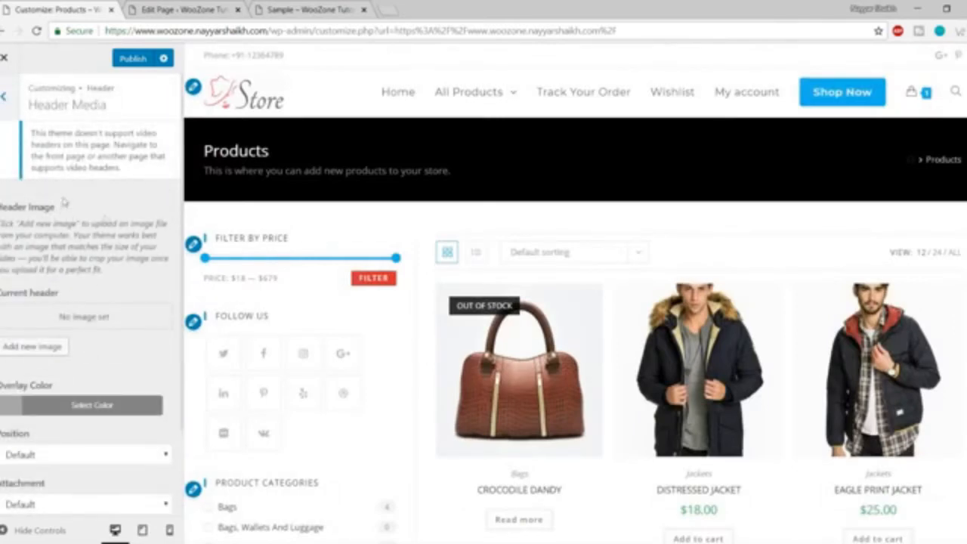
pyautogui.scroll(-2, 78, 293)
pyautogui.scroll(2, 93, 378)
pyautogui.click(3, 96)
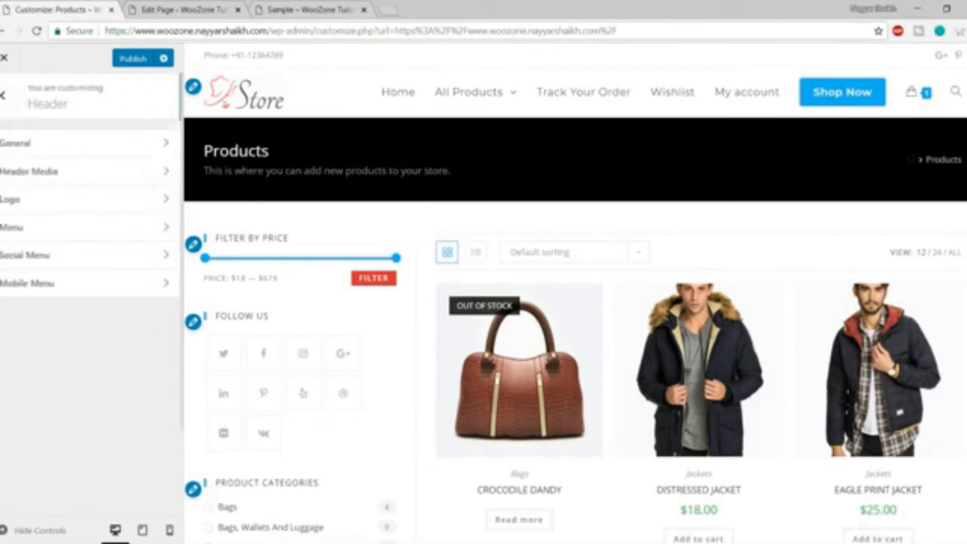
pyautogui.click(43, 200)
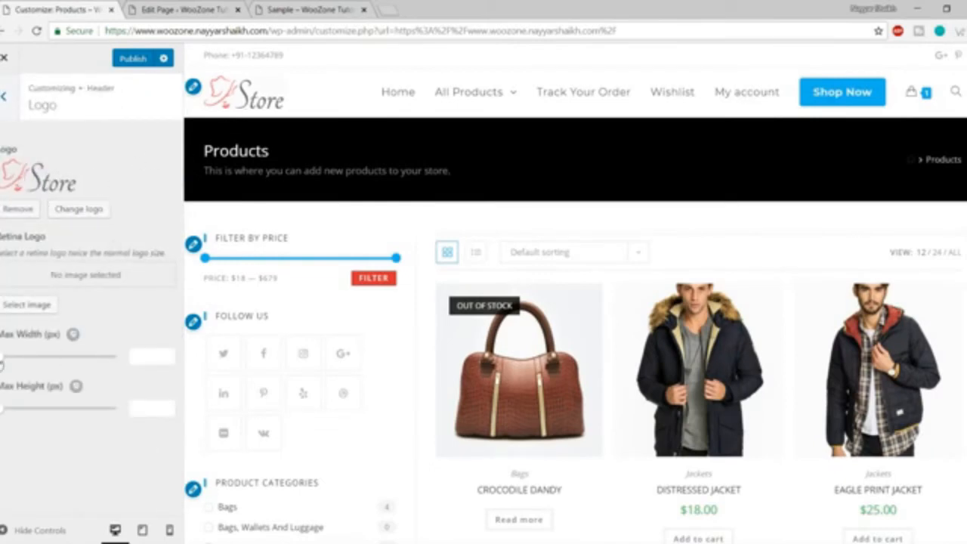
pyautogui.moveTo(1, 361)
pyautogui.mouseDown()
pyautogui.moveTo(79, 363)
pyautogui.moveTo(0, 357)
pyautogui.mouseUp()
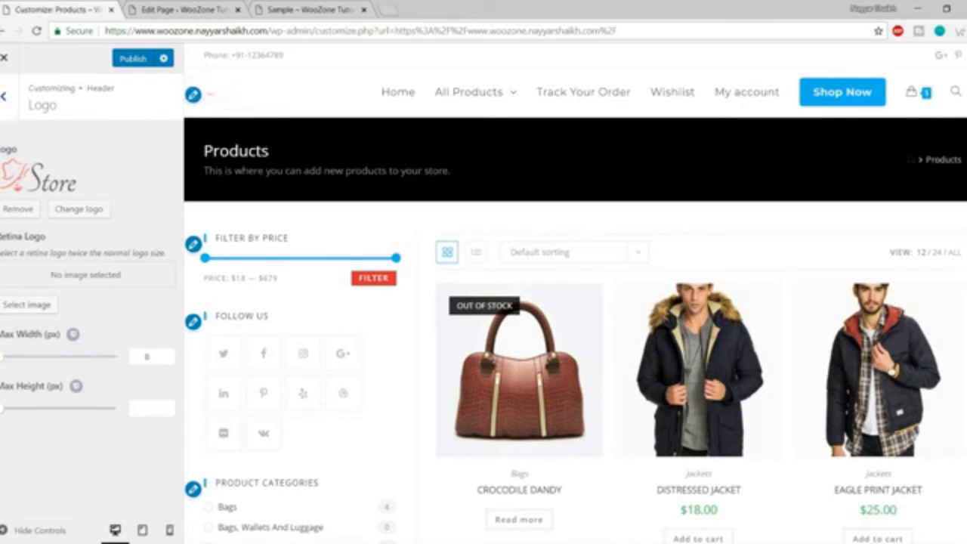
pyautogui.moveTo(3, 409); pyautogui.dragTo(106, 408)
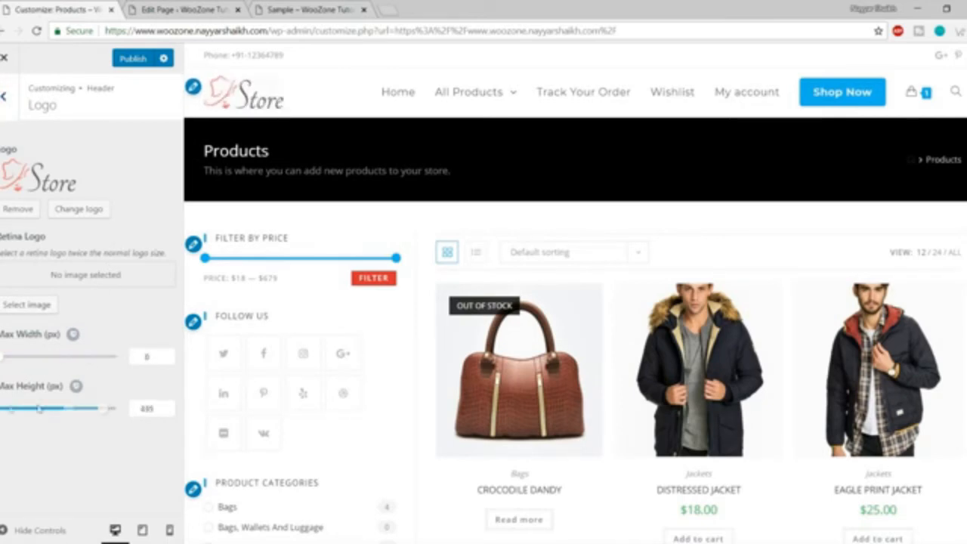
pyautogui.moveTo(39, 408); pyautogui.dragTo(0, 408)
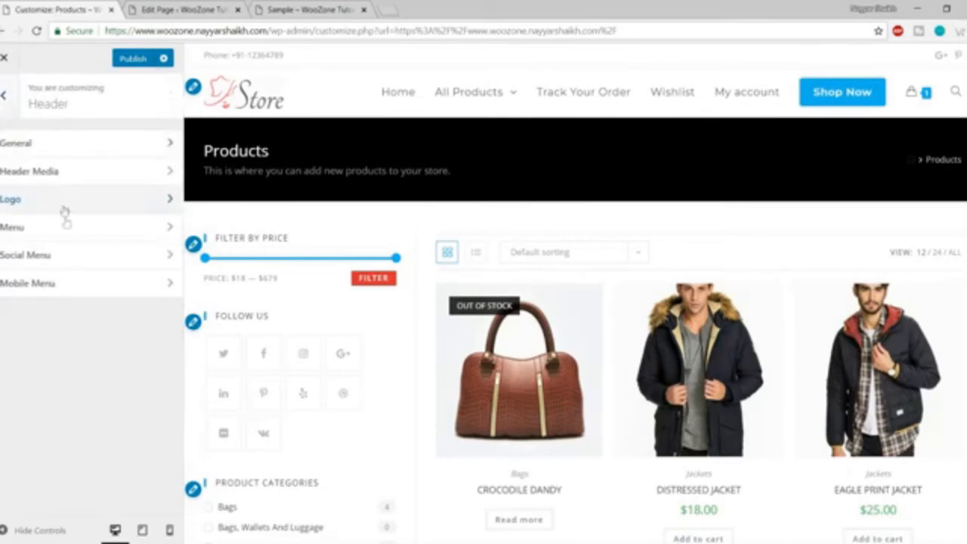
# Open Header > Menu and look at the menu template list without choosing one.
pyautogui.click(64, 231)
pyautogui.scroll(-15, 134, 283)
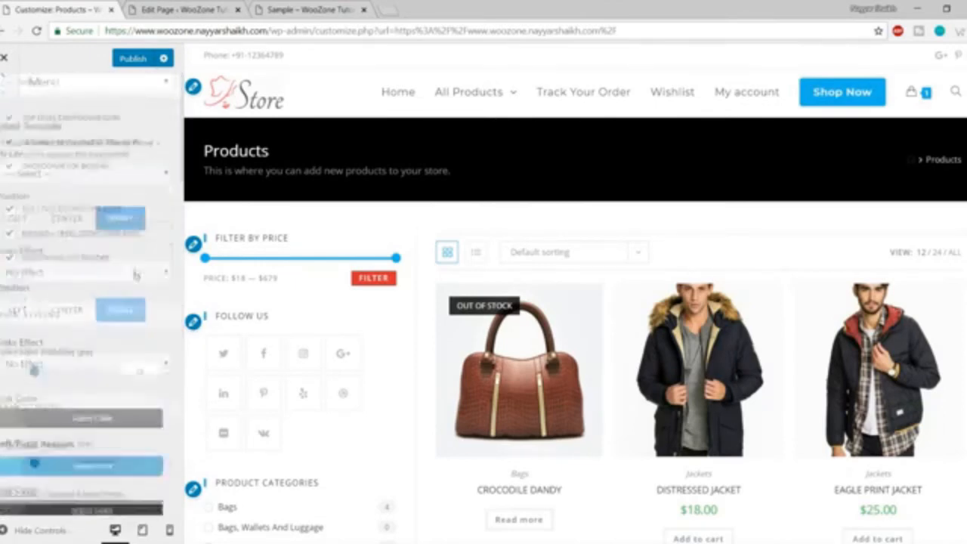
pyautogui.scroll(-1, 134, 288)
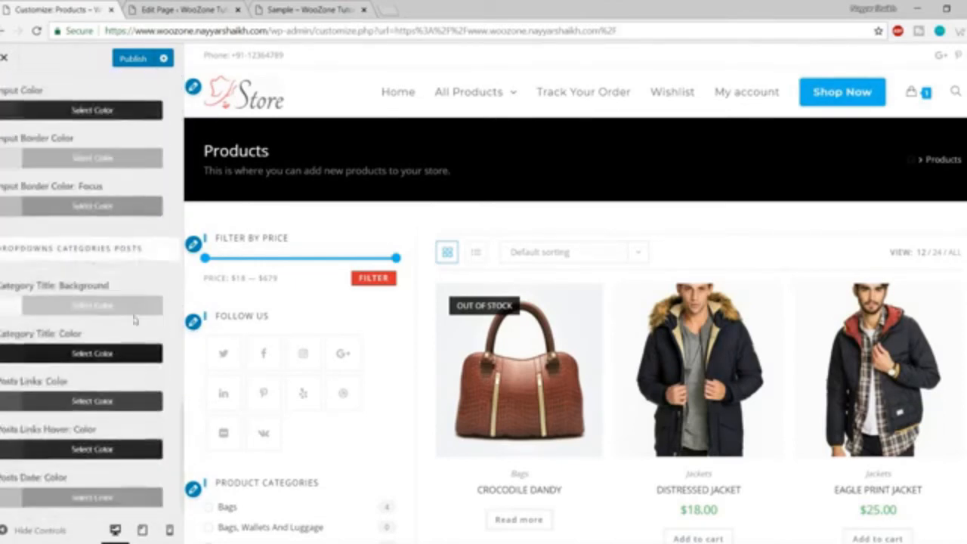
pyautogui.scroll(15, 135, 318)
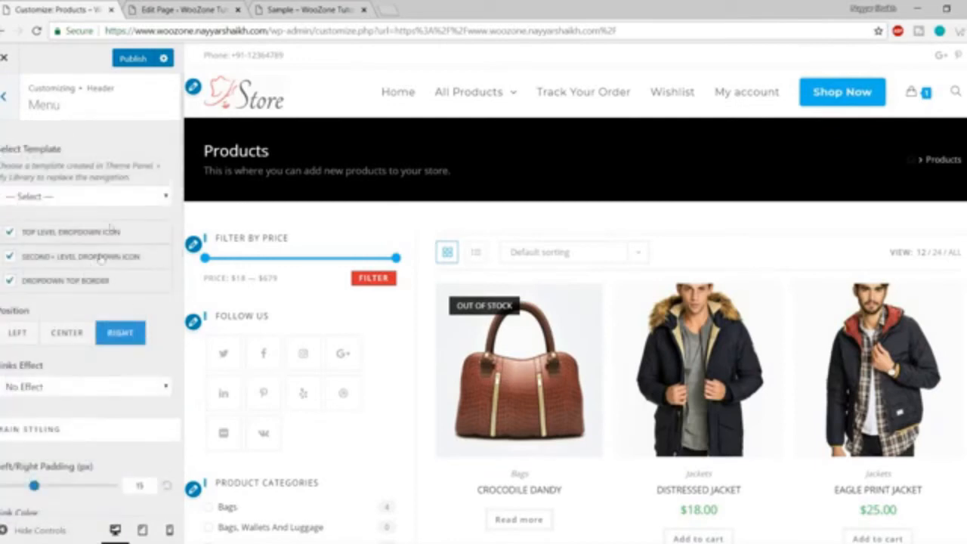
pyautogui.click(98, 198)
pyautogui.click(98, 199)
pyautogui.scroll(-2, 89, 308)
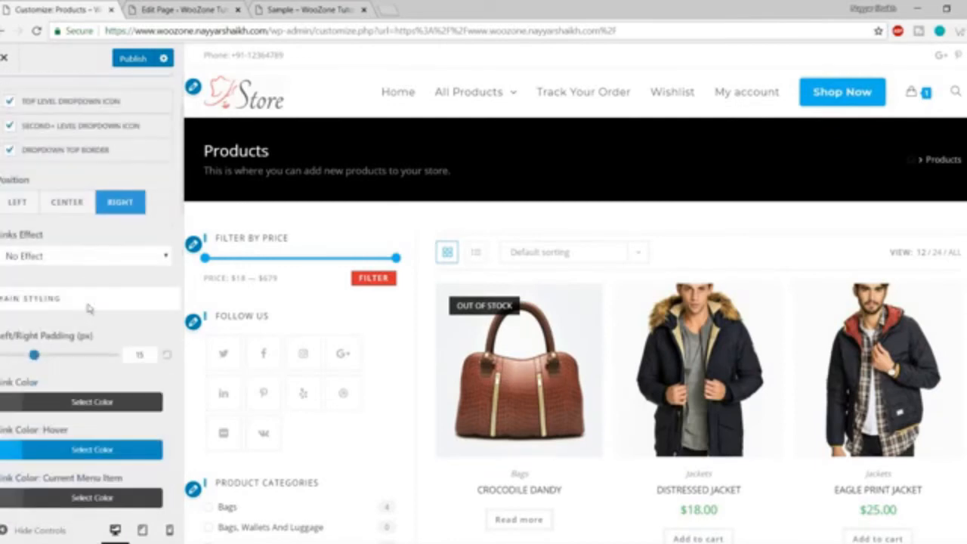
pyautogui.scroll(2, 79, 271)
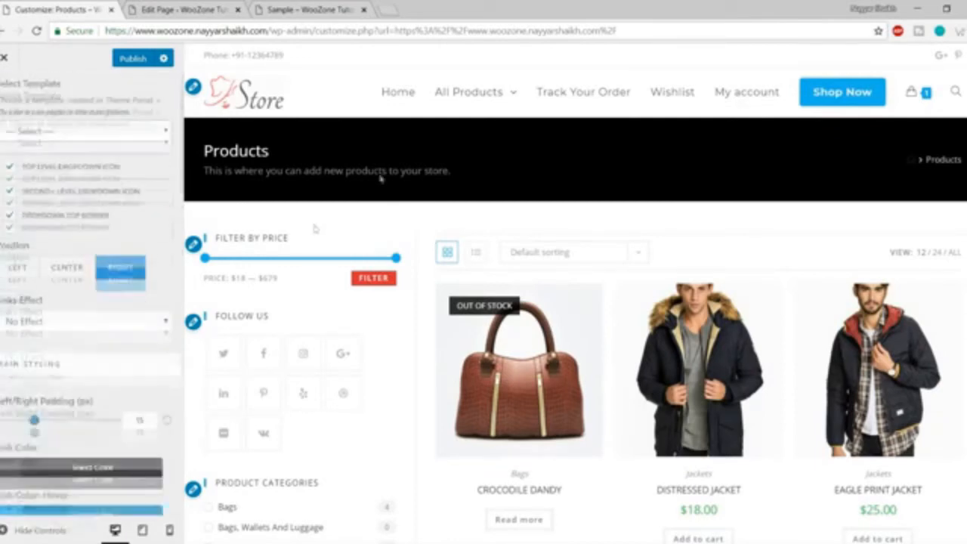
# Try the Brackets links effect, then settle on Circular Reveal.
pyautogui.moveTo(429, 99)
pyautogui.click(84, 322)
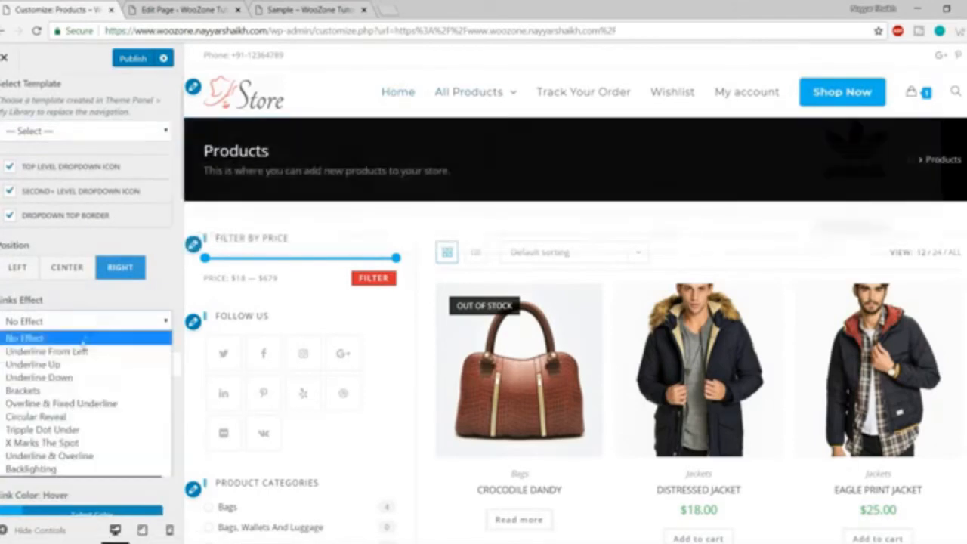
pyautogui.click(51, 391)
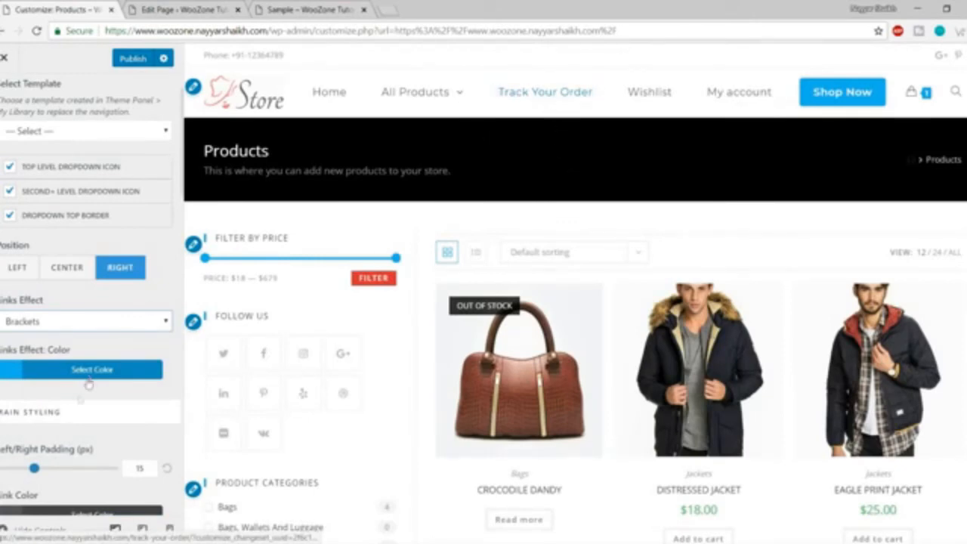
pyautogui.scroll(-3, 89, 383)
pyautogui.click(85, 195)
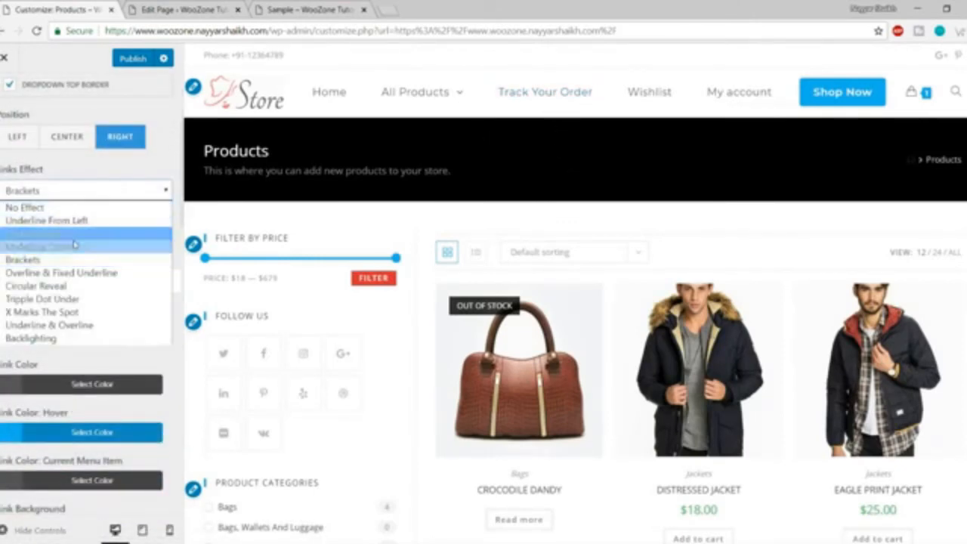
pyautogui.click(76, 286)
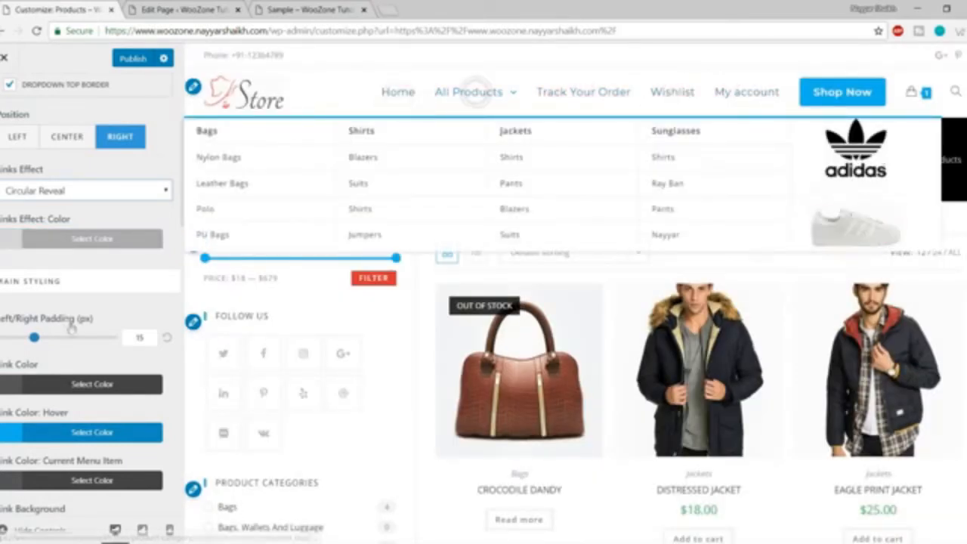
pyautogui.scroll(-8, 93, 380)
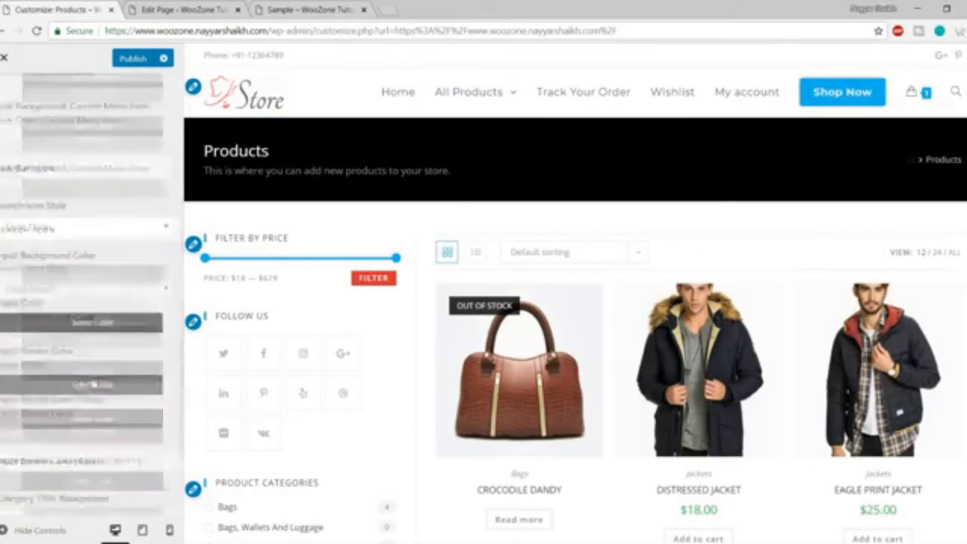
pyautogui.scroll(10, 94, 382)
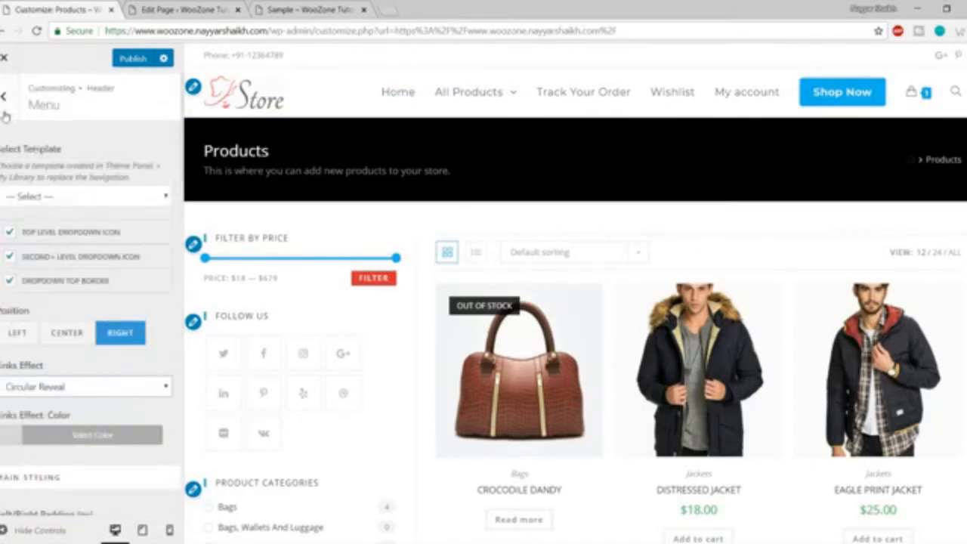
pyautogui.click(4, 113)
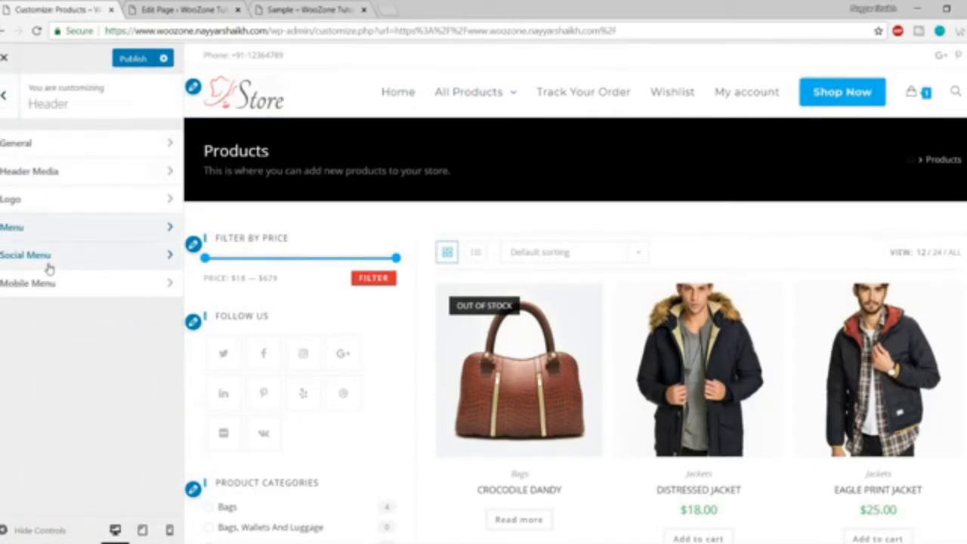
# Open Blog > Blog Entries and keep the Blog Style at Large Image.
pyautogui.click(6, 102)
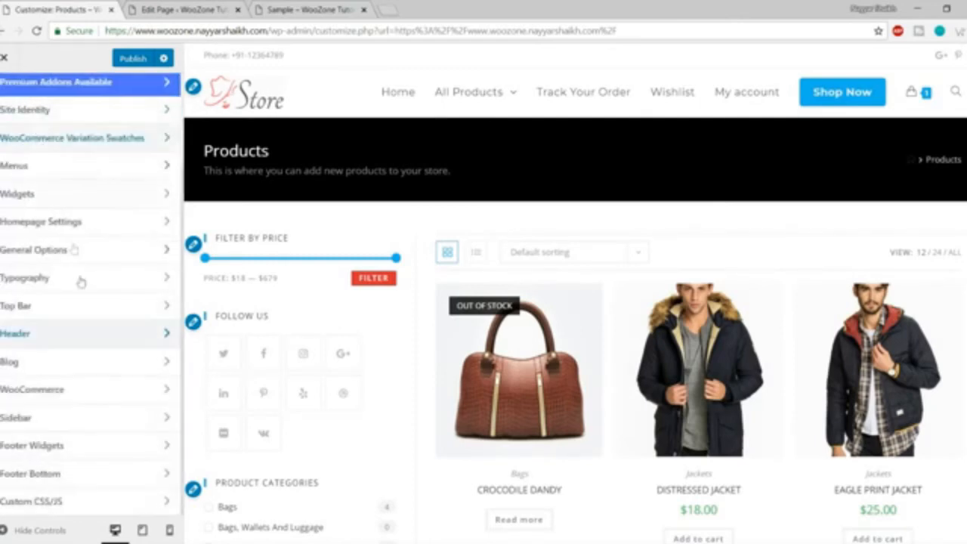
pyautogui.click(128, 362)
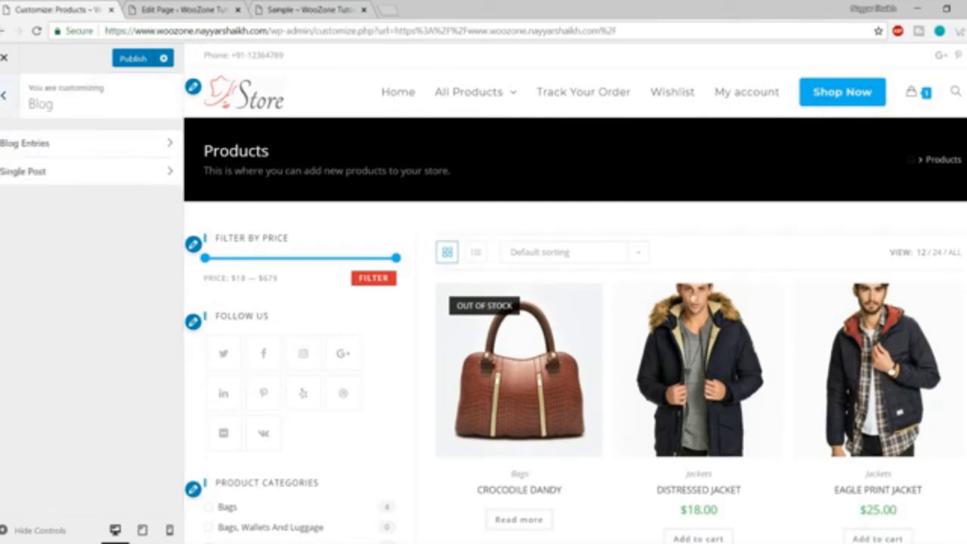
pyautogui.click(58, 149)
pyautogui.scroll(-1, 330, 220)
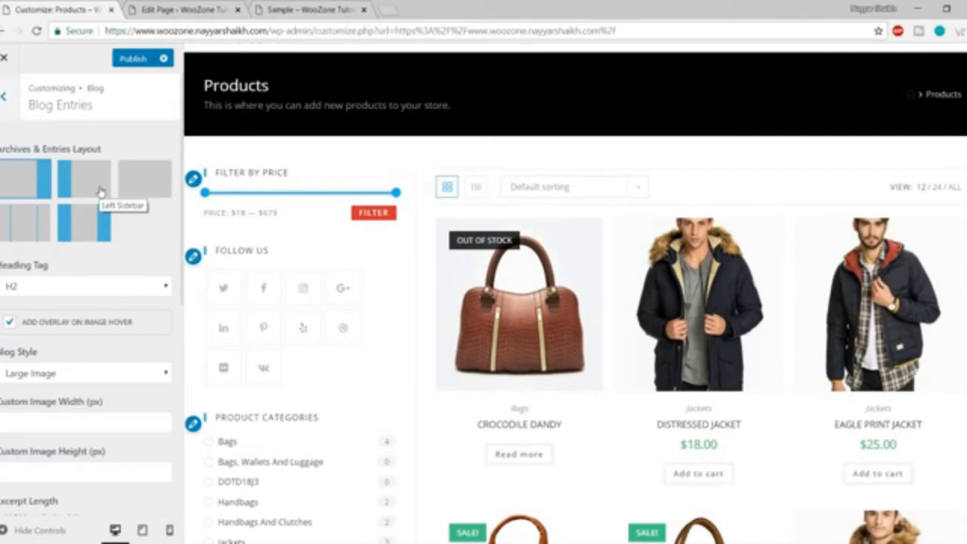
pyautogui.scroll(-2, 78, 252)
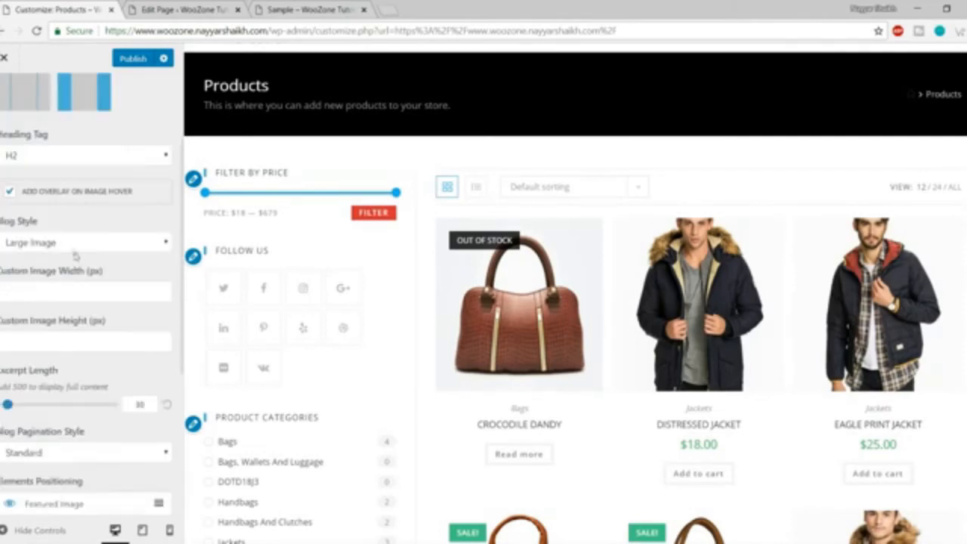
pyautogui.click(74, 243)
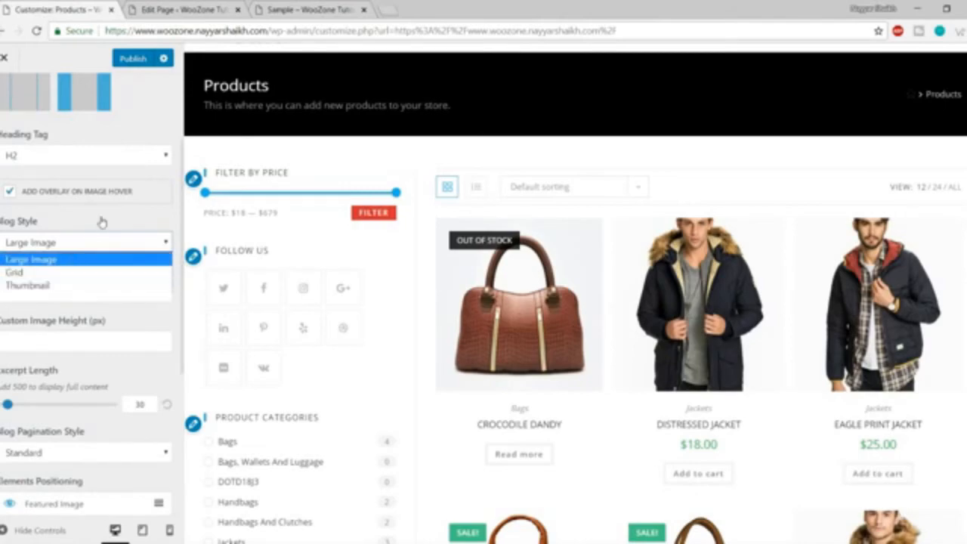
pyautogui.click(30, 259)
# Review the remaining Blog Entries settings, including H2 headings, and return to the top-level list.
pyautogui.scroll(-10, 695, 335)
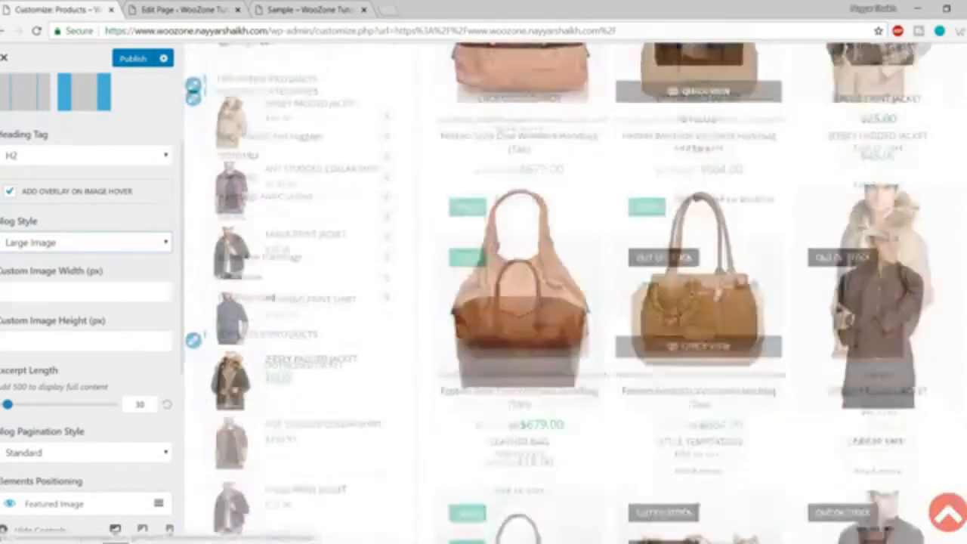
pyautogui.scroll(-4, 696, 335)
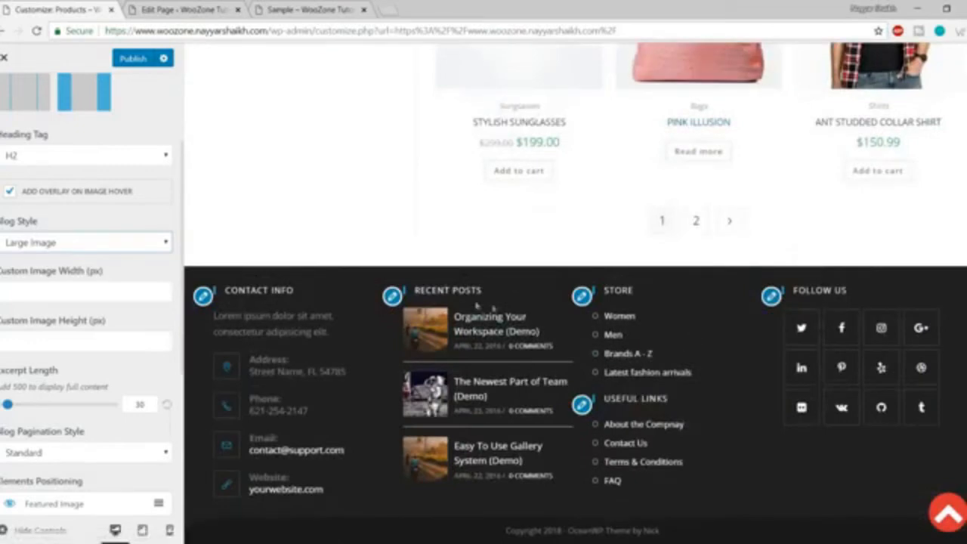
pyautogui.scroll(6, 478, 309)
pyautogui.scroll(4, 680, 302)
pyautogui.scroll(-4, 129, 302)
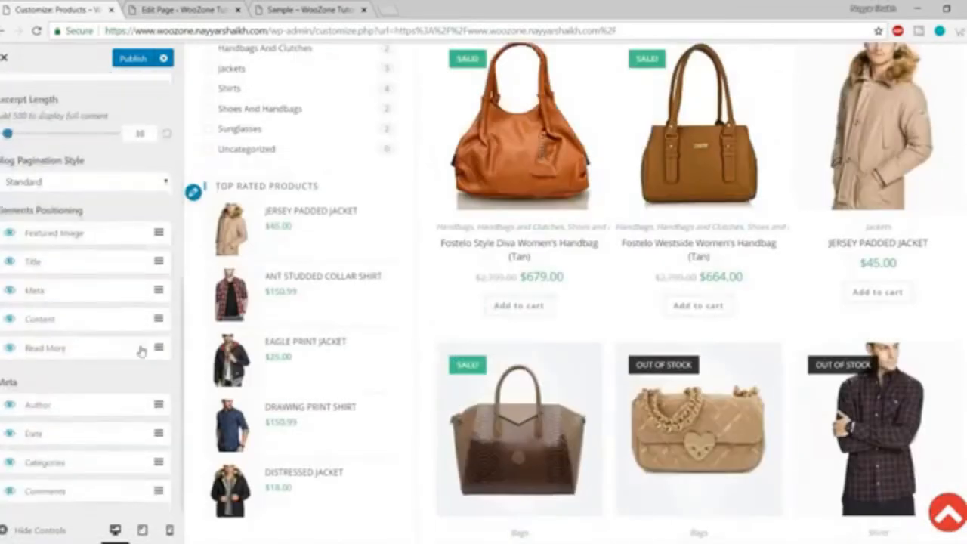
pyautogui.scroll(5, 163, 295)
pyautogui.scroll(4, 637, 280)
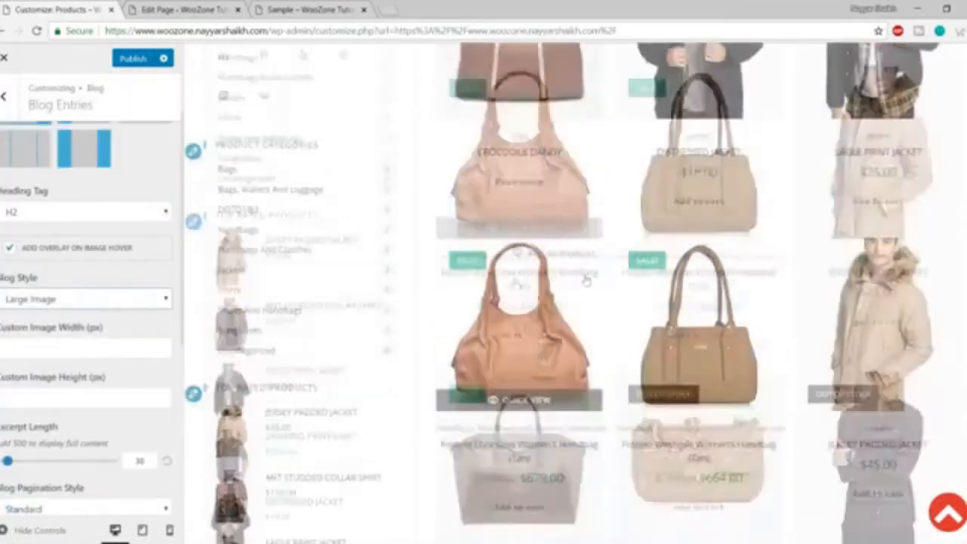
pyautogui.scroll(3, 637, 280)
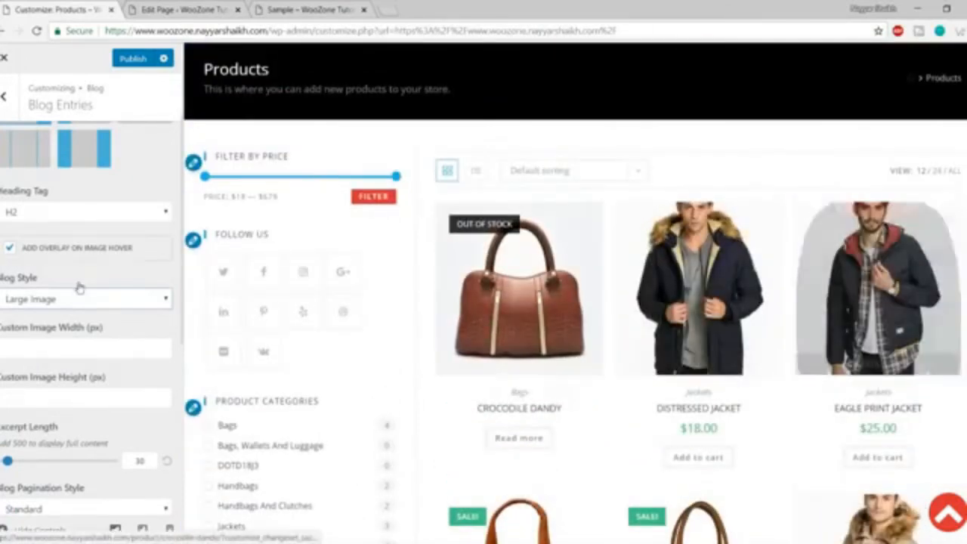
pyautogui.scroll(-4, 87, 302)
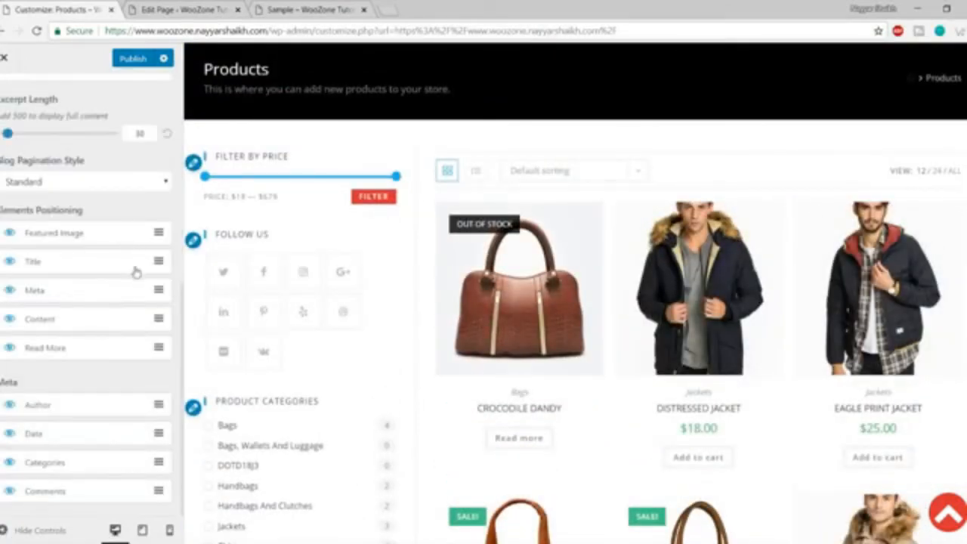
pyautogui.scroll(5, 134, 274)
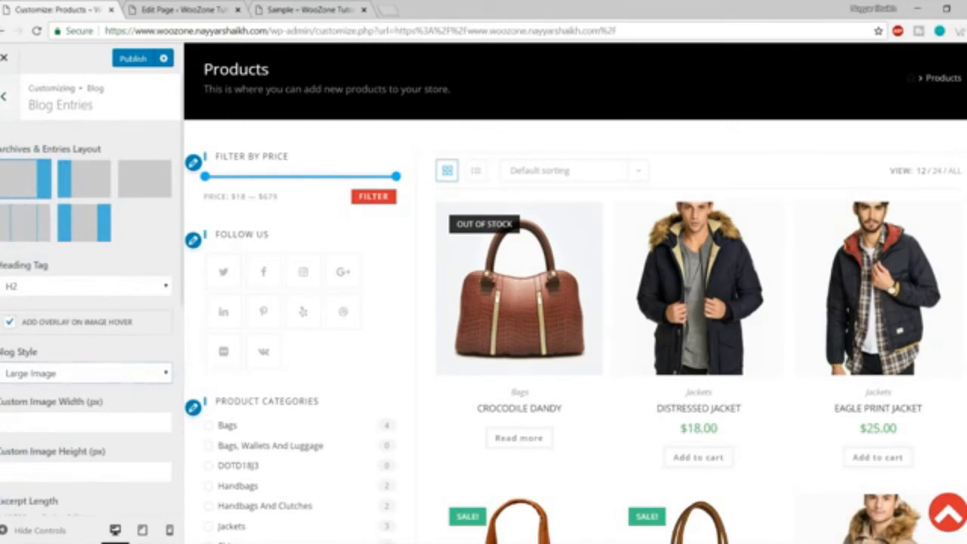
pyautogui.click(6, 97)
pyautogui.click(4, 95)
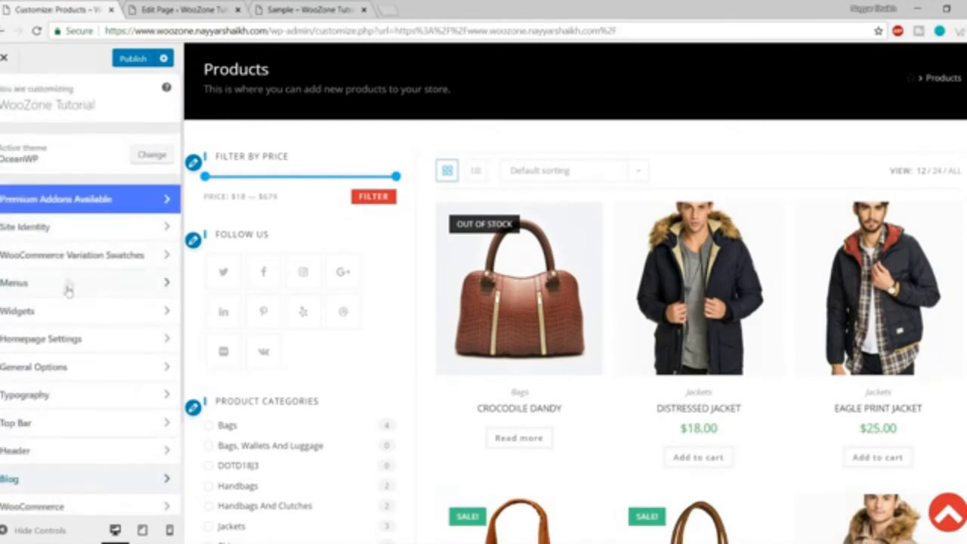
# Open the WooCommerce Store Notice settings.
pyautogui.scroll(-3, 82, 340)
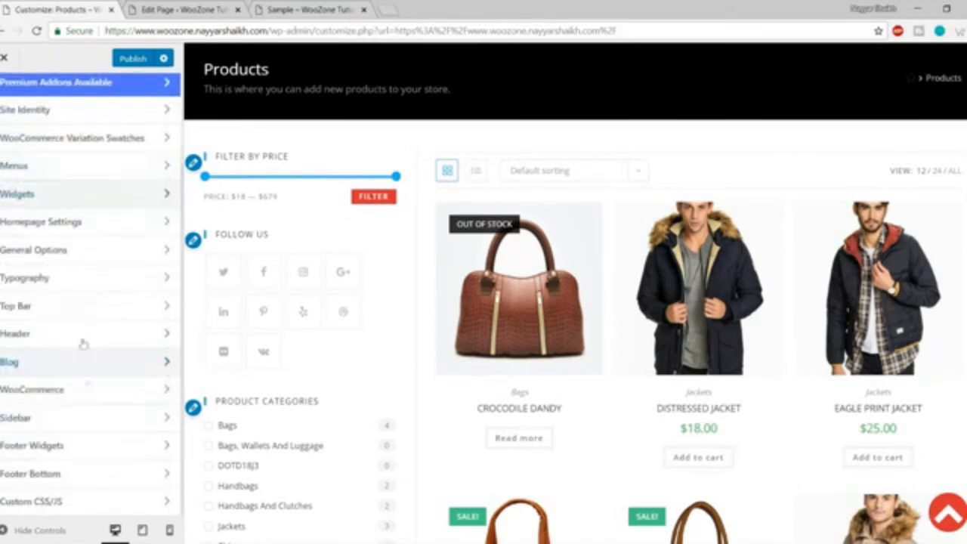
pyautogui.click(161, 387)
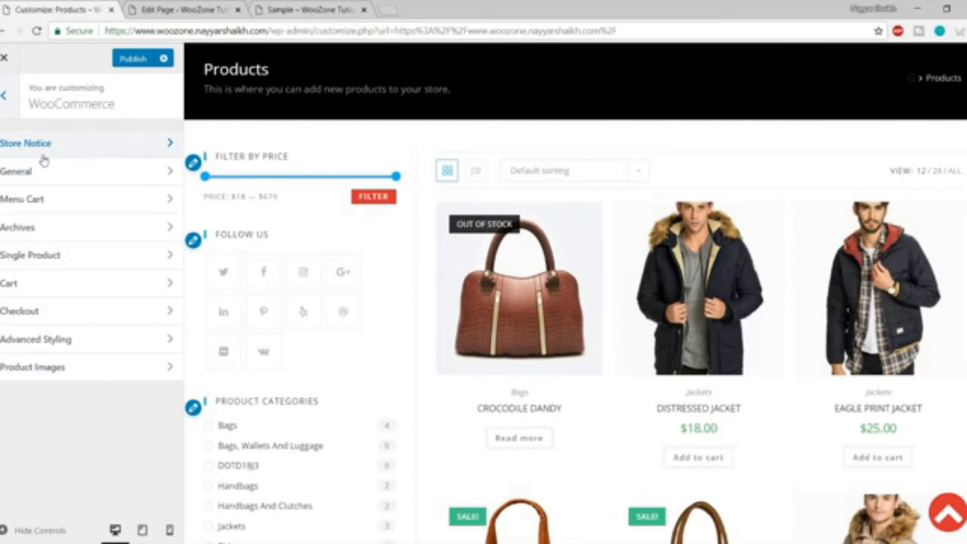
pyautogui.click(4, 96)
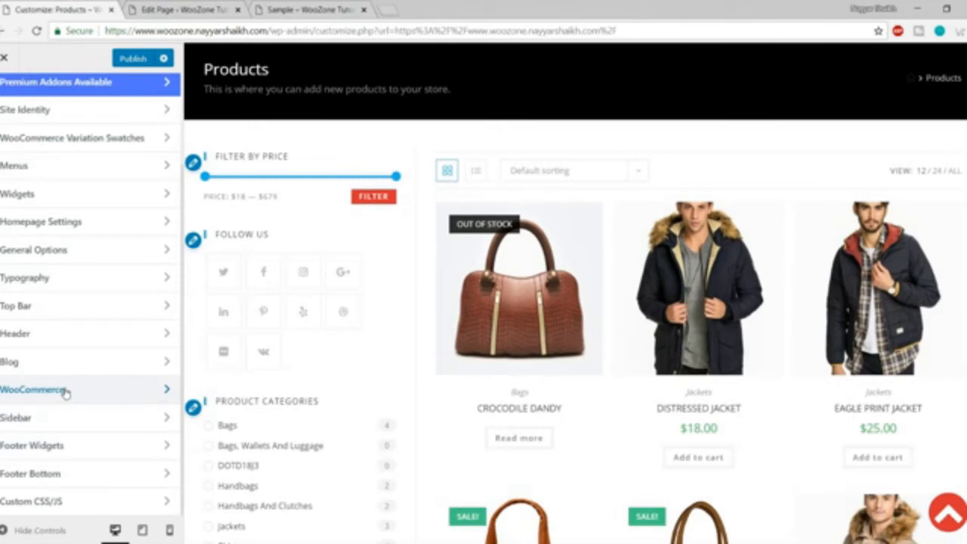
pyautogui.click(65, 391)
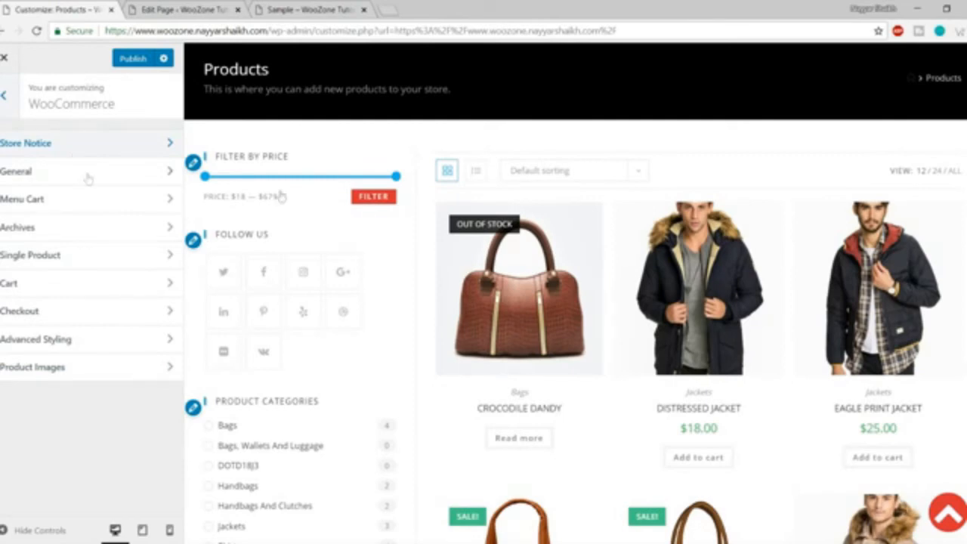
pyautogui.scroll(2, 430, 281)
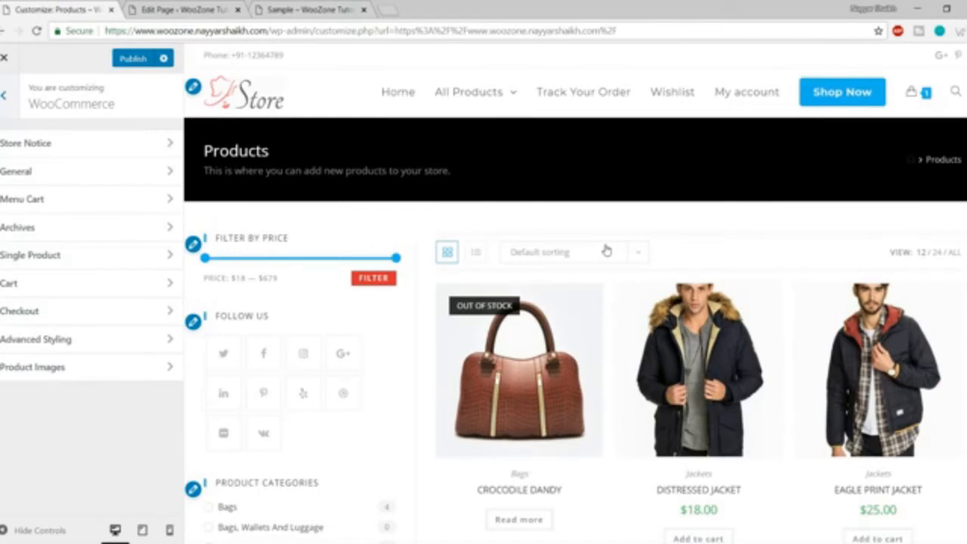
pyautogui.scroll(-3, 611, 243)
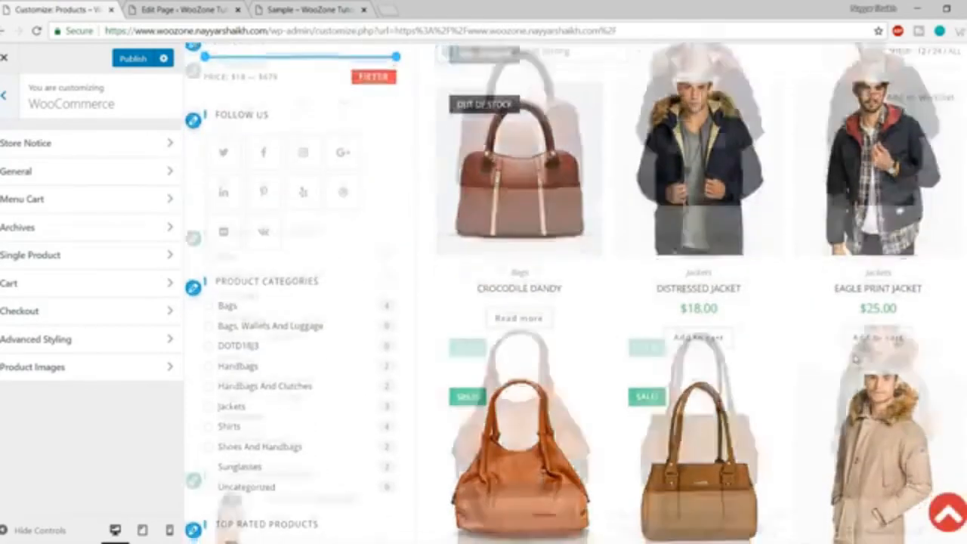
pyautogui.scroll(-3, 855, 361)
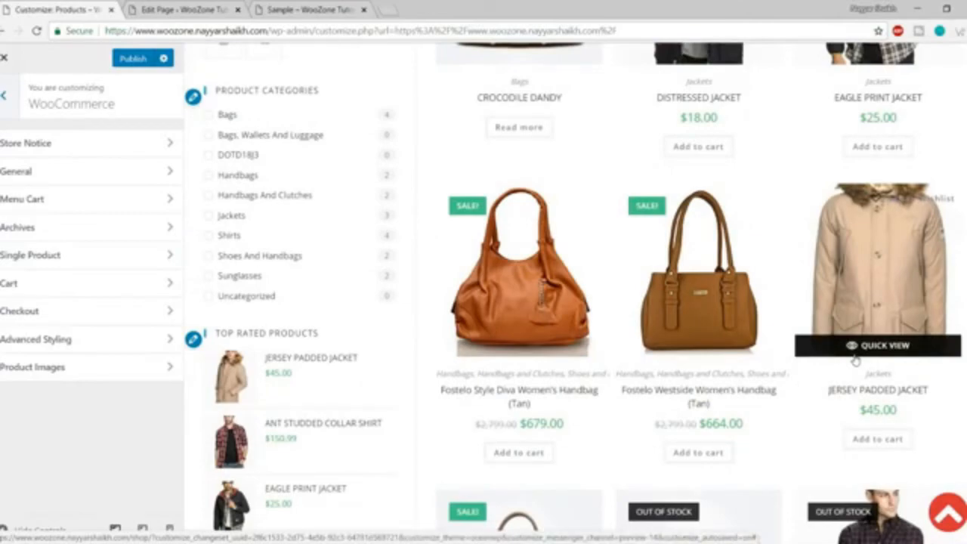
pyautogui.scroll(6, 855, 361)
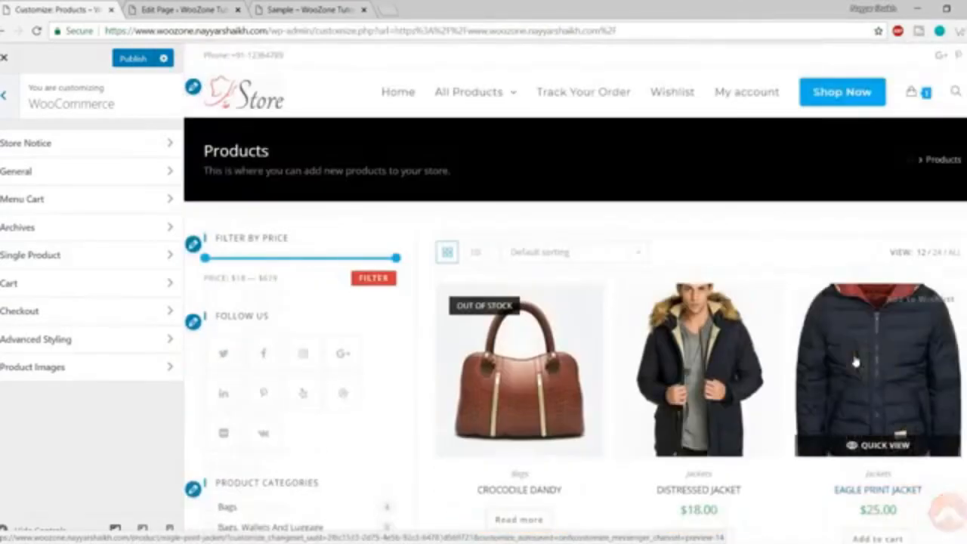
pyautogui.click(85, 151)
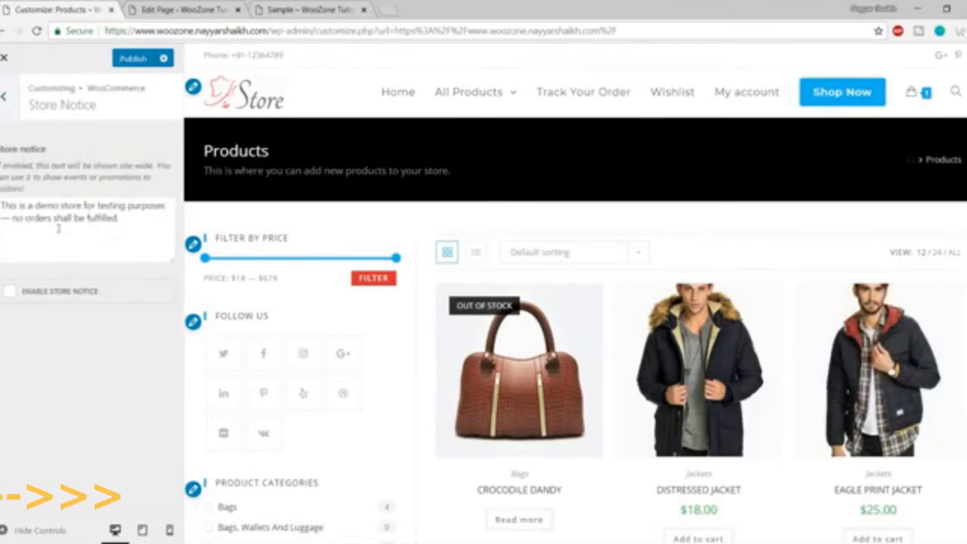
# Select and review the store notice message text without changing it.
pyautogui.click(14, 217)
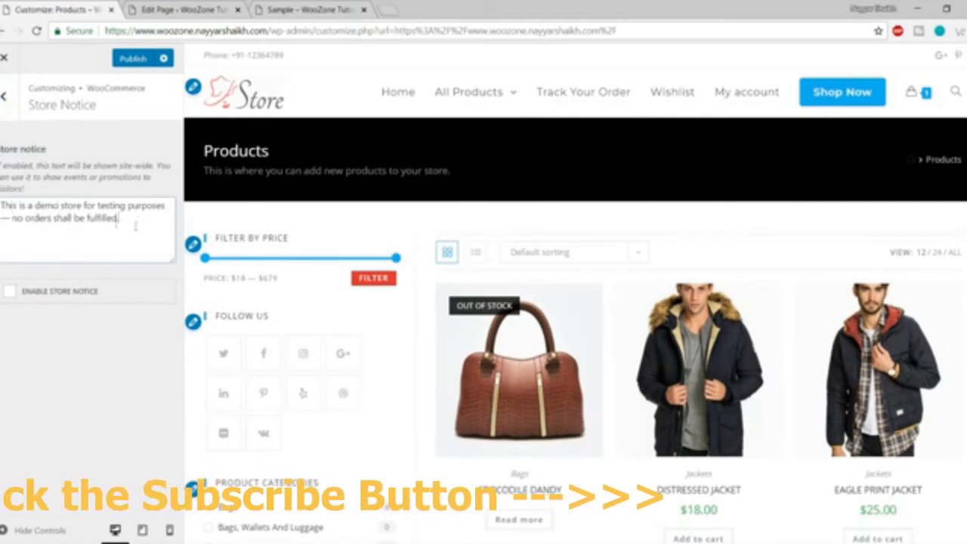
pyautogui.hotkey('ctrl', 'a')
pyautogui.click(46, 214)
pyautogui.hotkey('ctrl', 'a')
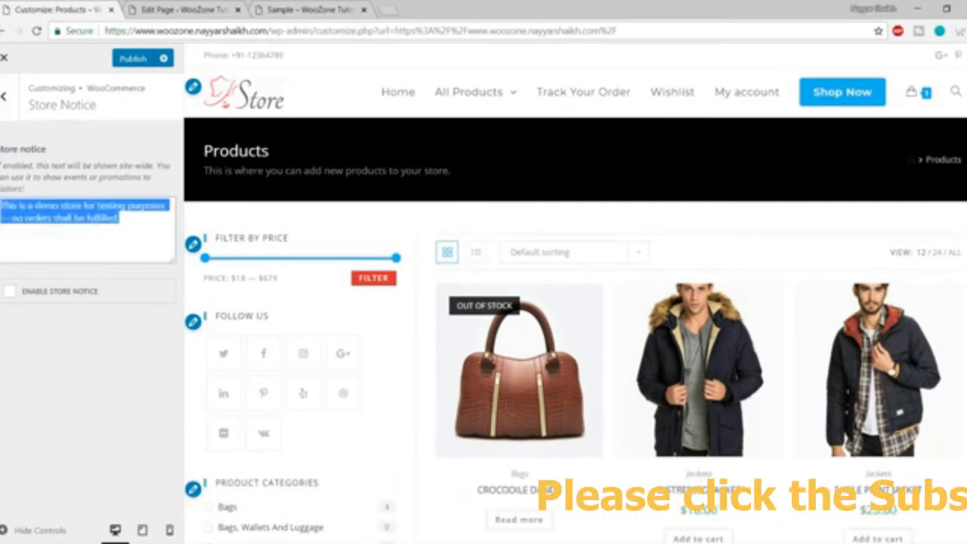
pyautogui.click(34, 218)
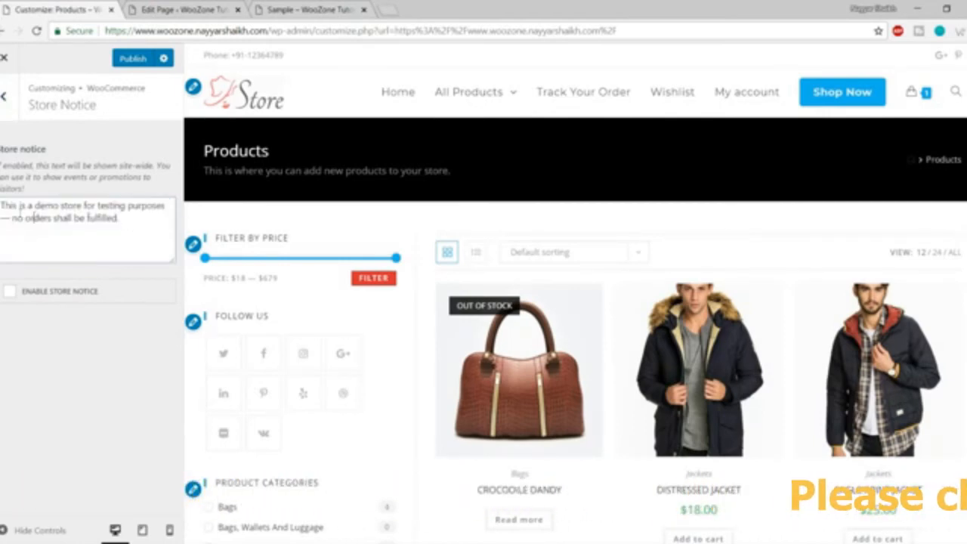
# Enable the store notice, inspect and dismiss the preview bar, then disable it again.
pyautogui.click(61, 297)
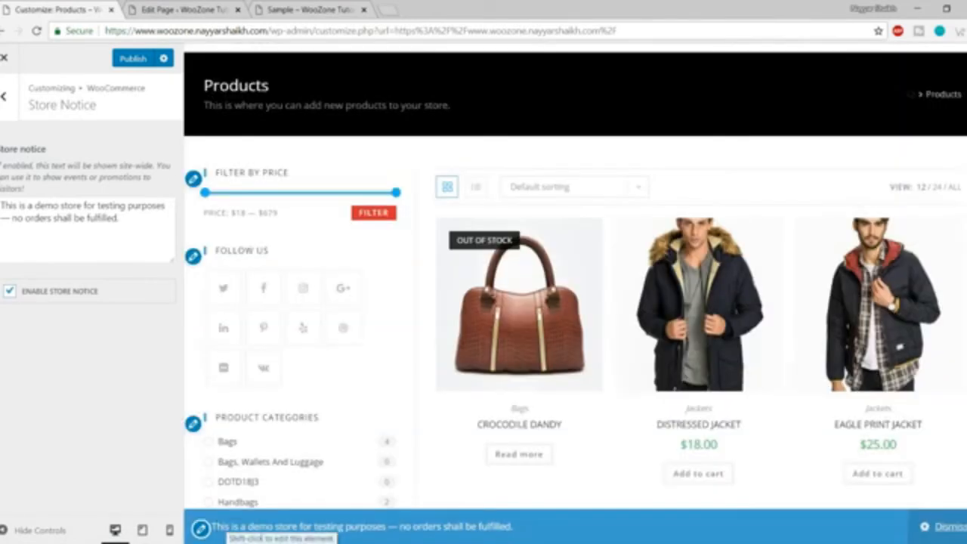
pyautogui.moveTo(214, 527); pyautogui.dragTo(506, 527)
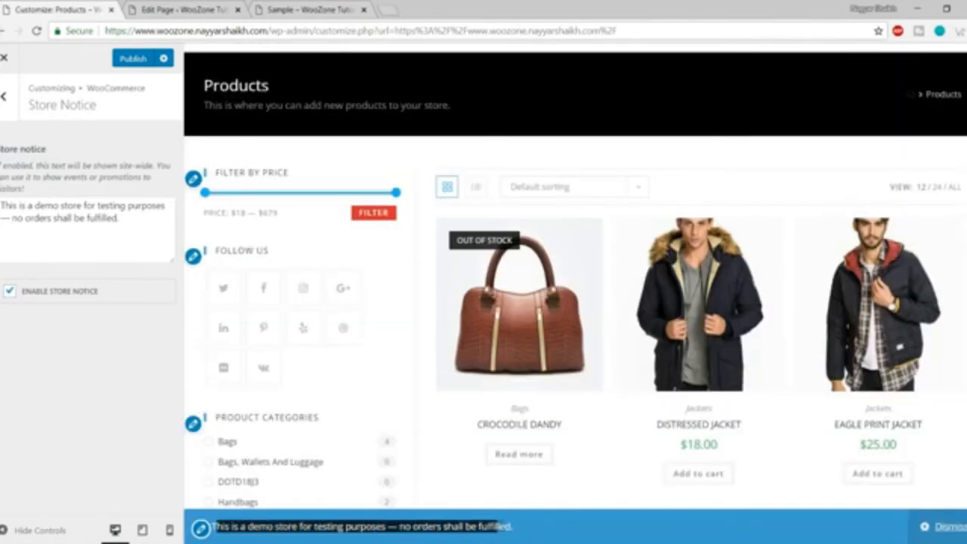
pyautogui.click(557, 534)
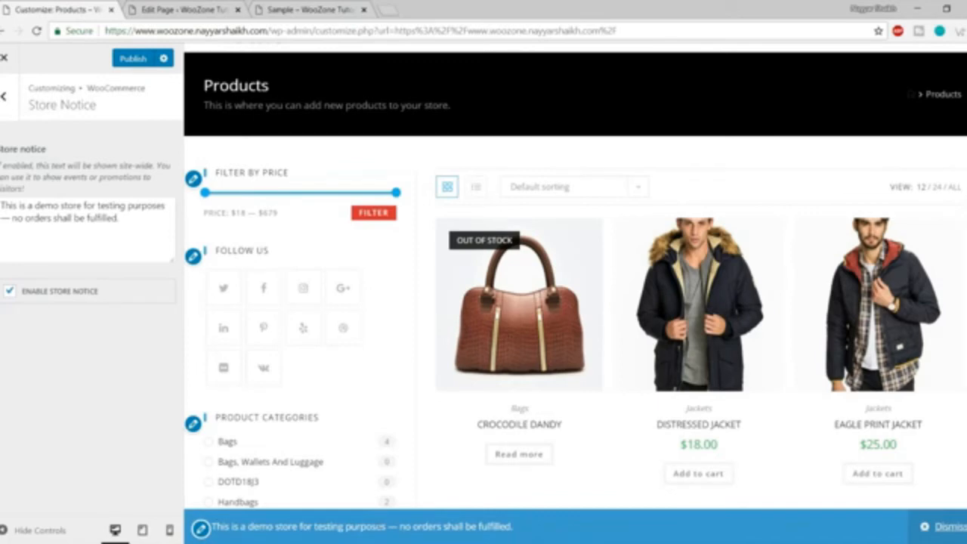
pyautogui.moveTo(375, 526); pyautogui.dragTo(541, 534)
pyautogui.click(541, 534)
pyautogui.click(942, 531)
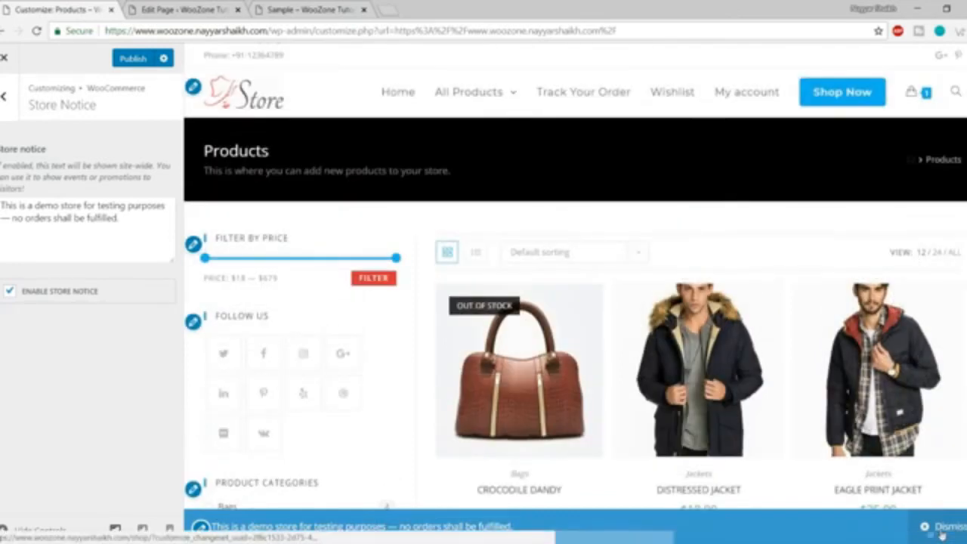
pyautogui.click(95, 297)
# Go back to the WooCommerce sections and review the General cart and wishlist options.
pyautogui.click(4, 102)
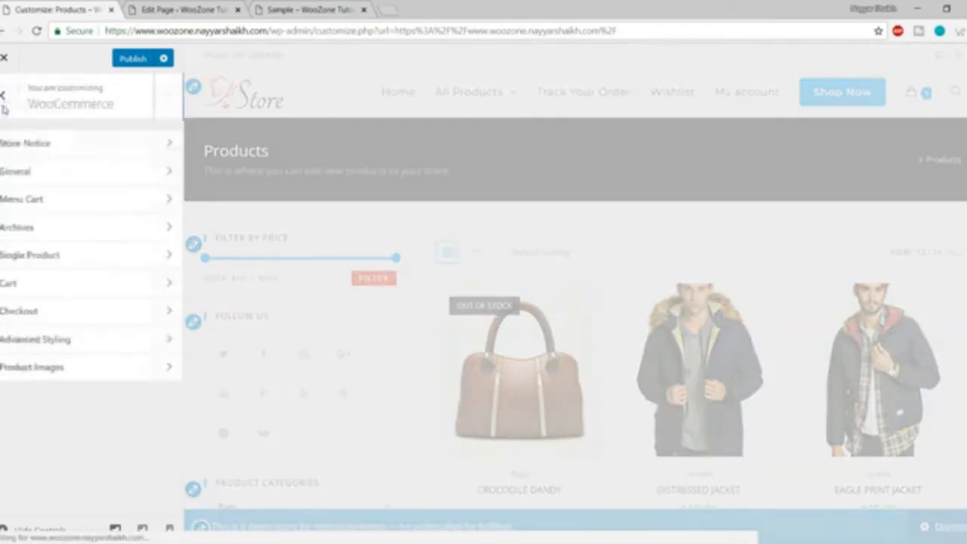
pyautogui.click(30, 172)
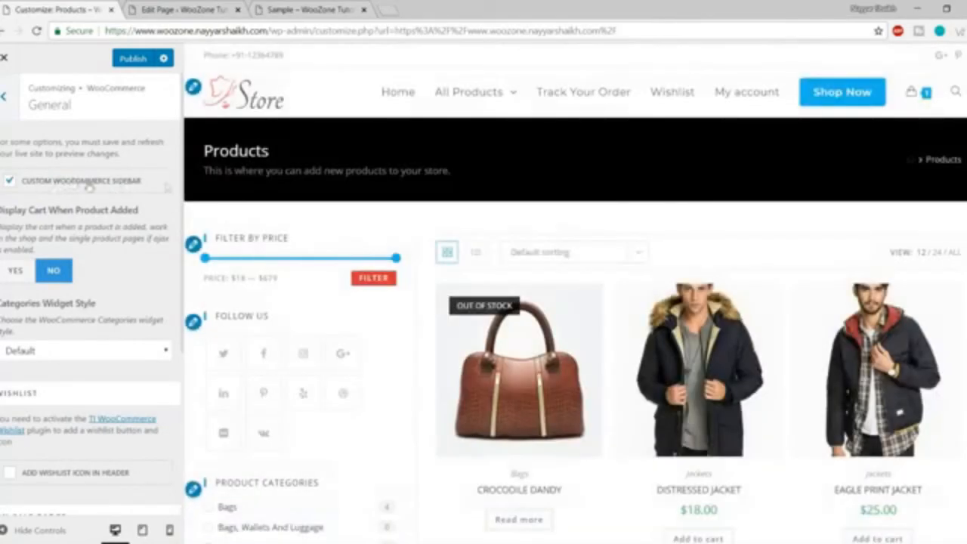
pyautogui.scroll(-5, 318, 307)
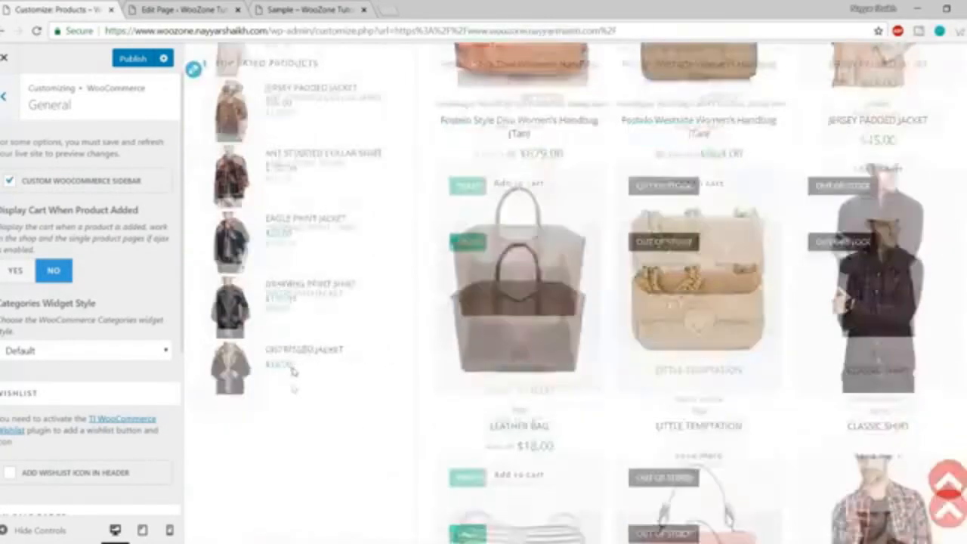
pyautogui.scroll(5, 293, 389)
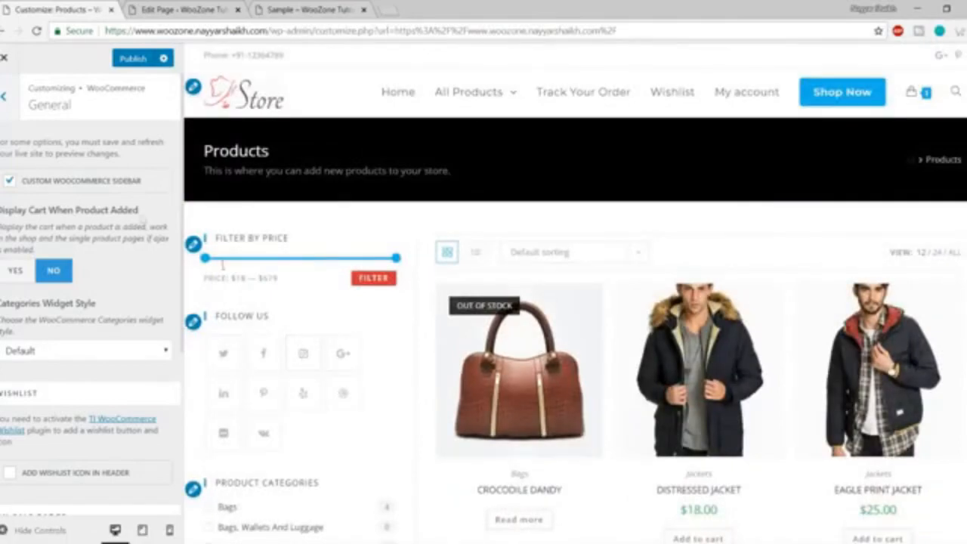
pyautogui.scroll(-5, 313, 292)
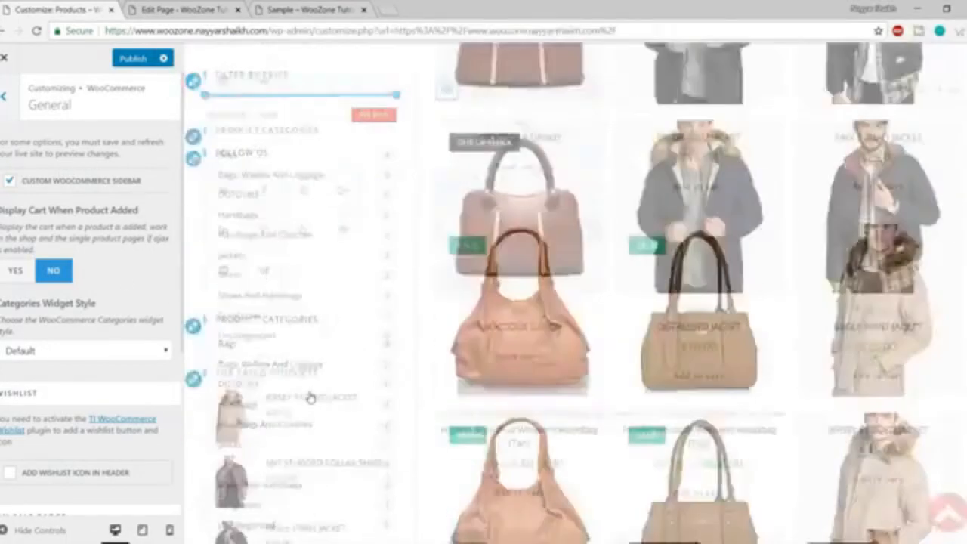
pyautogui.scroll(5, 309, 395)
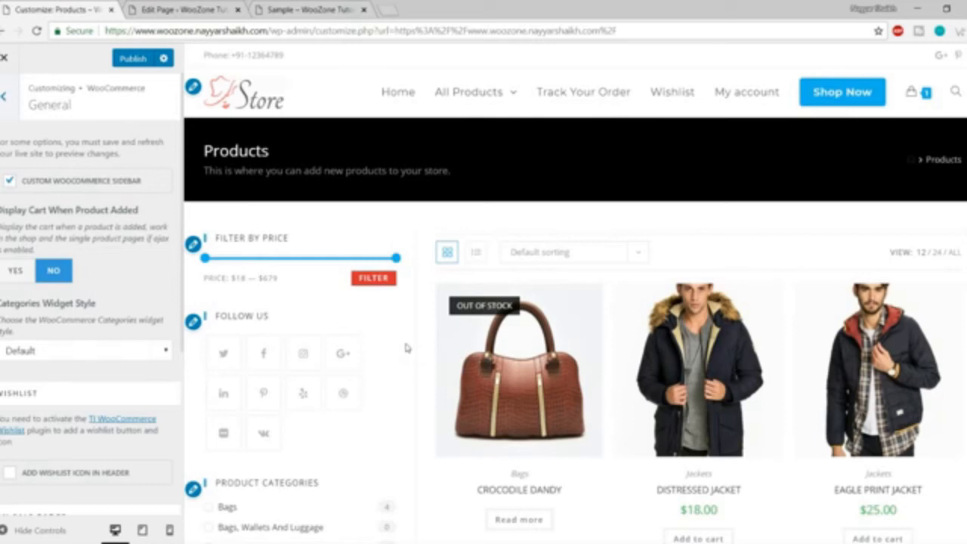
pyautogui.scroll(-4, 127, 361)
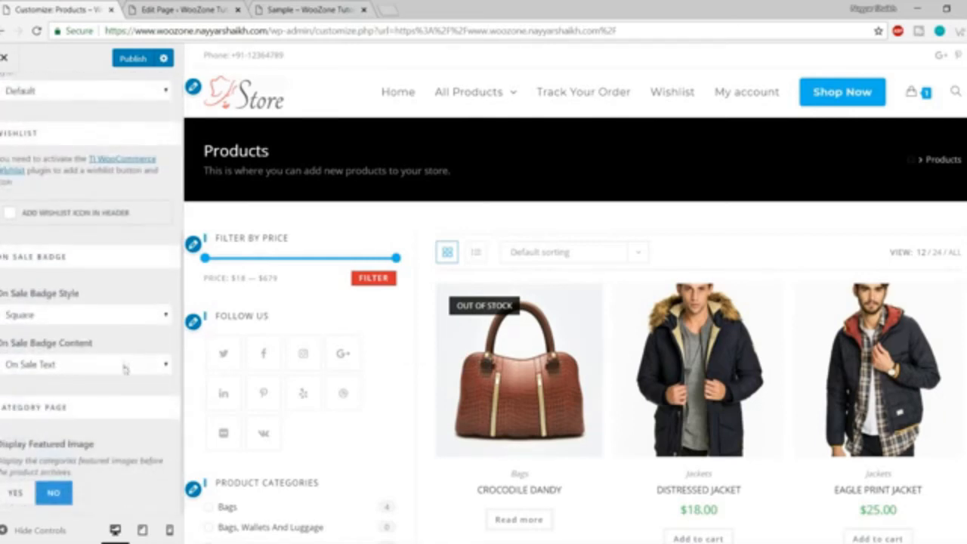
pyautogui.scroll(1, 124, 374)
pyautogui.scroll(-1, 123, 374)
pyautogui.scroll(4, 112, 328)
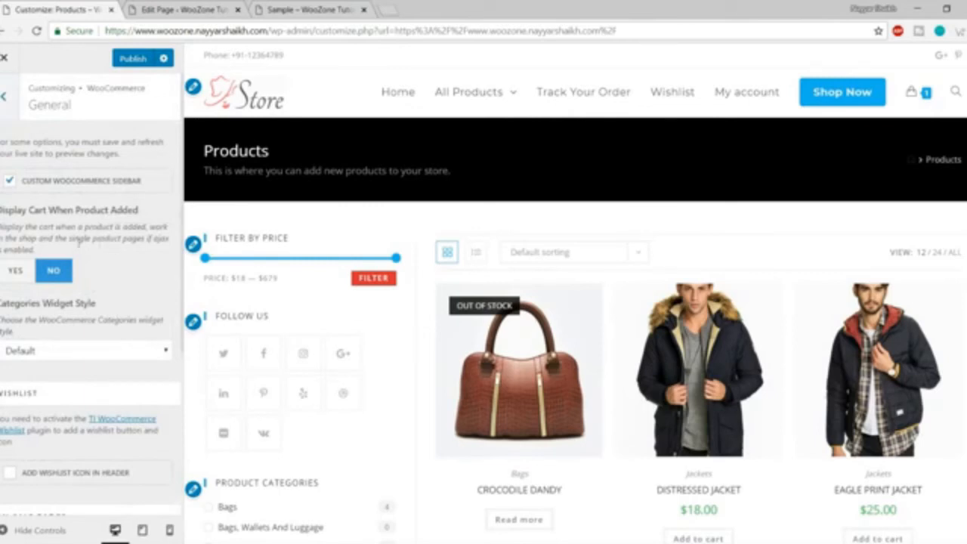
pyautogui.moveTo(50, 213); pyautogui.dragTo(138, 213)
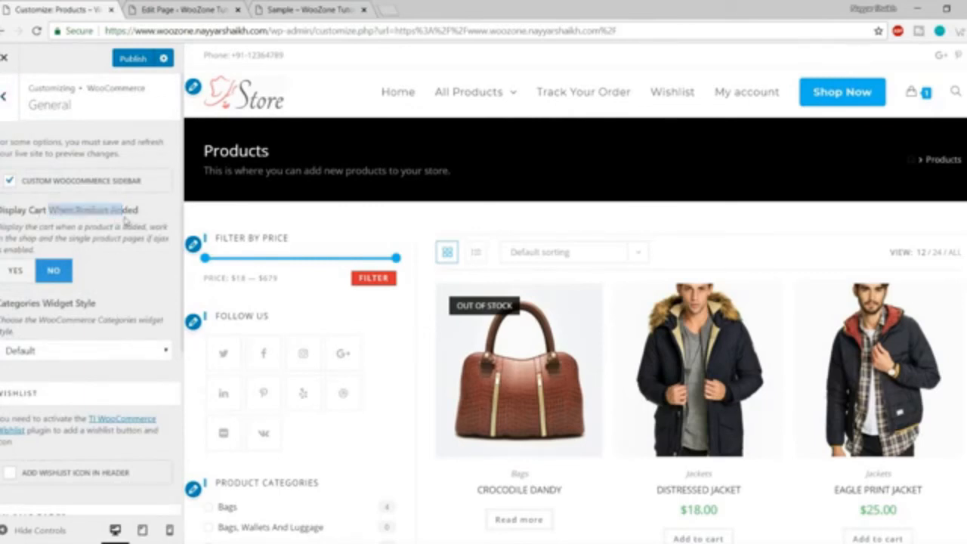
pyautogui.scroll(-1, 489, 305)
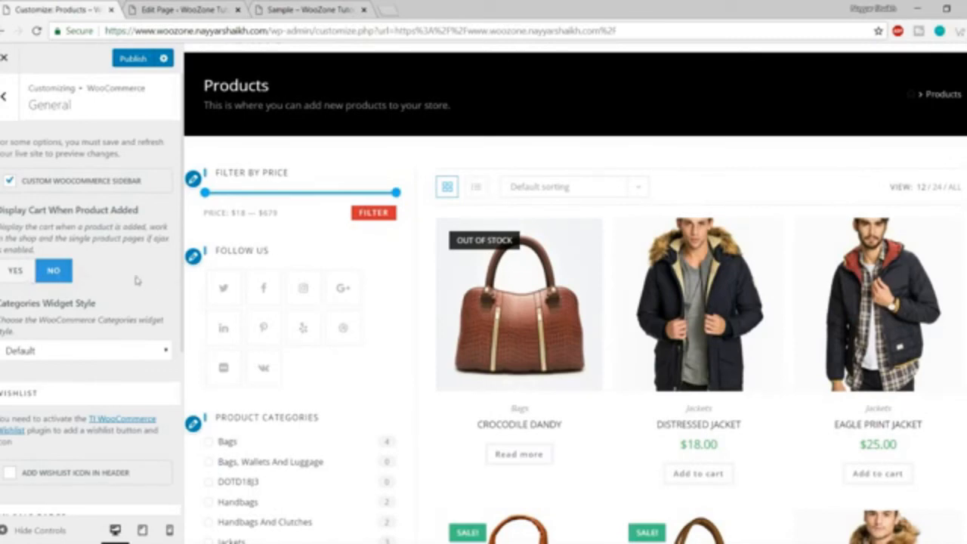
pyautogui.scroll(-1, 136, 280)
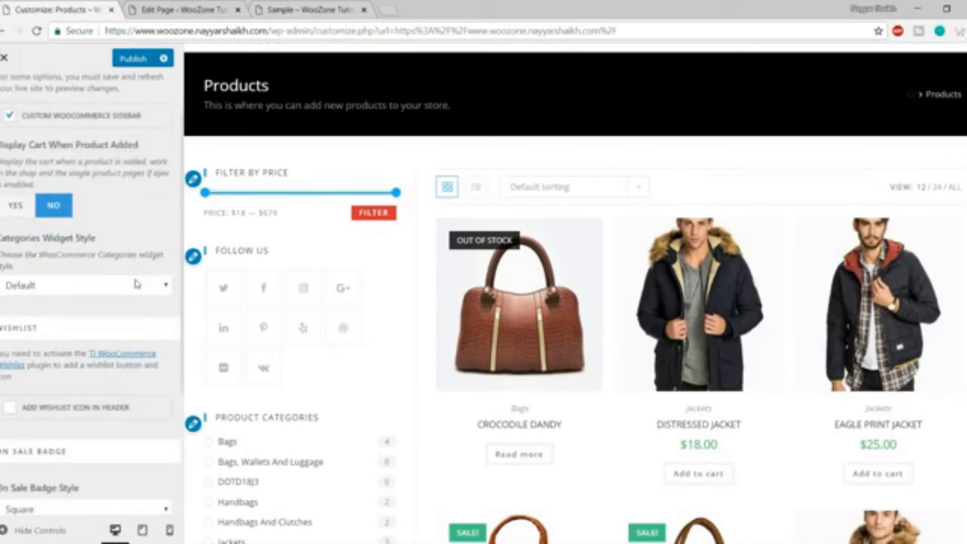
# Keep the categories widget style at Default and review the On Sale Badge options.
pyautogui.click(94, 288)
pyautogui.click(87, 284)
pyautogui.scroll(-1, 78, 260)
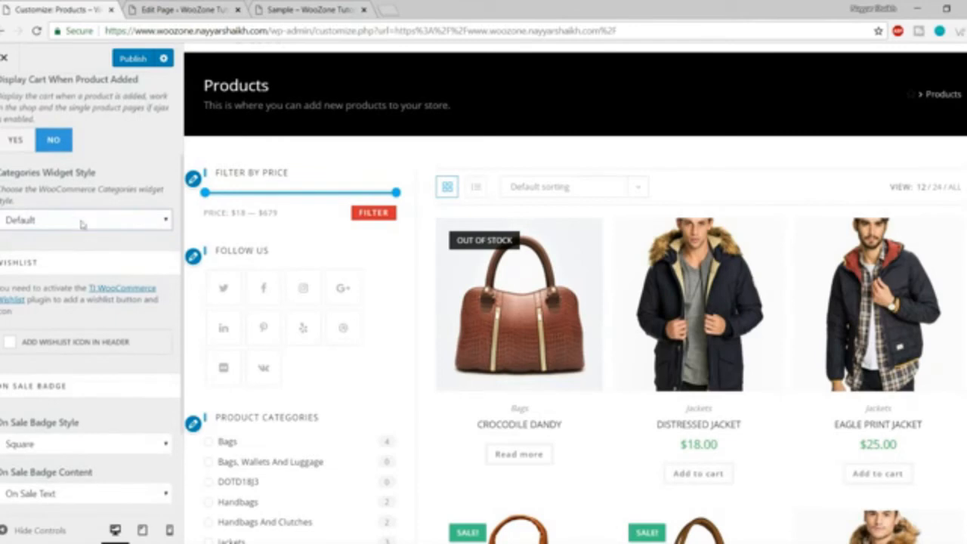
pyautogui.scroll(-2, 98, 257)
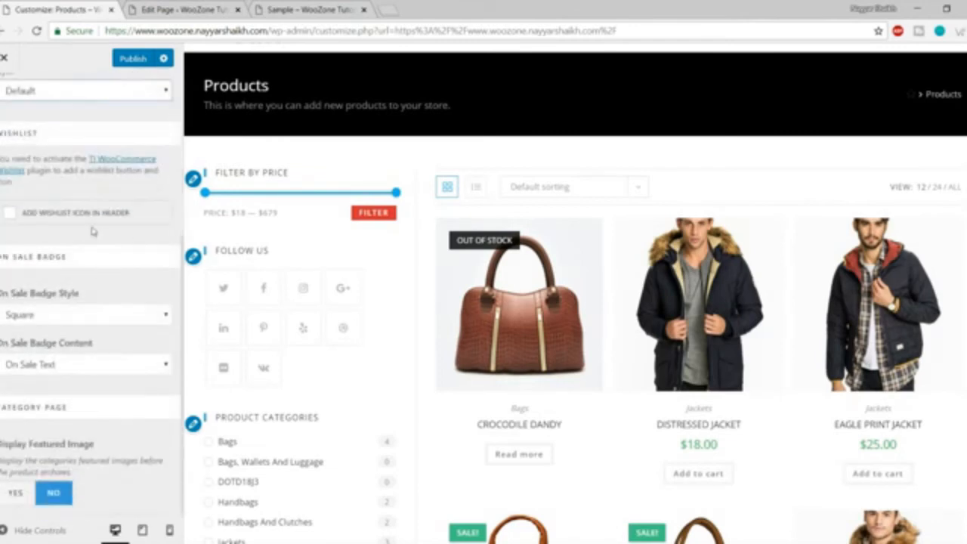
pyautogui.scroll(1, 229, 219)
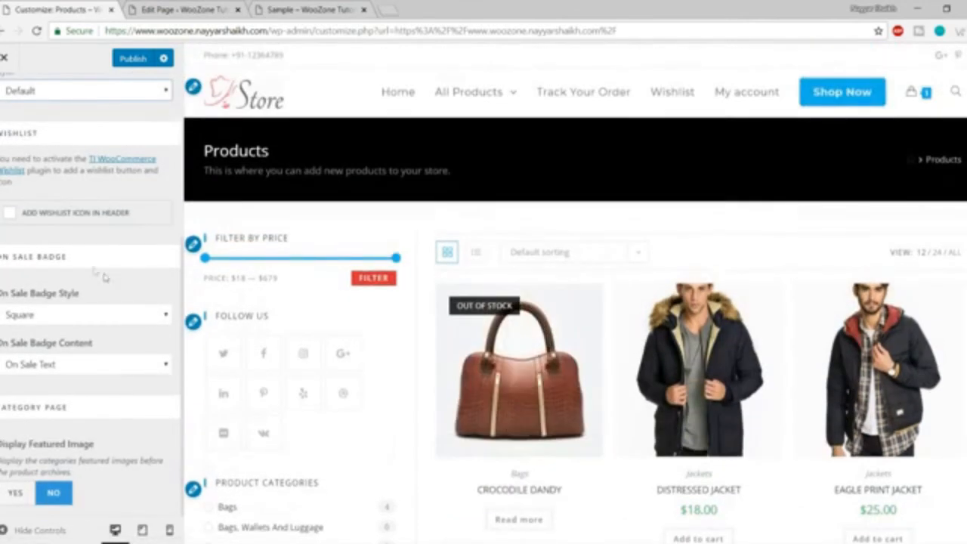
# Enable the header wishlist icon, set sale badges to Circle, and keep On Sale Text content.
pyautogui.click(82, 216)
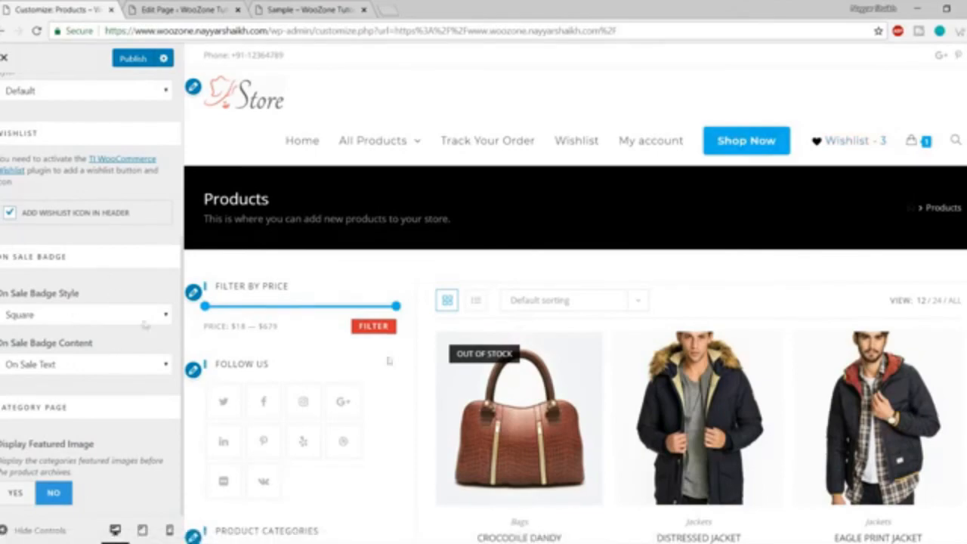
pyautogui.scroll(-6, 388, 361)
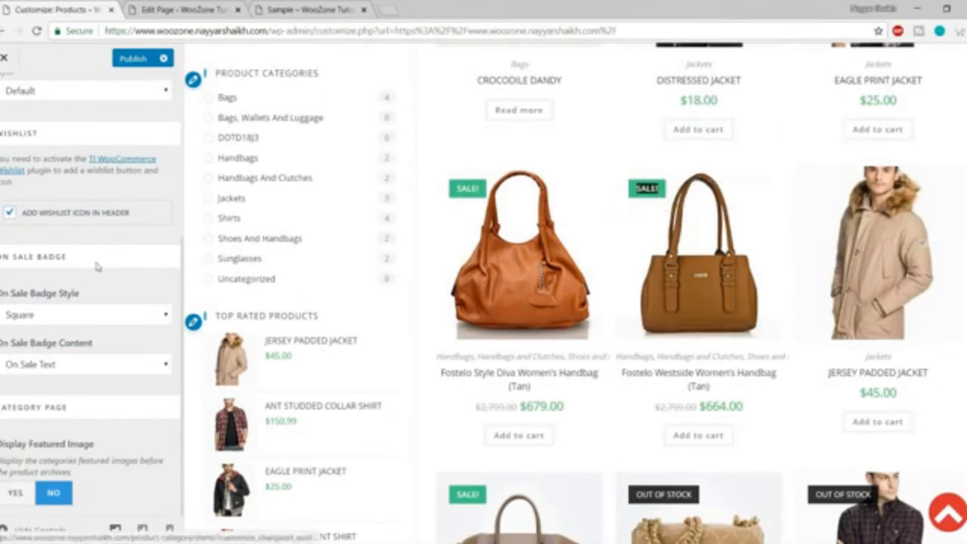
pyautogui.click(62, 320)
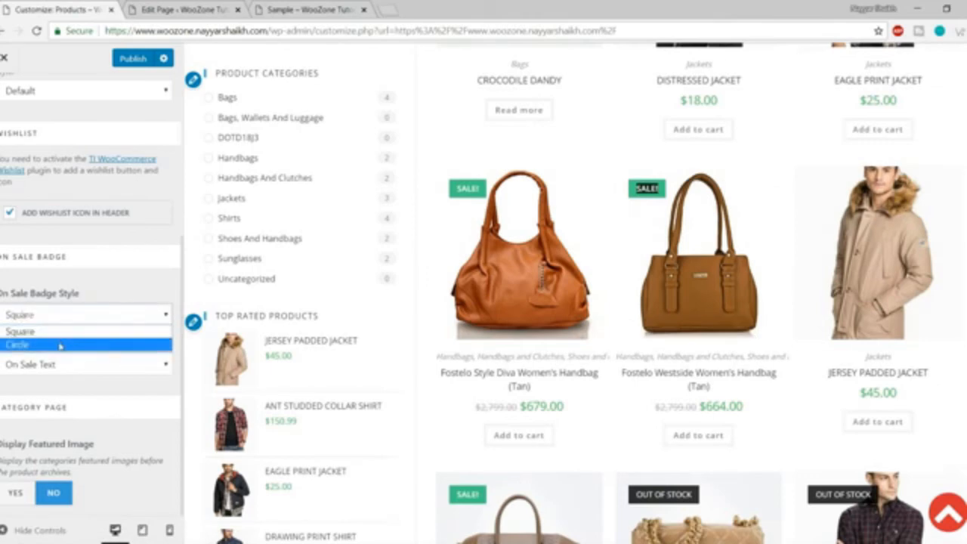
pyautogui.click(62, 342)
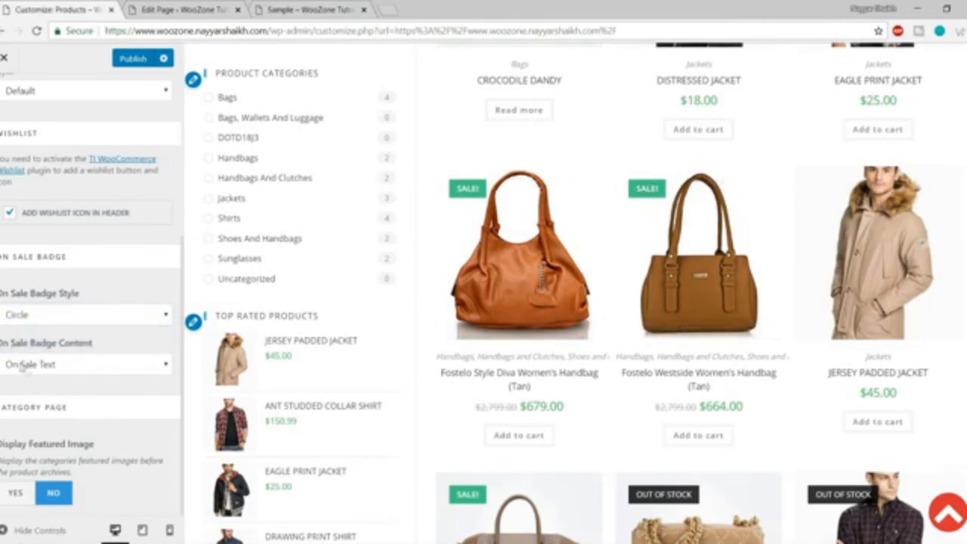
pyautogui.click(45, 365)
pyautogui.click(128, 351)
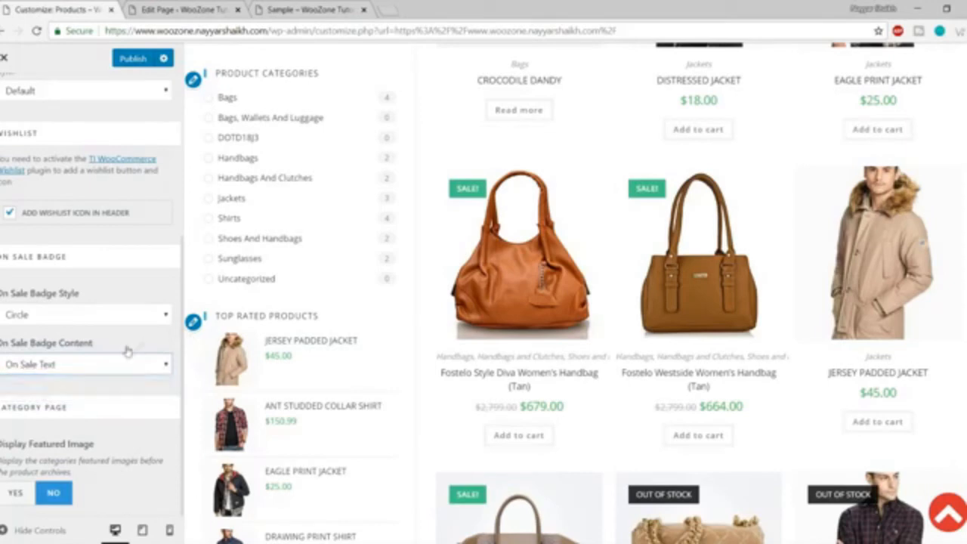
pyautogui.scroll(5, 133, 426)
pyautogui.scroll(-5, 134, 426)
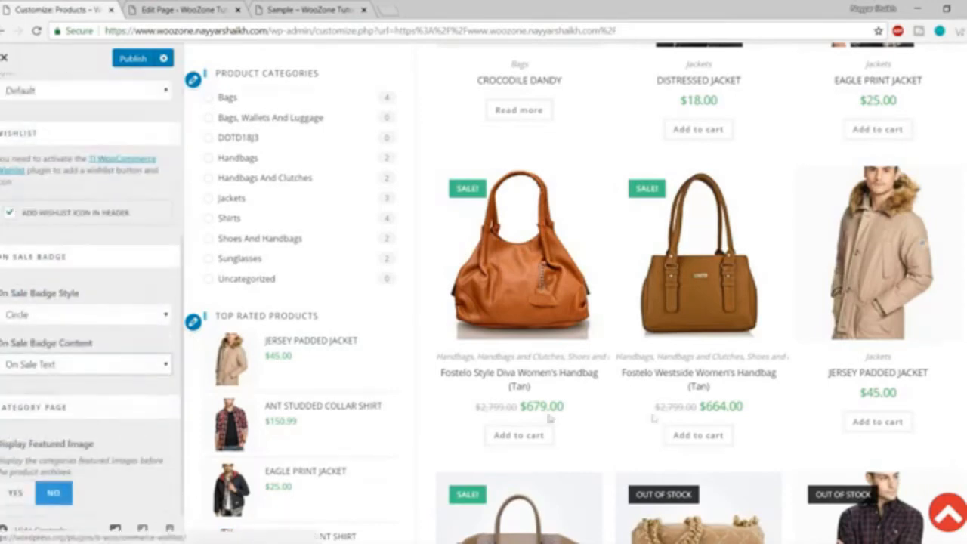
pyautogui.scroll(-1, 639, 254)
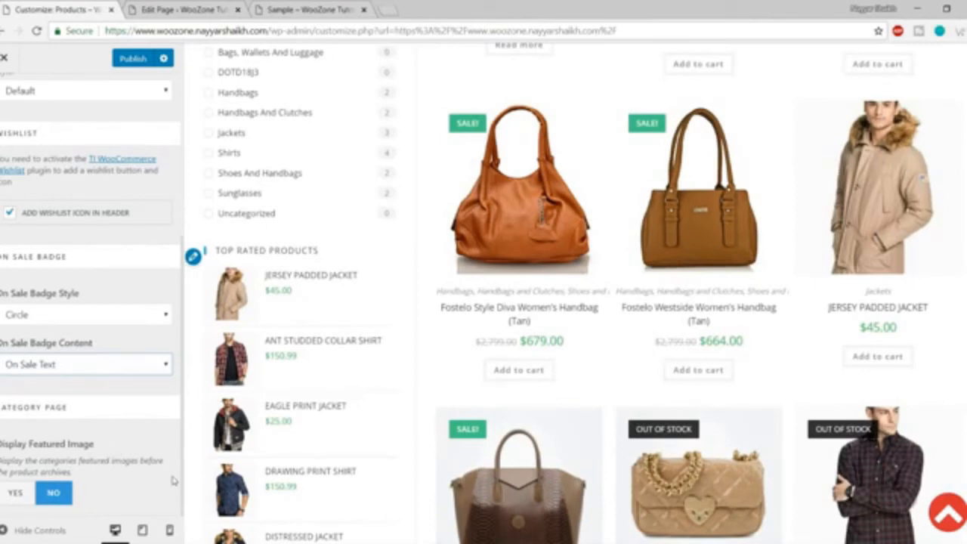
pyautogui.scroll(3, 159, 465)
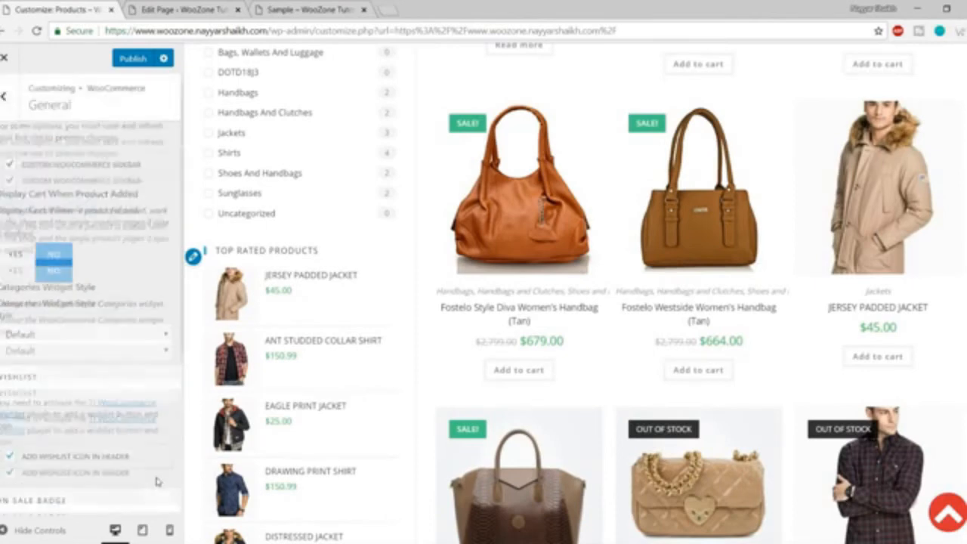
# In Menu Cart, set the cart display to Icon And Cart Count + Total.
pyautogui.click(11, 106)
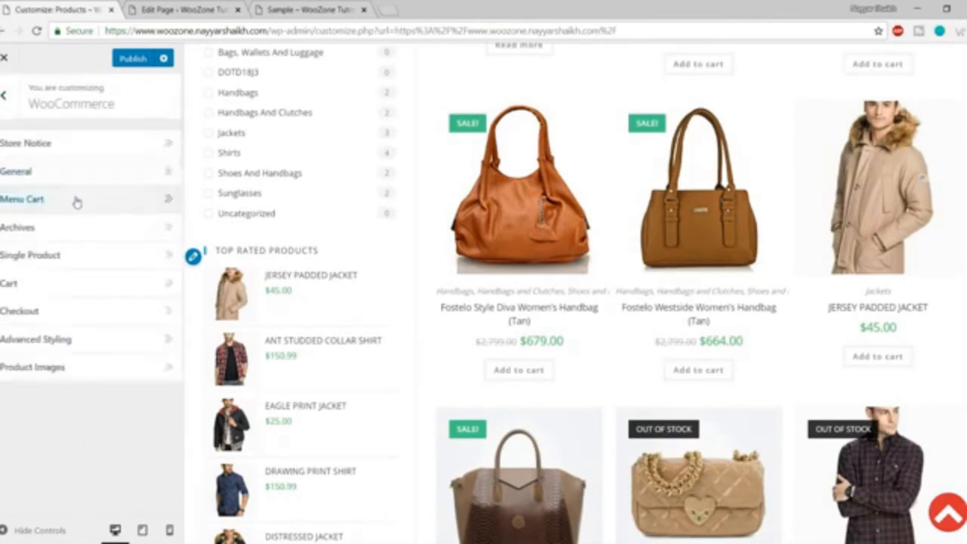
pyautogui.click(76, 199)
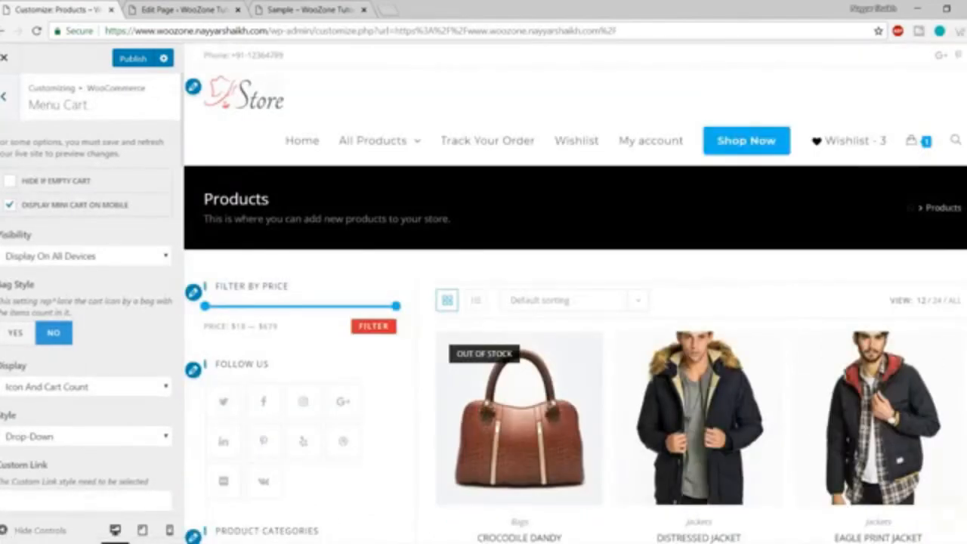
pyautogui.scroll(-1, 84, 337)
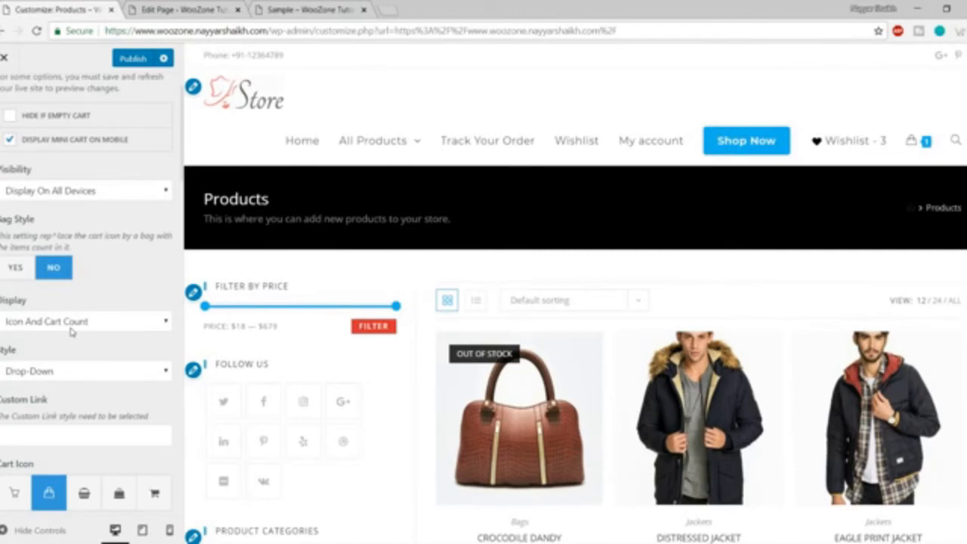
pyautogui.moveTo(918, 150)
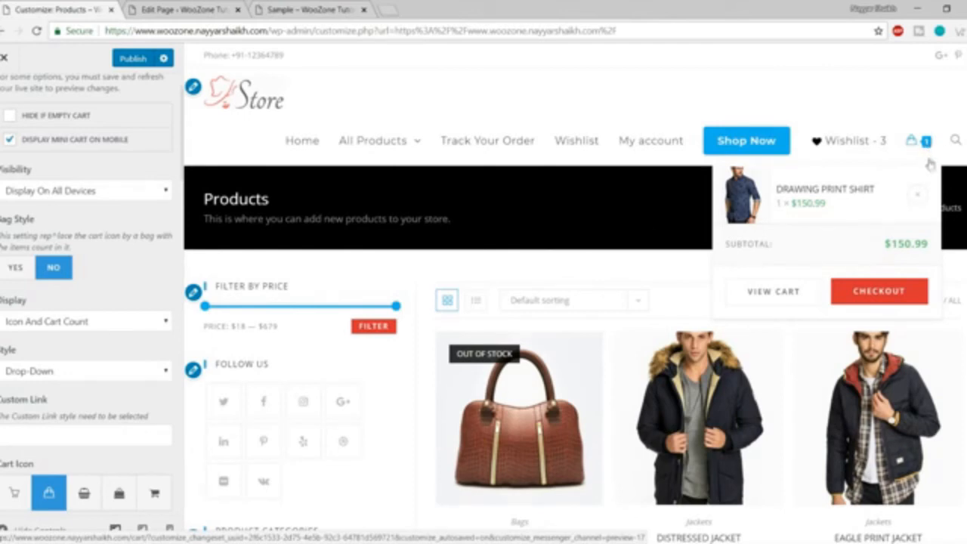
pyautogui.click(84, 319)
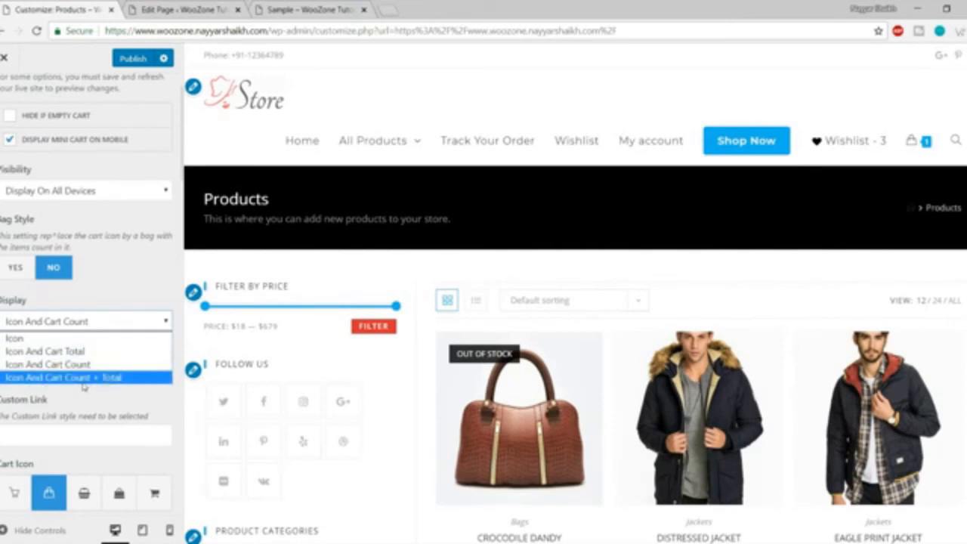
pyautogui.click(85, 378)
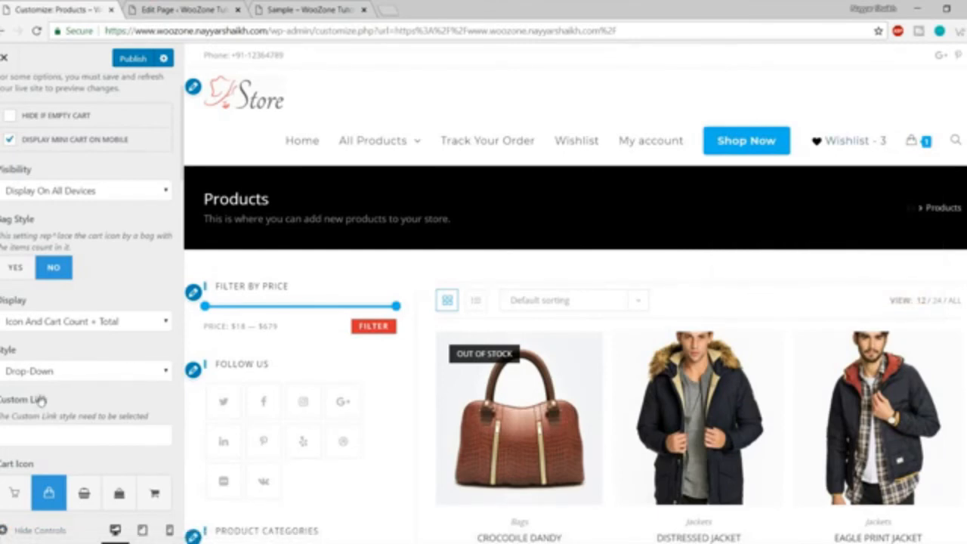
pyautogui.scroll(-1, 73, 374)
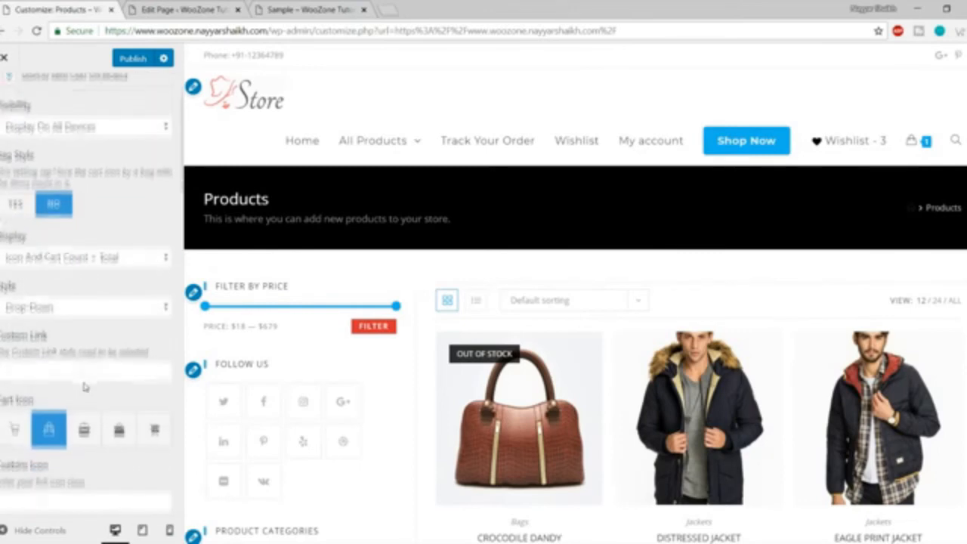
# Keep the menu cart style as Drop-Down.
pyautogui.click(49, 306)
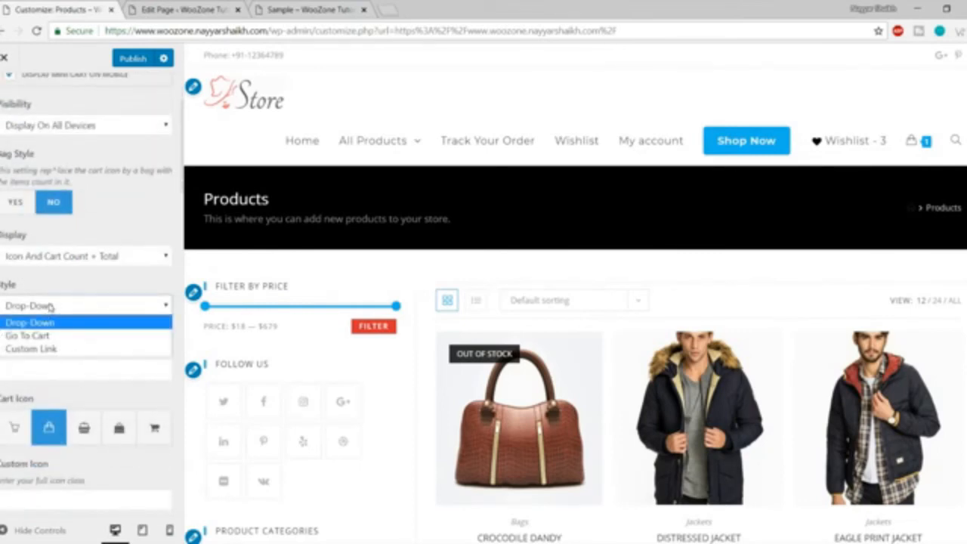
pyautogui.click(49, 306)
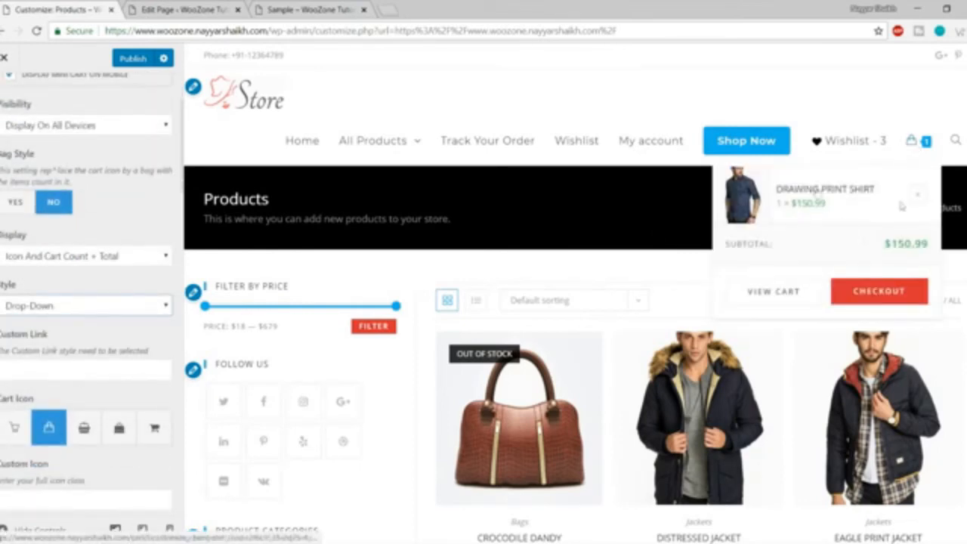
pyautogui.click(50, 310)
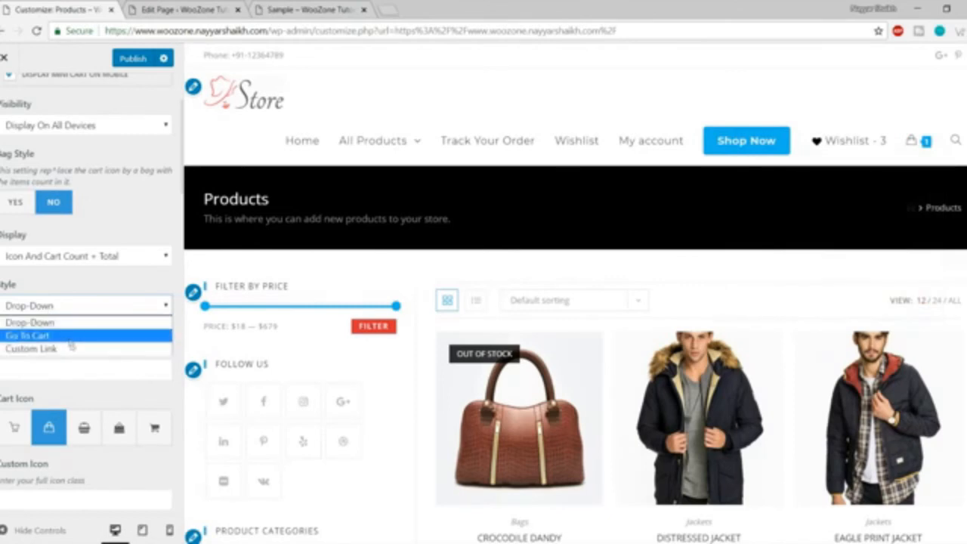
pyautogui.click(92, 287)
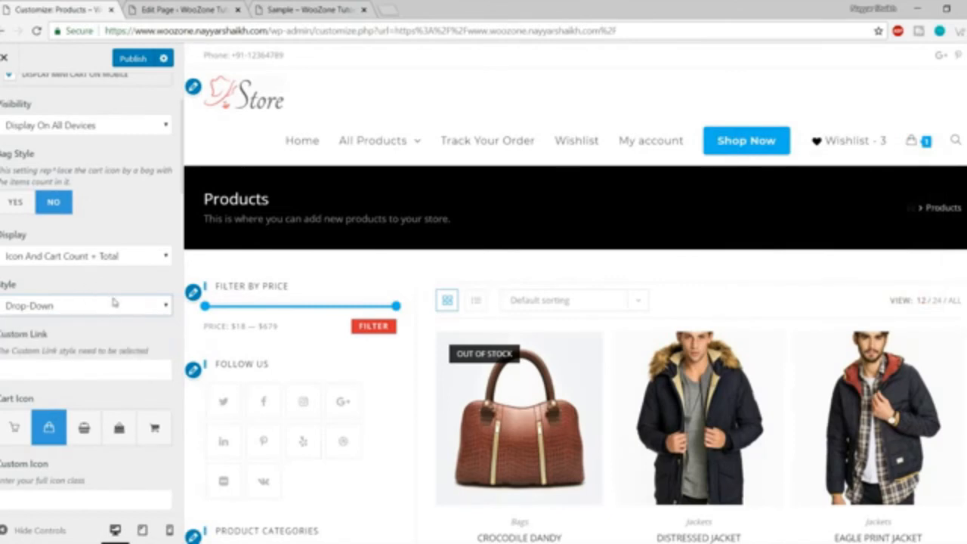
pyautogui.scroll(-1, 115, 301)
pyautogui.scroll(-1, 115, 301)
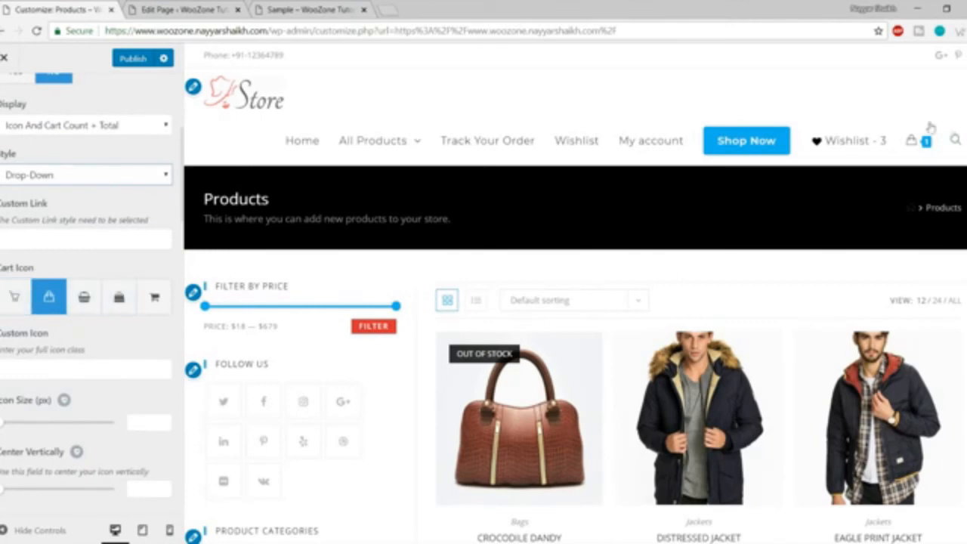
# Switch the header cart to the trolley icon and enlarge it to 41 px.
pyautogui.moveTo(915, 149)
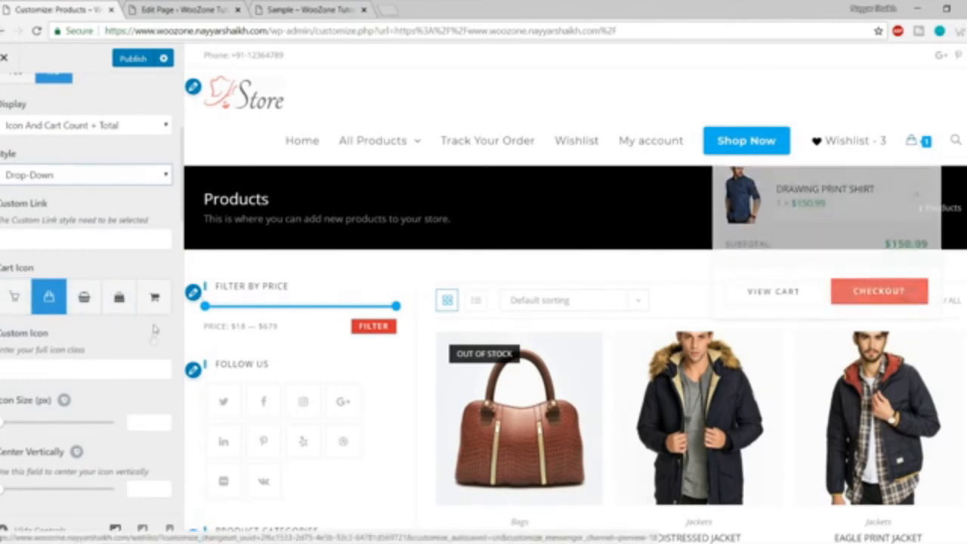
pyautogui.click(153, 299)
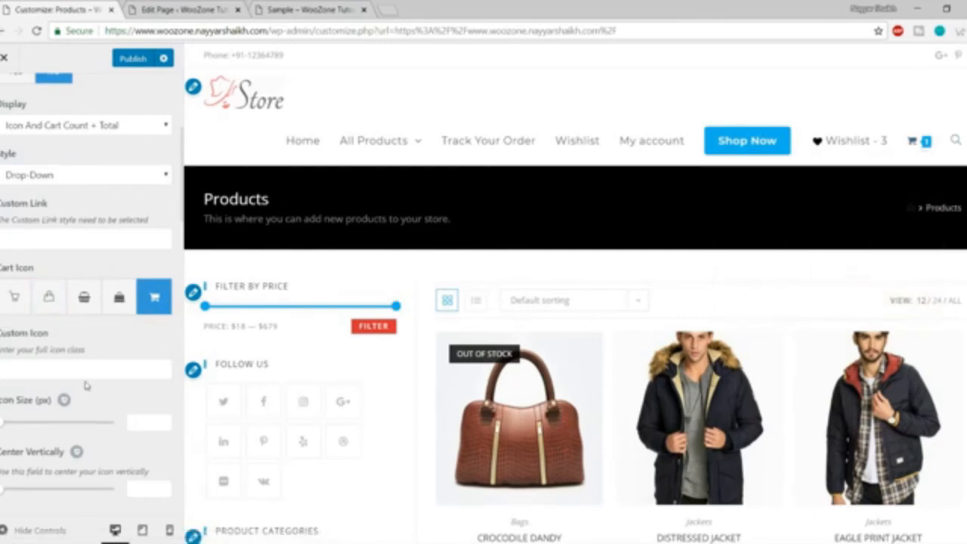
pyautogui.scroll(-1, 85, 385)
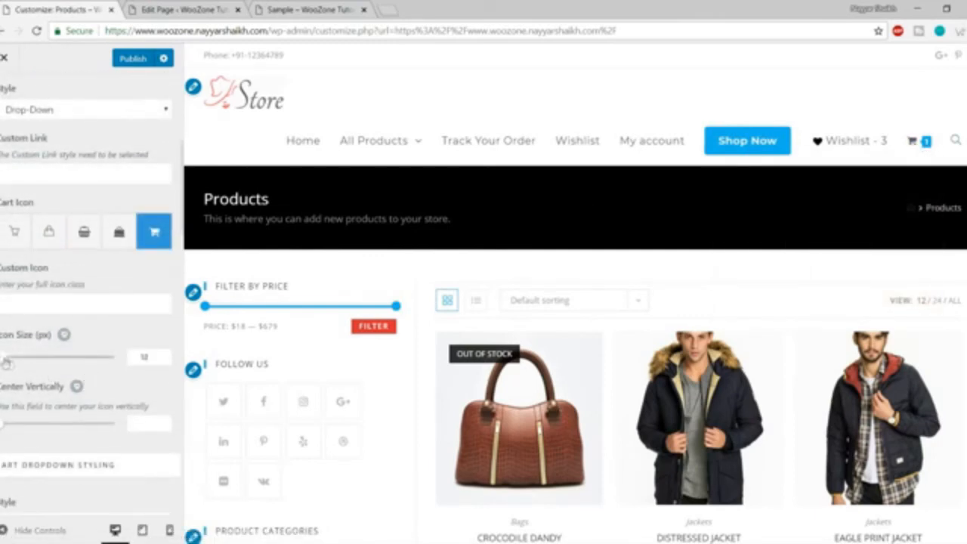
pyautogui.moveTo(6, 363); pyautogui.dragTo(39, 366)
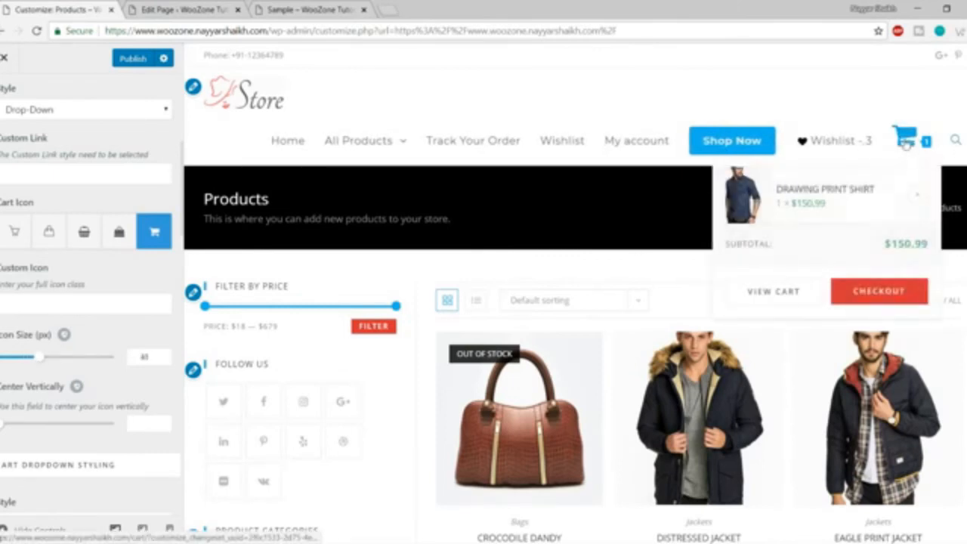
pyautogui.scroll(-1, 96, 365)
pyautogui.scroll(-3, 97, 369)
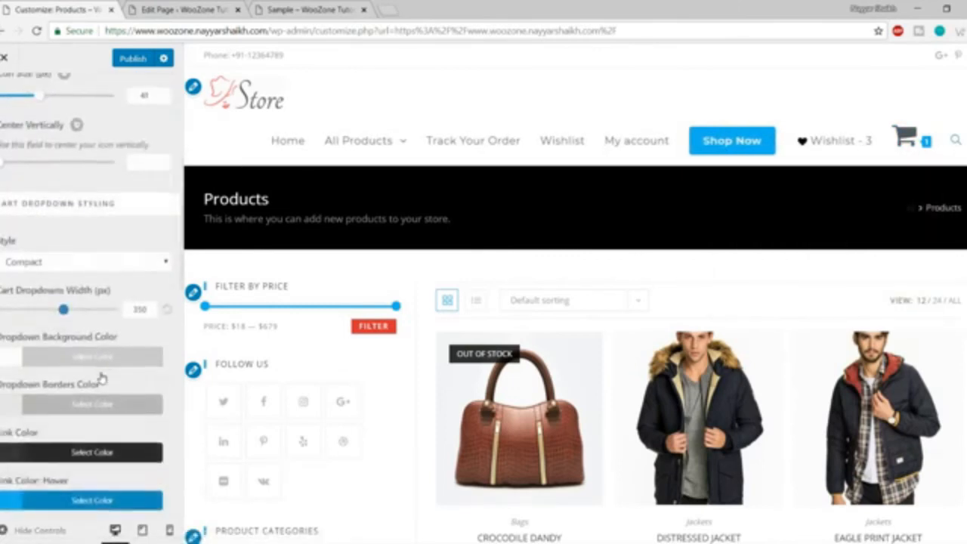
# Keep the Compact cart dropdown style and return to the WooCommerce sections list.
pyautogui.click(91, 265)
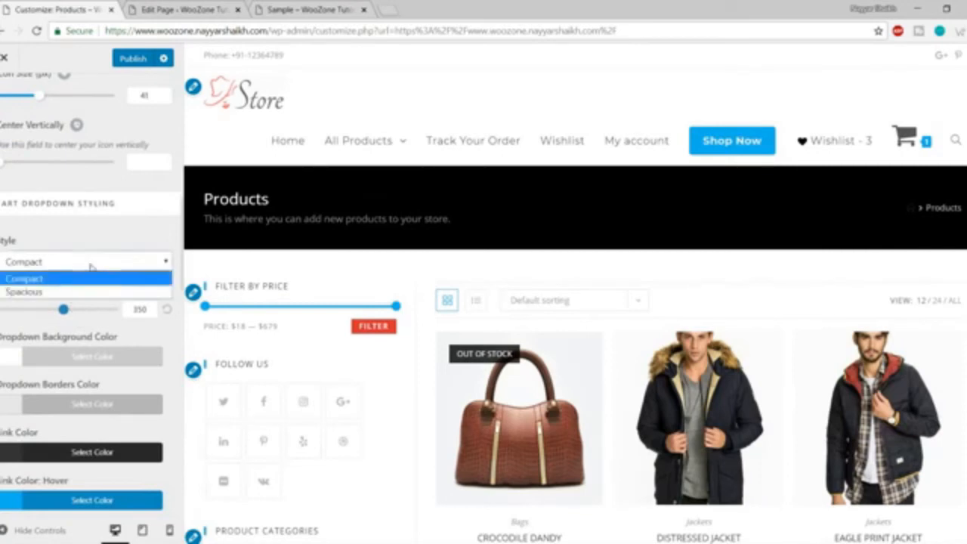
pyautogui.click(90, 266)
pyautogui.scroll(-10, 95, 363)
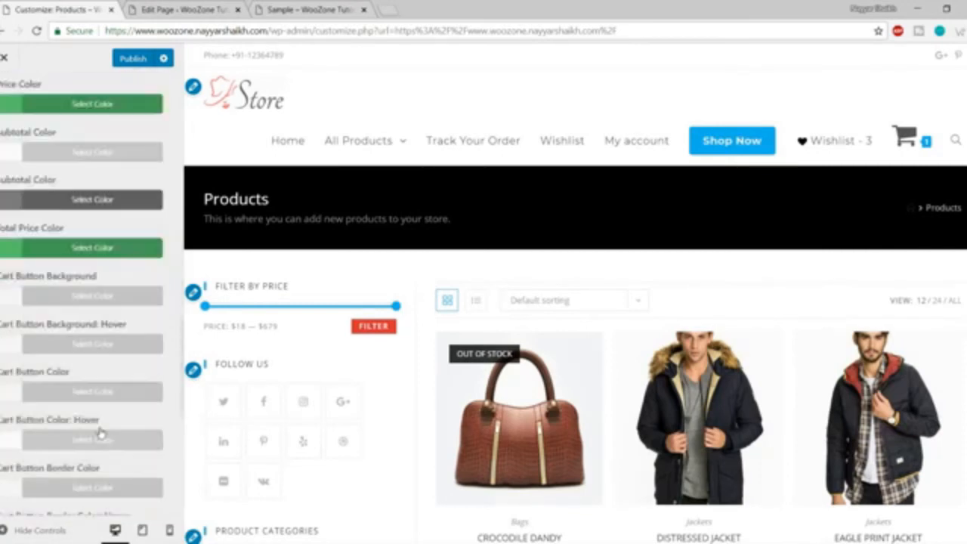
pyautogui.scroll(15, 100, 423)
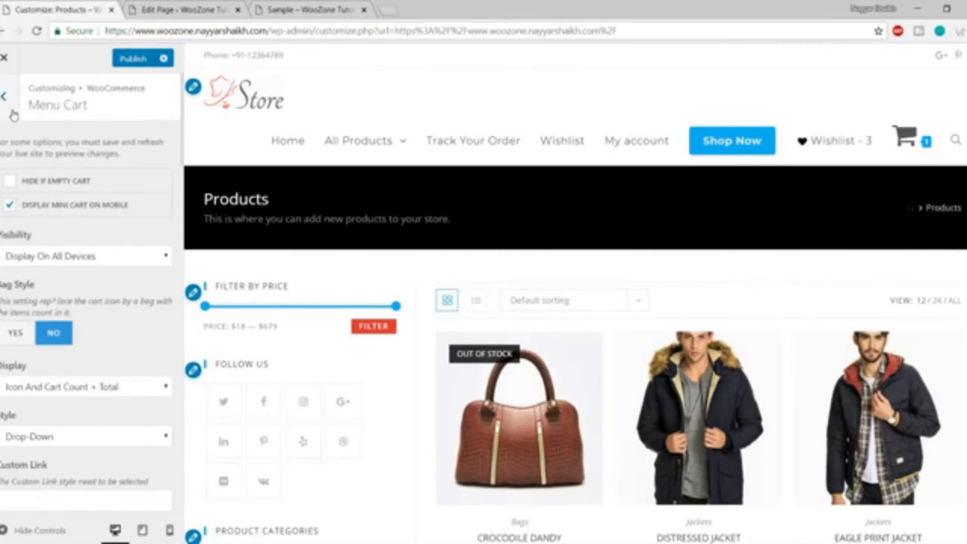
pyautogui.click(9, 98)
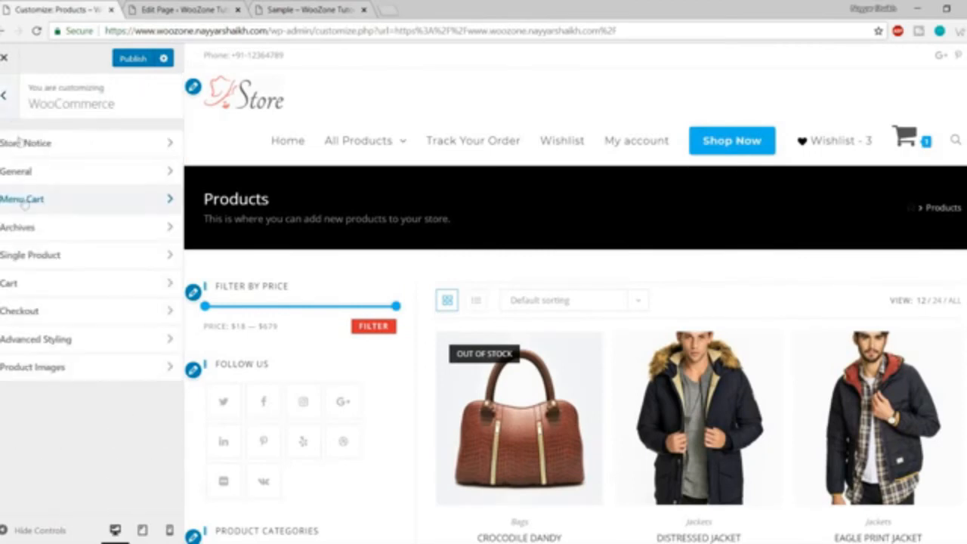
# Open the WooCommerce Archives settings and review the Layout and Shop Columns options.
pyautogui.click(48, 235)
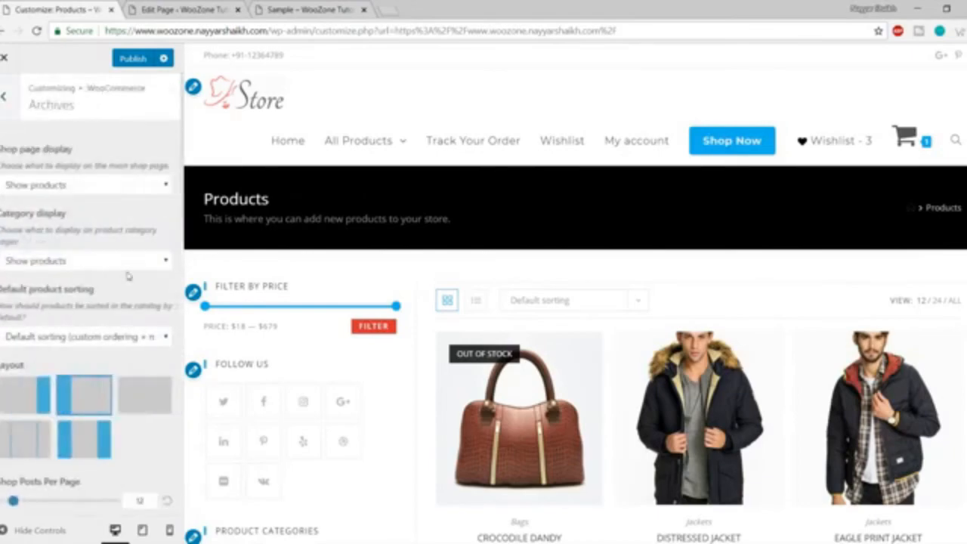
pyautogui.scroll(-5, 135, 271)
pyautogui.scroll(-5, 766, 431)
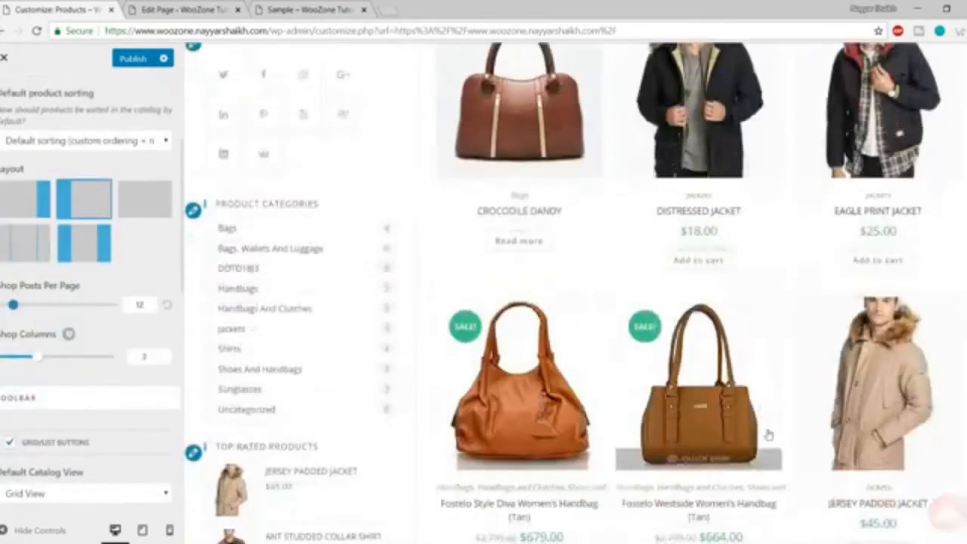
pyautogui.scroll(4, 770, 435)
pyautogui.scroll(-5, 869, 393)
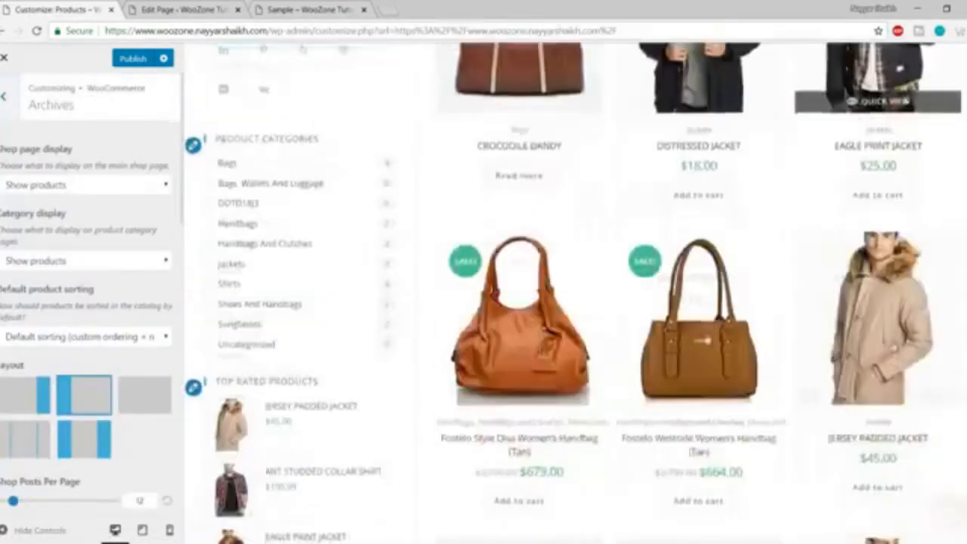
pyautogui.scroll(-3, 918, 363)
pyautogui.scroll(8, 918, 363)
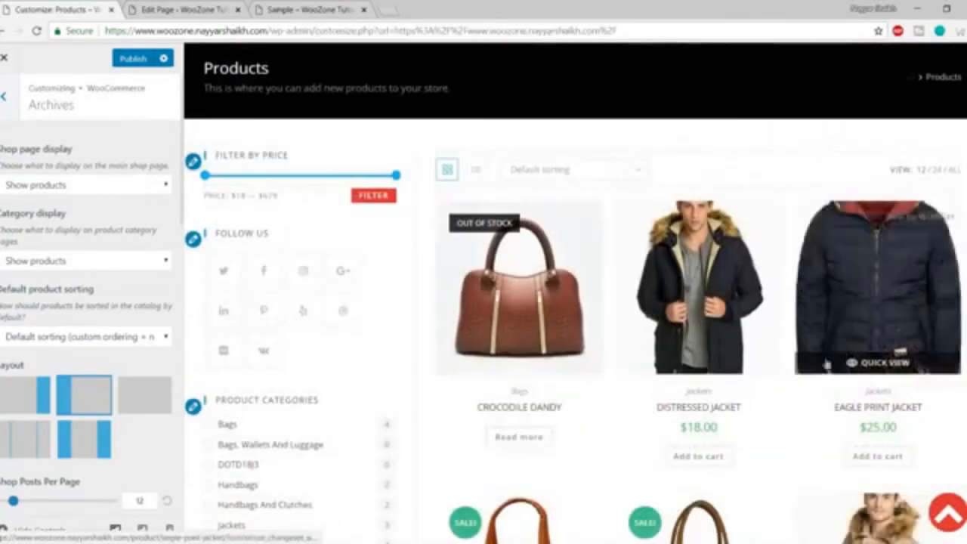
# Keep the shop page displaying products and scroll through the 3-column store preview.
pyautogui.click(18, 186)
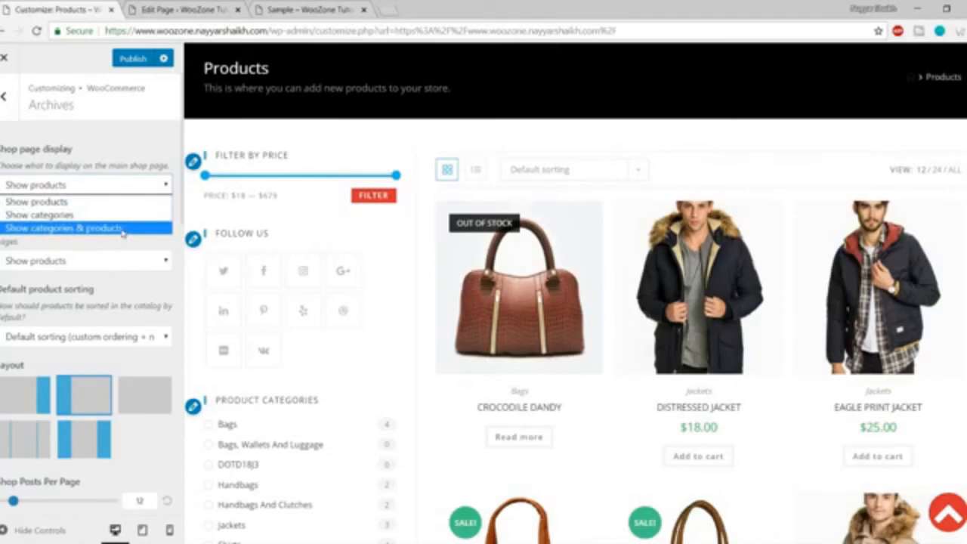
pyautogui.click(94, 203)
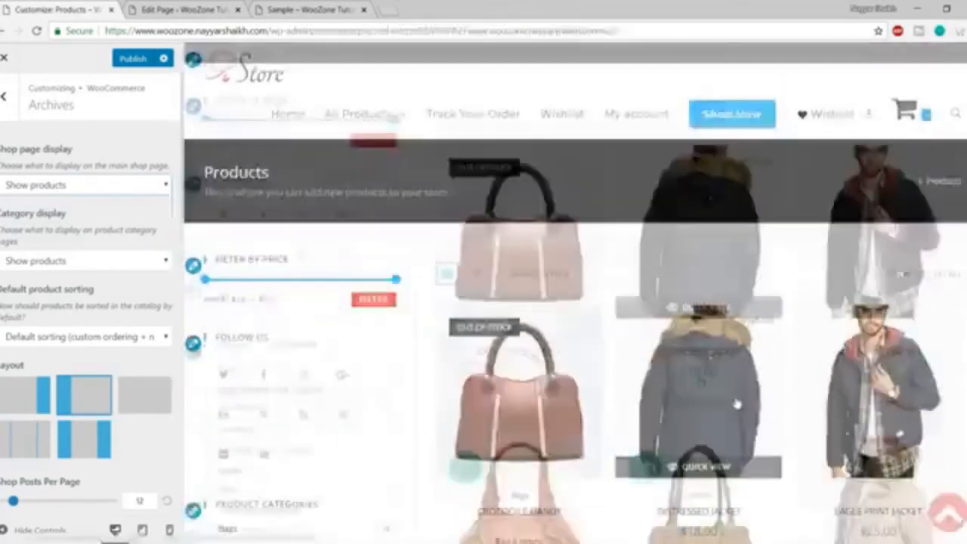
pyautogui.scroll(-4, 754, 217)
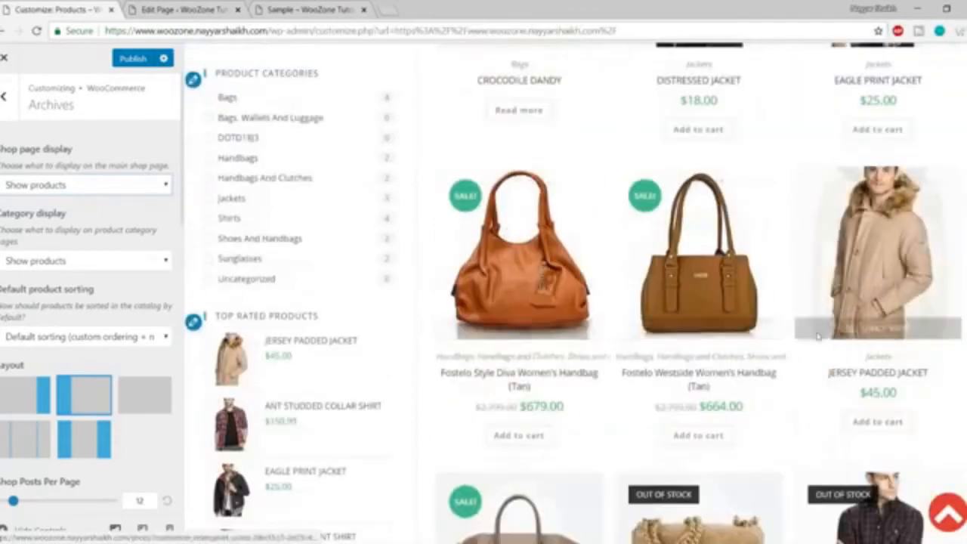
pyautogui.scroll(-3, 818, 380)
pyautogui.scroll(6, 801, 383)
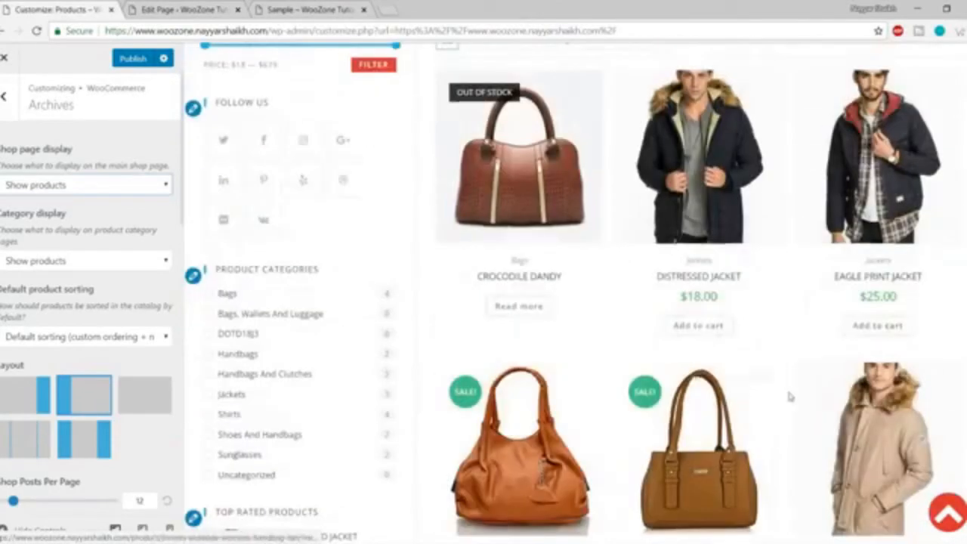
pyautogui.scroll(3, 789, 393)
pyautogui.scroll(-3, 125, 332)
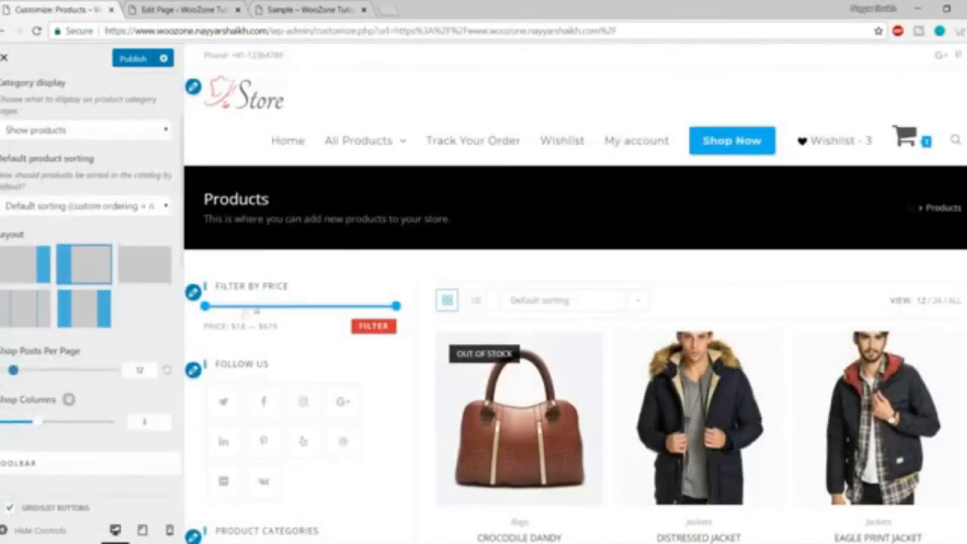
pyautogui.scroll(-3, 270, 292)
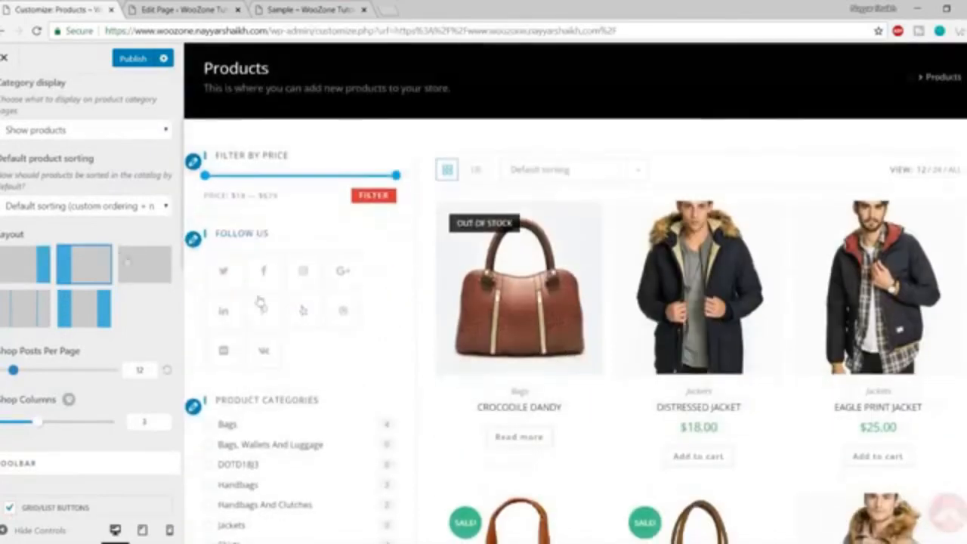
# Choose the right-sidebar shop layout and scroll the preview to check the product grid.
pyautogui.click(27, 266)
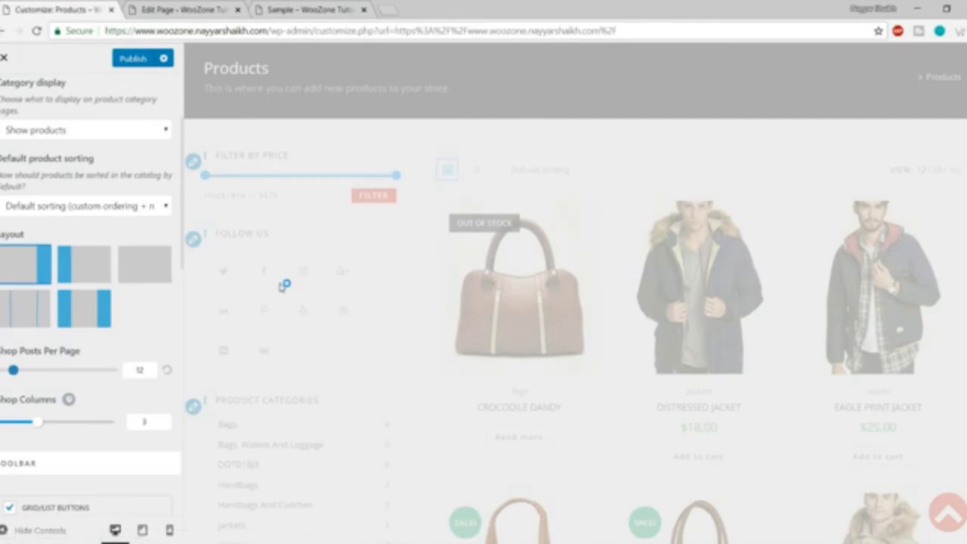
pyautogui.scroll(-6, 284, 286)
pyautogui.scroll(-3, 959, 306)
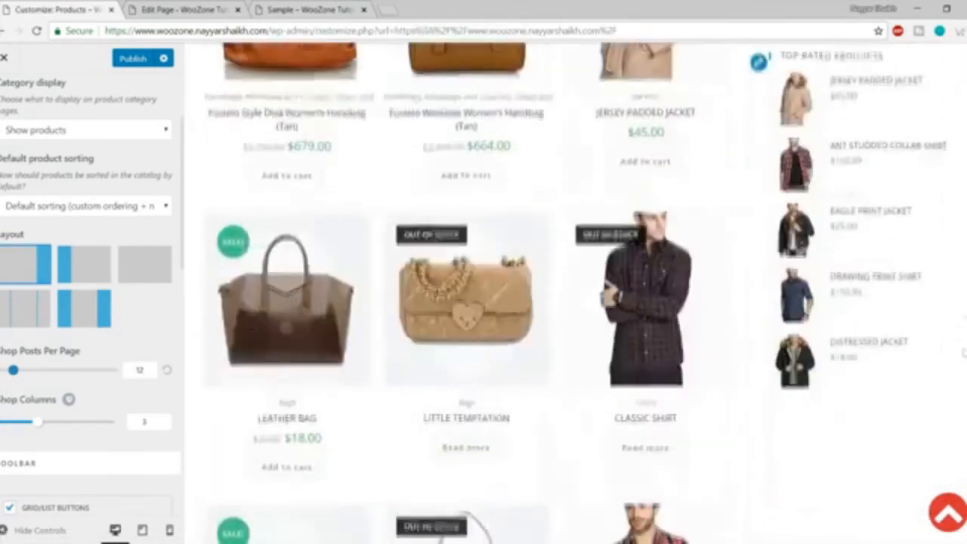
pyautogui.scroll(10, 960, 306)
pyautogui.scroll(-2, 140, 335)
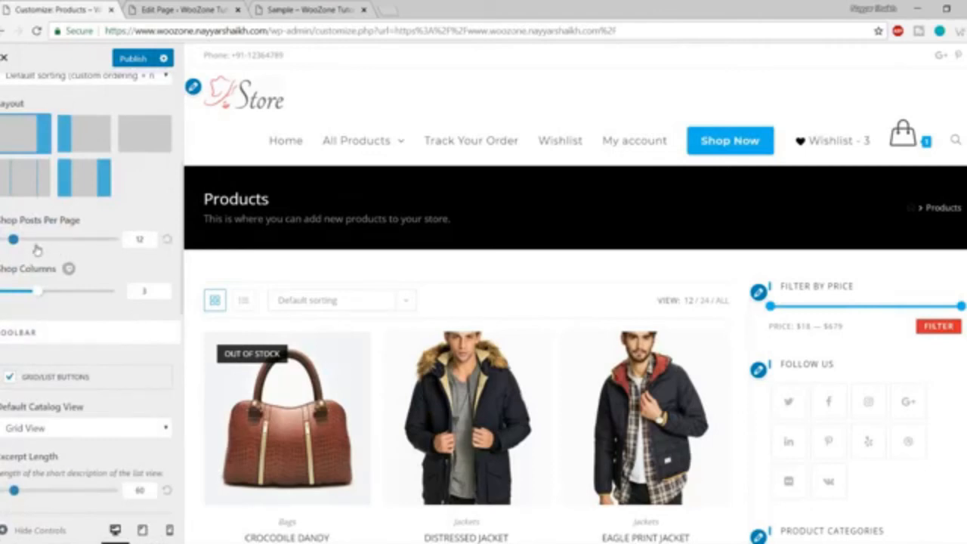
pyautogui.scroll(-5, 316, 313)
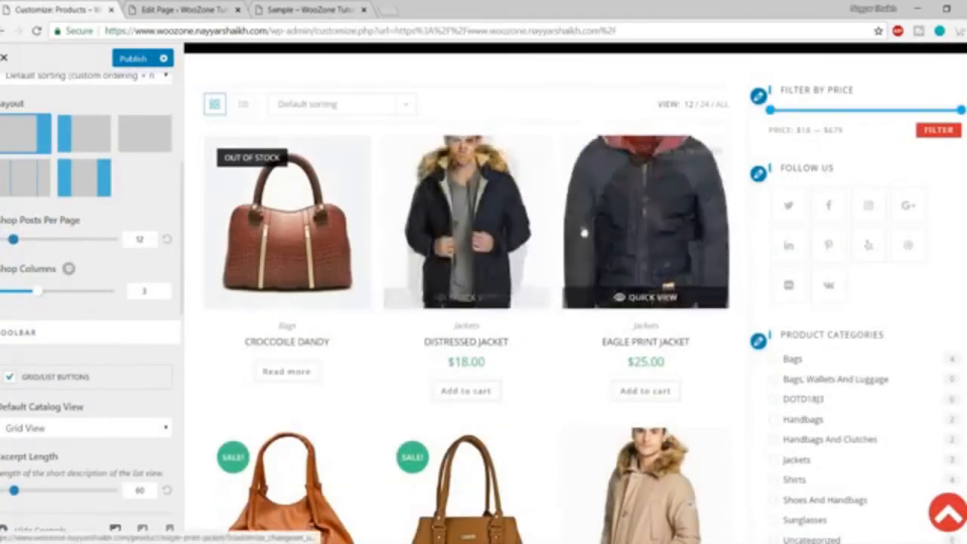
pyautogui.scroll(-8, 561, 227)
pyautogui.scroll(-6, 561, 227)
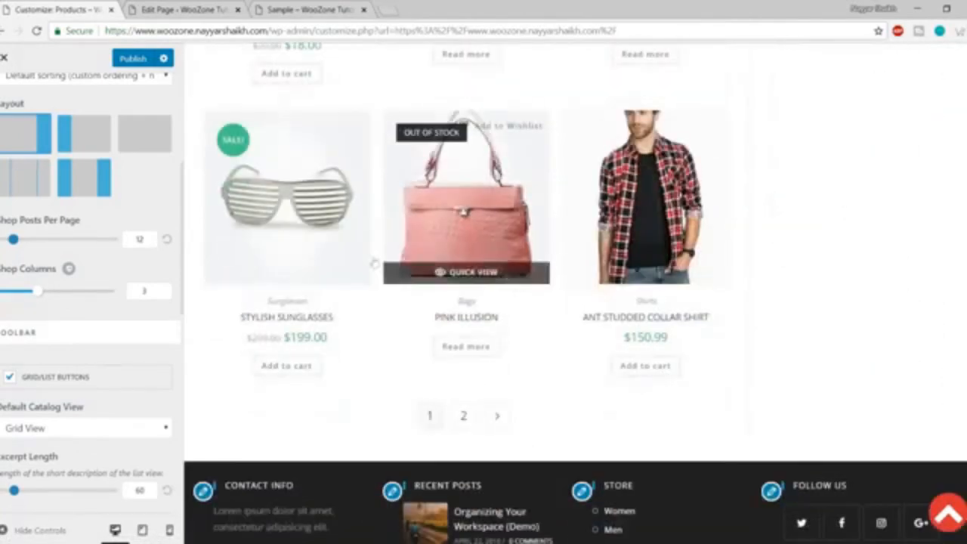
pyautogui.scroll(3, 586, 238)
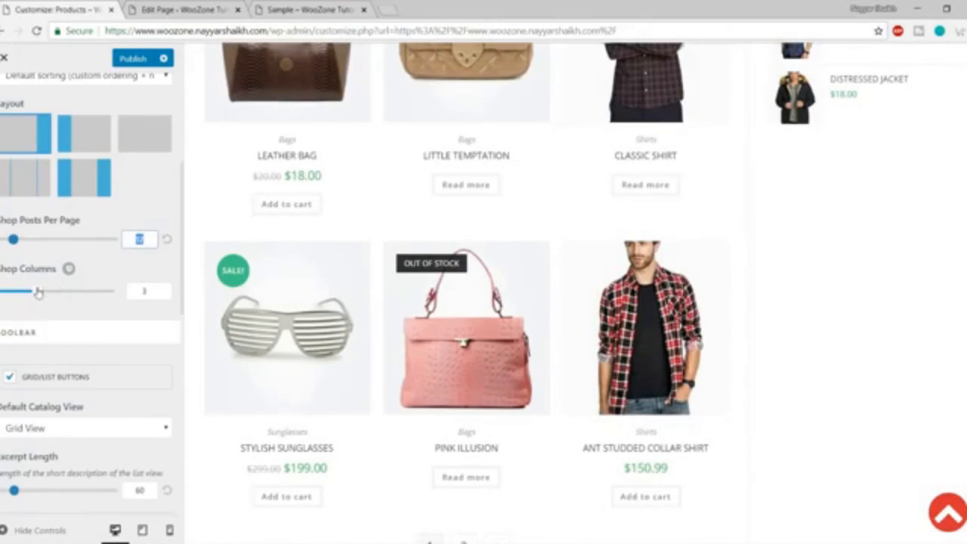
pyautogui.scroll(5, 149, 306)
pyautogui.scroll(13, 531, 300)
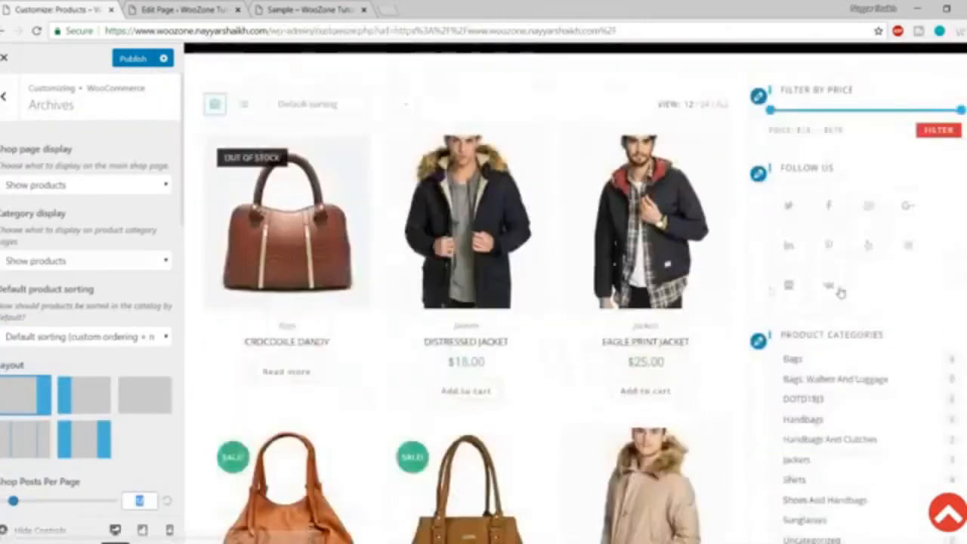
pyautogui.scroll(-6, 420, 303)
pyautogui.scroll(-5, 83, 287)
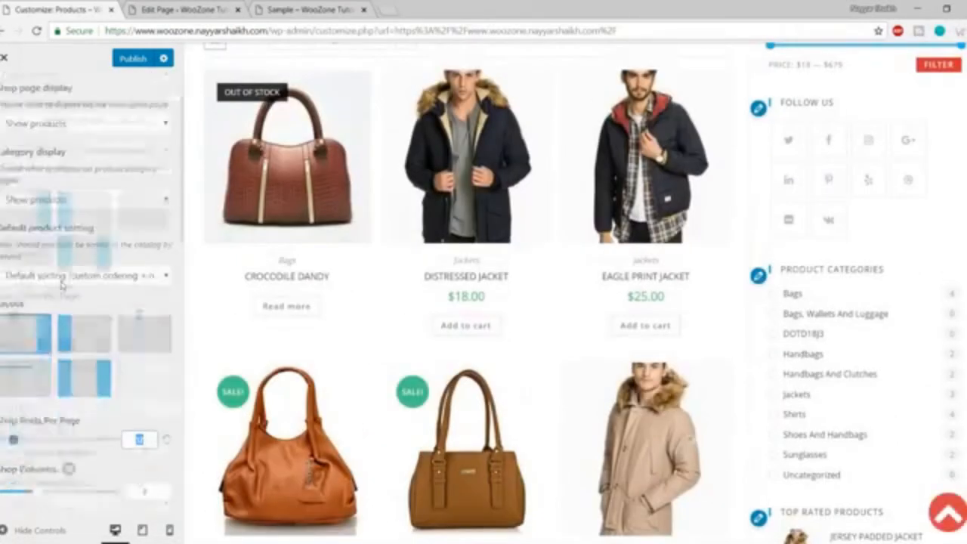
# Drag Shop Columns to 4 products per row.
pyautogui.moveTo(40, 232); pyautogui.dragTo(53, 231)
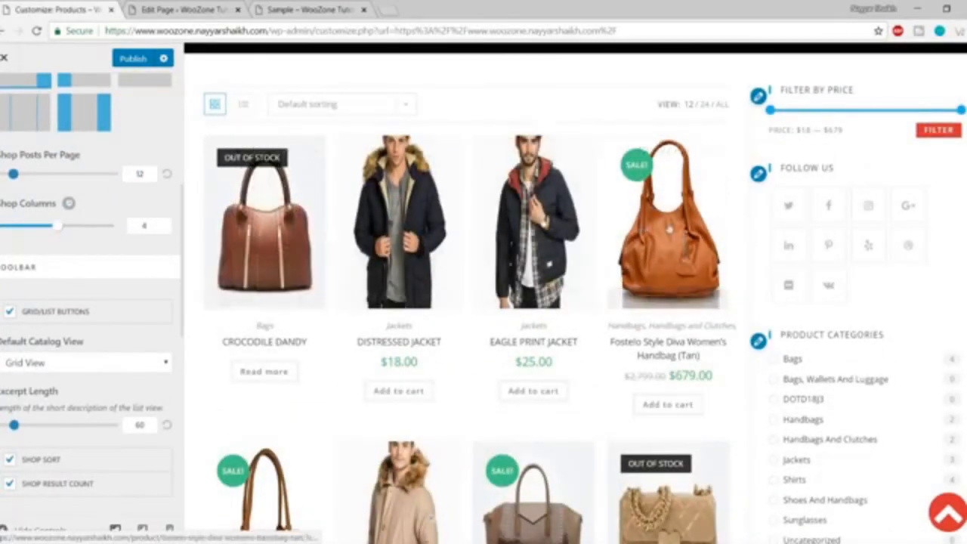
pyautogui.scroll(-1, 125, 319)
pyautogui.scroll(-3, 125, 319)
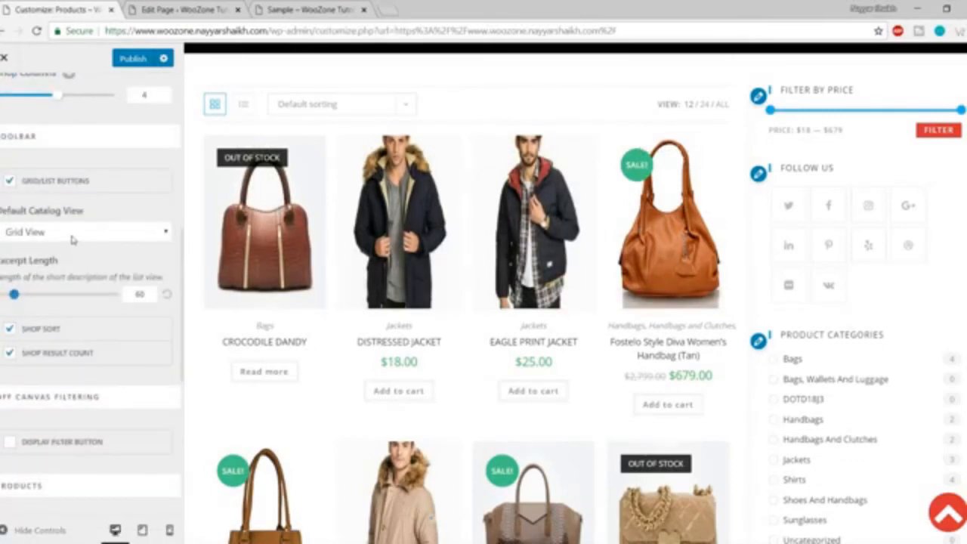
# Try List View as the default catalog view, then revert to Grid View.
pyautogui.click(72, 235)
pyautogui.click(65, 262)
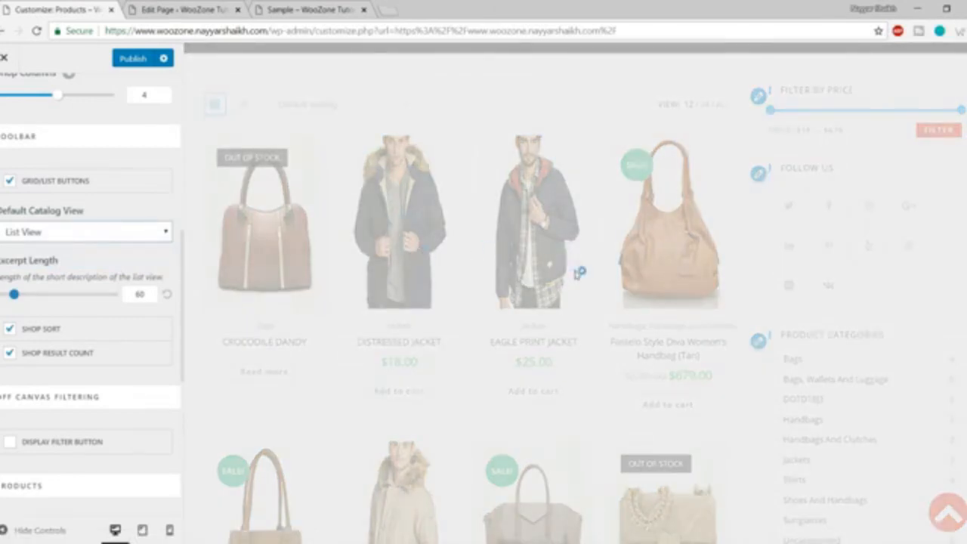
pyautogui.scroll(-5, 444, 361)
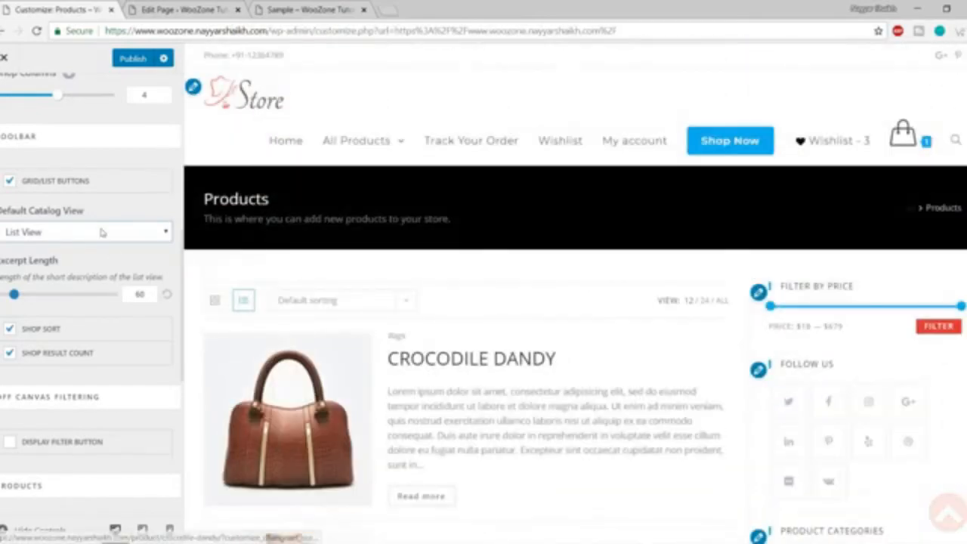
pyautogui.click(88, 233)
pyautogui.click(89, 248)
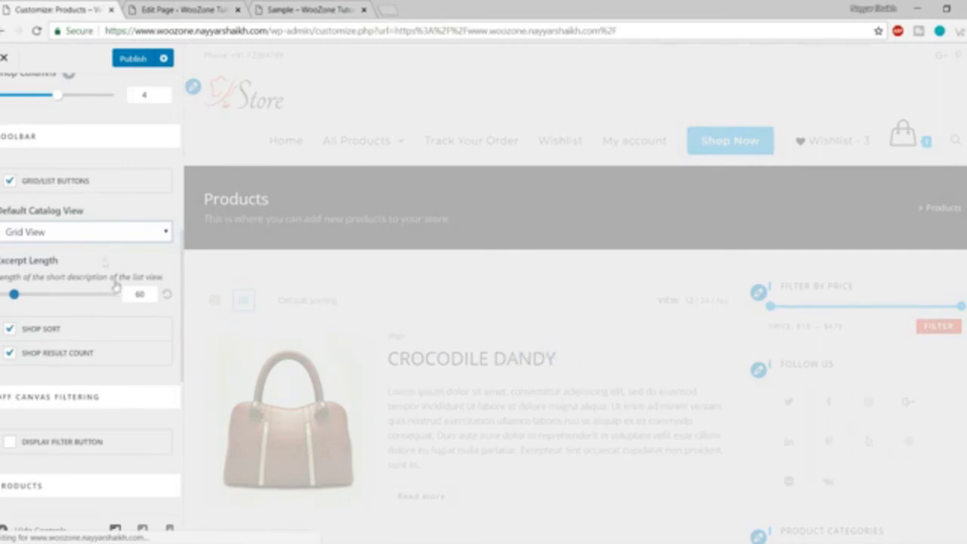
# Readjust the Shop Columns slider, leaving it at 4 columns.
pyautogui.scroll(2, 121, 279)
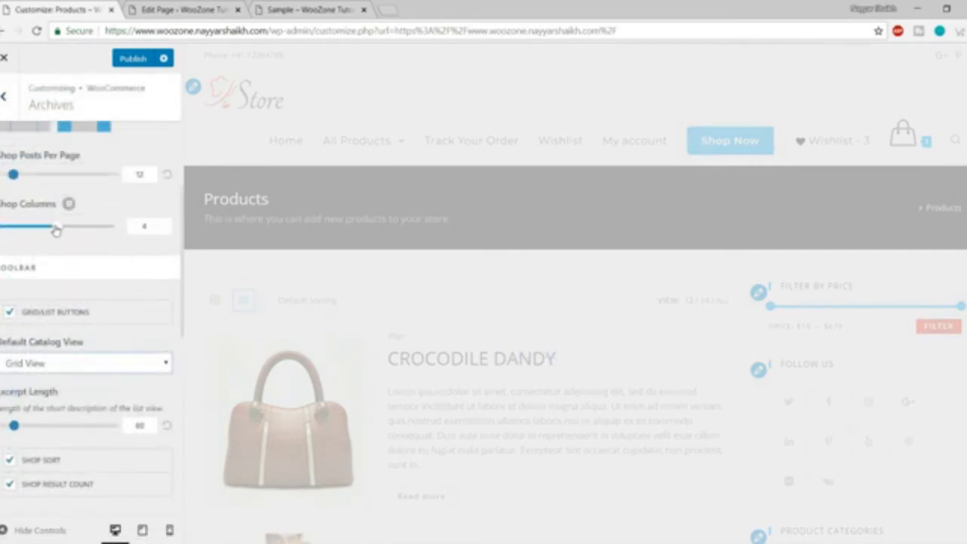
pyautogui.moveTo(56, 230); pyautogui.dragTo(45, 232)
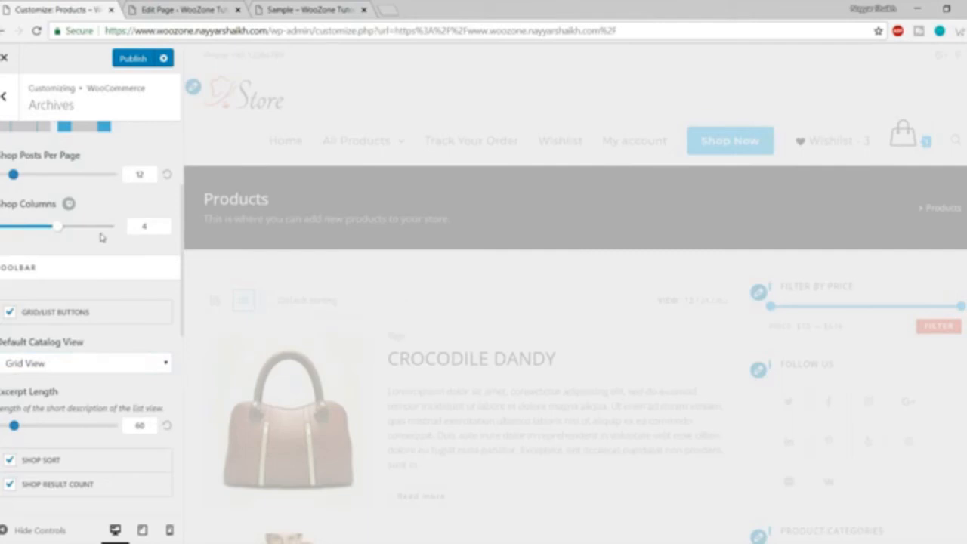
pyautogui.scroll(-4, 106, 241)
pyautogui.scroll(2, 142, 267)
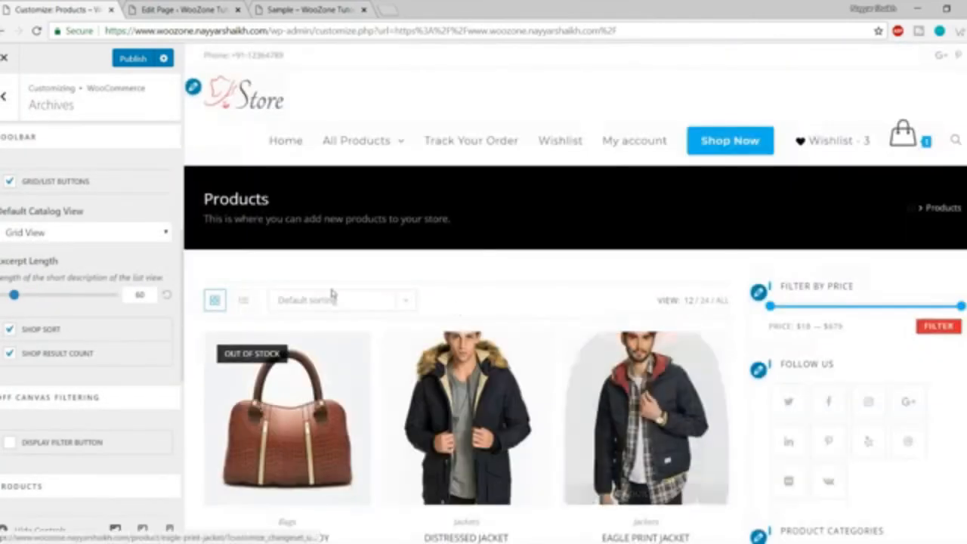
pyautogui.scroll(-2, 127, 344)
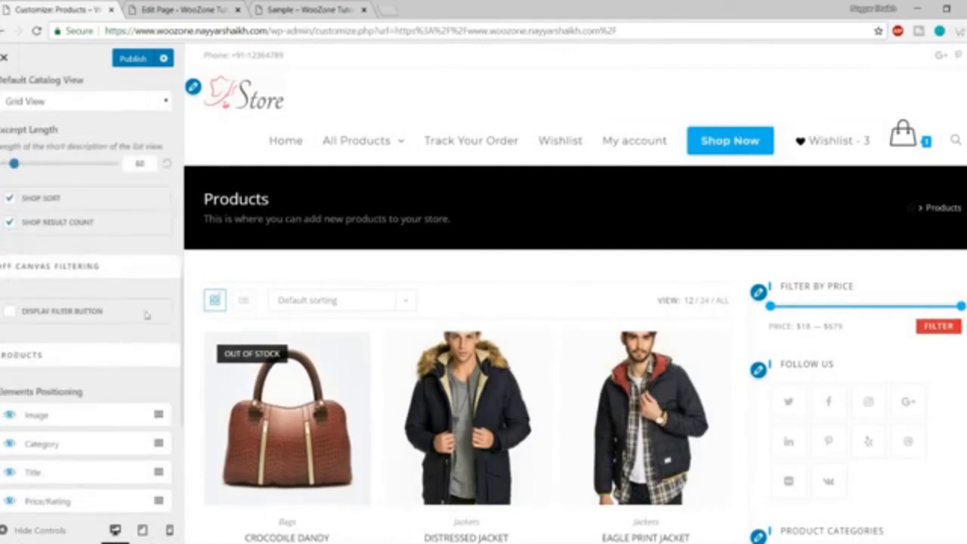
pyautogui.scroll(-3, 287, 302)
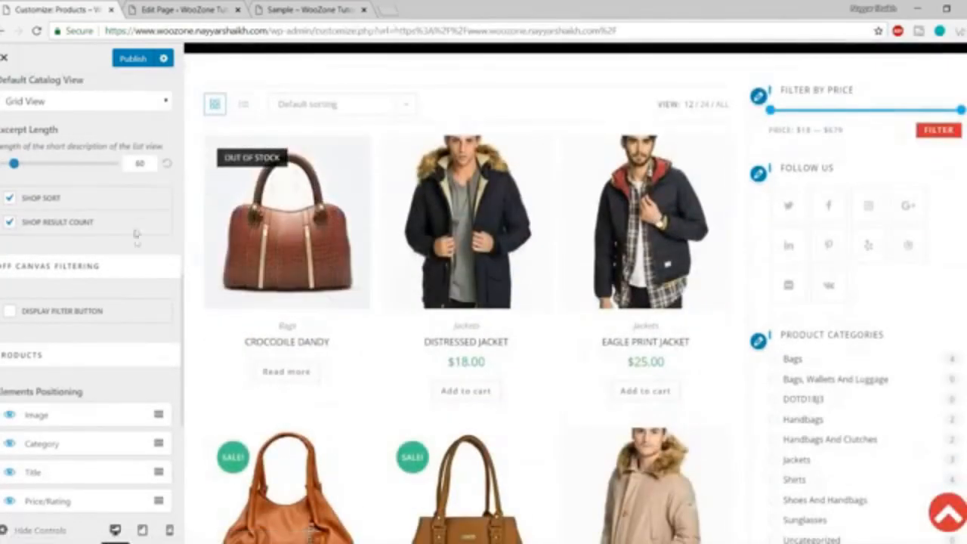
pyautogui.scroll(-1, 136, 241)
pyautogui.scroll(-3, 367, 252)
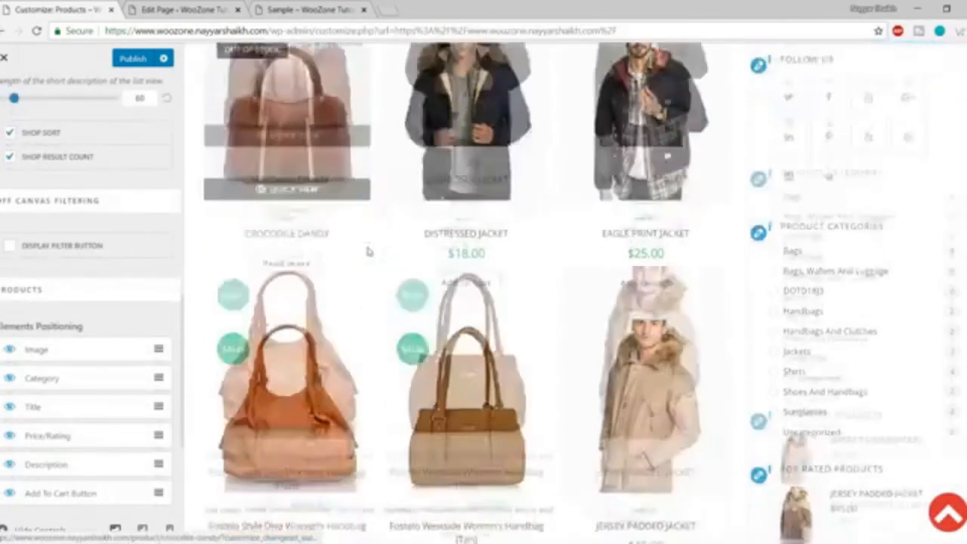
pyautogui.scroll(4, 196, 275)
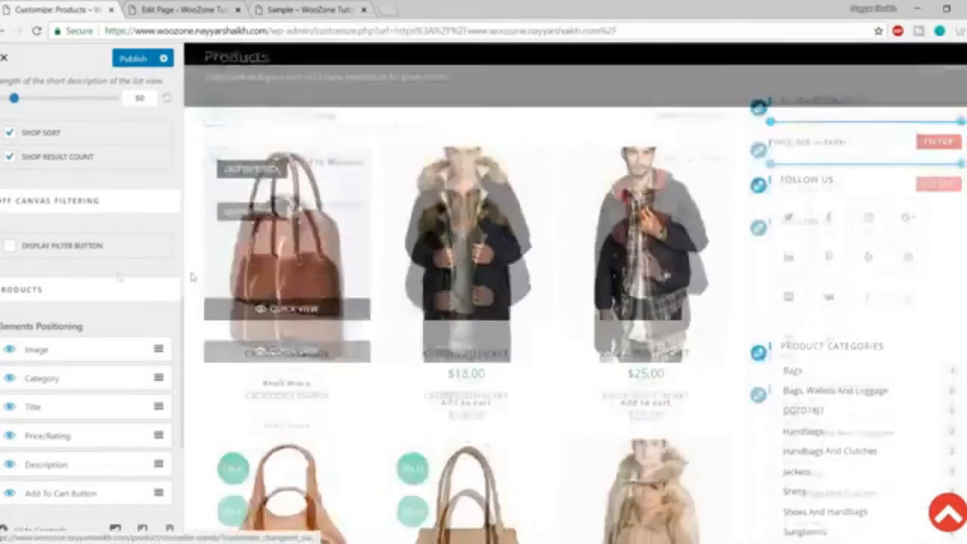
pyautogui.scroll(-2, 454, 340)
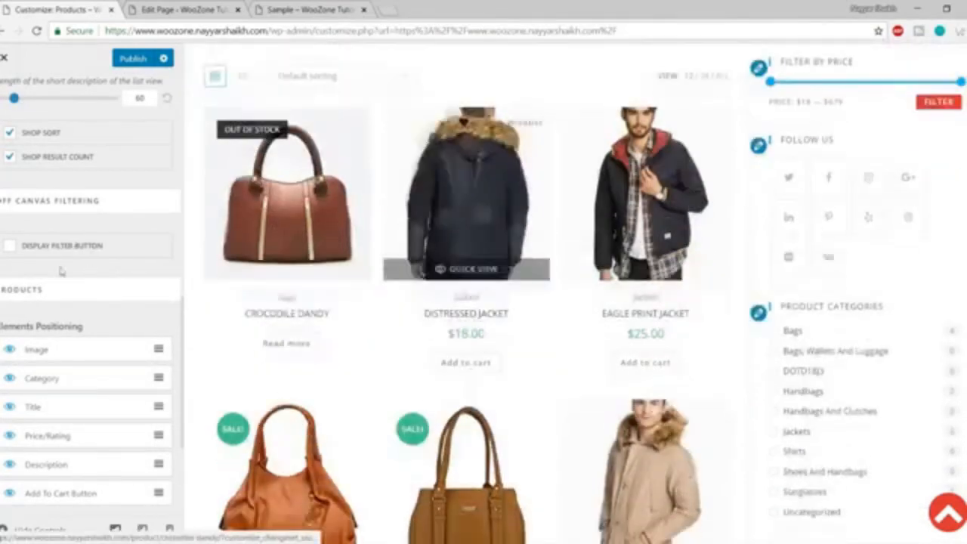
pyautogui.scroll(-1, 126, 303)
pyautogui.scroll(-1, 92, 281)
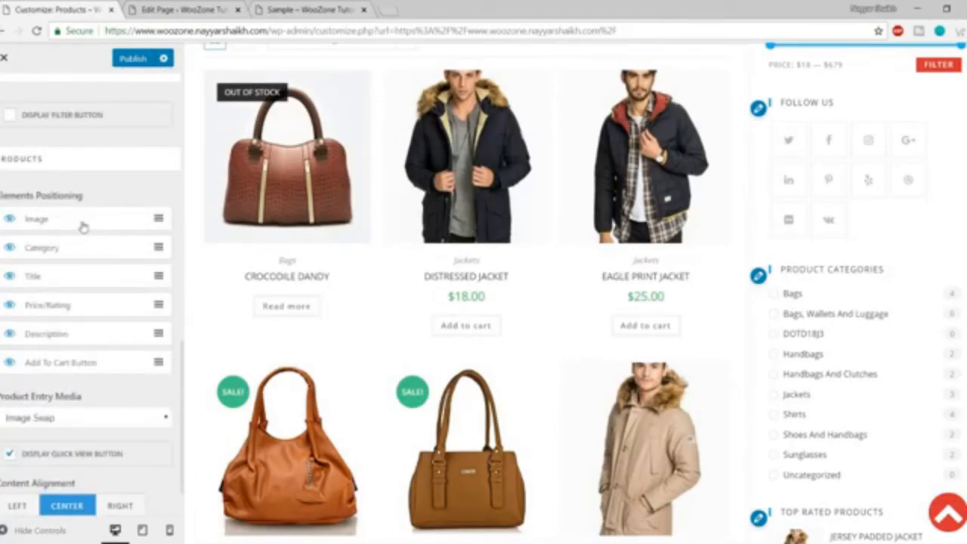
pyautogui.scroll(2, 489, 292)
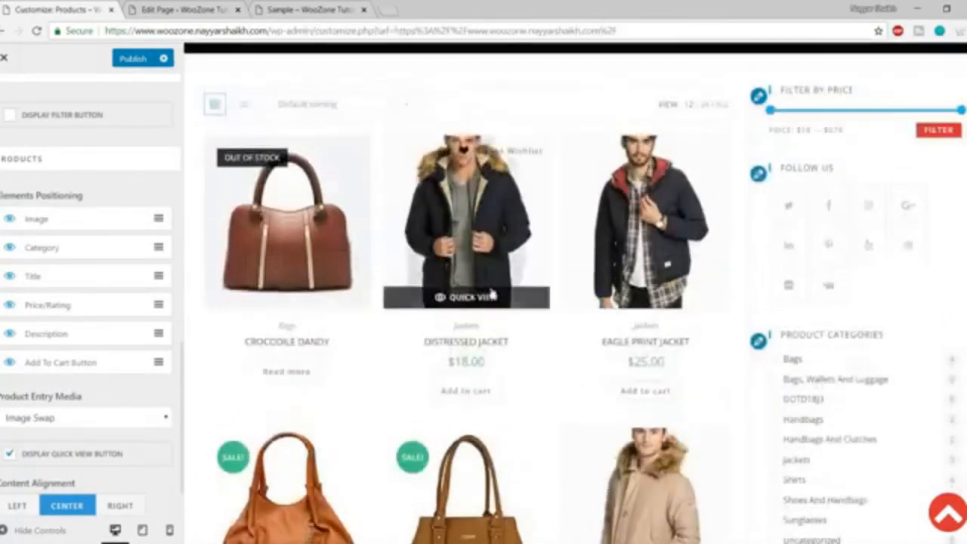
pyautogui.scroll(-1, 432, 278)
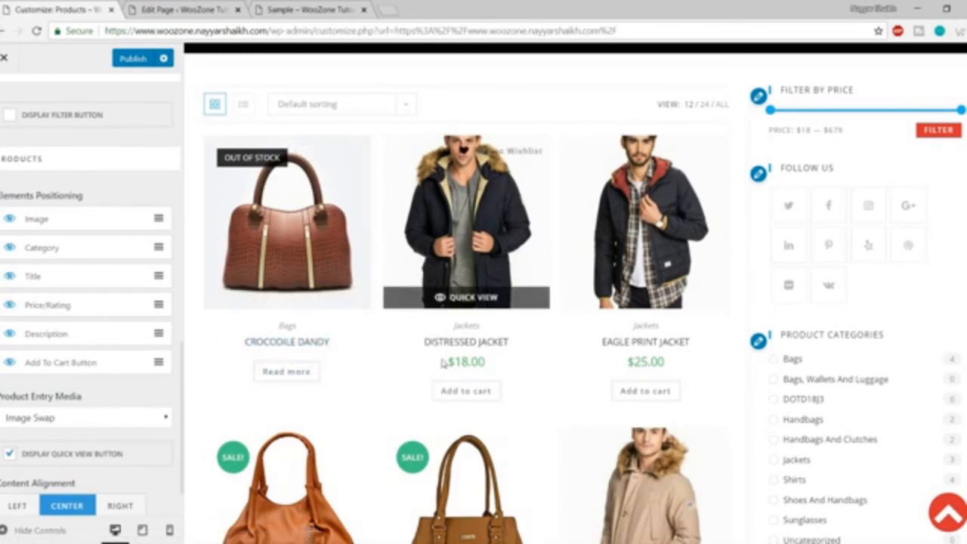
pyautogui.moveTo(442, 362); pyautogui.dragTo(498, 365)
pyautogui.click(498, 366)
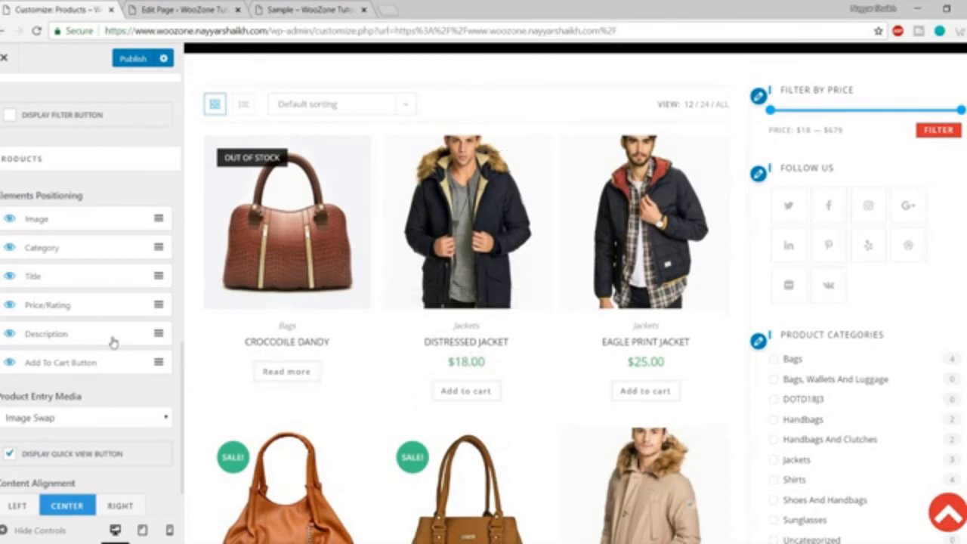
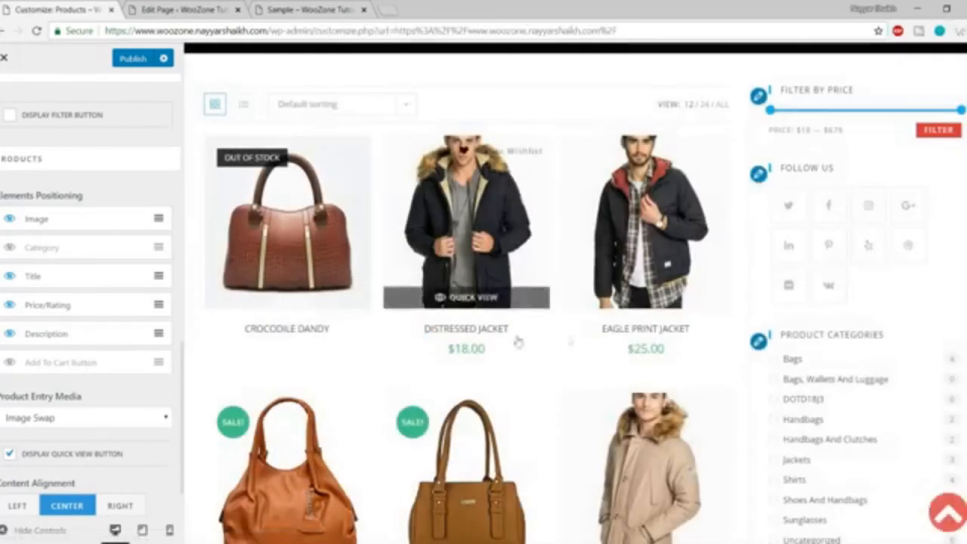
# Hide the Price/Rating element in the shop Elements Positioning, then return to the WooCommerce sections.
pyautogui.click(9, 305)
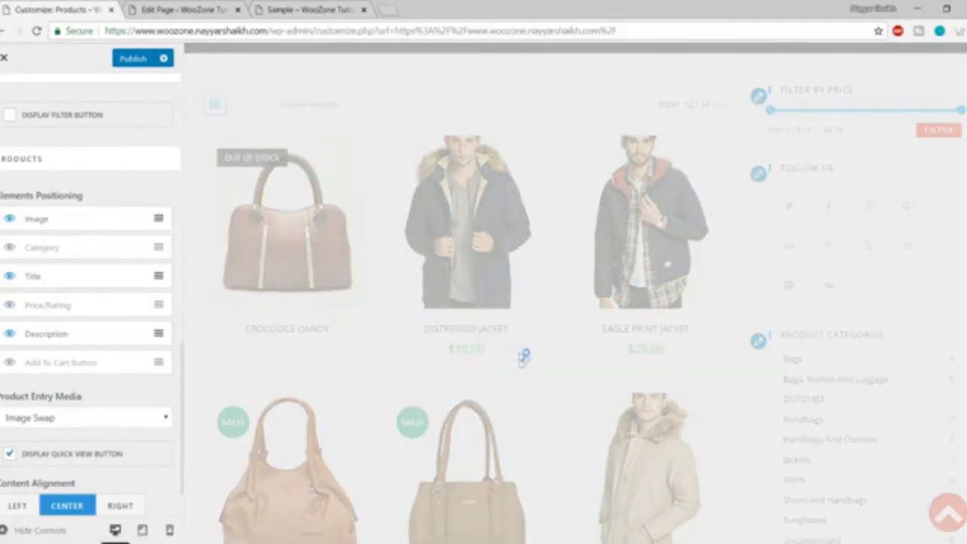
pyautogui.scroll(-8, 510, 367)
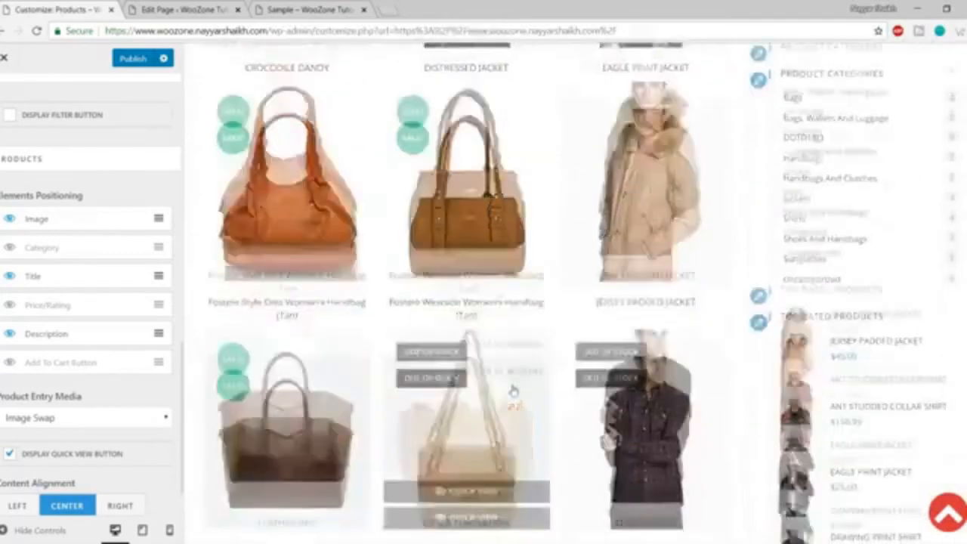
pyautogui.scroll(9, 548, 430)
pyautogui.scroll(-4, 486, 367)
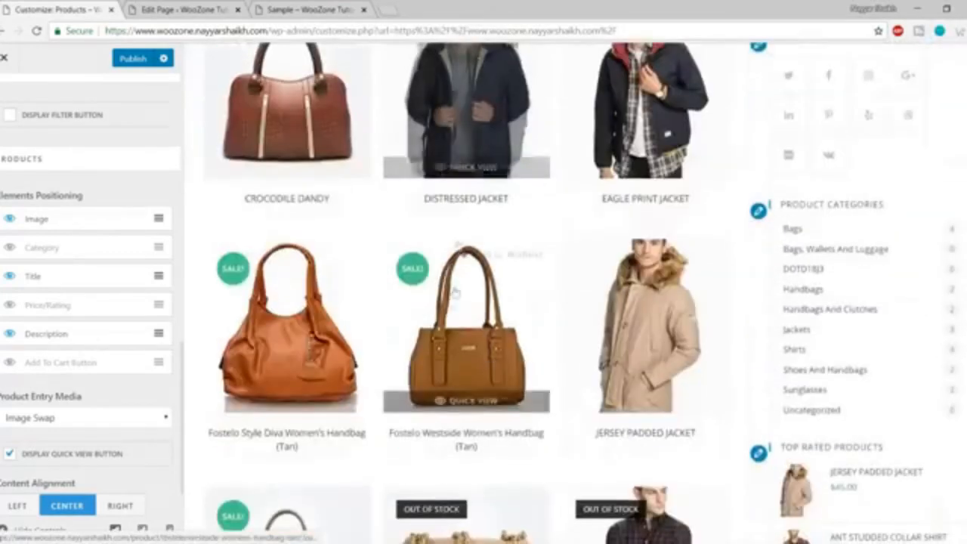
pyautogui.scroll(-3, 497, 207)
pyautogui.scroll(-1, 107, 359)
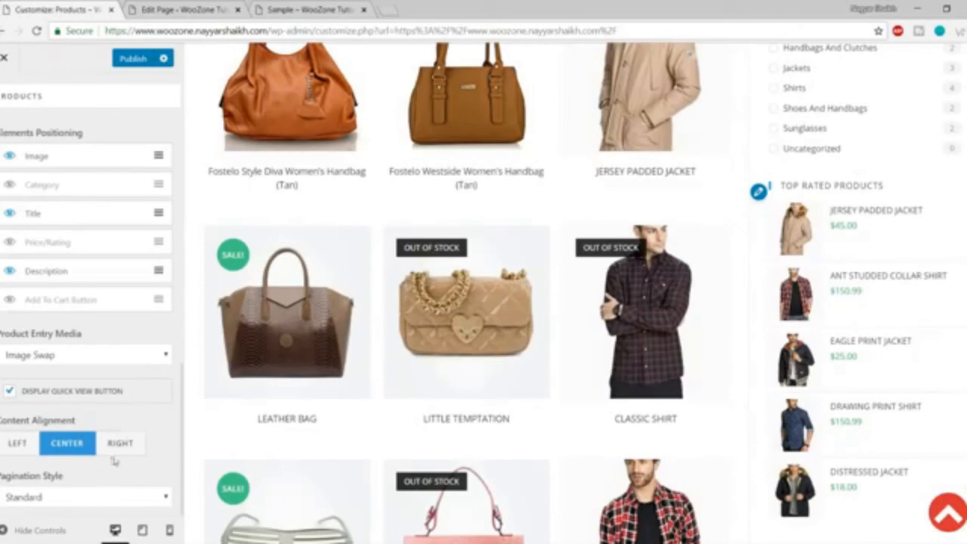
pyautogui.scroll(3, 116, 459)
pyautogui.scroll(3, 362, 445)
pyautogui.scroll(-4, 398, 432)
pyautogui.scroll(-3, 59, 433)
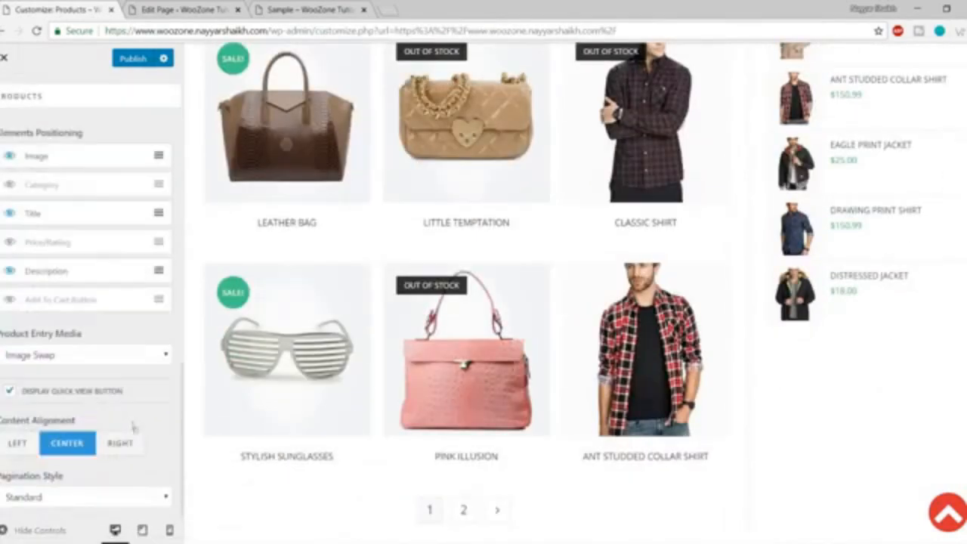
pyautogui.scroll(8, 97, 501)
pyautogui.scroll(-3, 345, 438)
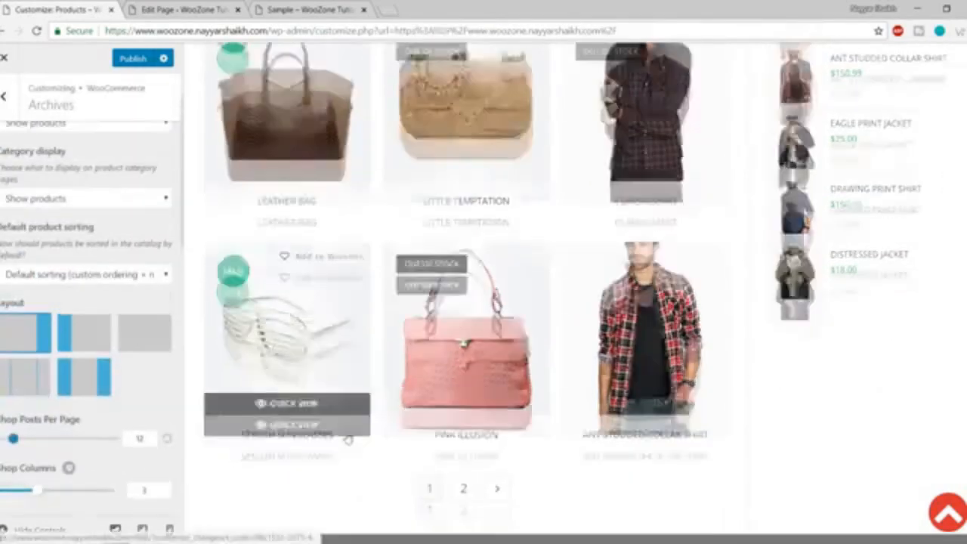
pyautogui.scroll(12, 423, 438)
pyautogui.scroll(2, 36, 215)
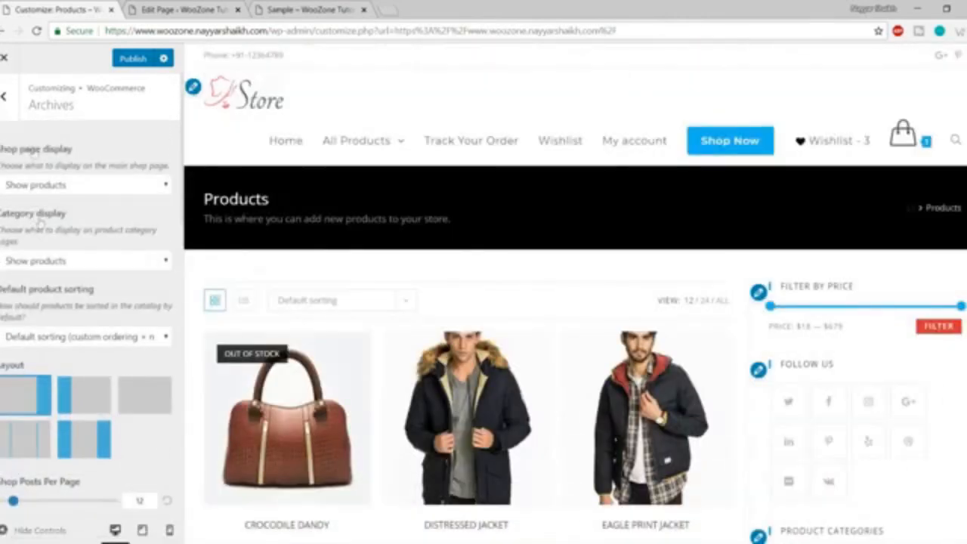
pyautogui.click(4, 98)
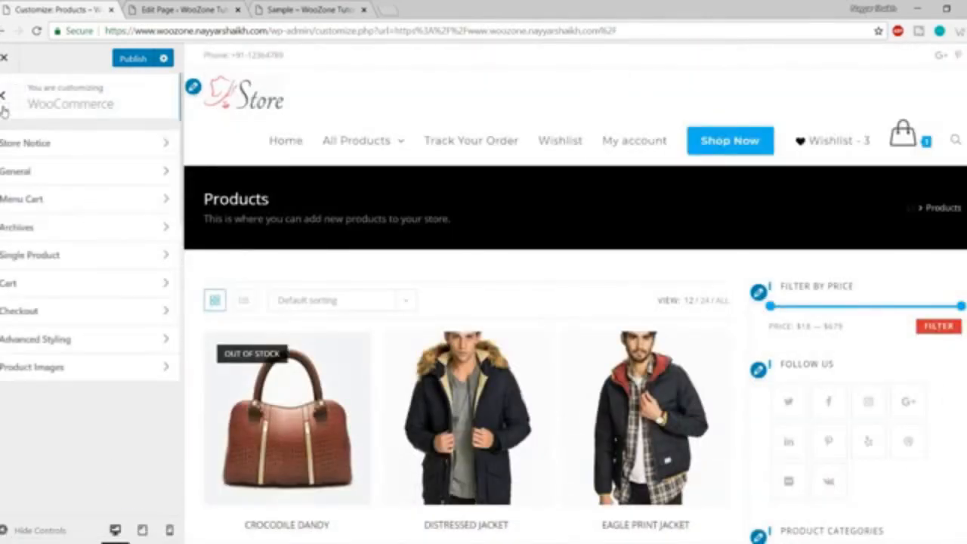
# Open the Single Product settings panel.
pyautogui.click(57, 261)
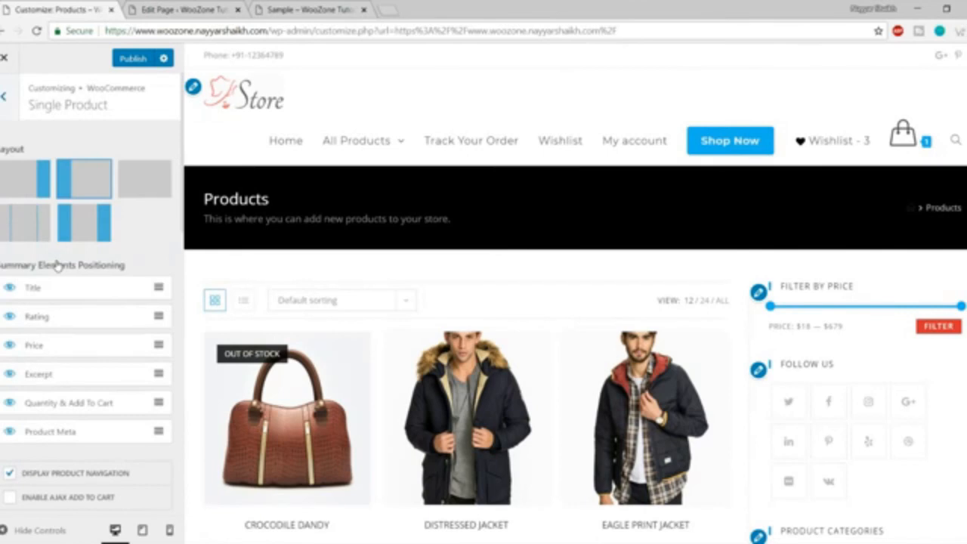
pyautogui.scroll(-2, 89, 215)
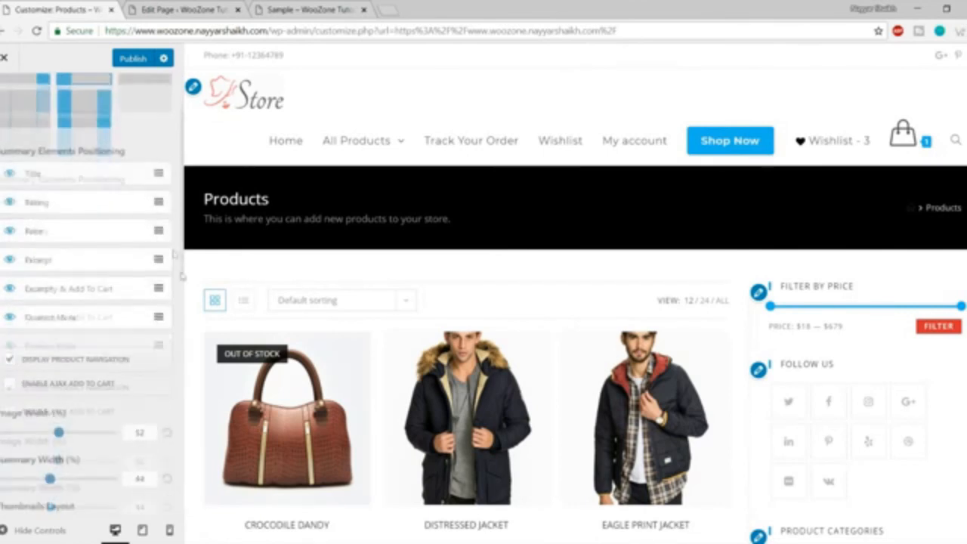
pyautogui.scroll(-1, 453, 378)
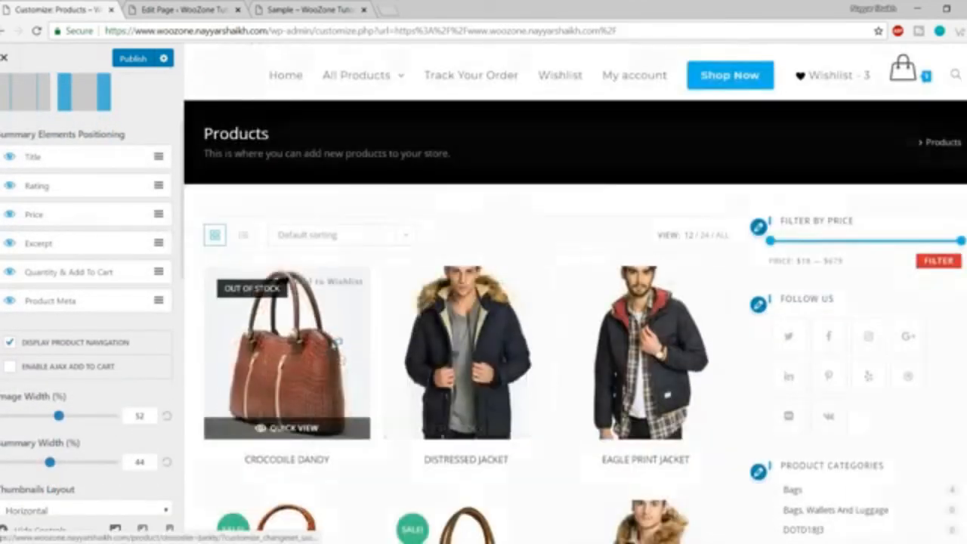
# Preview the Crocodile Dandy product, then the Jersey Padded Jacket from Top Rated Products.
pyautogui.click(340, 360)
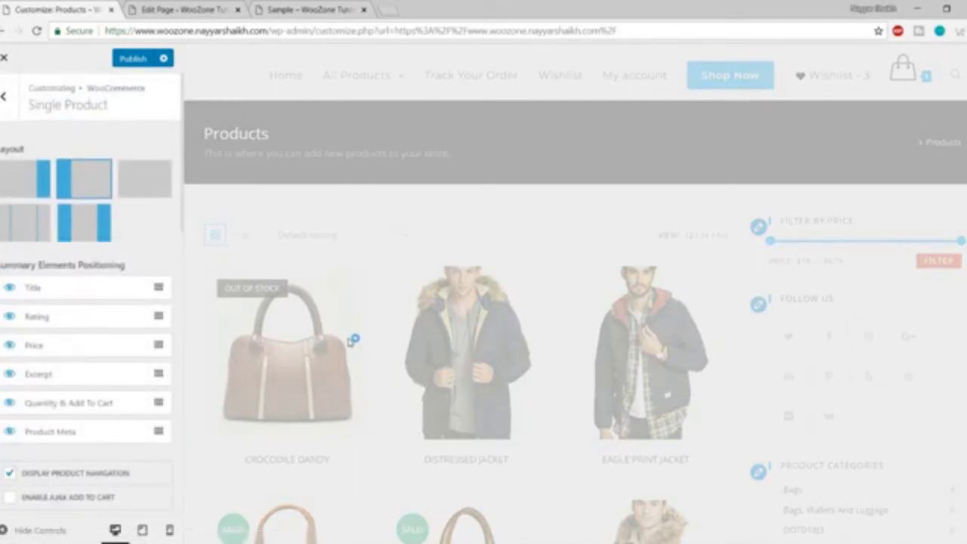
pyautogui.scroll(-4, 348, 341)
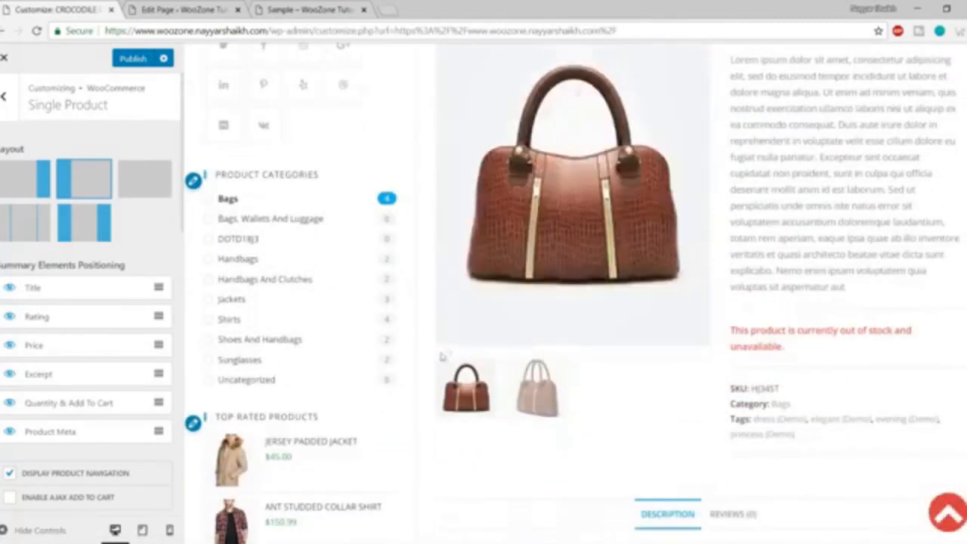
pyautogui.scroll(-2, 695, 320)
pyautogui.scroll(5, 695, 320)
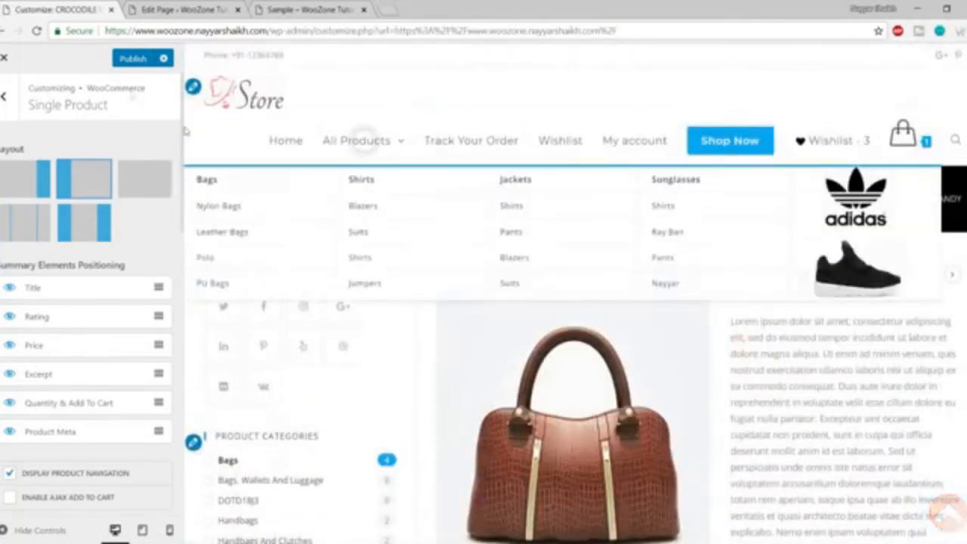
pyautogui.scroll(-4, 628, 368)
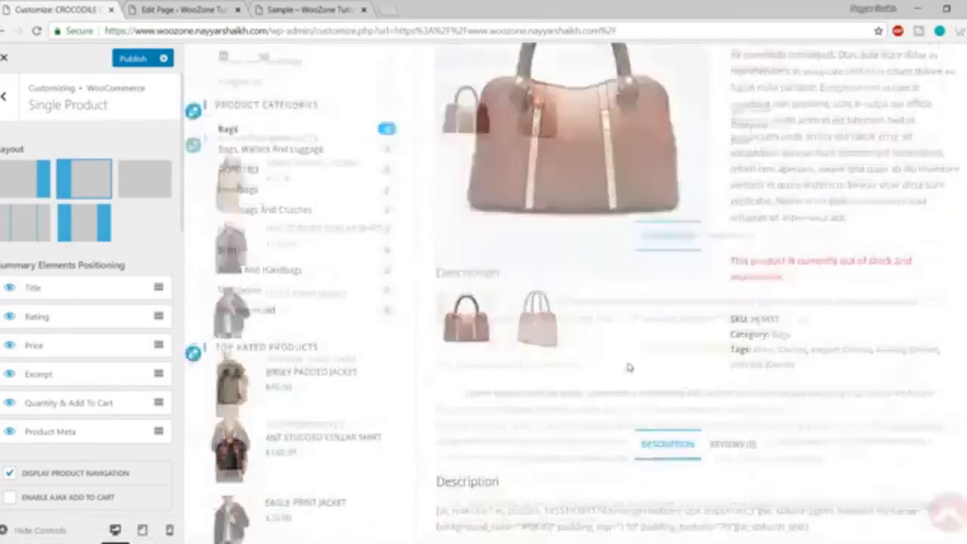
pyautogui.scroll(-10, 628, 367)
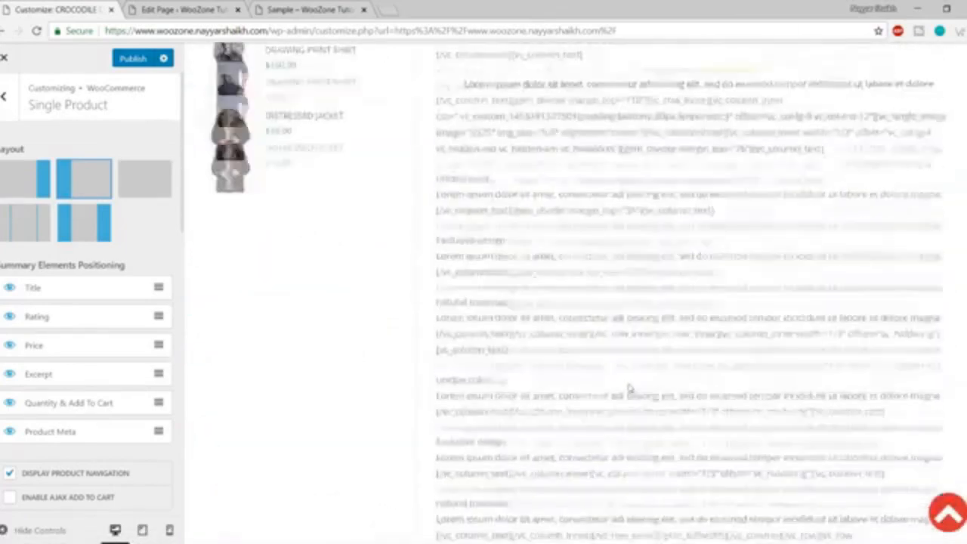
pyautogui.scroll(6, 629, 389)
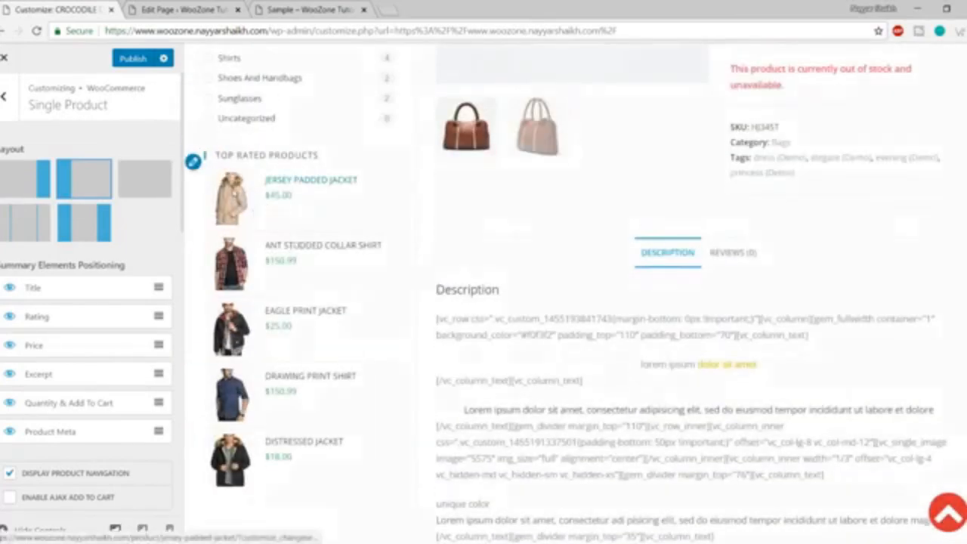
pyautogui.click(234, 192)
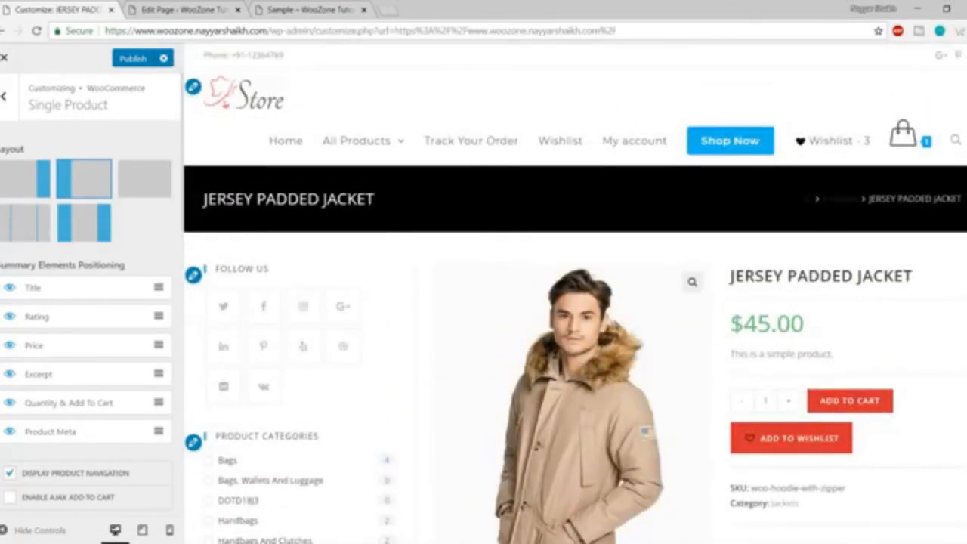
pyautogui.scroll(-2, 958, 286)
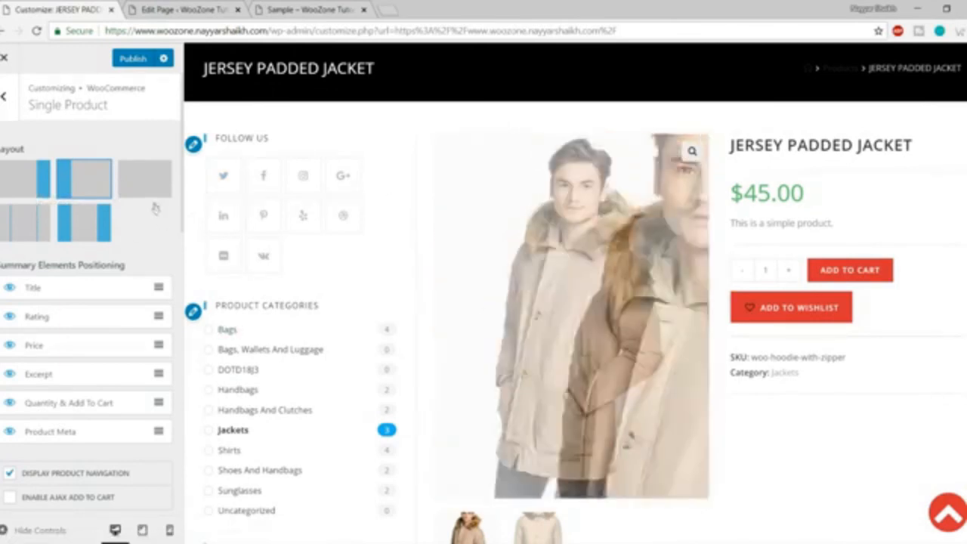
pyautogui.click(134, 190)
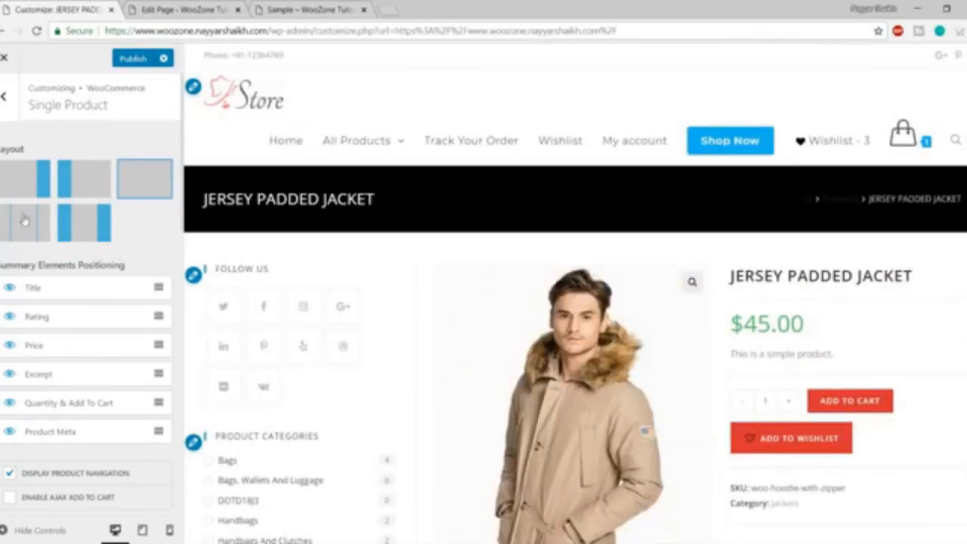
pyautogui.click(25, 222)
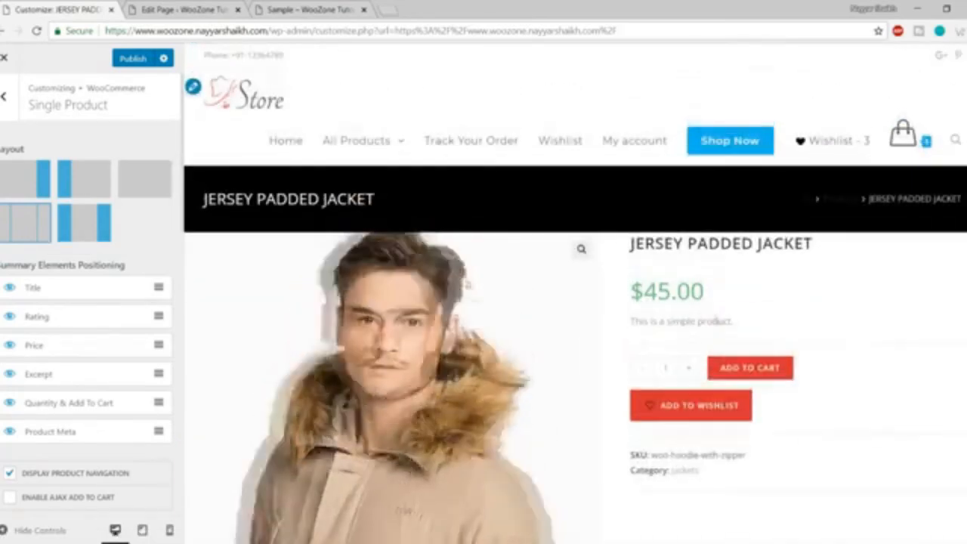
pyautogui.click(160, 197)
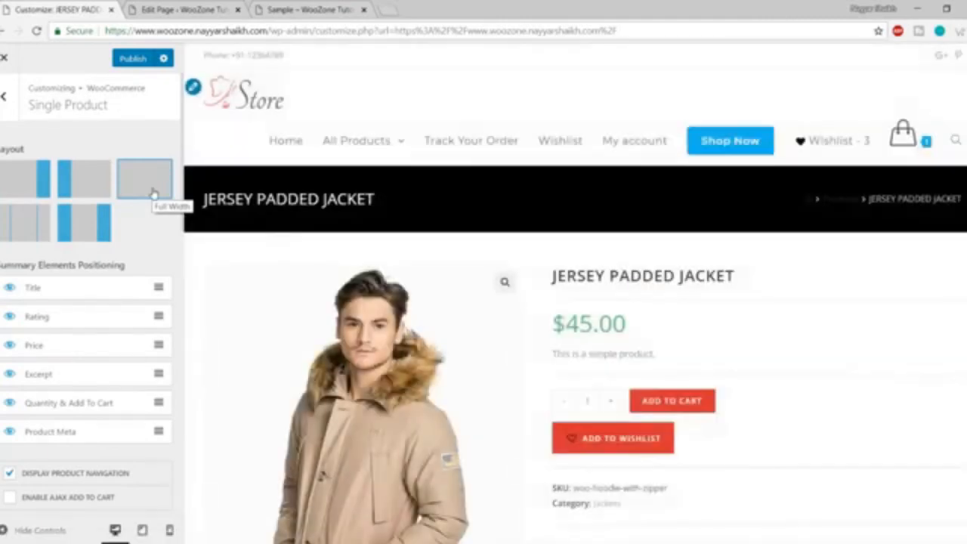
pyautogui.scroll(-4, 535, 224)
pyautogui.scroll(4, 534, 309)
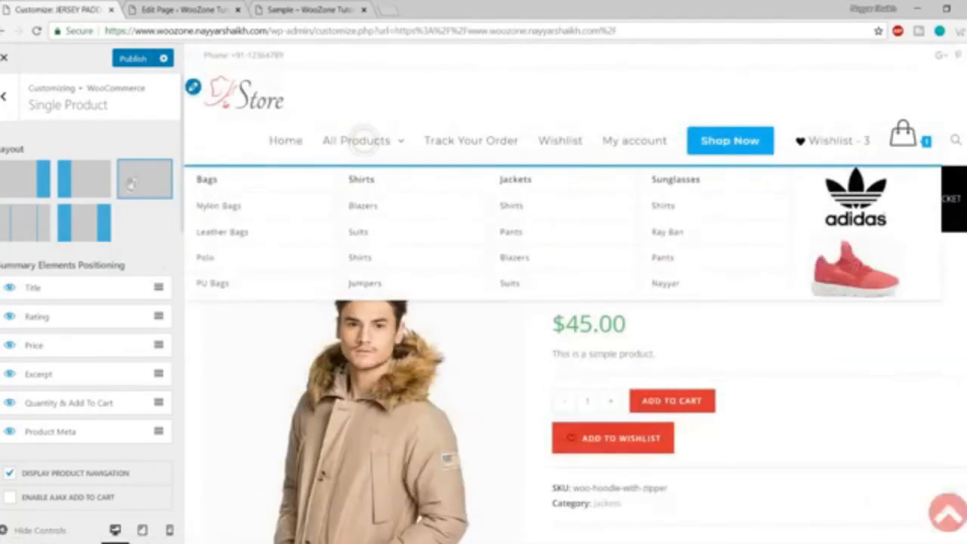
pyautogui.scroll(-9, 760, 397)
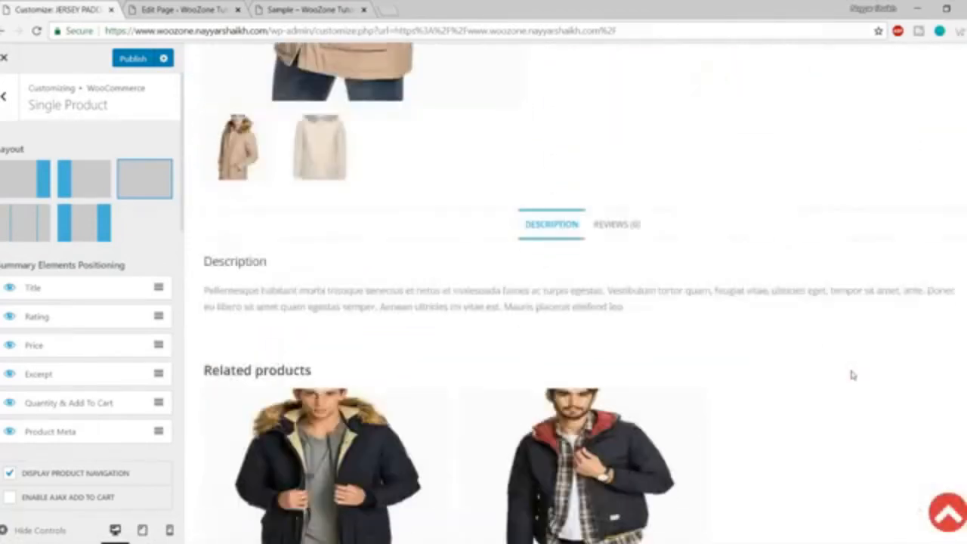
pyautogui.scroll(-3, 852, 375)
pyautogui.scroll(12, 846, 399)
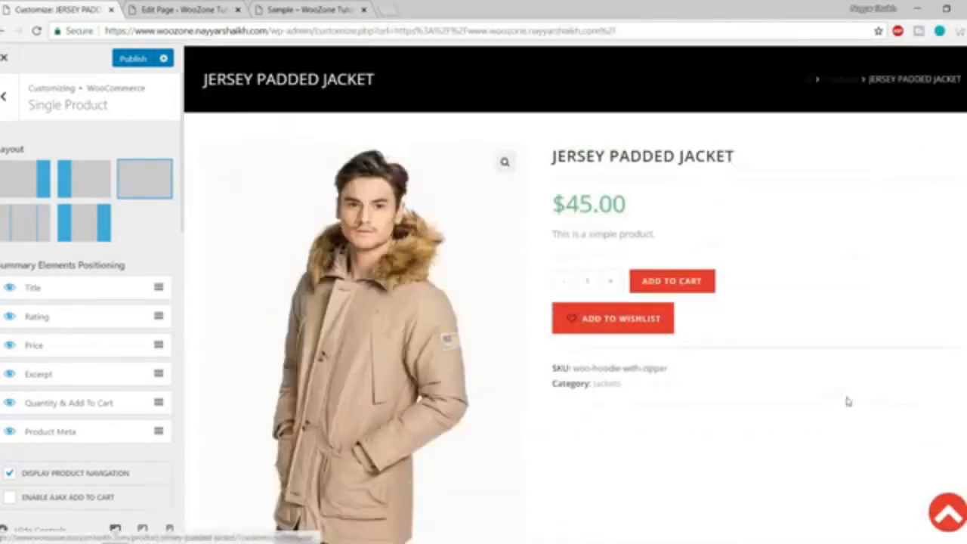
pyautogui.click(83, 187)
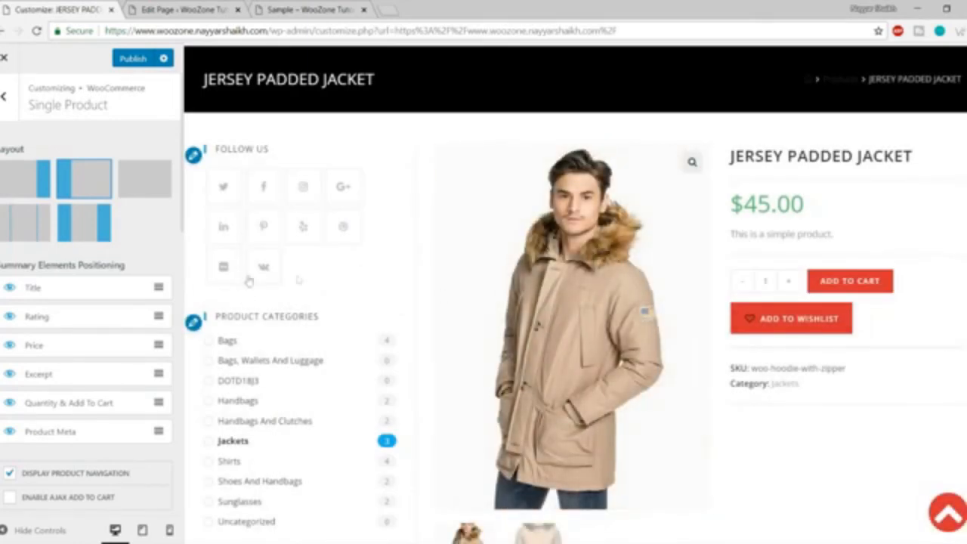
# Move the Product Meta row directly below Price so SKU and category follow the price.
pyautogui.scroll(-2, 89, 293)
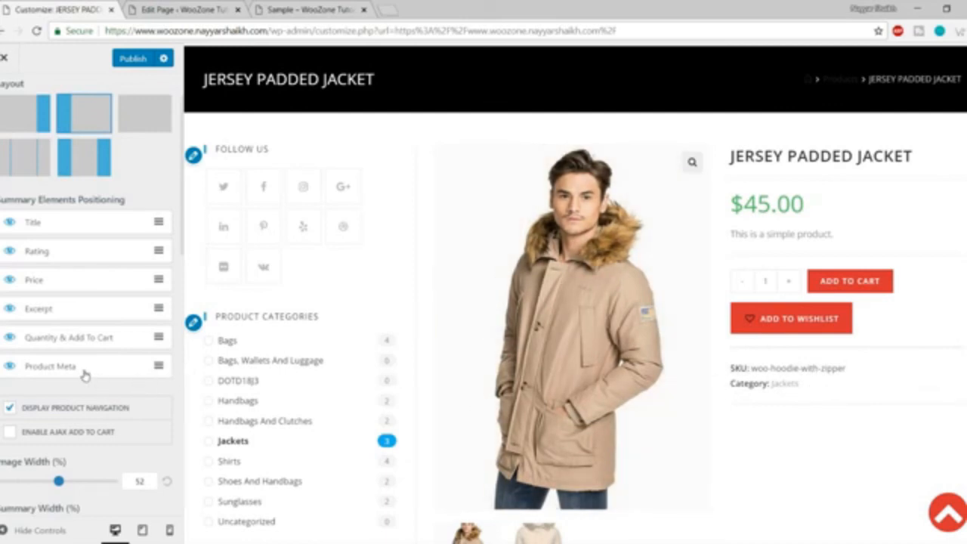
pyautogui.moveTo(85, 375); pyautogui.dragTo(84, 314)
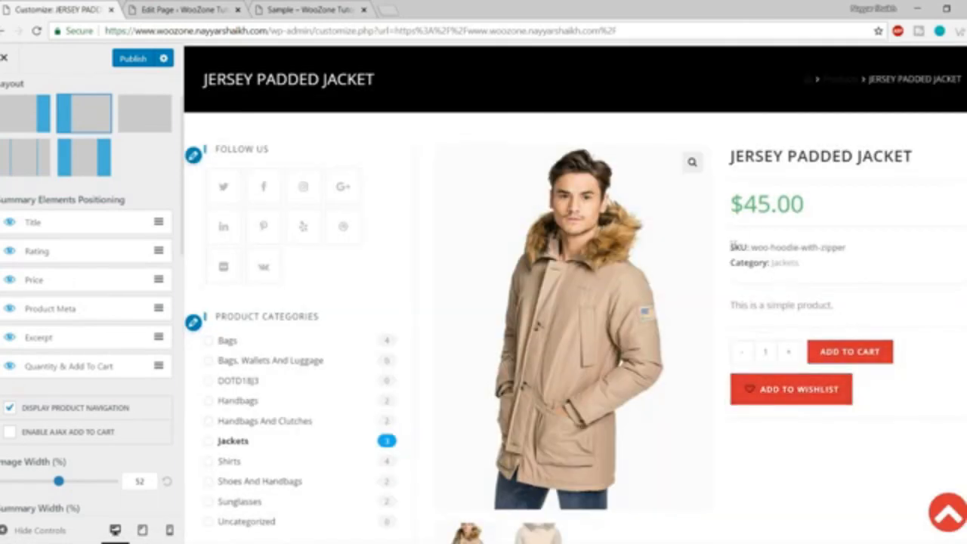
pyautogui.moveTo(733, 245); pyautogui.dragTo(844, 267)
pyautogui.click(837, 274)
pyautogui.moveTo(751, 248); pyautogui.dragTo(842, 247)
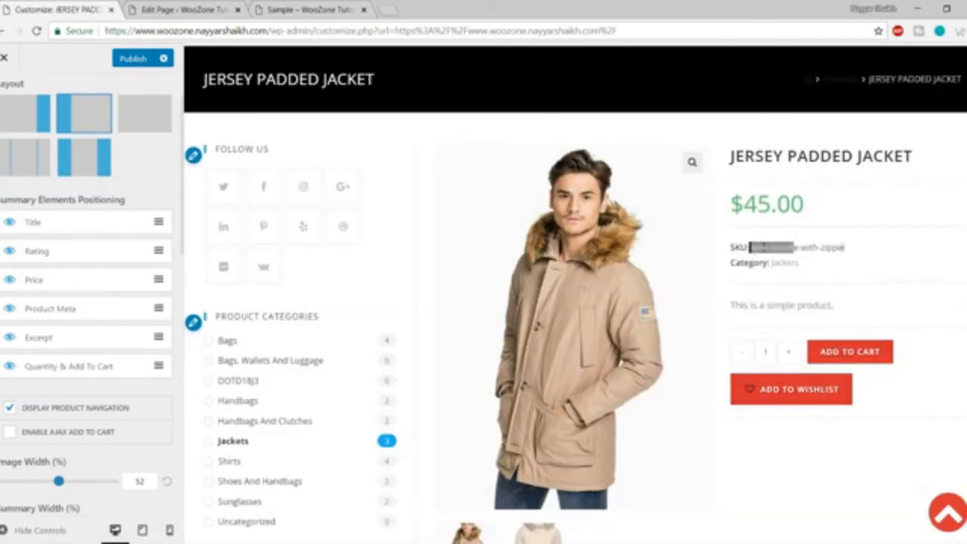
pyautogui.click(853, 265)
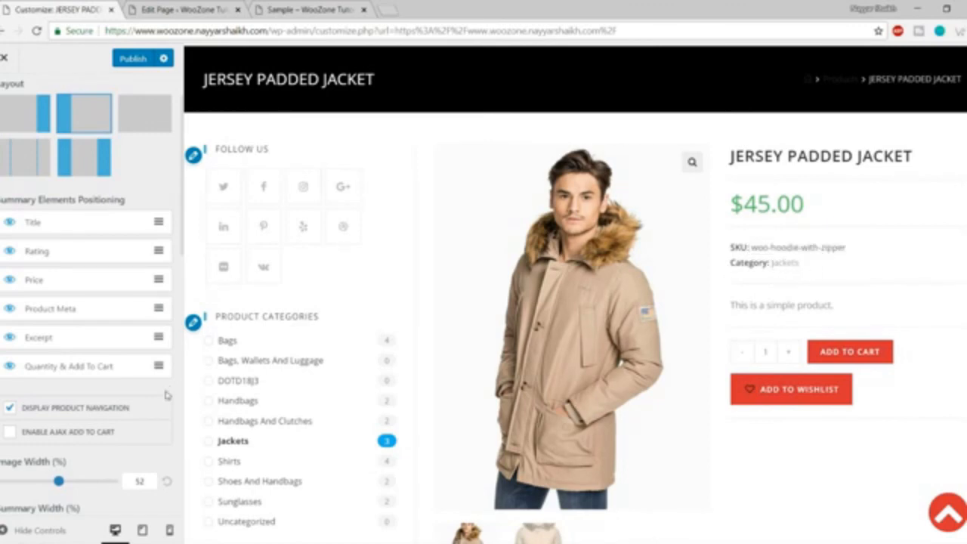
pyautogui.scroll(-3, 143, 394)
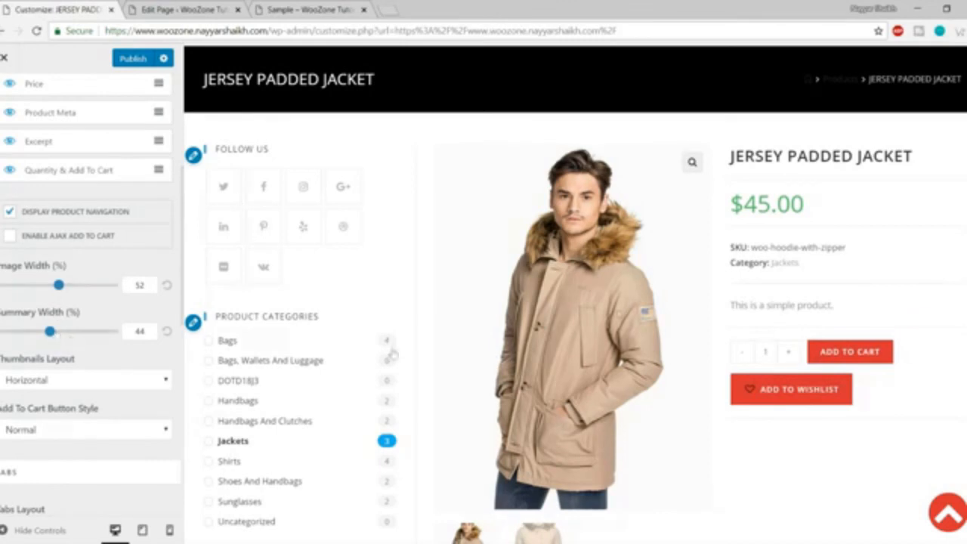
# Set the product Image Width to 28% and the Summary Width to 66%.
pyautogui.scroll(-3, 597, 378)
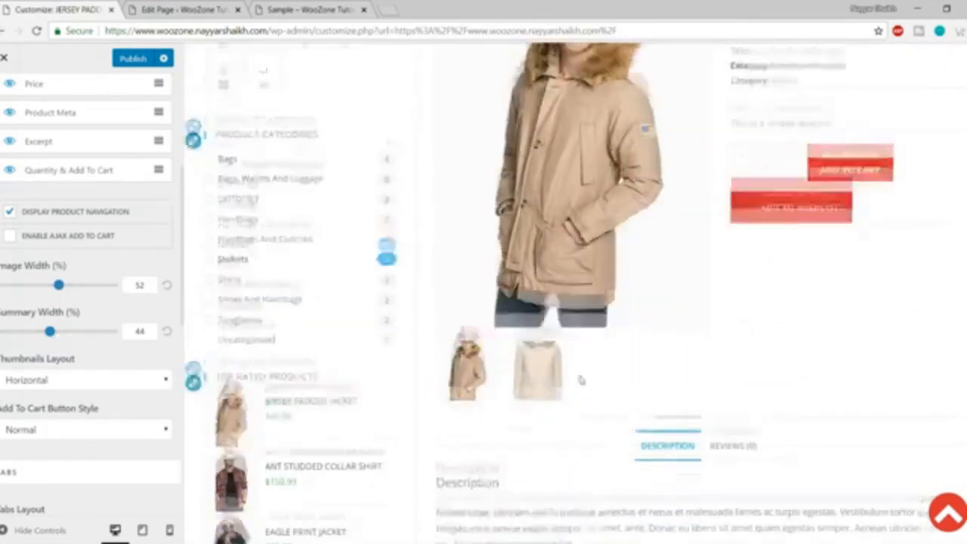
pyautogui.scroll(3, 582, 380)
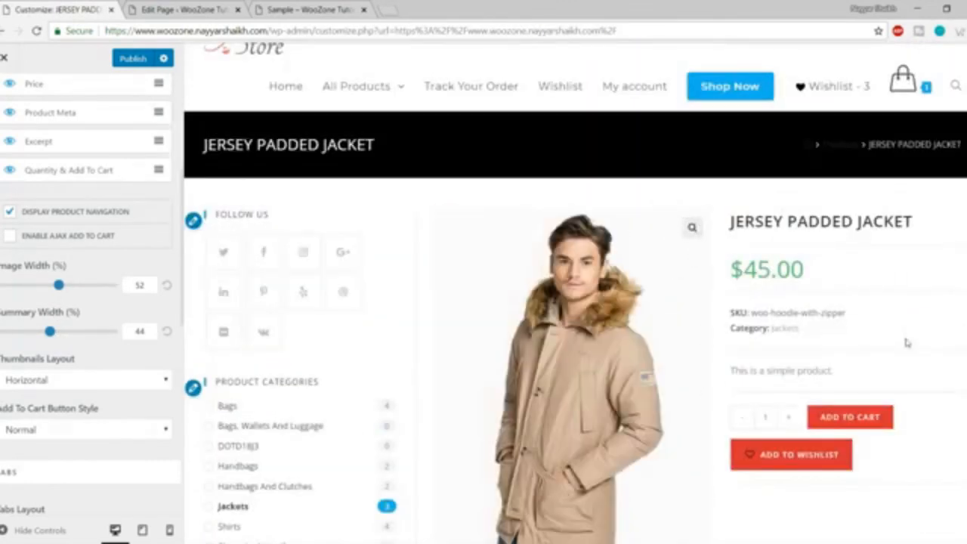
pyautogui.scroll(-1, 907, 343)
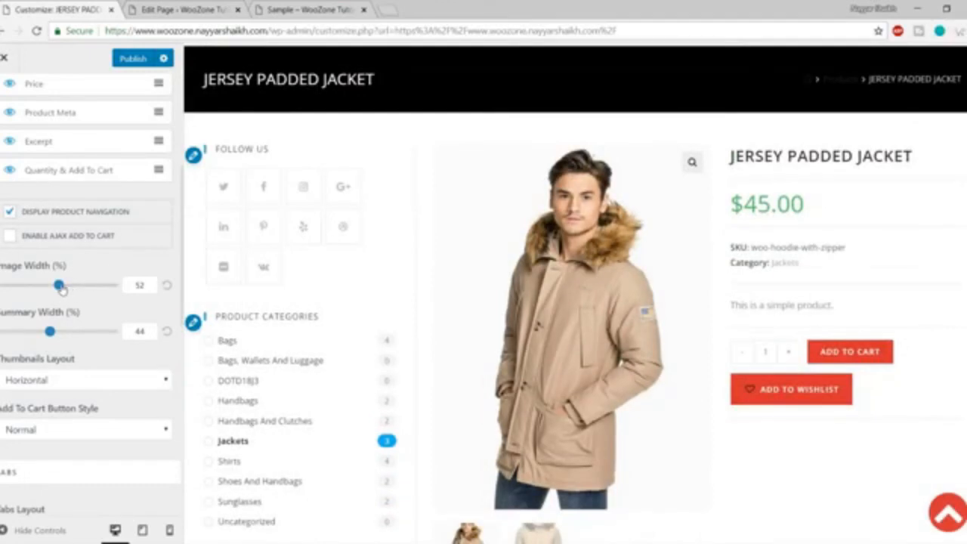
pyautogui.moveTo(59, 287); pyautogui.dragTo(32, 289)
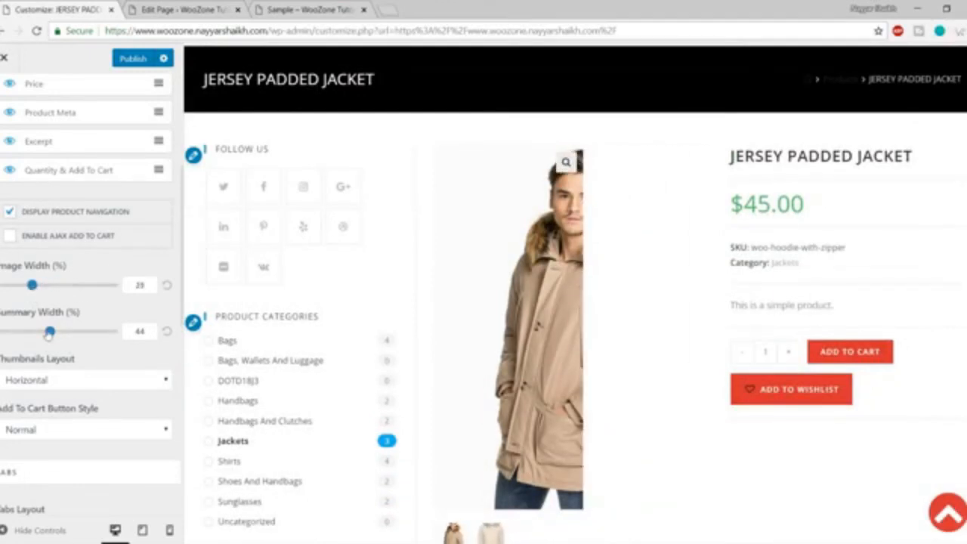
pyautogui.moveTo(50, 336); pyautogui.dragTo(75, 338)
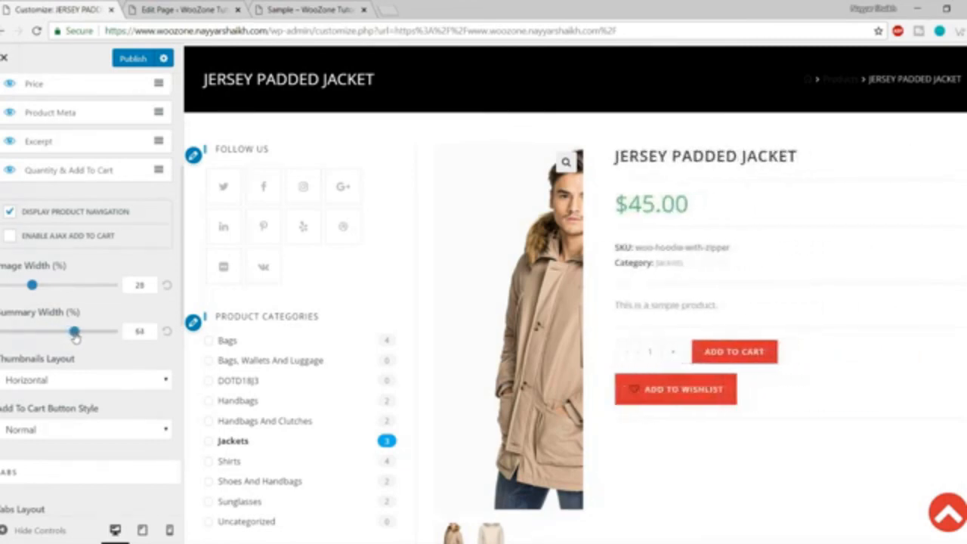
pyautogui.scroll(-8, 668, 281)
pyautogui.scroll(8, 666, 279)
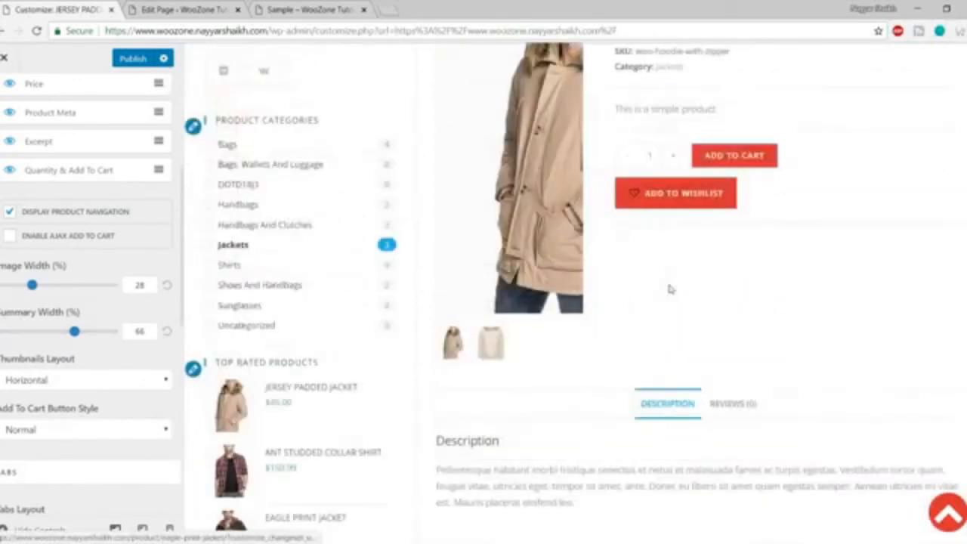
pyautogui.scroll(-3, 75, 358)
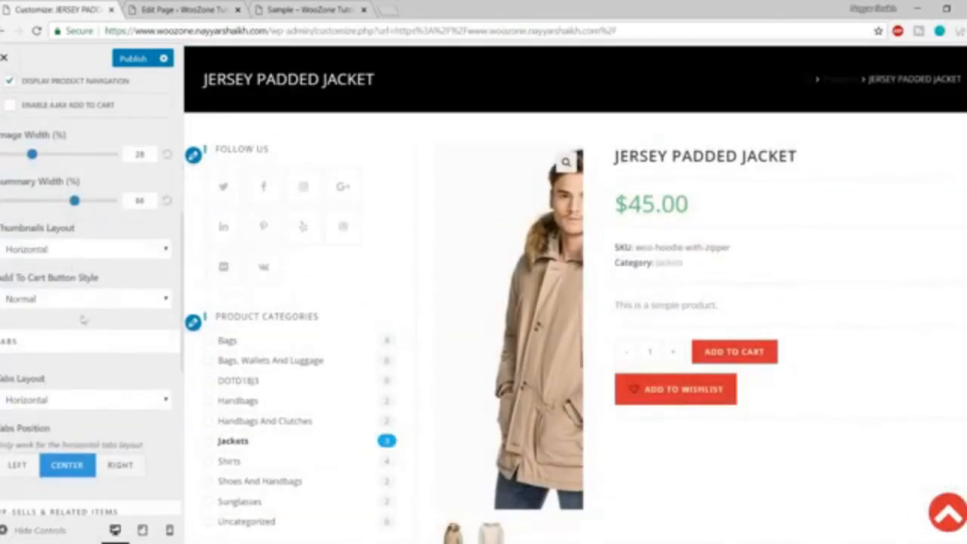
pyautogui.click(73, 253)
pyautogui.click(65, 278)
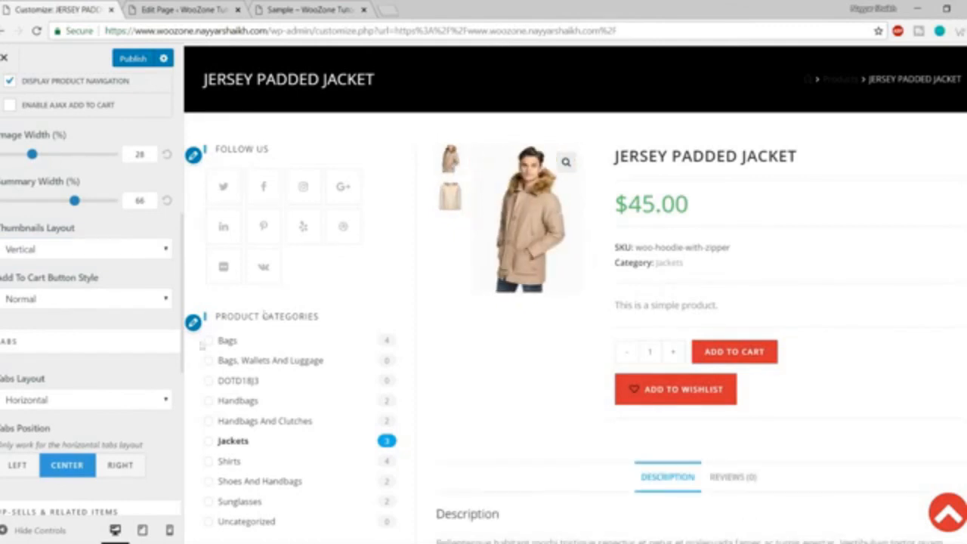
pyautogui.click(65, 250)
pyautogui.click(70, 268)
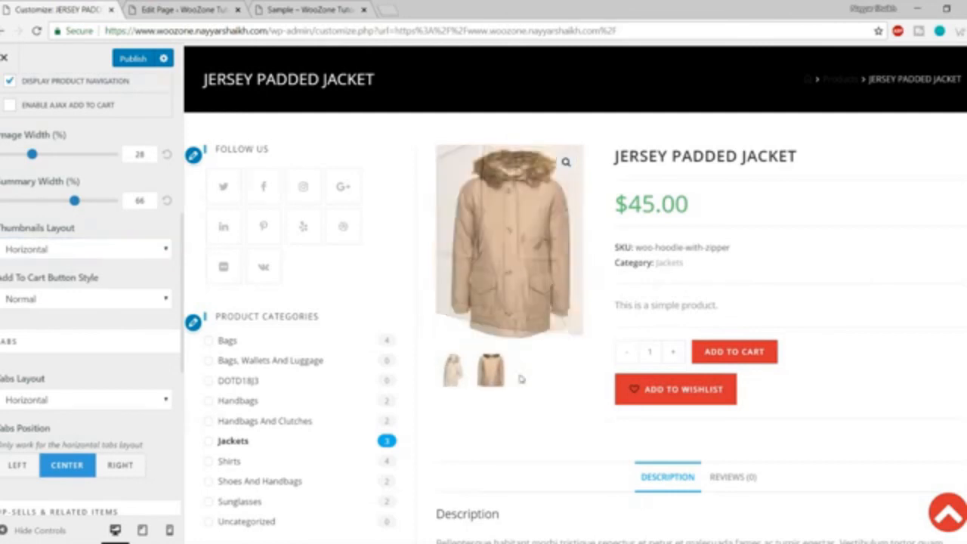
pyautogui.click(462, 380)
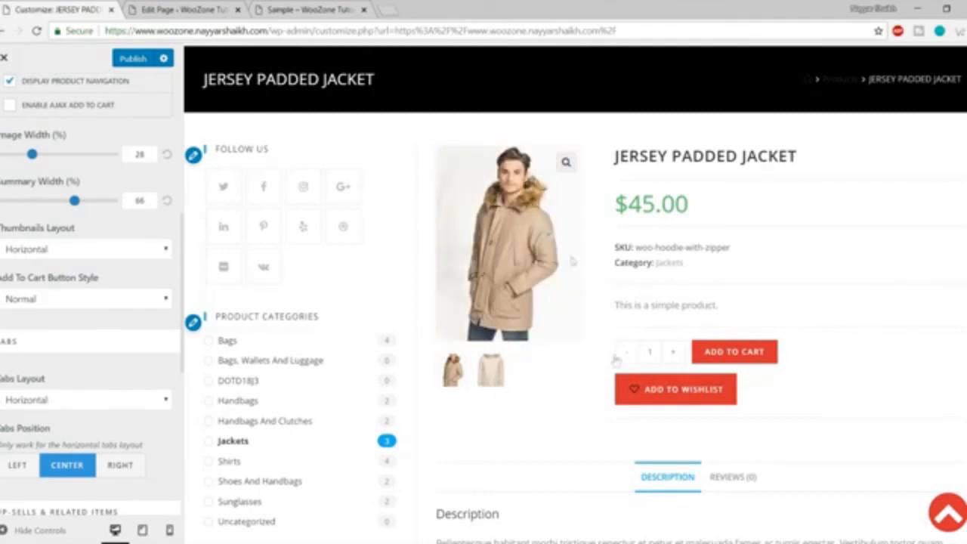
pyautogui.click(43, 527)
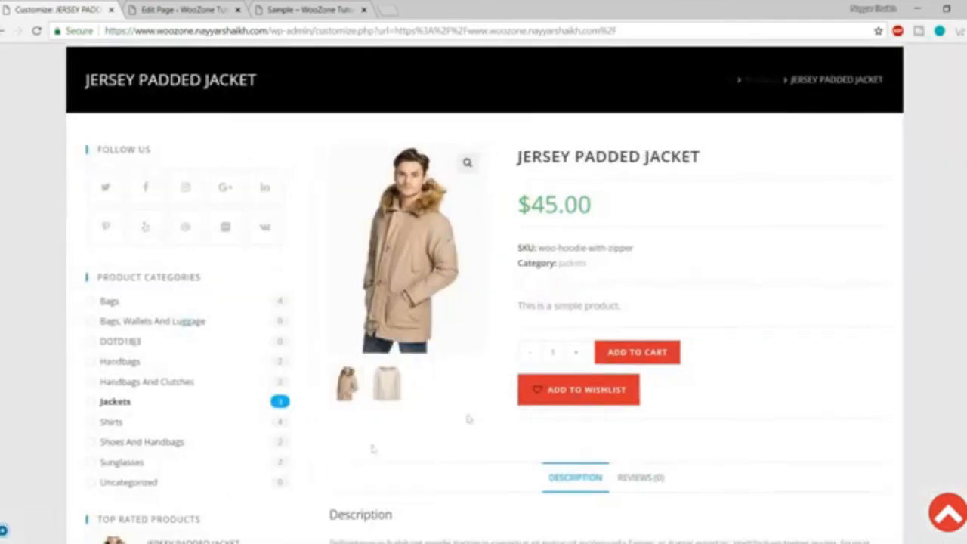
pyautogui.scroll(-4, 770, 340)
pyautogui.scroll(5, 777, 378)
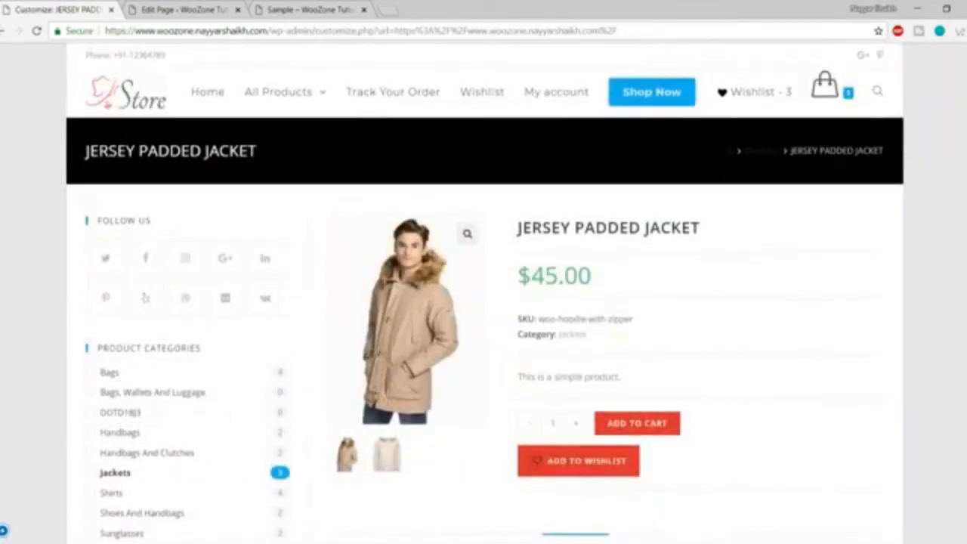
pyautogui.click(8, 531)
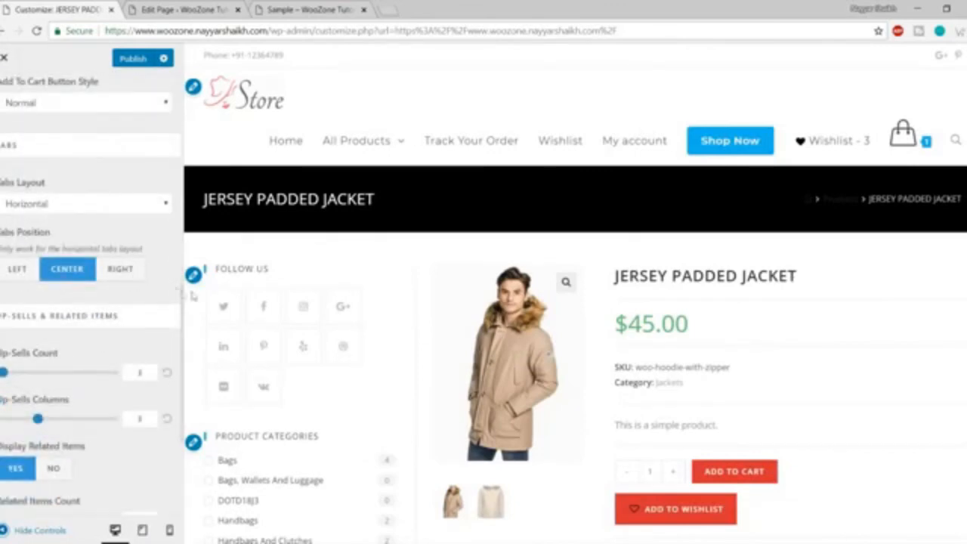
# Set Tabs Position to Left, checking the Reviews and Description tabs in the preview.
pyautogui.scroll(-6, 697, 252)
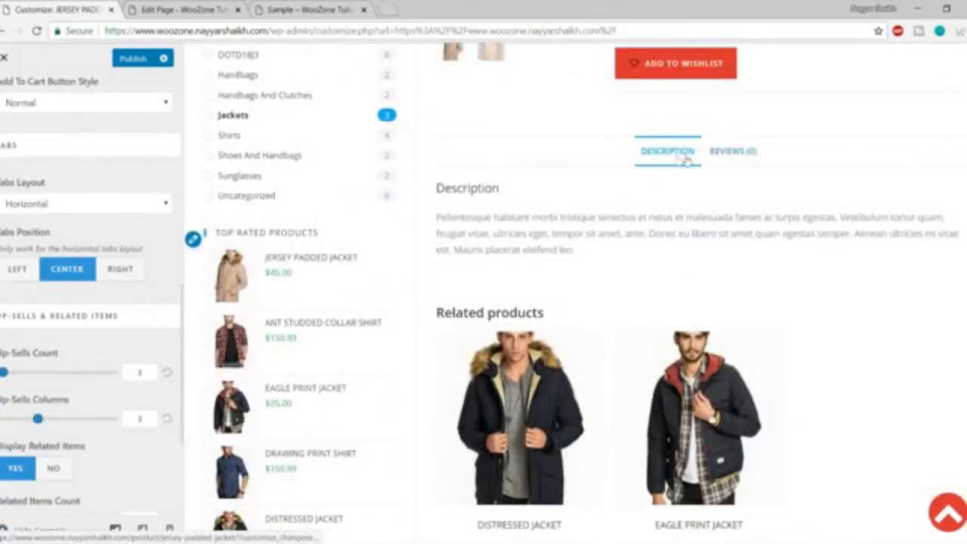
pyautogui.click(741, 155)
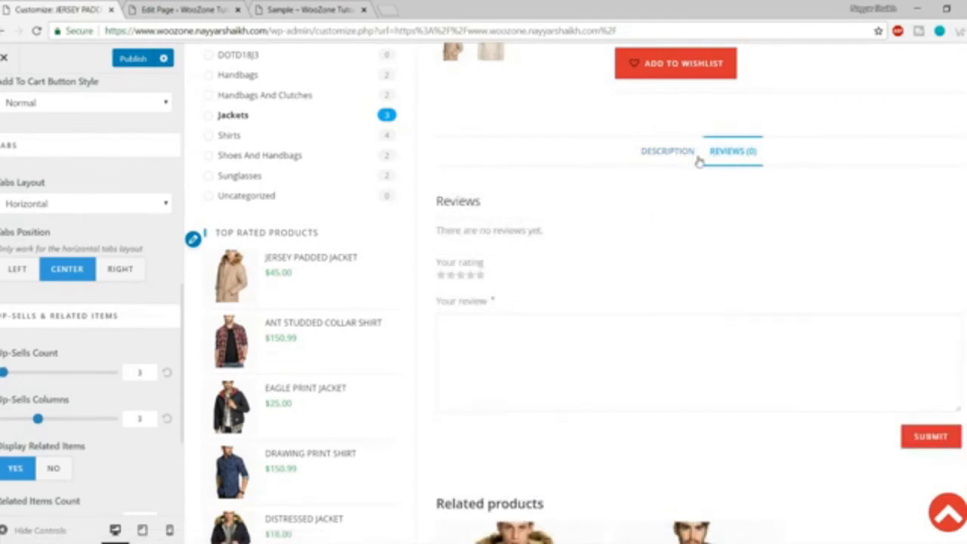
pyautogui.click(18, 272)
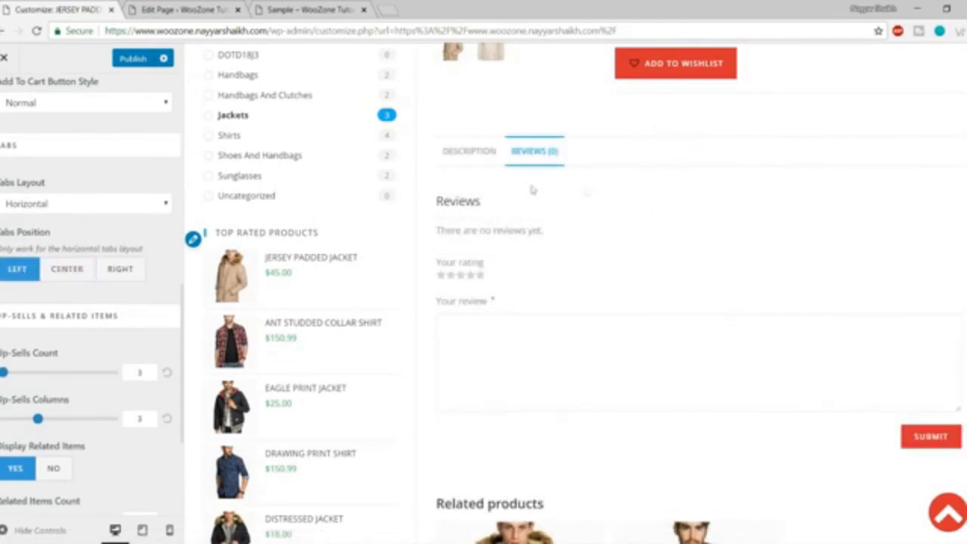
pyautogui.click(459, 155)
pyautogui.scroll(-3, 600, 232)
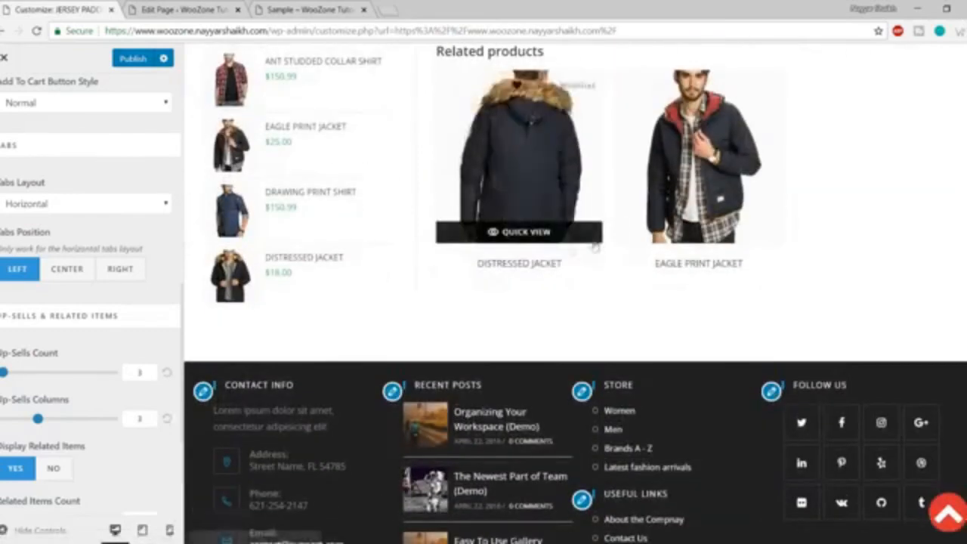
pyautogui.scroll(-3, 54, 402)
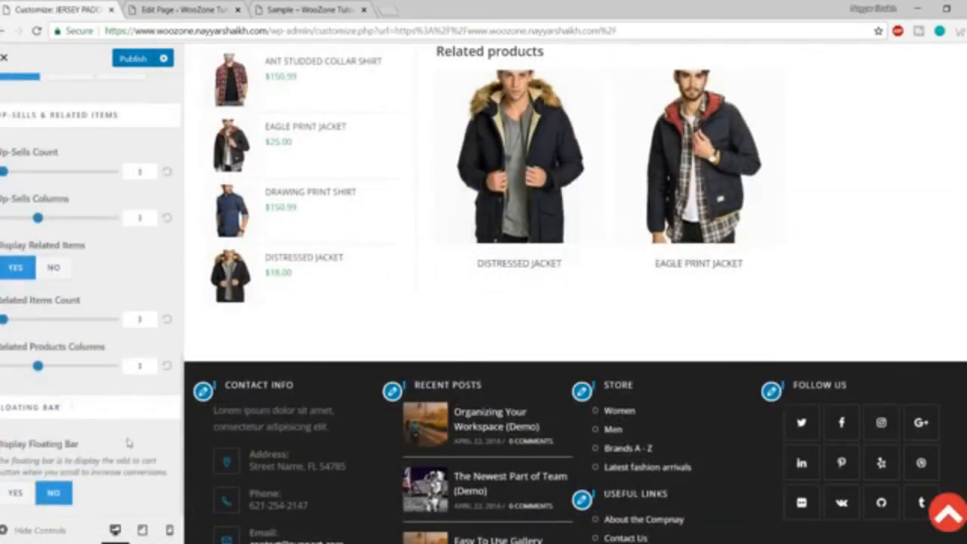
pyautogui.scroll(8, 128, 442)
# Look over the WooCommerce Cart settings.
pyautogui.click(4, 96)
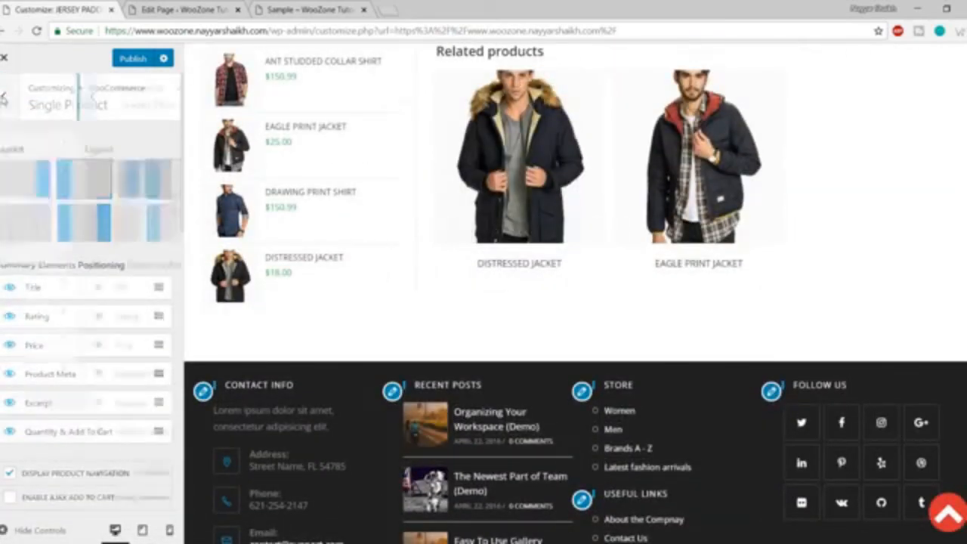
pyautogui.click(71, 294)
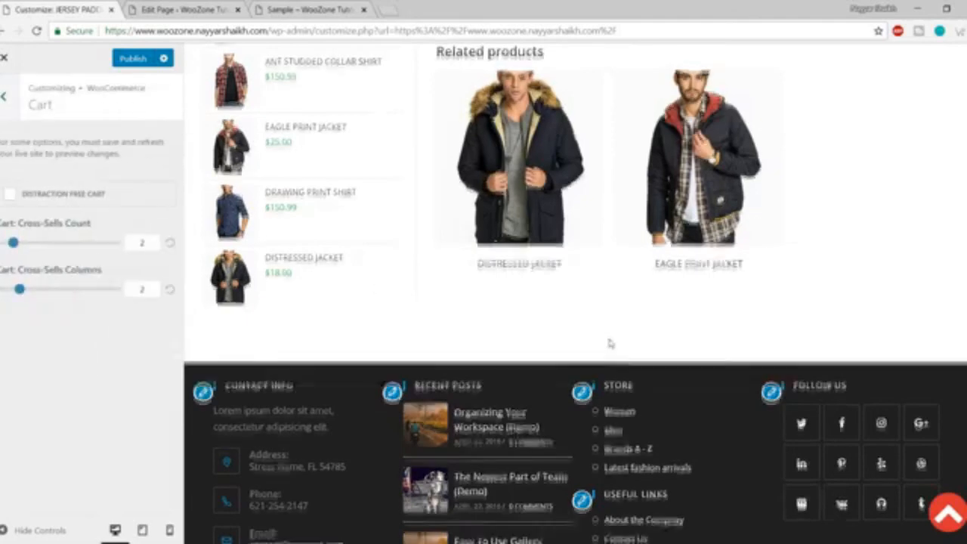
pyautogui.scroll(4, 610, 341)
pyautogui.click(15, 106)
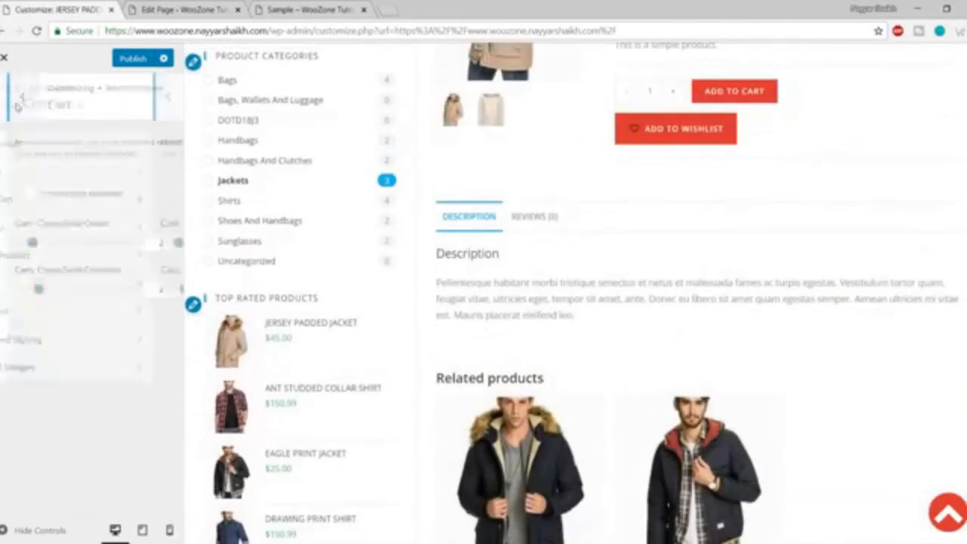
# Review the Checkout settings, then move on to Advanced Styling.
pyautogui.click(59, 312)
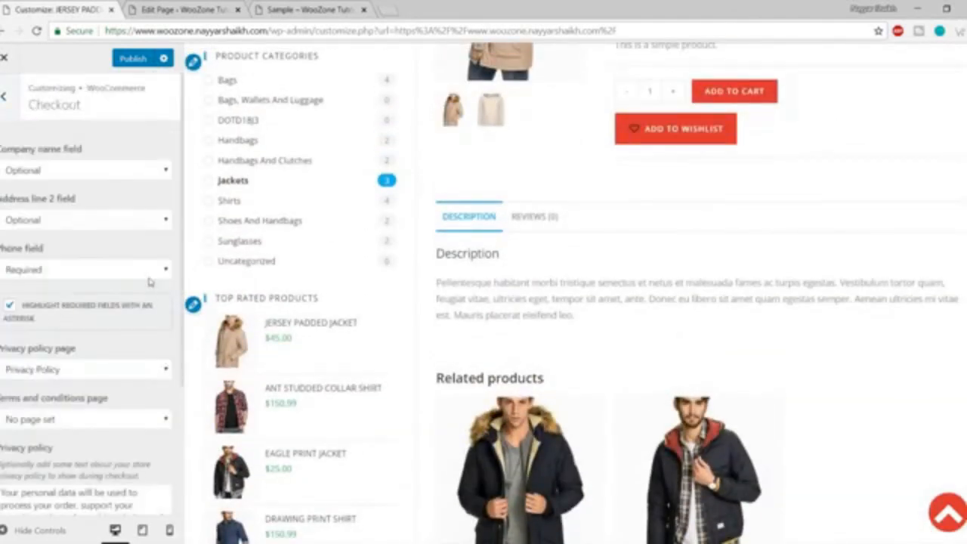
pyautogui.scroll(-5, 151, 281)
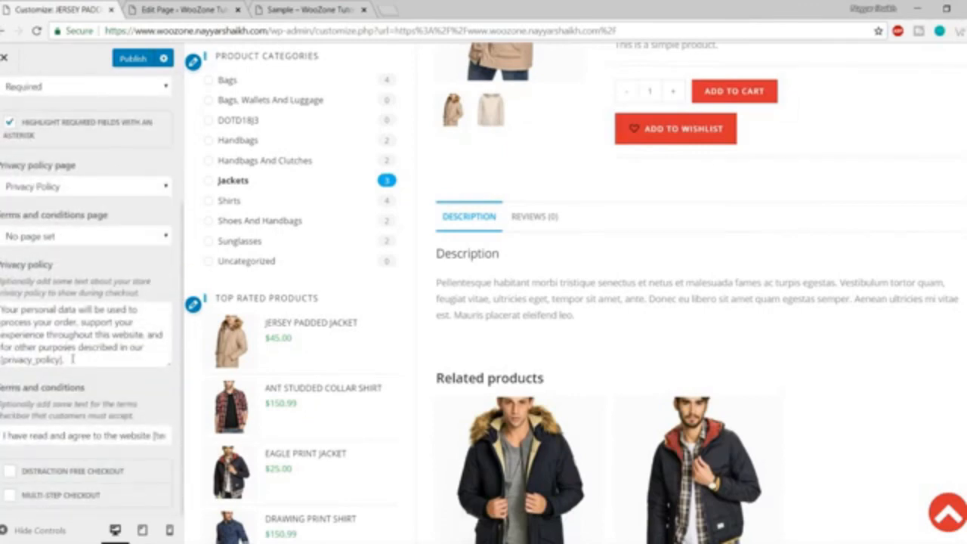
pyautogui.moveTo(73, 359); pyautogui.dragTo(1, 324)
pyautogui.scroll(2, 99, 370)
pyautogui.scroll(2, 99, 370)
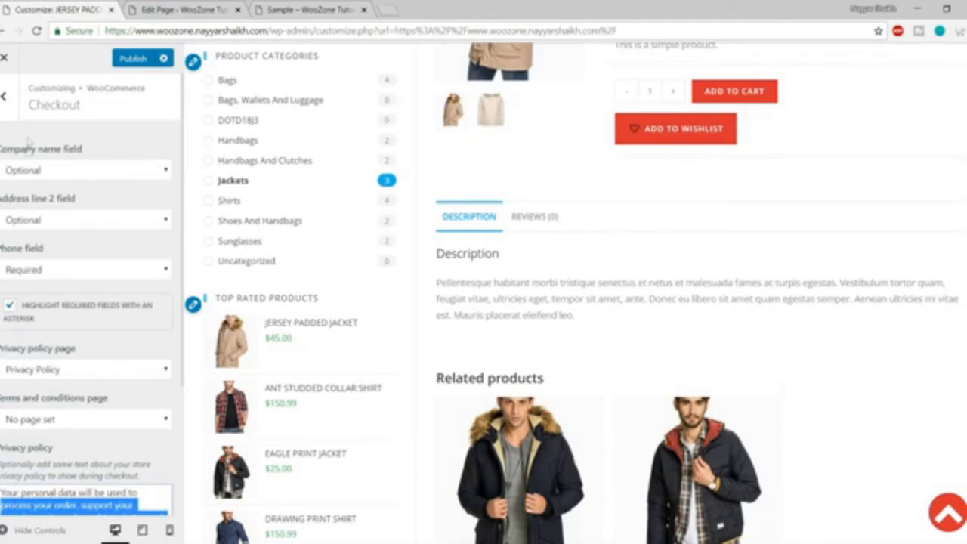
pyautogui.click(4, 101)
pyautogui.click(71, 340)
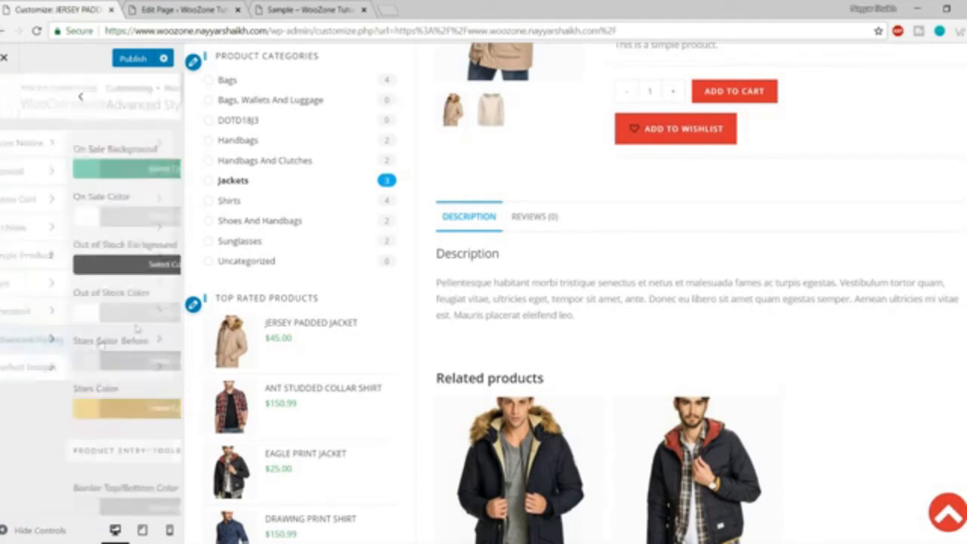
# Return to the top Customizer menu and close it, triggering the unsaved-changes warning.
pyautogui.scroll(-4, 156, 298)
pyautogui.scroll(4, 113, 227)
pyautogui.click(3, 96)
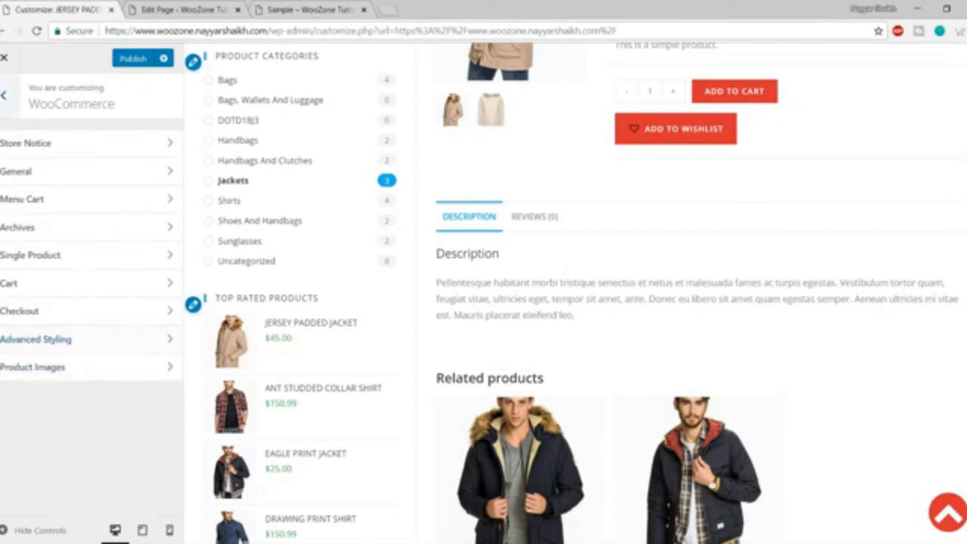
pyautogui.click(4, 96)
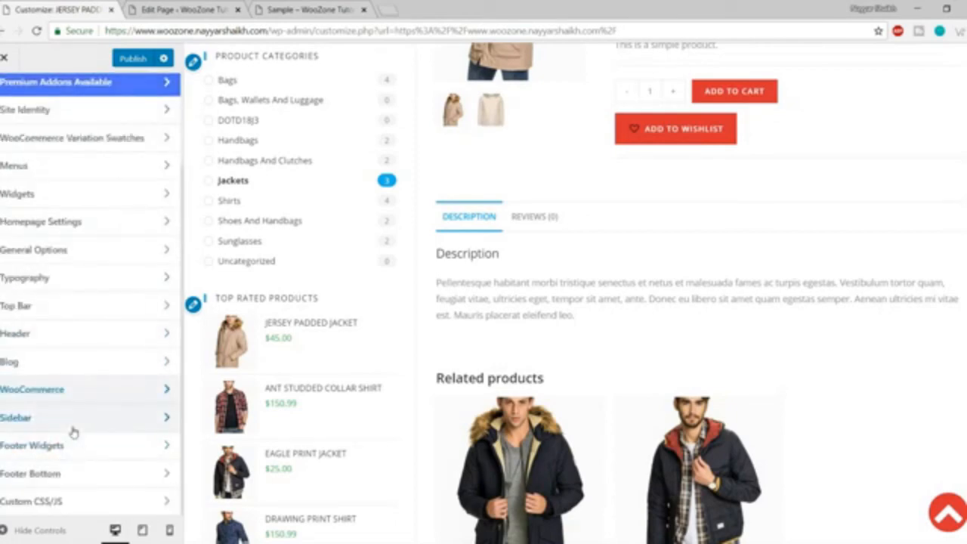
pyautogui.scroll(2, 97, 461)
pyautogui.scroll(5, 604, 292)
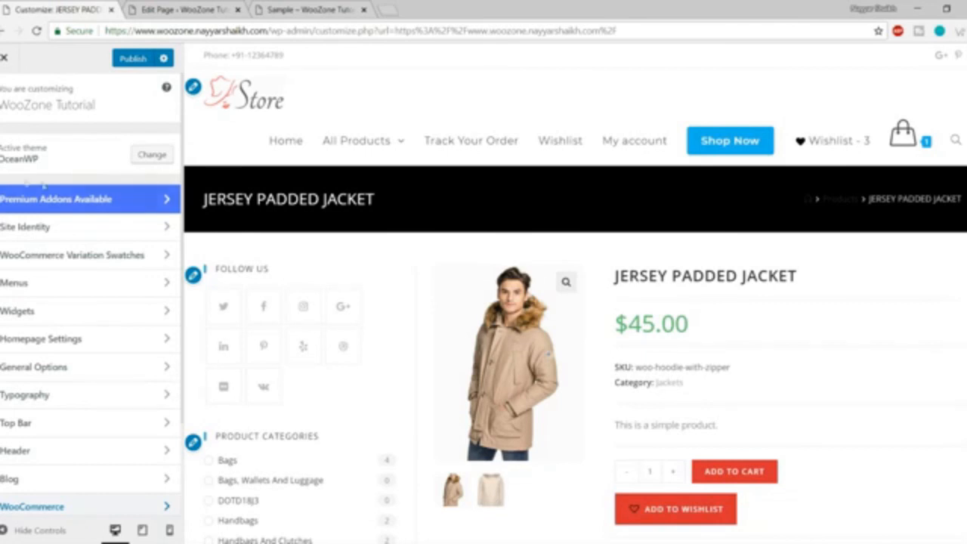
pyautogui.click(11, 66)
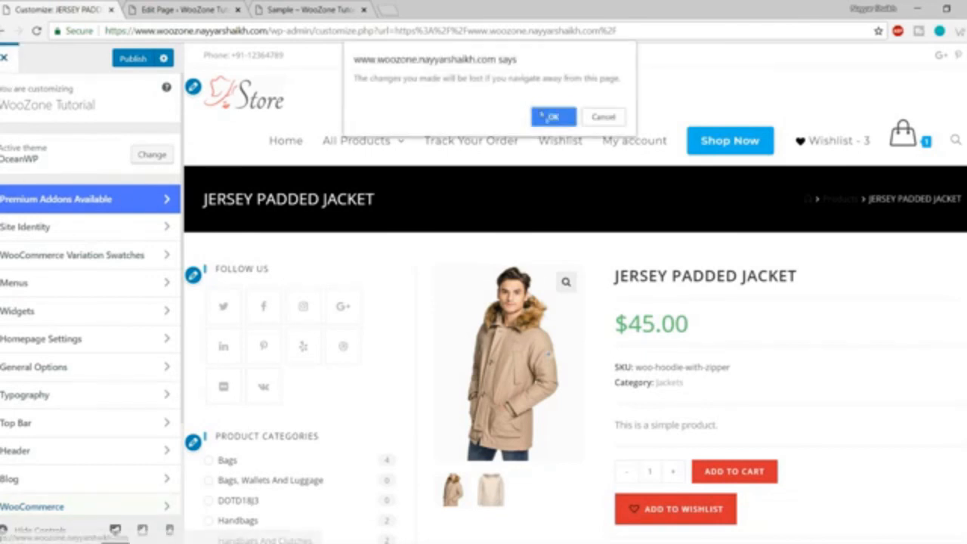